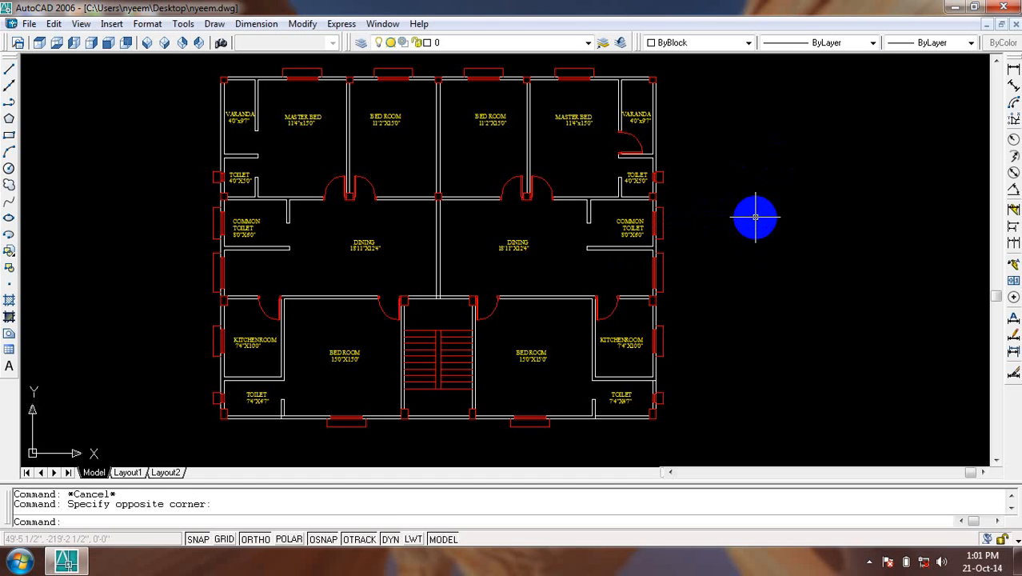
Draw a long horizontal base line below the floor plan, extending past both sides of the building.
{"action": "middle_click_drag", "start_coordinate": [529, 220], "coordinate": [529, 232]}
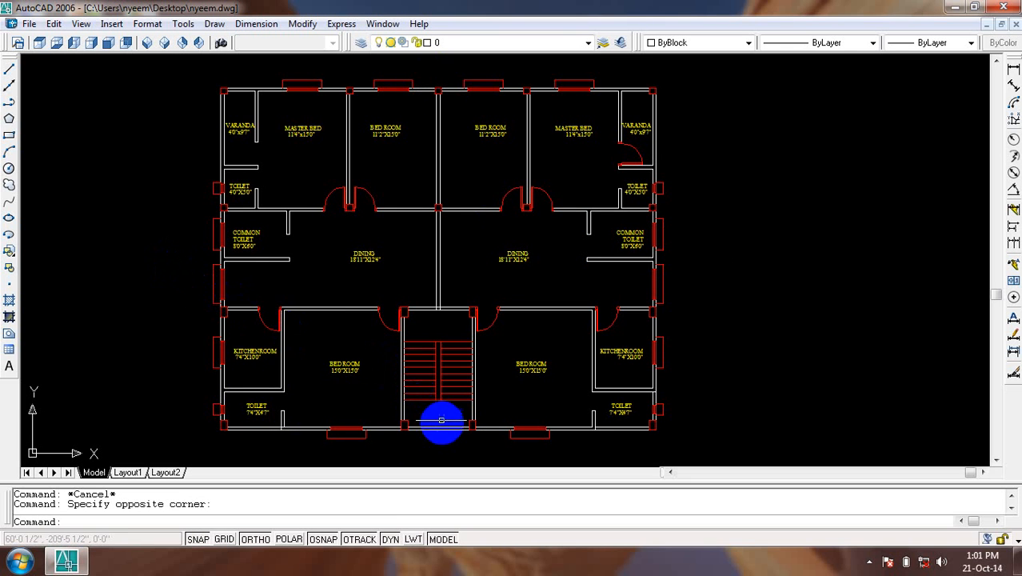
{"action": "middle_click_drag", "start_coordinate": [441, 420], "coordinate": [425, 298]}
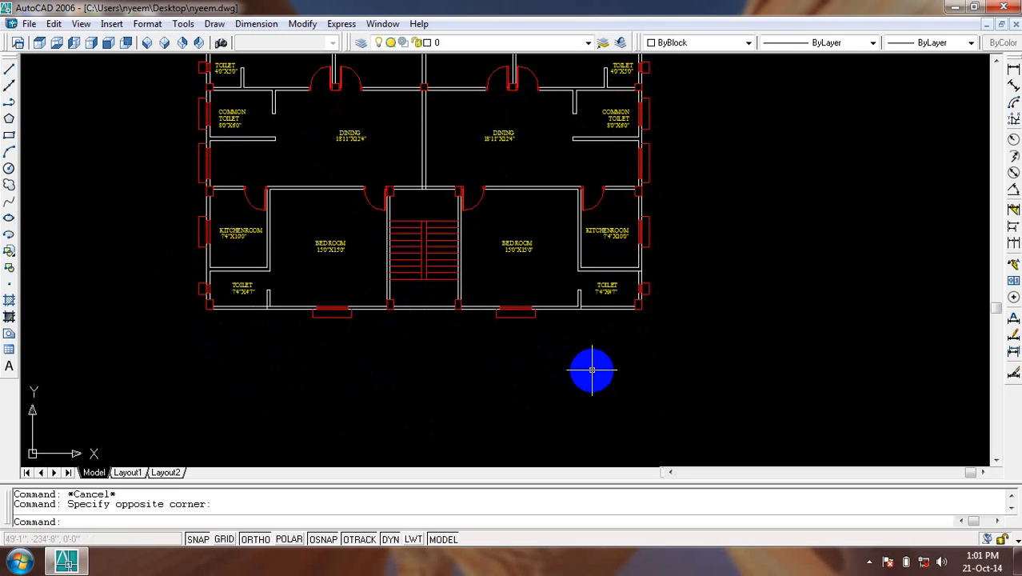
{"action": "left_click", "coordinate": [9, 71]}
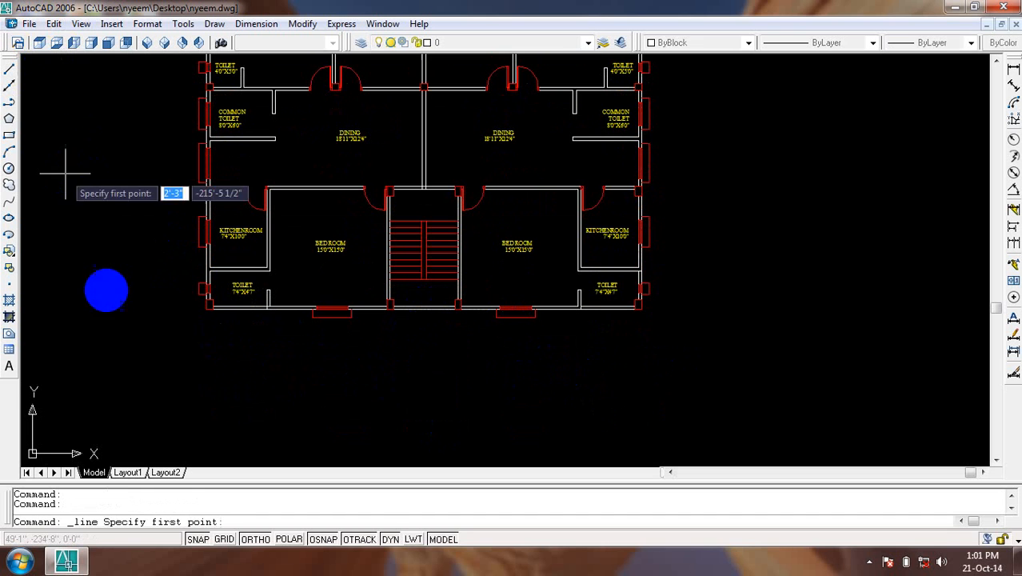
{"action": "left_click", "coordinate": [90, 393]}
{"action": "left_click", "coordinate": [868, 397]}
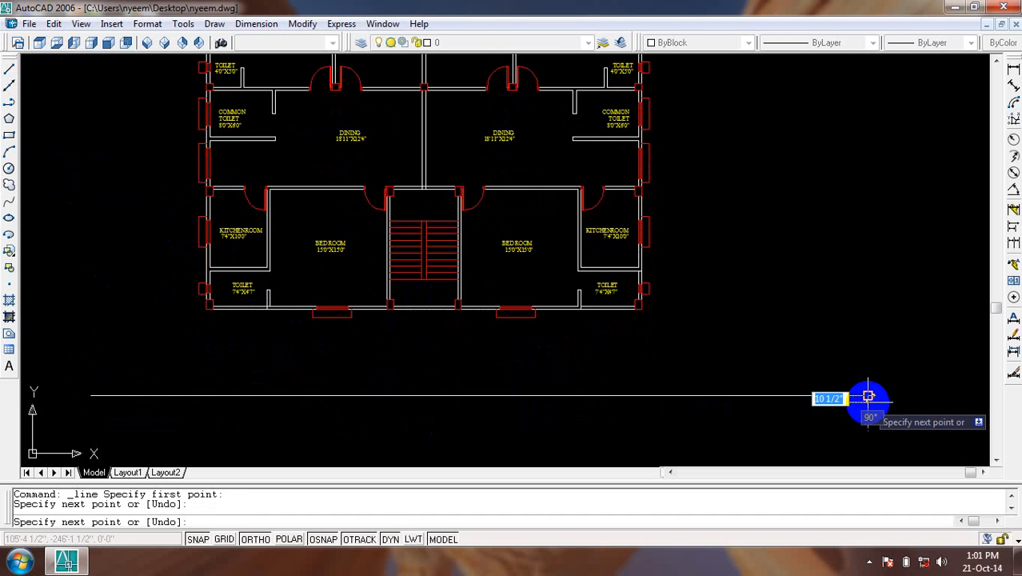
{"action": "right_click", "coordinate": [729, 419]}
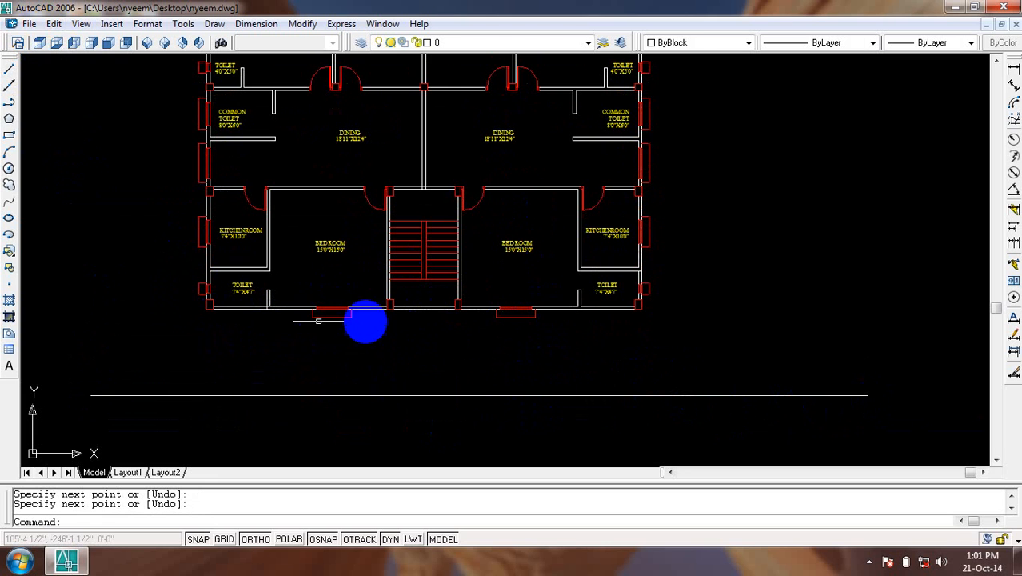
Delete the two 7'4"X4'7" TOILET labels from the lower corner toilets of the plan.
{"action": "middle_click_drag", "start_coordinate": [440, 199], "coordinate": [446, 441]}
{"action": "middle_click_drag", "start_coordinate": [525, 410], "coordinate": [526, 178]}
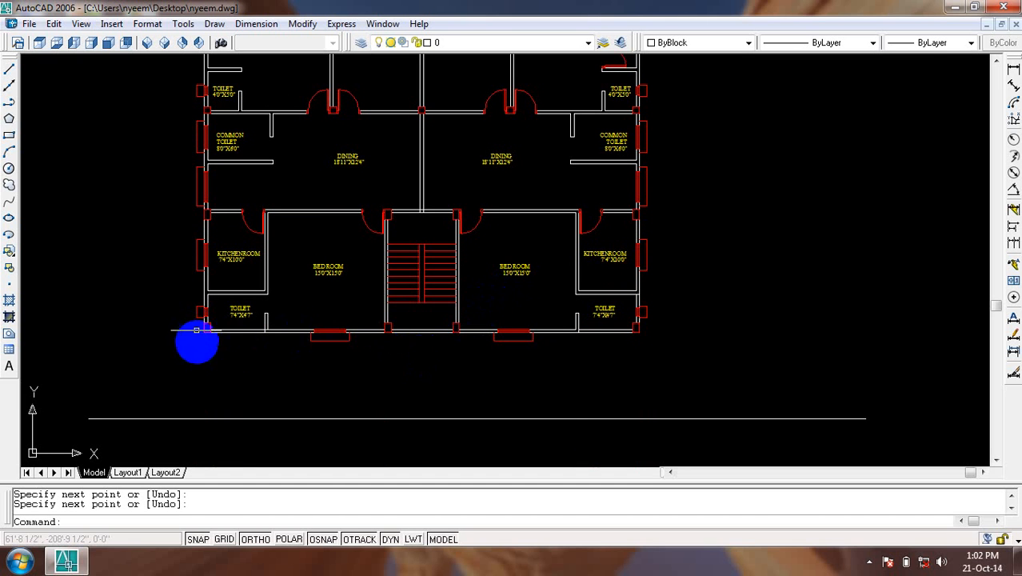
{"action": "scroll", "coordinate": [200, 344], "scroll_direction": "up", "scroll_amount": 5}
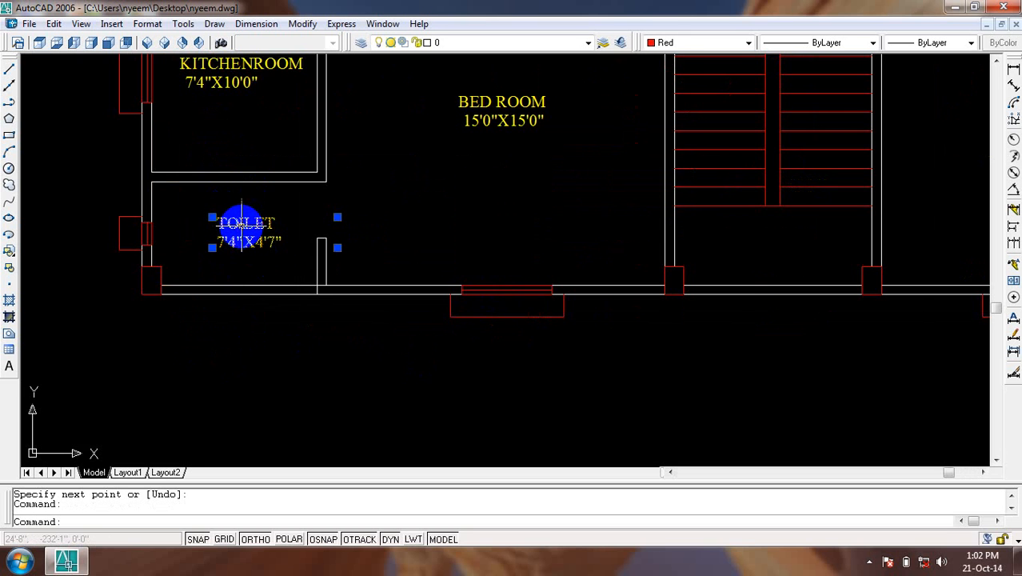
{"action": "key", "text": "Delete"}
{"action": "scroll", "coordinate": [240, 244], "scroll_direction": "down", "scroll_amount": 3}
{"action": "scroll", "coordinate": [479, 244], "scroll_direction": "down", "scroll_amount": 2}
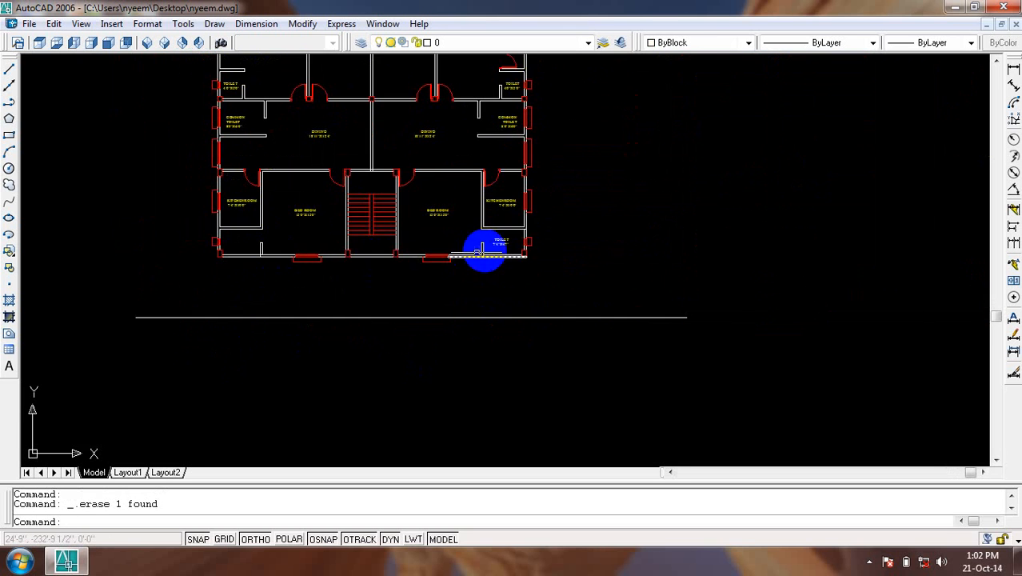
{"action": "scroll", "coordinate": [471, 237], "scroll_direction": "up", "scroll_amount": 5}
{"action": "key", "text": "Delete"}
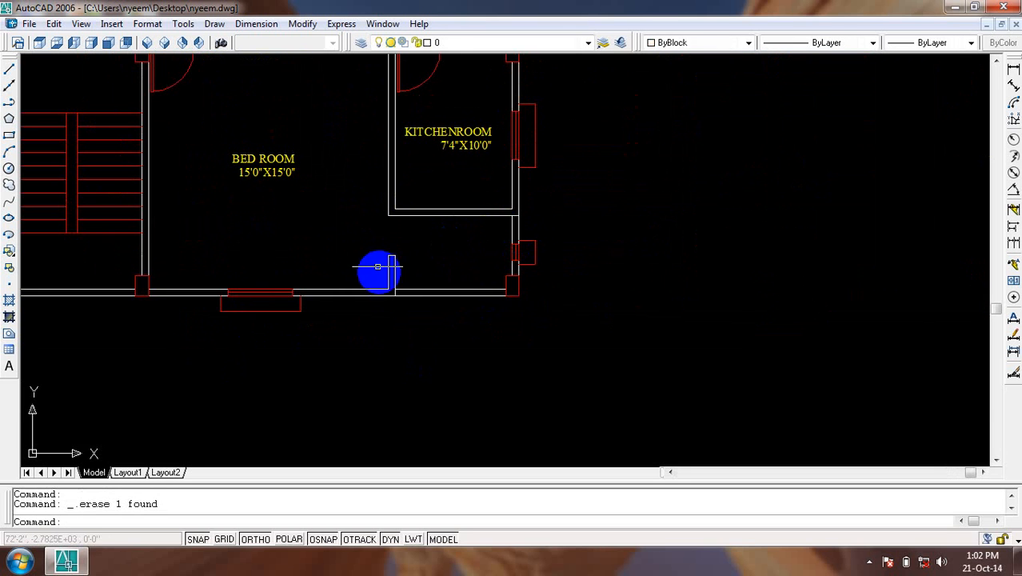
Draw a rectangle about 2 ft 8 in wide within the front wall thickness, between the two staircase columns.
{"action": "middle_click_drag", "start_coordinate": [410, 301], "coordinate": [661, 187]}
{"action": "mouse_move", "coordinate": [350, 281]}
{"action": "middle_mouse_down"}
{"action": "mouse_move", "coordinate": [488, 283]}
{"action": "mouse_move", "coordinate": [512, 294]}
{"action": "middle_mouse_up"}
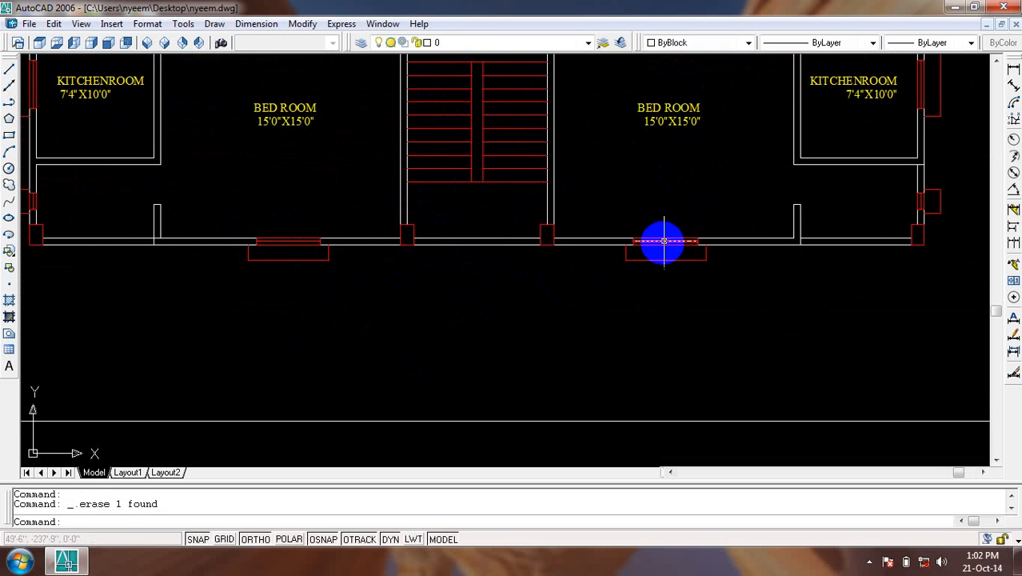
{"action": "scroll", "coordinate": [460, 272], "scroll_direction": "up", "scroll_amount": 2}
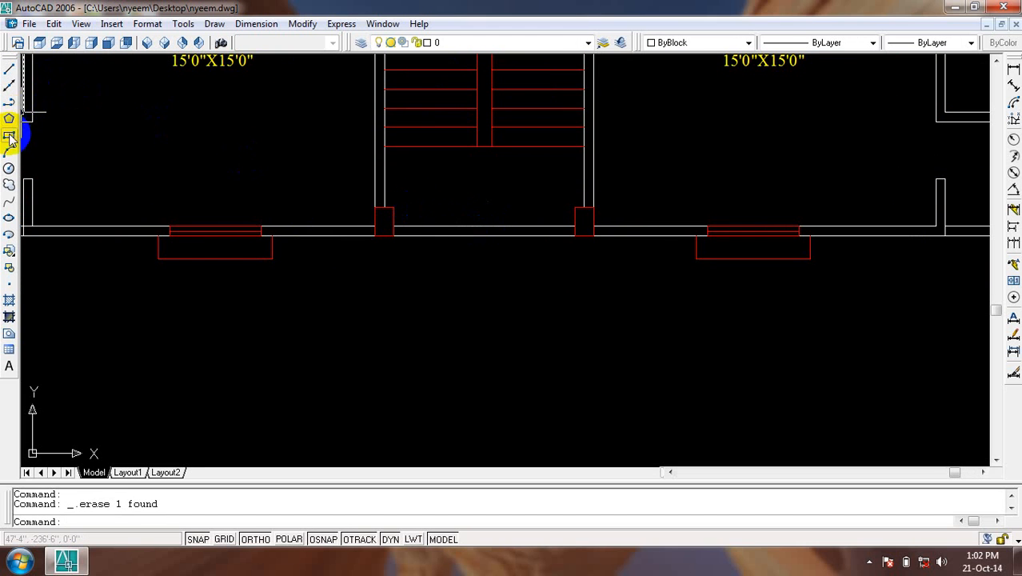
{"action": "scroll", "coordinate": [431, 233], "scroll_direction": "up", "scroll_amount": 2}
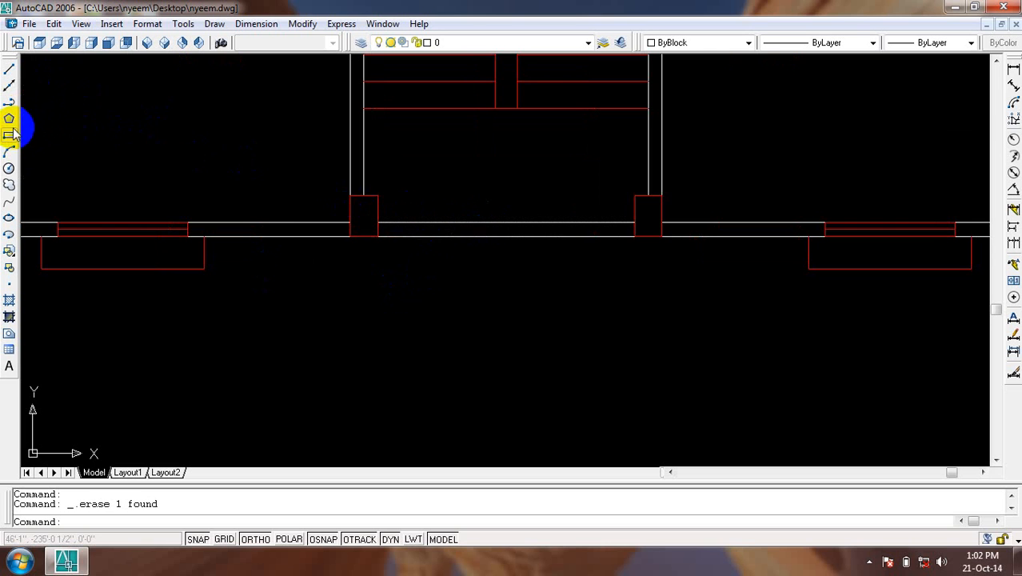
{"action": "type", "text": "r"}
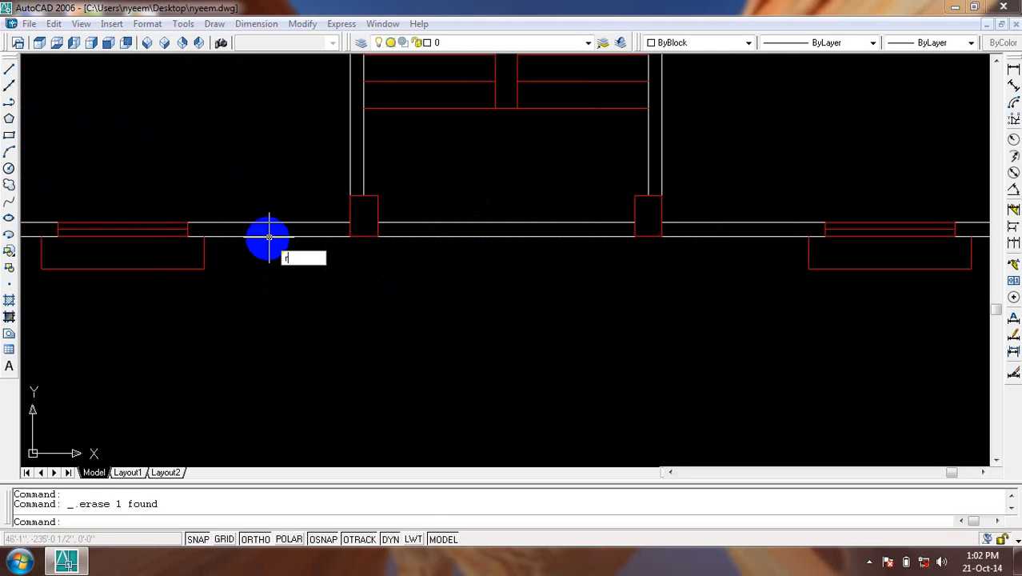
{"action": "type", "text": "ec"}
{"action": "key", "text": "Return"}
{"action": "left_click", "coordinate": [469, 223]}
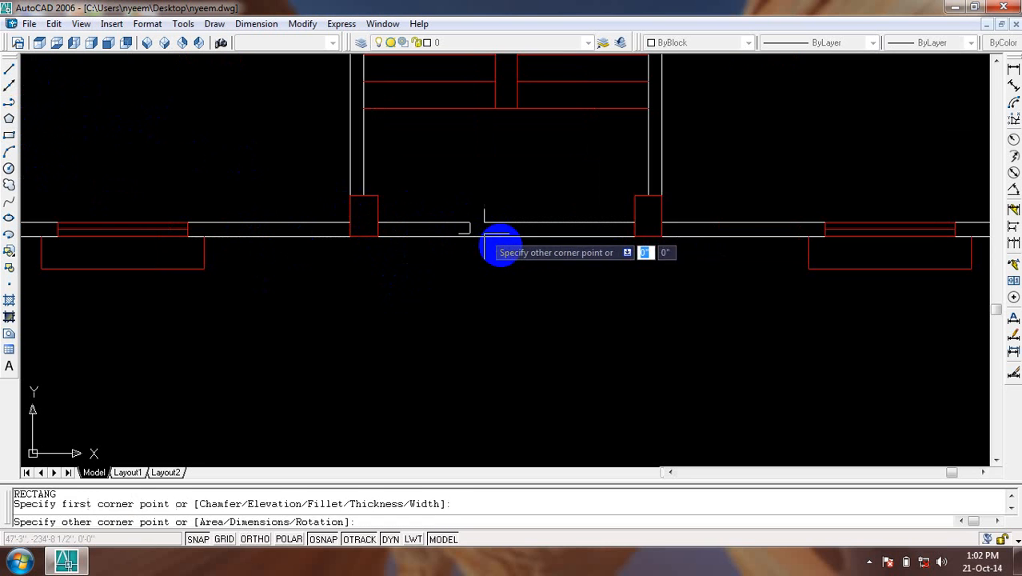
{"action": "left_click", "coordinate": [551, 237]}
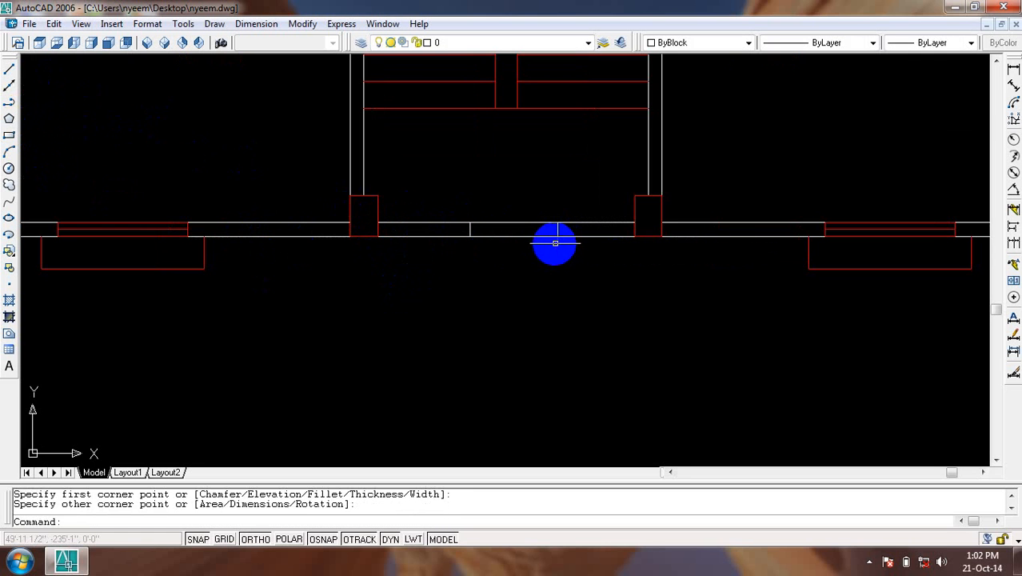
Draw a horizontal center line across the new window rectangle in the staircase wall, between its side midpoints.
{"action": "type", "text": "l"}
{"action": "key", "text": "Return"}
{"action": "left_click", "coordinate": [557, 232]}
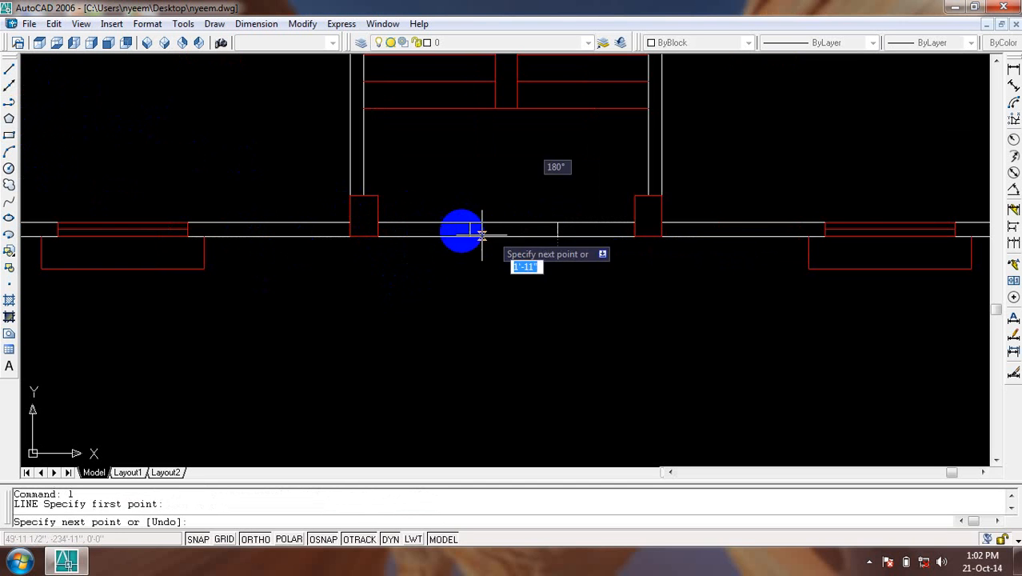
{"action": "left_click", "coordinate": [469, 229]}
{"action": "key", "text": "Escape"}
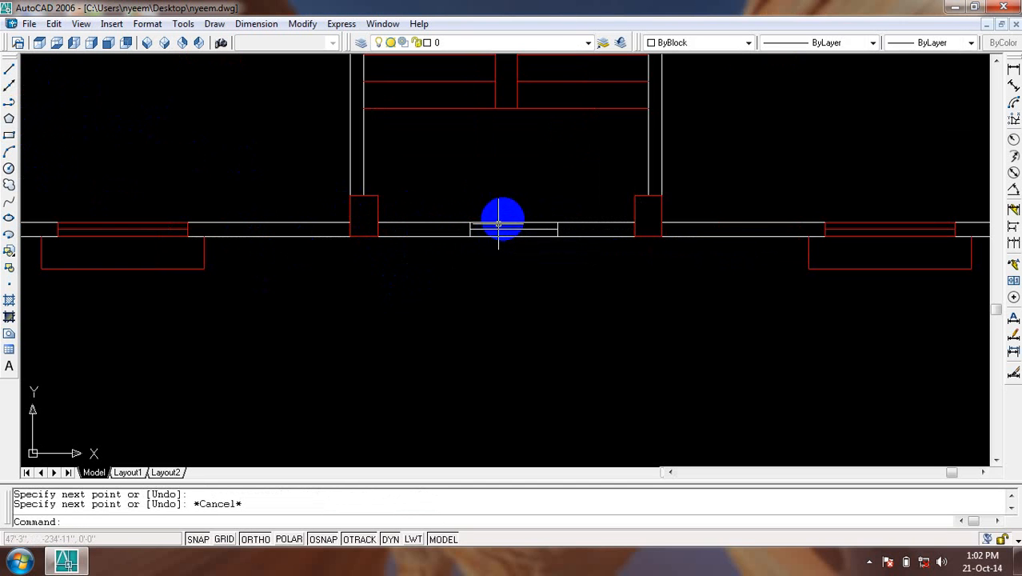
{"action": "left_click", "coordinate": [512, 217]}
{"action": "left_click", "coordinate": [500, 259]}
{"action": "key", "text": "Escape"}
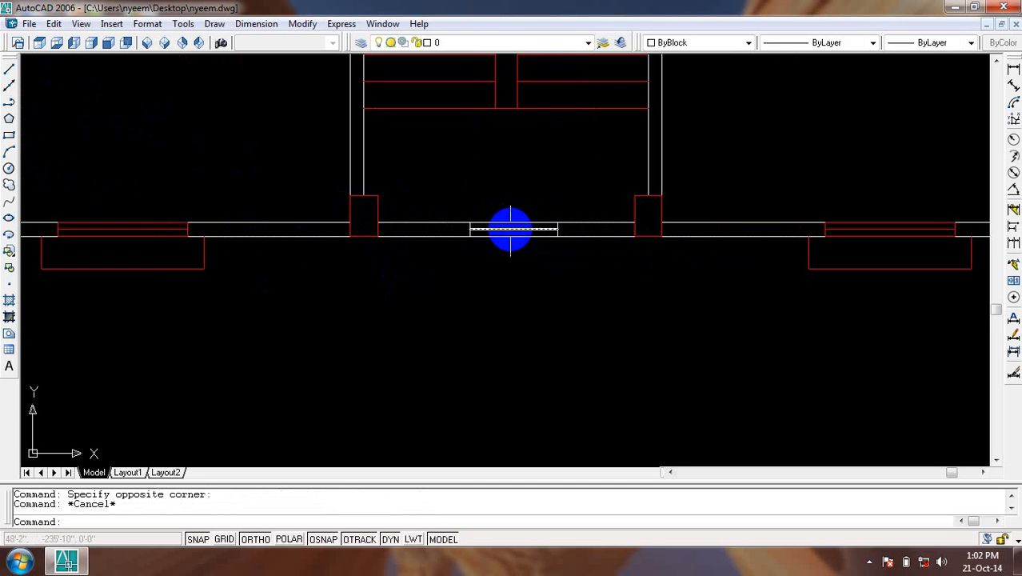
Change the color of the staircase window's rectangle and center line to Red.
{"action": "left_click", "coordinate": [510, 230]}
{"action": "scroll", "coordinate": [469, 229], "scroll_direction": "up", "scroll_amount": 10}
{"action": "left_click", "coordinate": [408, 187]}
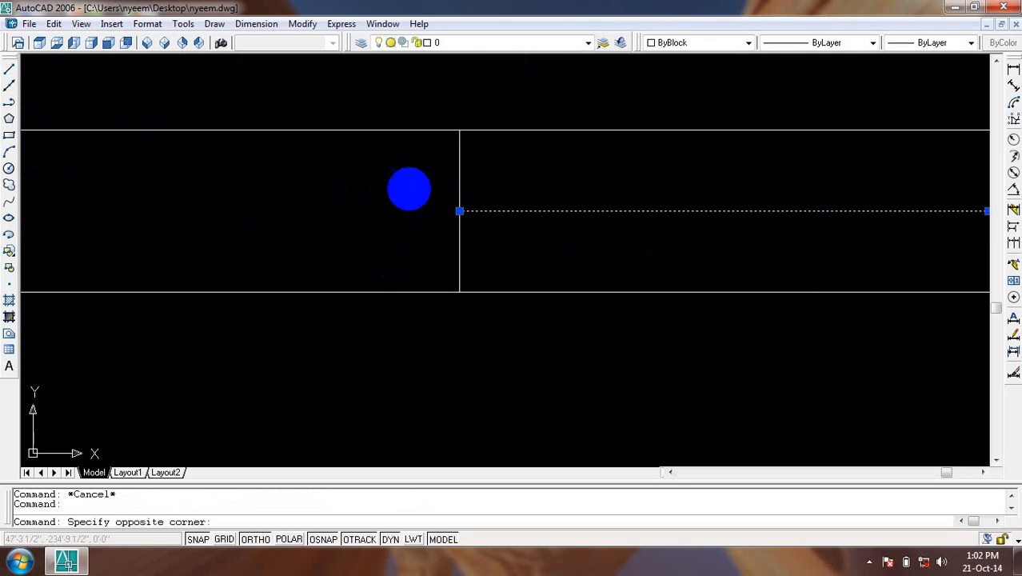
{"action": "left_click", "coordinate": [606, 63]}
{"action": "left_click", "coordinate": [660, 44]}
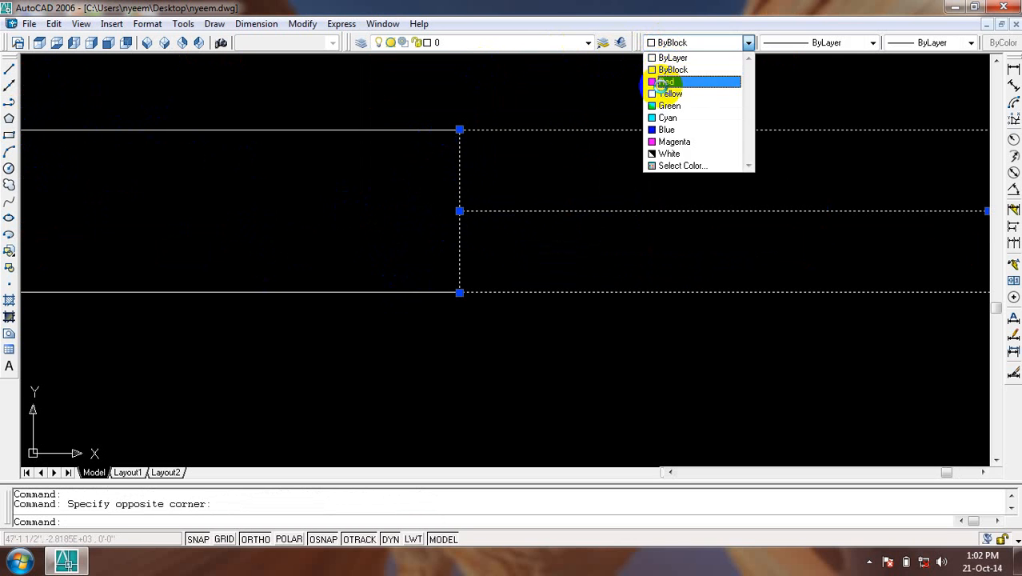
{"action": "left_click", "coordinate": [662, 82]}
{"action": "key", "text": "Escape"}
{"action": "scroll", "coordinate": [480, 224], "scroll_direction": "down", "scroll_amount": 6}
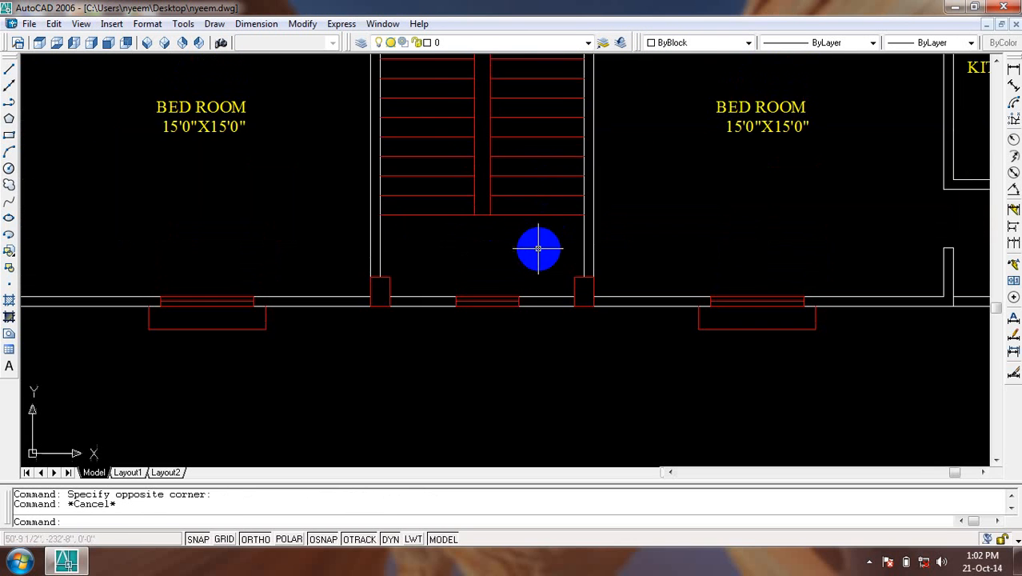
Place vertical construction lines through both edges of the plan's lower-left corner column.
{"action": "scroll", "coordinate": [538, 249], "scroll_direction": "down", "scroll_amount": 3}
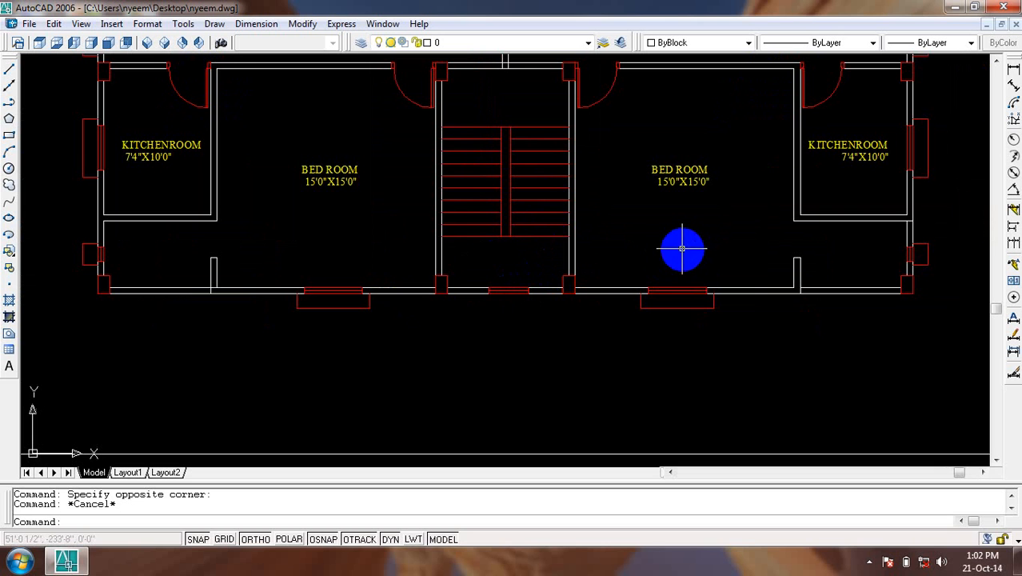
{"action": "middle_click_drag", "start_coordinate": [701, 225], "coordinate": [668, 283]}
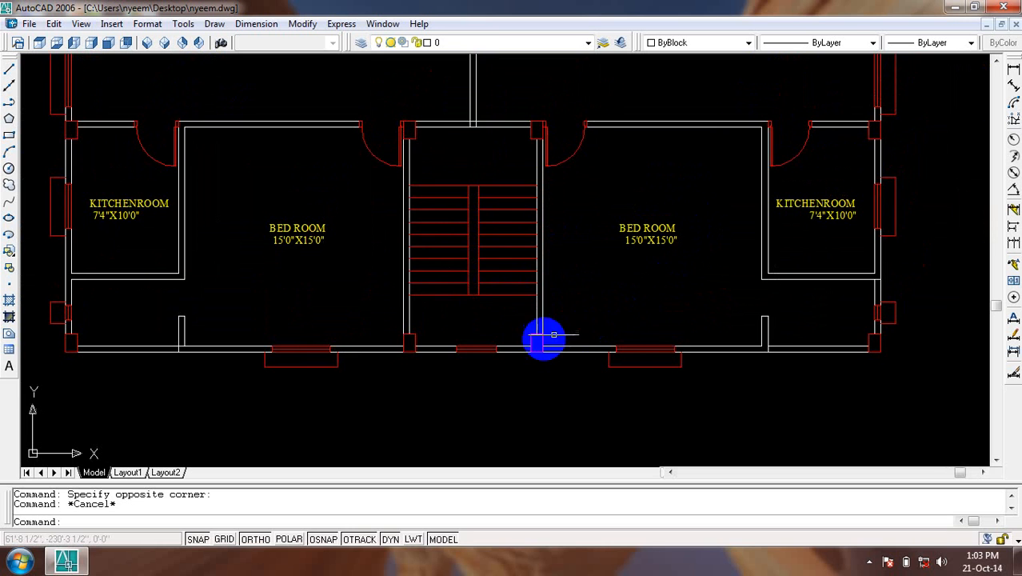
{"action": "middle_click_drag", "start_coordinate": [479, 380], "coordinate": [484, 378]}
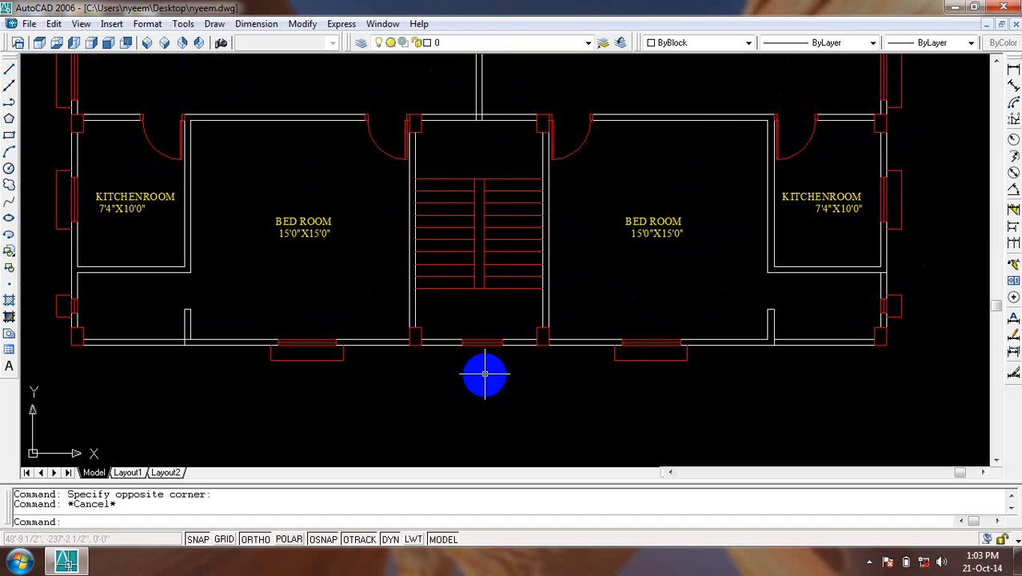
{"action": "type", "text": "xl"}
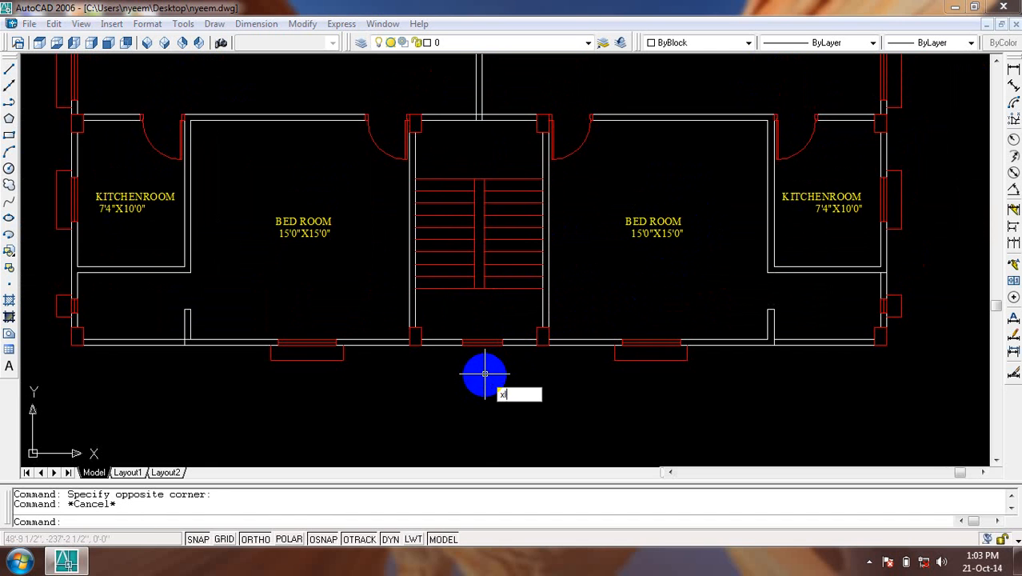
{"action": "key", "text": "Return"}
{"action": "type", "text": "v"}
{"action": "key", "text": "Return"}
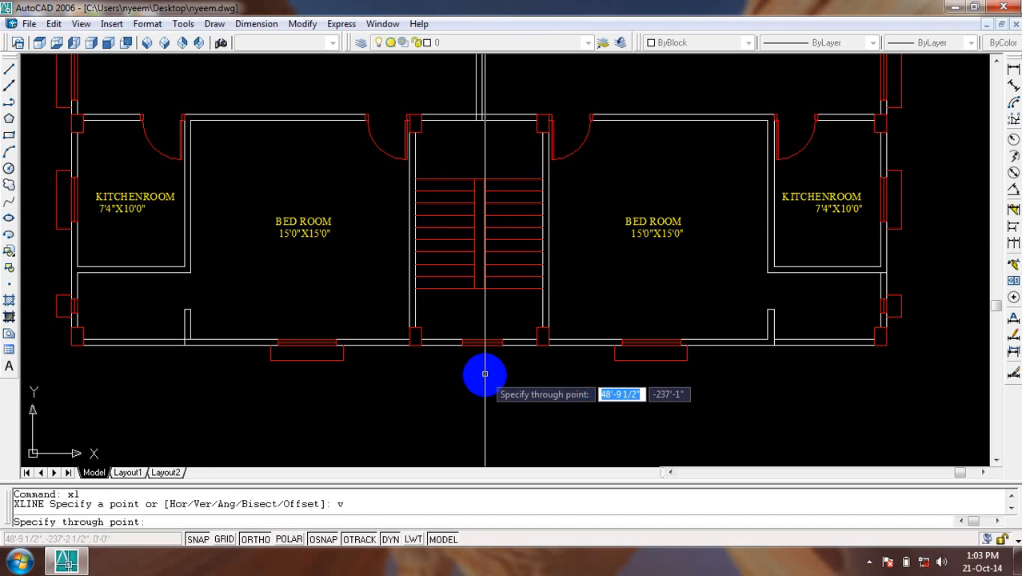
{"action": "scroll", "coordinate": [93, 364], "scroll_direction": "up", "scroll_amount": 2}
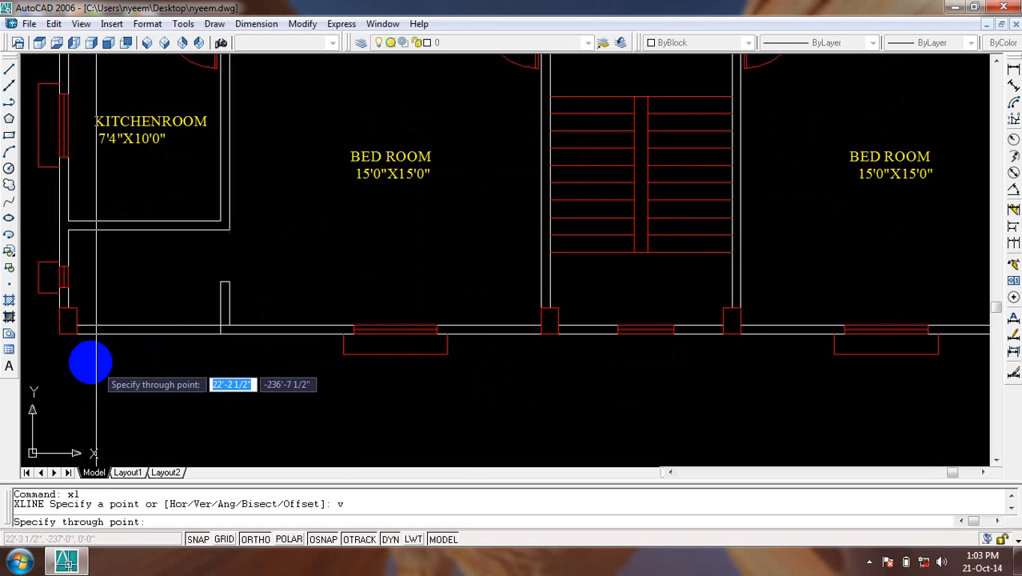
{"action": "middle_click_drag", "start_coordinate": [92, 359], "coordinate": [347, 324]}
{"action": "scroll", "coordinate": [347, 324], "scroll_direction": "up", "scroll_amount": 1}
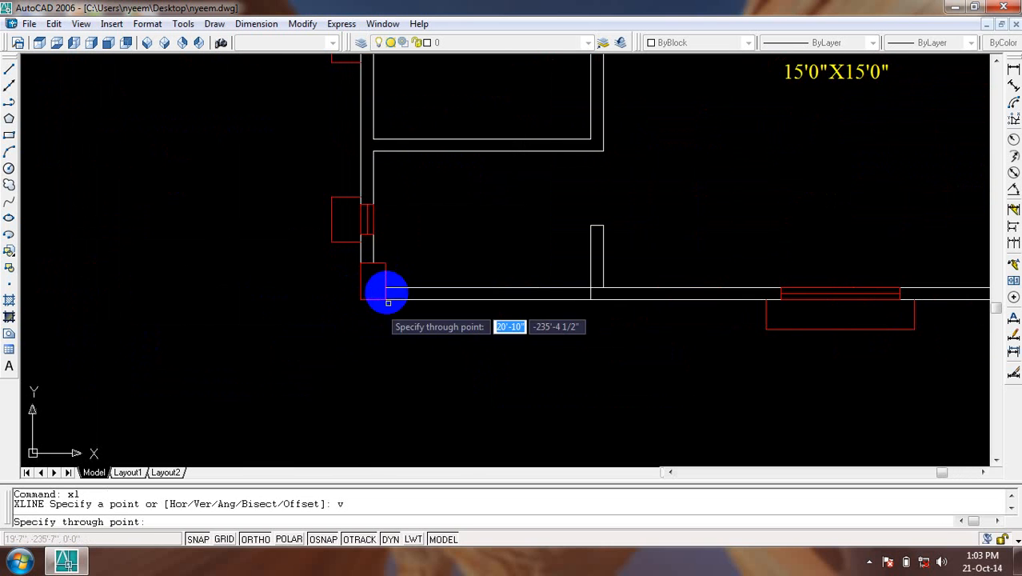
{"action": "scroll", "coordinate": [367, 312], "scroll_direction": "up", "scroll_amount": 2}
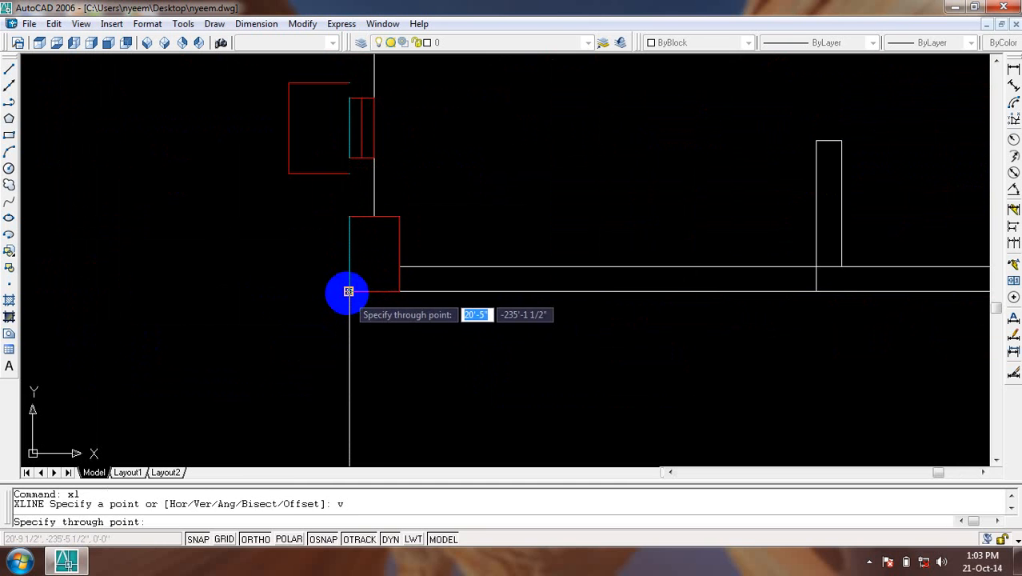
{"action": "left_click", "coordinate": [348, 292]}
{"action": "left_click", "coordinate": [399, 292]}
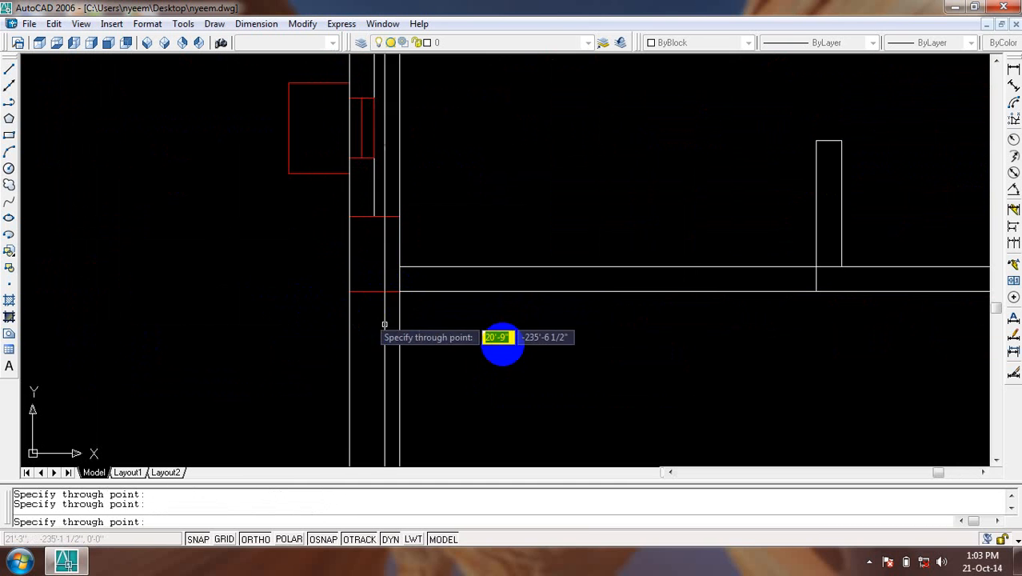
Place vertical construction lines through the outer face of the left bedroom's short wall stub and both edges of that bedroom's front window.
{"action": "mouse_move", "coordinate": [370, 316]}
{"action": "middle_mouse_down"}
{"action": "mouse_move", "coordinate": [215, 345]}
{"action": "mouse_move", "coordinate": [33, 362]}
{"action": "middle_mouse_up"}
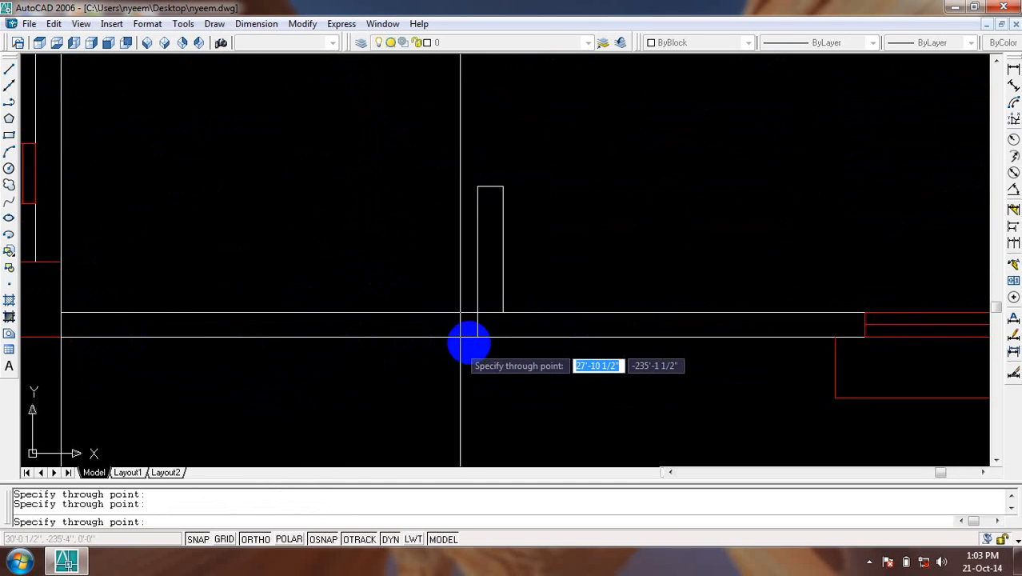
{"action": "scroll", "coordinate": [478, 335], "scroll_direction": "down", "scroll_amount": 2}
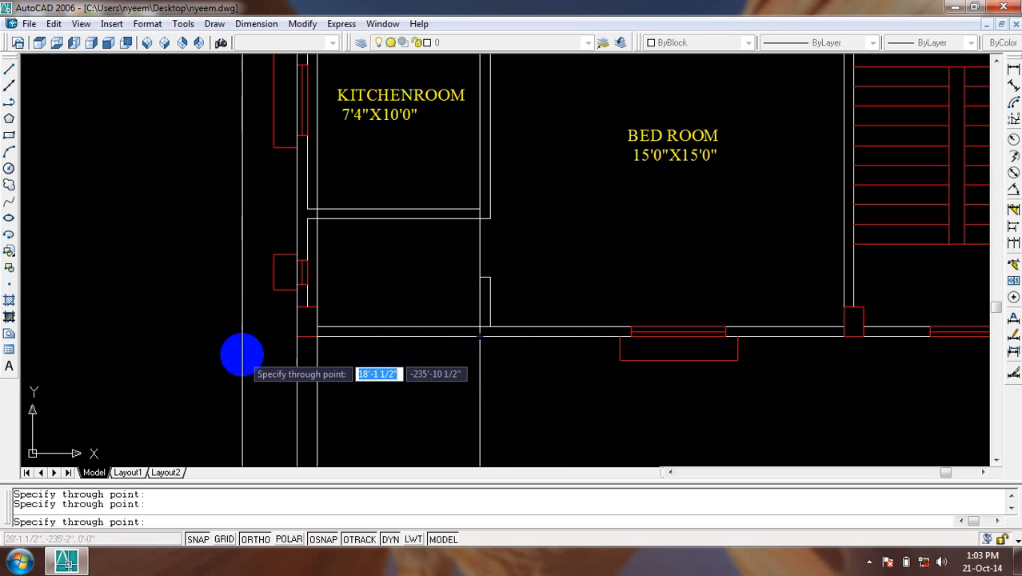
{"action": "middle_click_drag", "start_coordinate": [566, 389], "coordinate": [369, 360]}
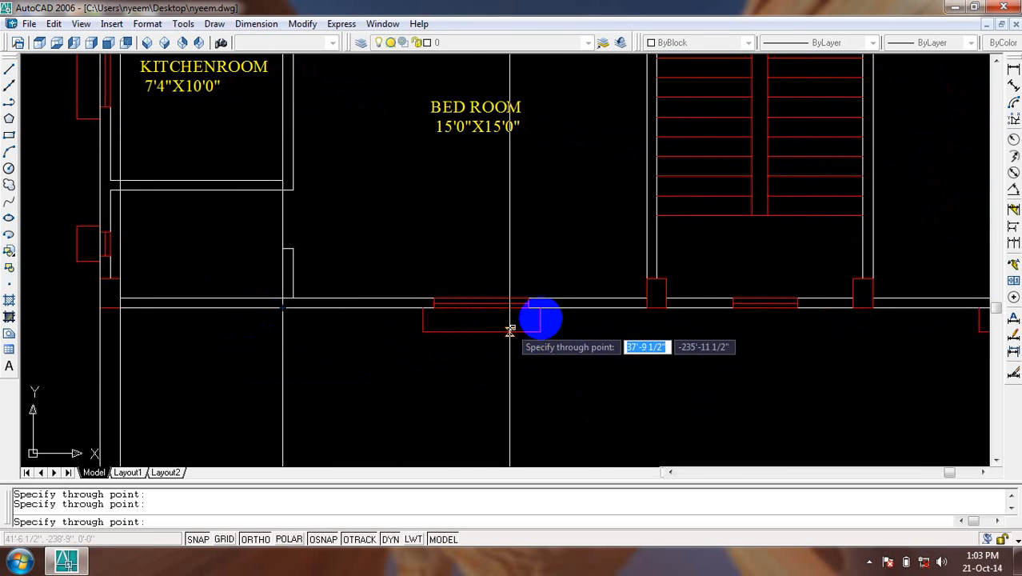
{"action": "scroll", "coordinate": [524, 314], "scroll_direction": "up", "scroll_amount": 5}
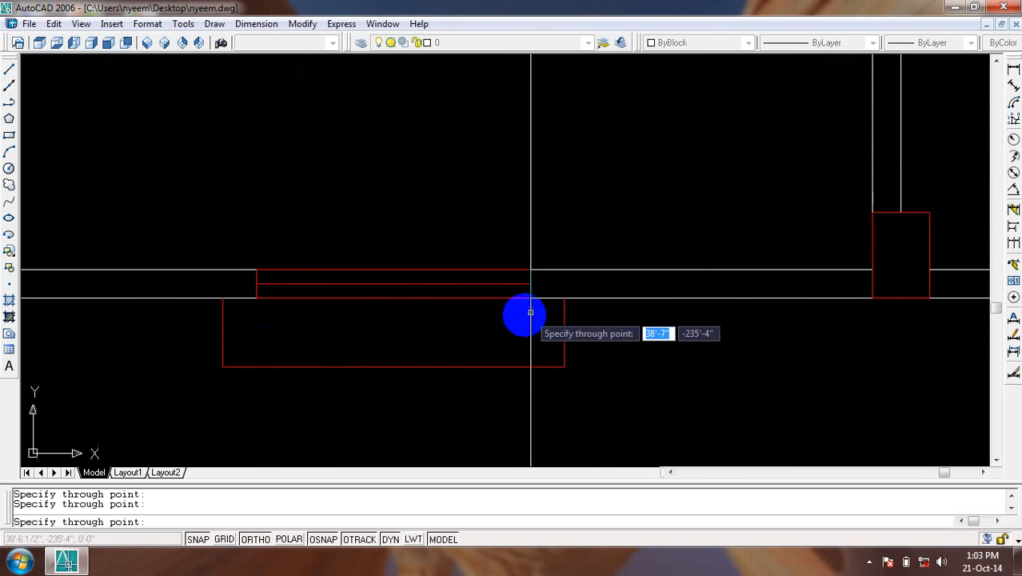
{"action": "left_click", "coordinate": [254, 297]}
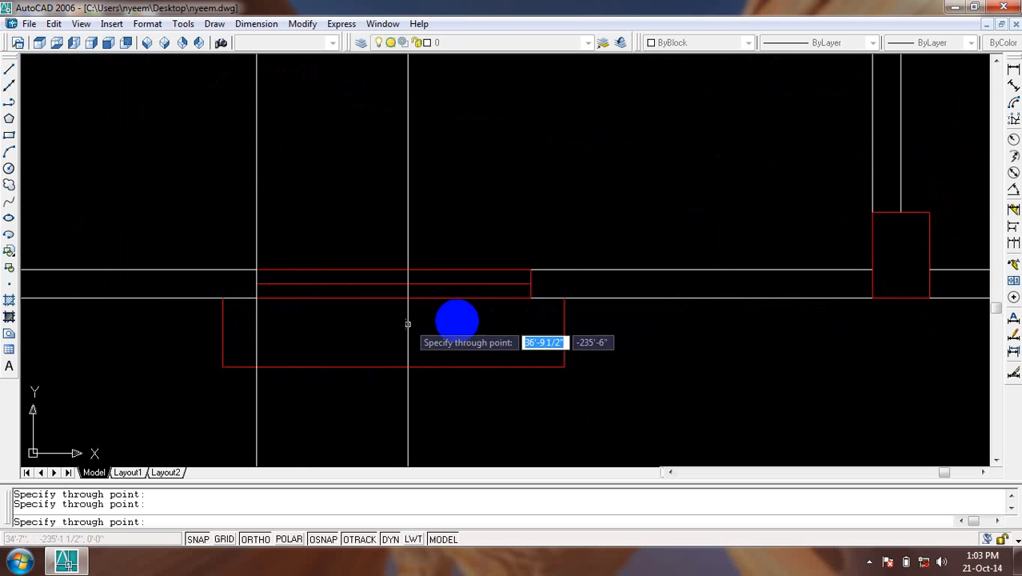
{"action": "scroll", "coordinate": [530, 298], "scroll_direction": "down", "scroll_amount": 4}
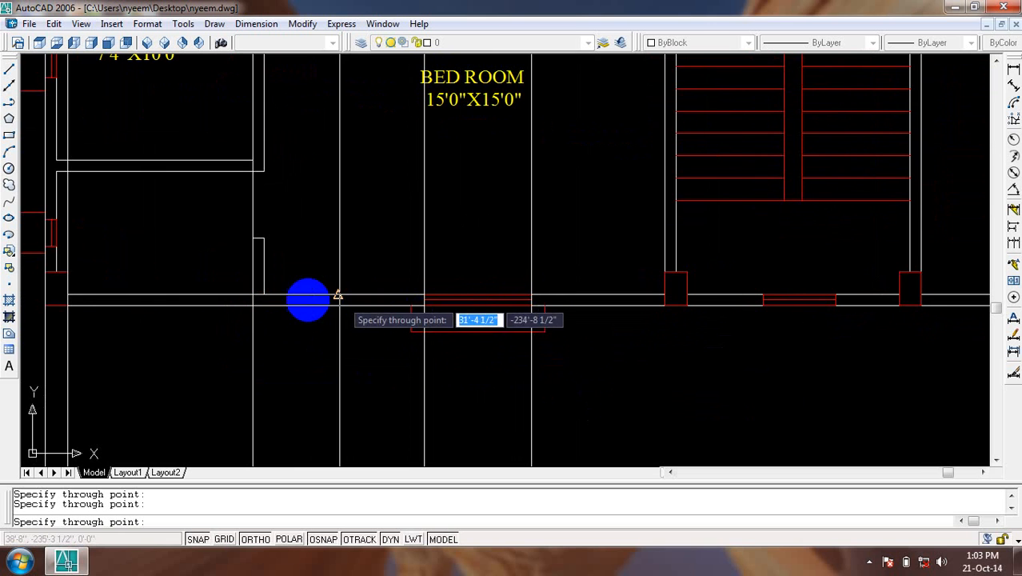
Place vertical construction lines through both edges of each staircase column and of the staircase window between them.
{"action": "middle_click_drag", "start_coordinate": [718, 349], "coordinate": [493, 332]}
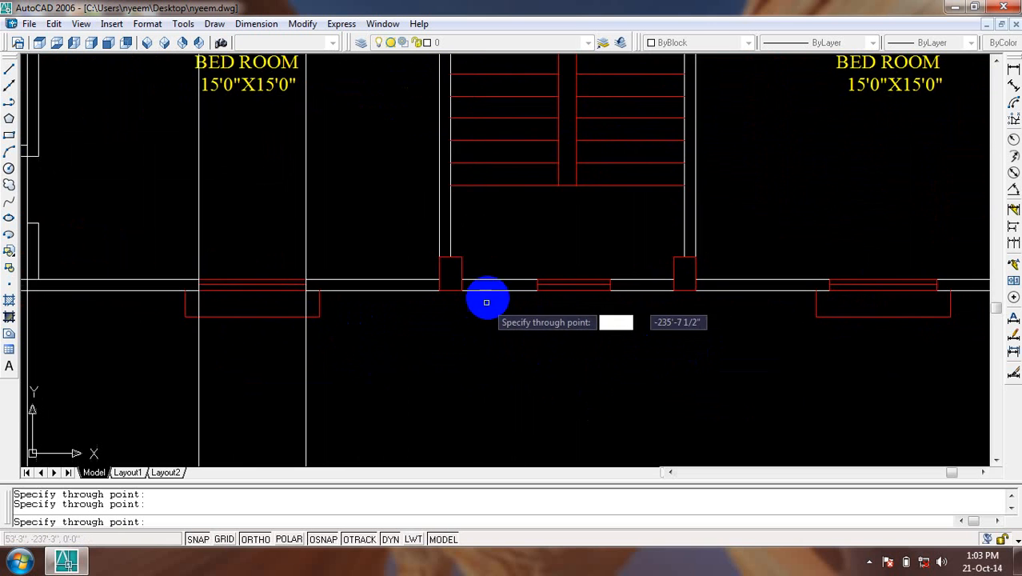
{"action": "scroll", "coordinate": [489, 298], "scroll_direction": "up", "scroll_amount": 3}
{"action": "left_click", "coordinate": [387, 283]}
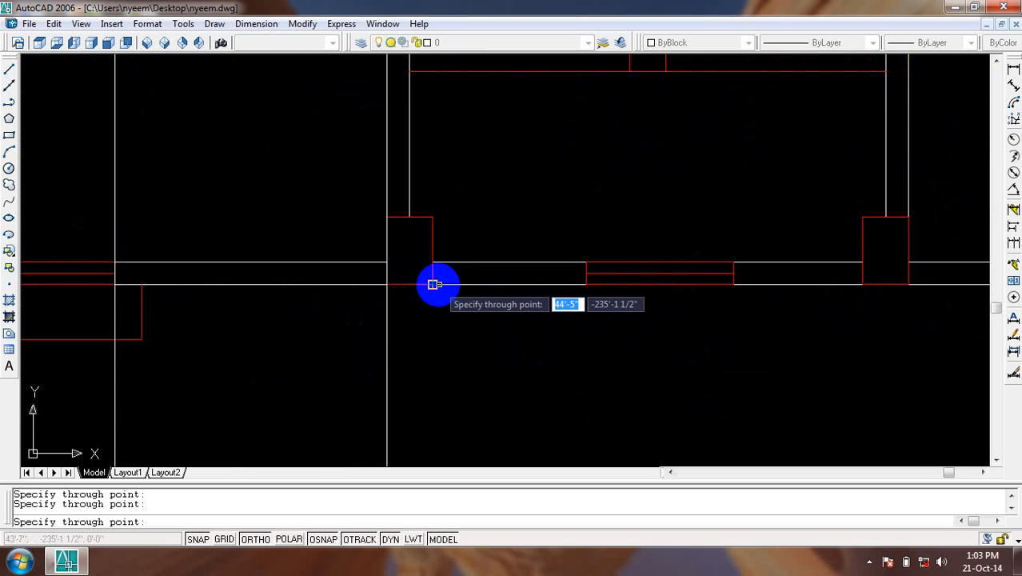
{"action": "left_click", "coordinate": [433, 284]}
{"action": "left_click", "coordinate": [586, 284]}
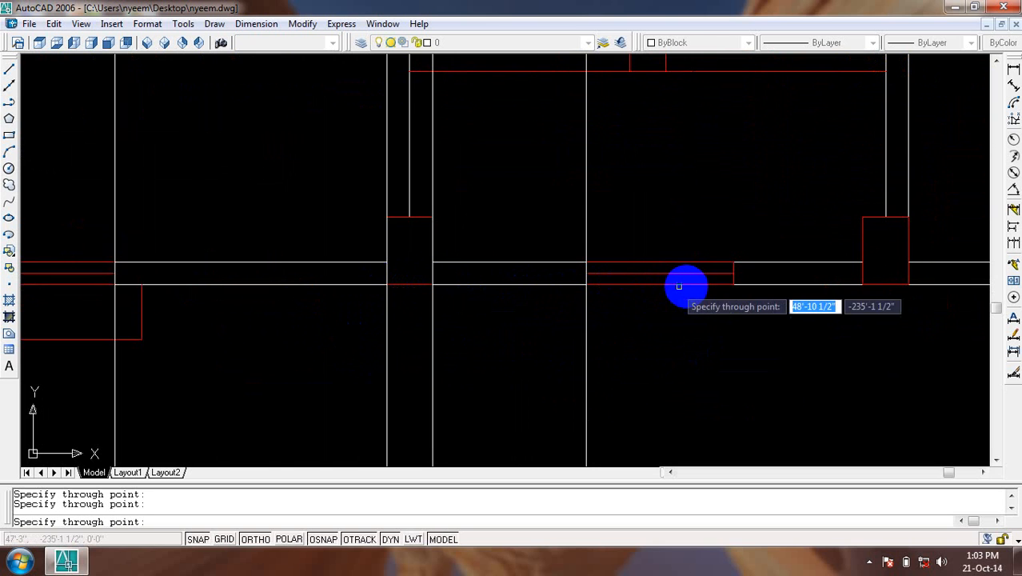
{"action": "left_click", "coordinate": [733, 284]}
{"action": "mouse_move", "coordinate": [707, 305]}
{"action": "middle_mouse_down"}
{"action": "mouse_move", "coordinate": [387, 315]}
{"action": "mouse_move", "coordinate": [269, 300]}
{"action": "middle_mouse_up"}
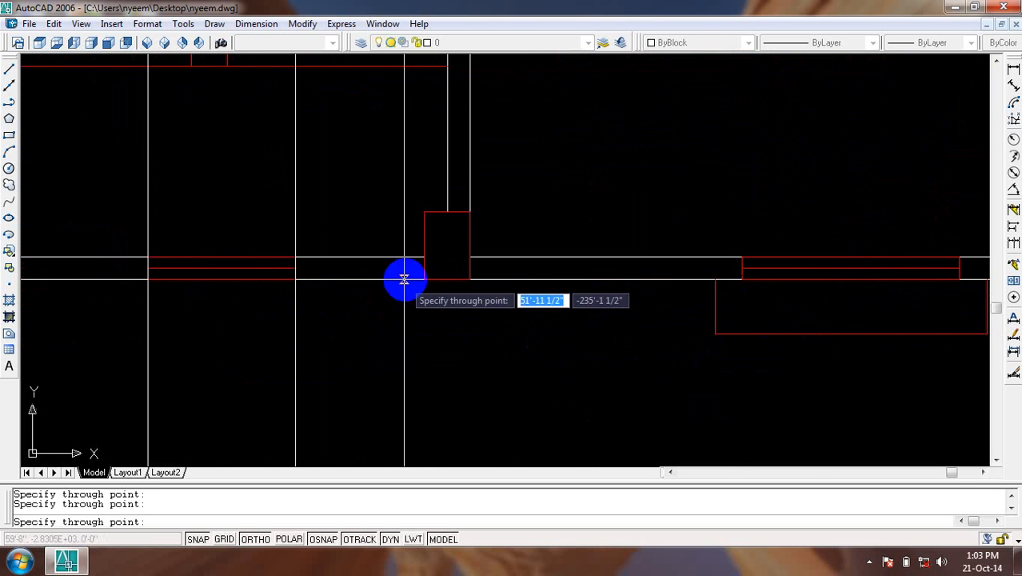
{"action": "left_click", "coordinate": [425, 279]}
{"action": "left_click", "coordinate": [470, 279]}
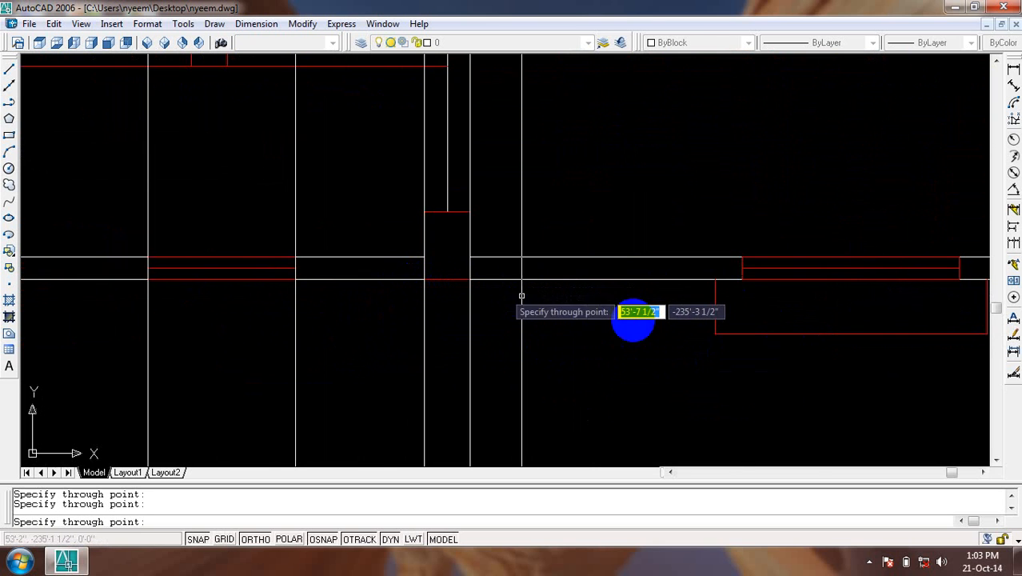
Place vertical construction lines through both edges of the right bedroom's front window.
{"action": "middle_click_drag", "start_coordinate": [631, 320], "coordinate": [340, 337]}
{"action": "left_click", "coordinate": [437, 283]}
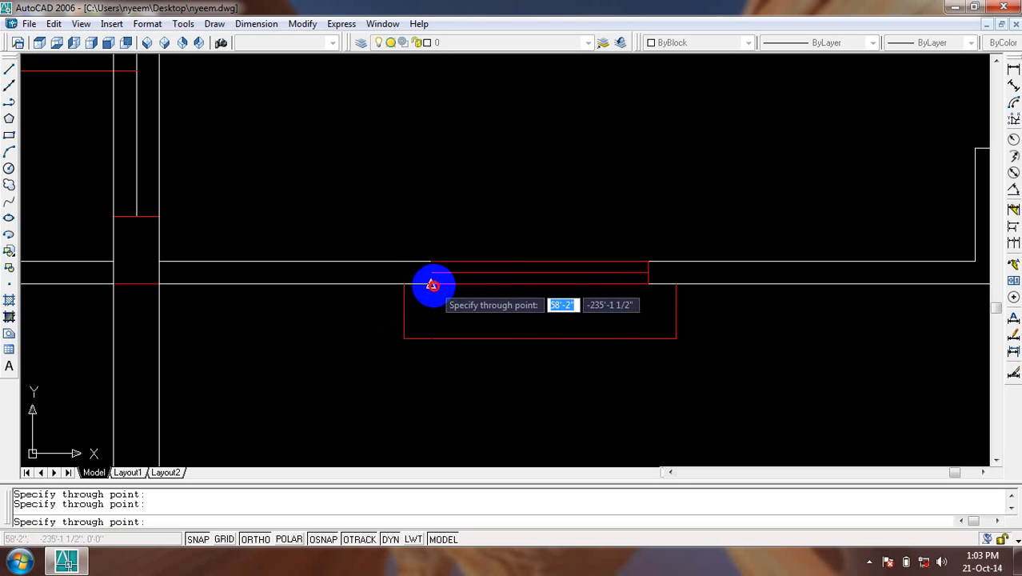
{"action": "scroll", "coordinate": [690, 317], "scroll_direction": "down", "scroll_amount": 3}
Place vertical construction lines through the outer face of the right bedroom's wall stub and both edges of the lower-right corner column, ending the command.
{"action": "middle_click_drag", "start_coordinate": [691, 317], "coordinate": [351, 308]}
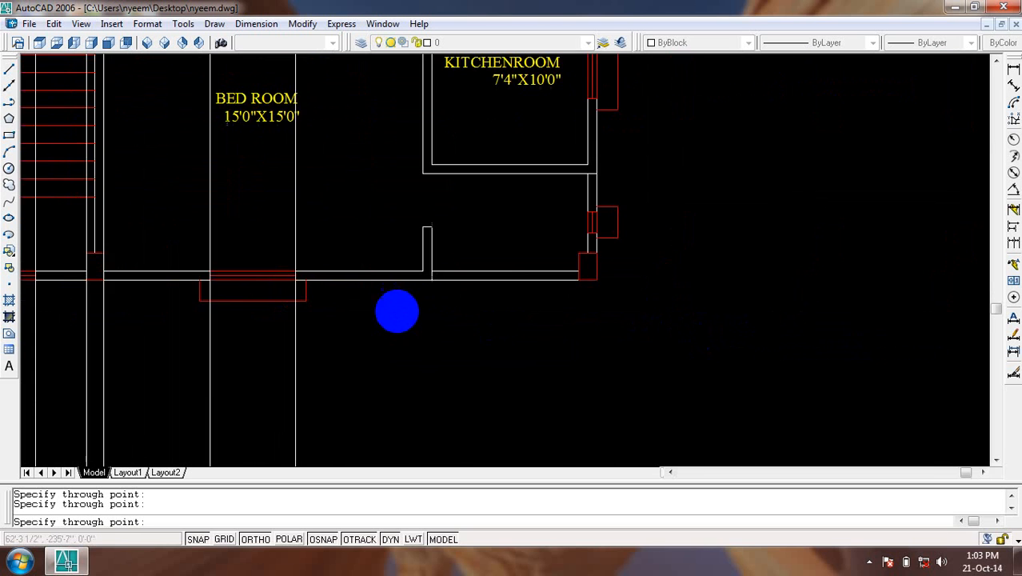
{"action": "scroll", "coordinate": [448, 269], "scroll_direction": "up", "scroll_amount": 2}
{"action": "scroll", "coordinate": [379, 287], "scroll_direction": "up", "scroll_amount": 2}
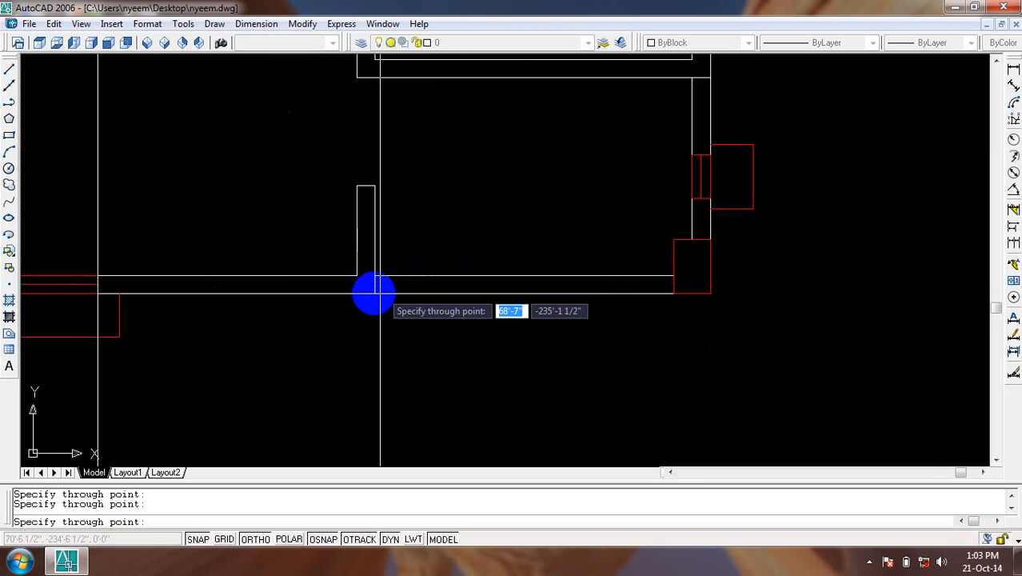
{"action": "left_click", "coordinate": [674, 293]}
{"action": "left_click", "coordinate": [709, 294]}
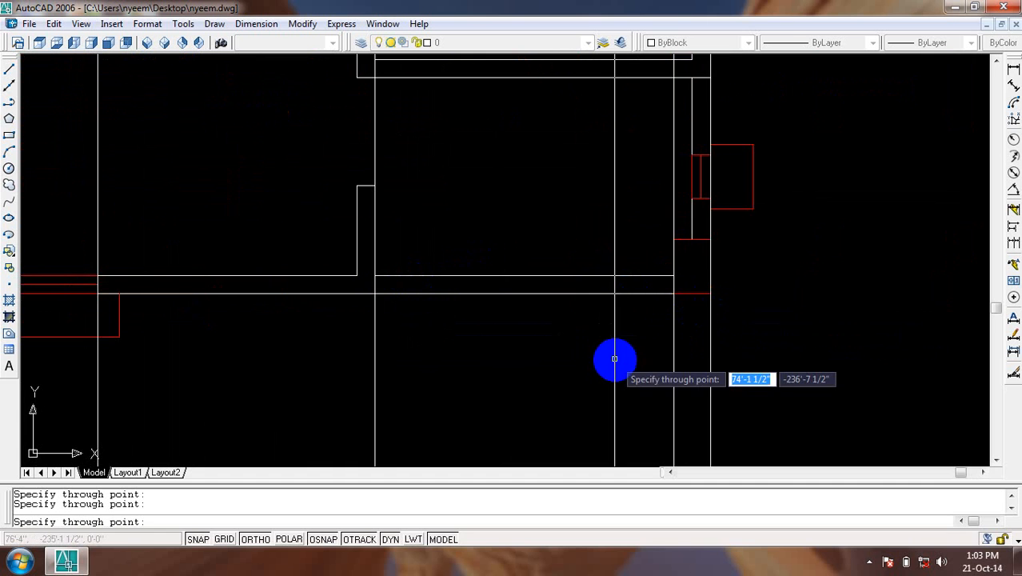
{"action": "key", "text": "Escape"}
Examine the full set of vertical construction lines above and below the floor plan.
{"action": "scroll", "coordinate": [684, 332], "scroll_direction": "down", "scroll_amount": 5}
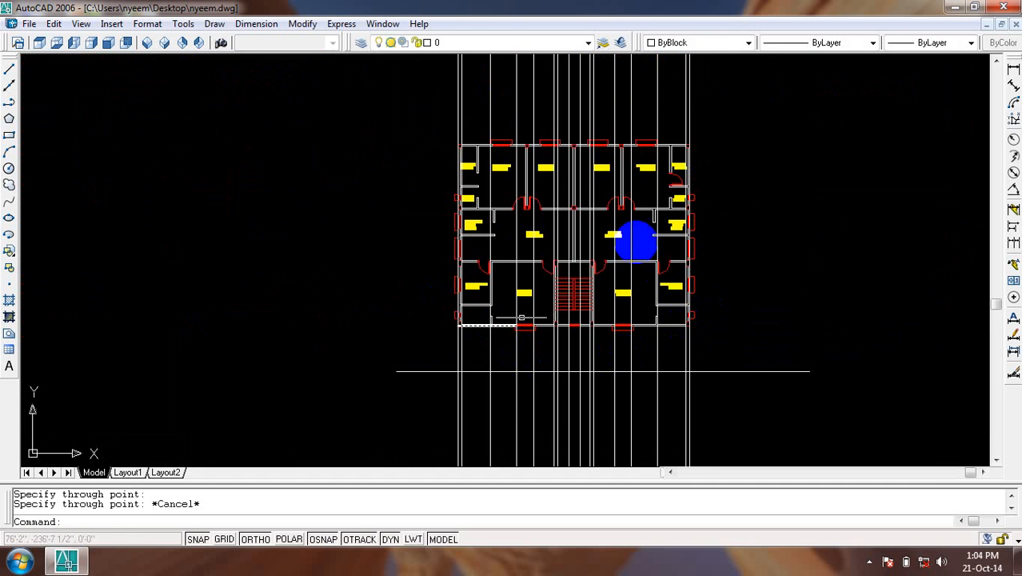
{"action": "mouse_move", "coordinate": [647, 200]}
{"action": "middle_mouse_down"}
{"action": "mouse_move", "coordinate": [607, 353]}
{"action": "mouse_move", "coordinate": [567, 449]}
{"action": "middle_mouse_up"}
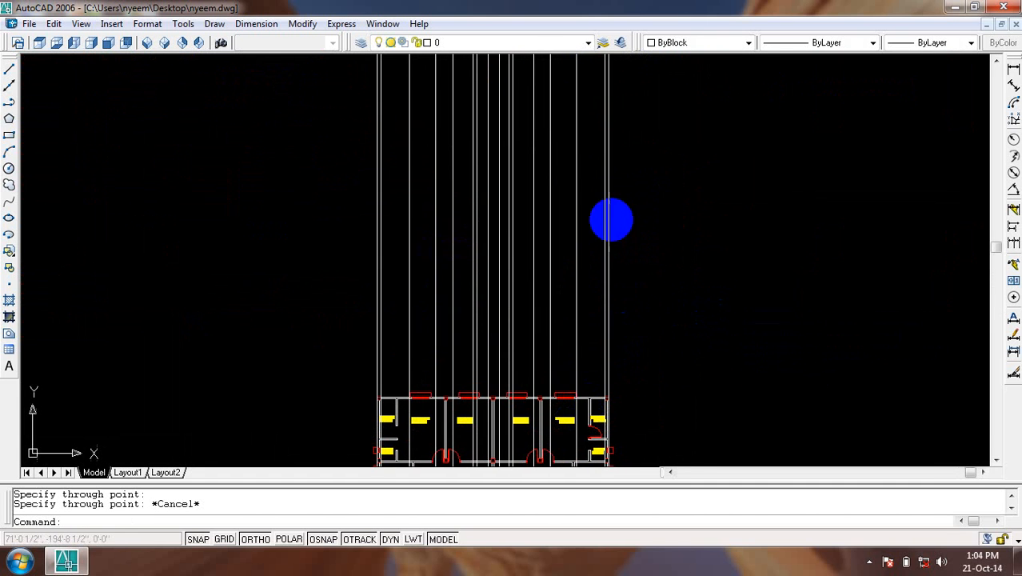
{"action": "scroll", "coordinate": [471, 353], "scroll_direction": "up", "scroll_amount": 2}
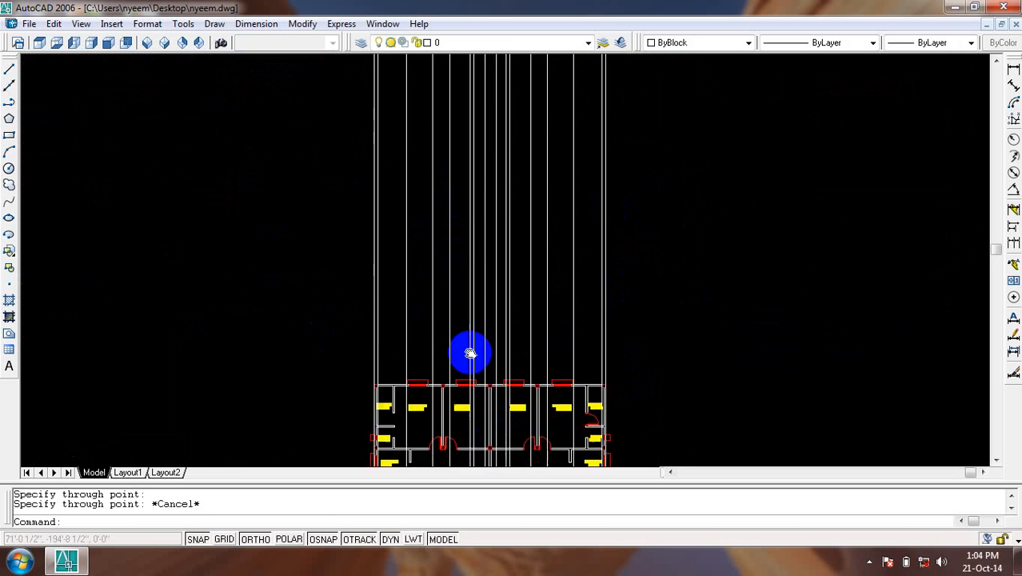
{"action": "scroll", "coordinate": [490, 209], "scroll_direction": "up", "scroll_amount": 4}
{"action": "scroll", "coordinate": [573, 263], "scroll_direction": "down", "scroll_amount": 2}
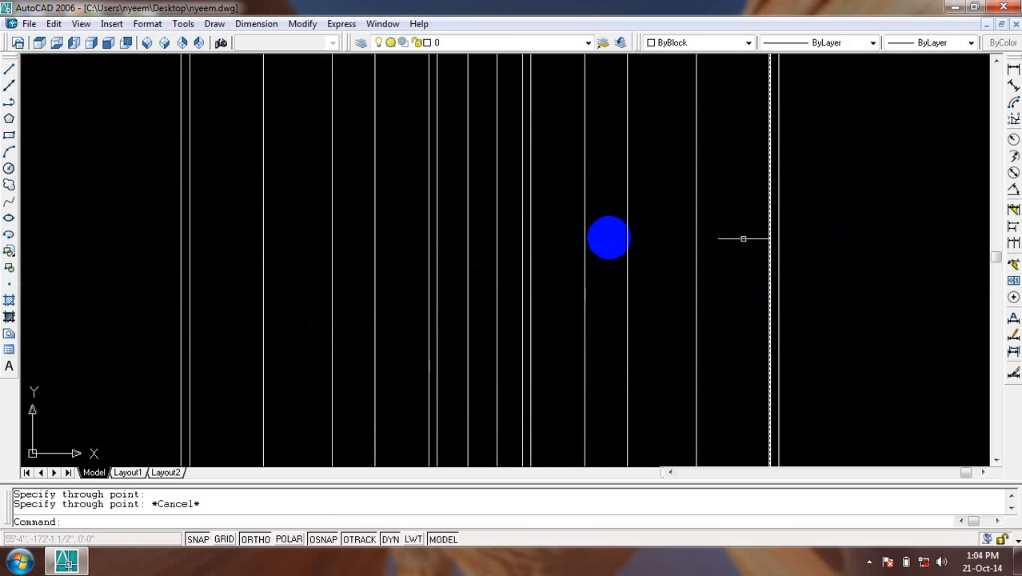
{"action": "scroll", "coordinate": [404, 255], "scroll_direction": "down", "scroll_amount": 6}
{"action": "middle_click_drag", "start_coordinate": [397, 377], "coordinate": [399, 335]}
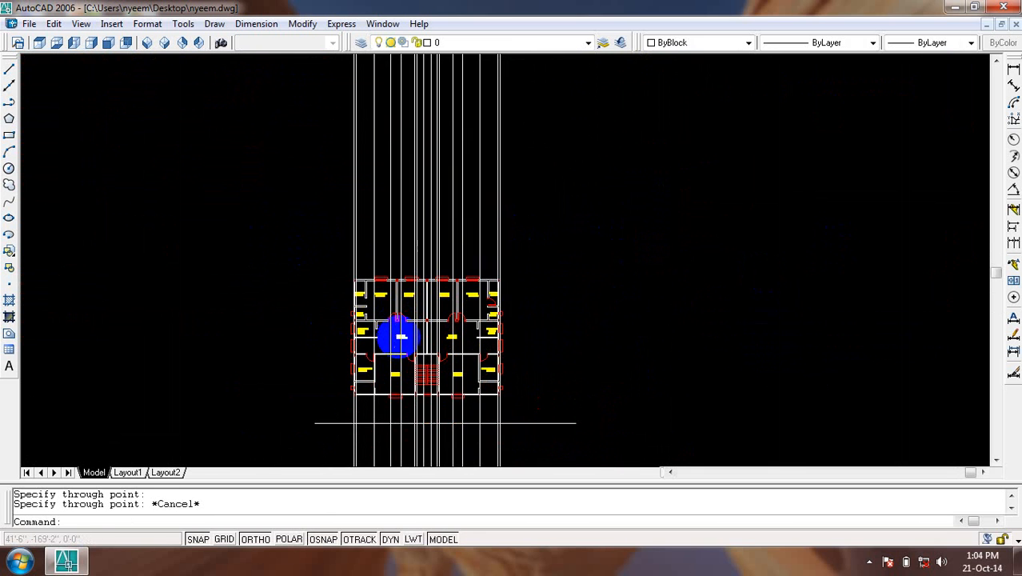
{"action": "middle_click_drag", "start_coordinate": [403, 427], "coordinate": [397, 337]}
Change the color of the construction lines through the two corner columns and the two staircase columns to Yellow.
{"action": "scroll", "coordinate": [397, 338], "scroll_direction": "up", "scroll_amount": 6}
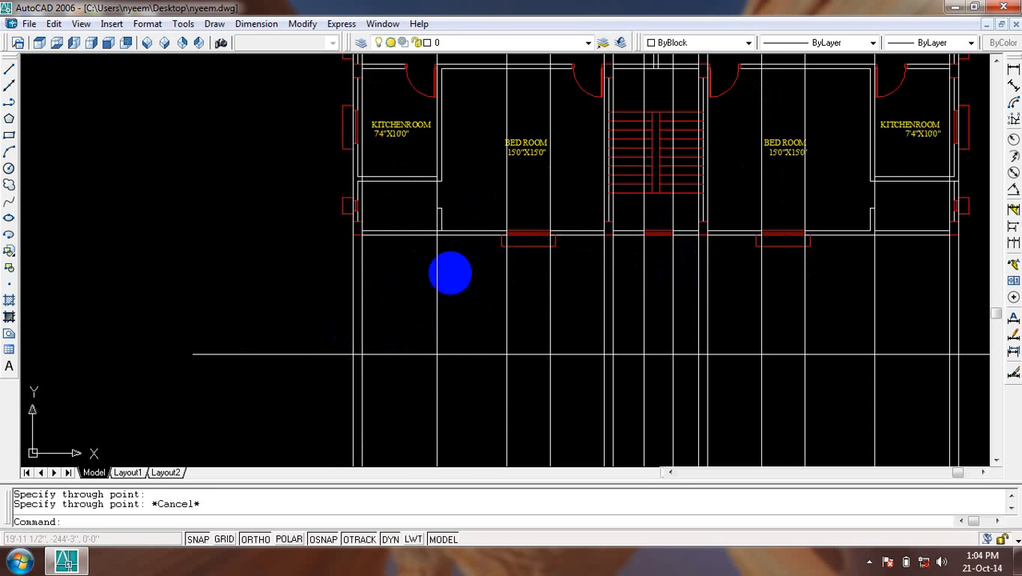
{"action": "scroll", "coordinate": [390, 276], "scroll_direction": "up", "scroll_amount": 3}
{"action": "middle_click_drag", "start_coordinate": [415, 287], "coordinate": [393, 271]}
{"action": "left_click", "coordinate": [359, 241]}
{"action": "left_click", "coordinate": [206, 301]}
{"action": "scroll", "coordinate": [270, 303], "scroll_direction": "down", "scroll_amount": 4}
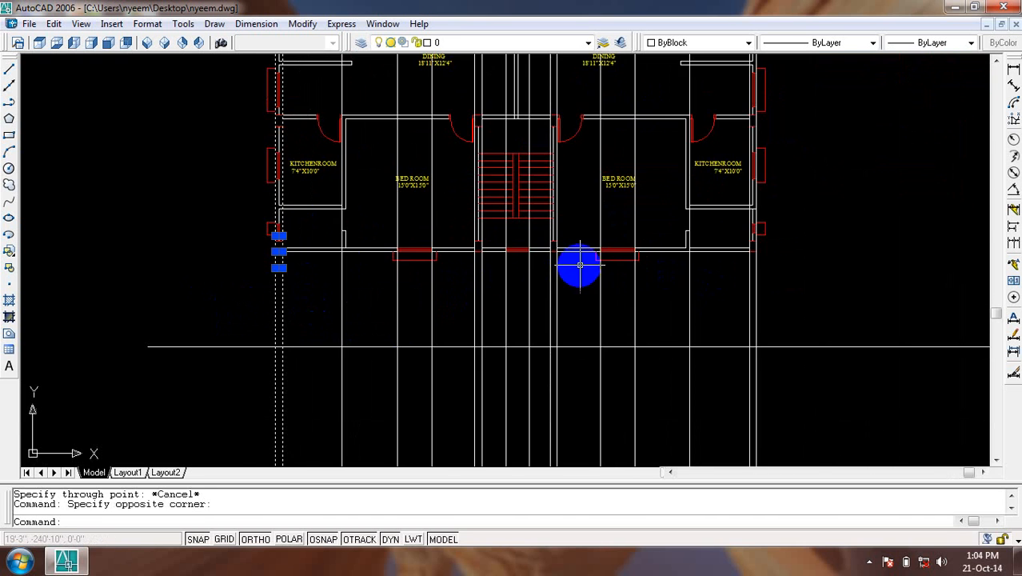
{"action": "scroll", "coordinate": [574, 264], "scroll_direction": "up", "scroll_amount": 4}
{"action": "left_click", "coordinate": [536, 276]}
{"action": "left_click", "coordinate": [339, 304]}
{"action": "left_click", "coordinate": [272, 316]}
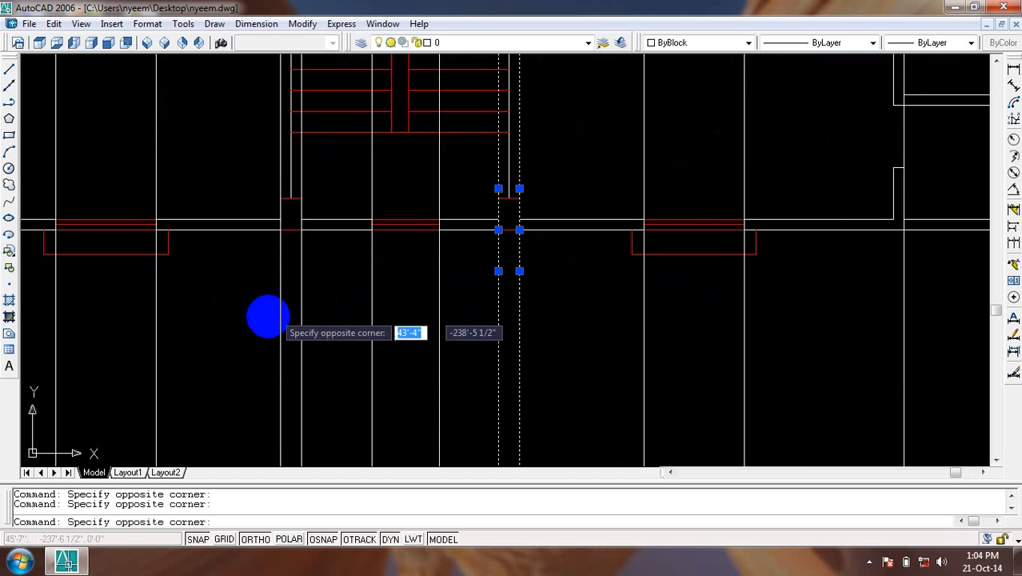
{"action": "scroll", "coordinate": [354, 321], "scroll_direction": "down", "scroll_amount": 5}
{"action": "scroll", "coordinate": [444, 321], "scroll_direction": "up", "scroll_amount": 6}
{"action": "left_click", "coordinate": [235, 350]}
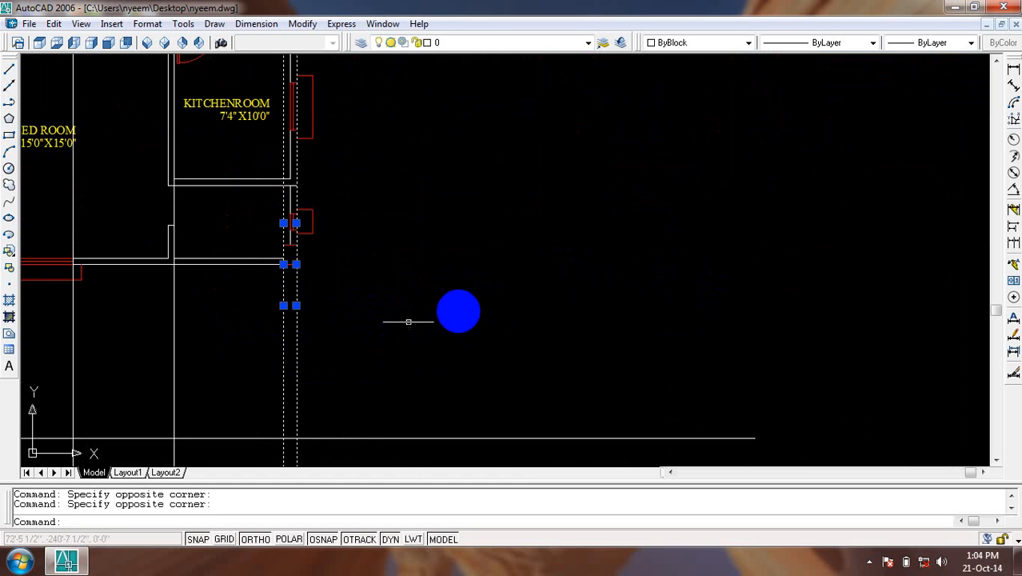
{"action": "scroll", "coordinate": [458, 310], "scroll_direction": "down", "scroll_amount": 5}
{"action": "middle_click_drag", "start_coordinate": [363, 270], "coordinate": [479, 302]}
{"action": "middle_click_drag", "start_coordinate": [514, 189], "coordinate": [515, 251]}
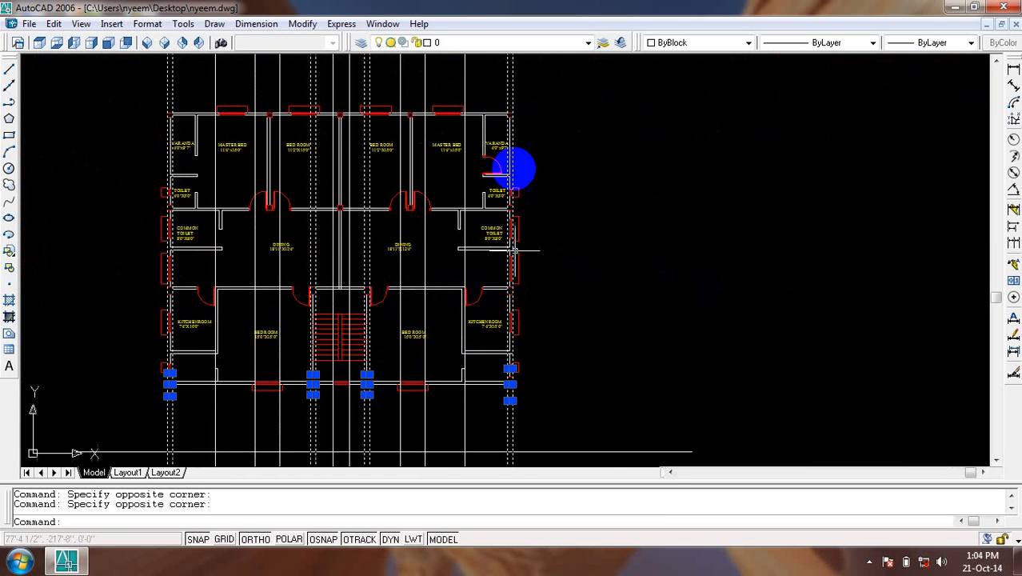
{"action": "left_click", "coordinate": [666, 42]}
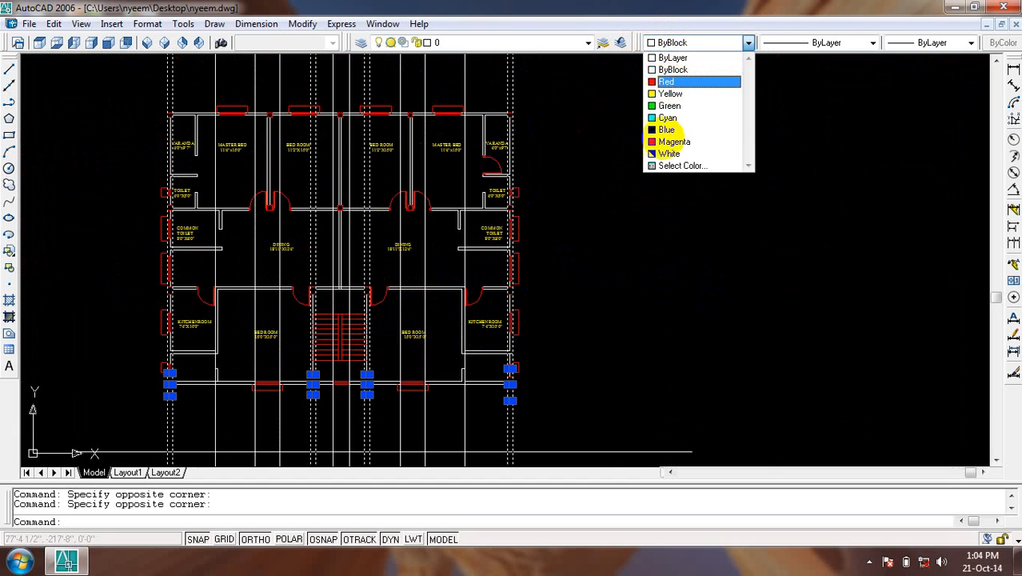
{"action": "left_click", "coordinate": [670, 94]}
{"action": "key", "text": "Escape"}
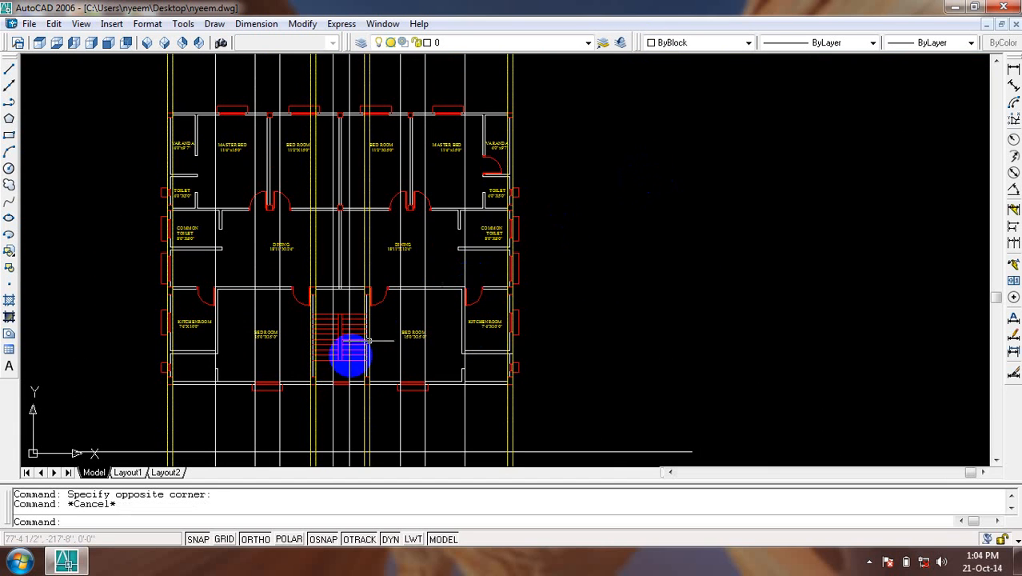
Change the color of the construction lines through the two bedroom windows and the staircase window to Green.
{"action": "scroll", "coordinate": [297, 304], "scroll_direction": "up", "scroll_amount": 6}
{"action": "left_click", "coordinate": [462, 283]}
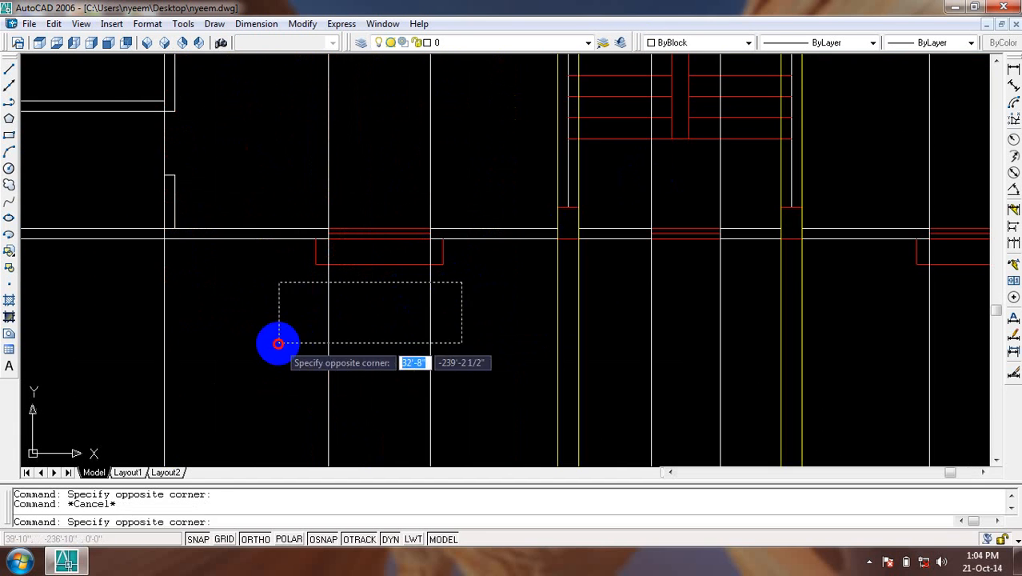
{"action": "left_click", "coordinate": [279, 342]}
{"action": "scroll", "coordinate": [449, 349], "scroll_direction": "down", "scroll_amount": 2}
{"action": "scroll", "coordinate": [586, 340], "scroll_direction": "up", "scroll_amount": 1}
{"action": "left_click", "coordinate": [637, 323]}
{"action": "left_click", "coordinate": [538, 352]}
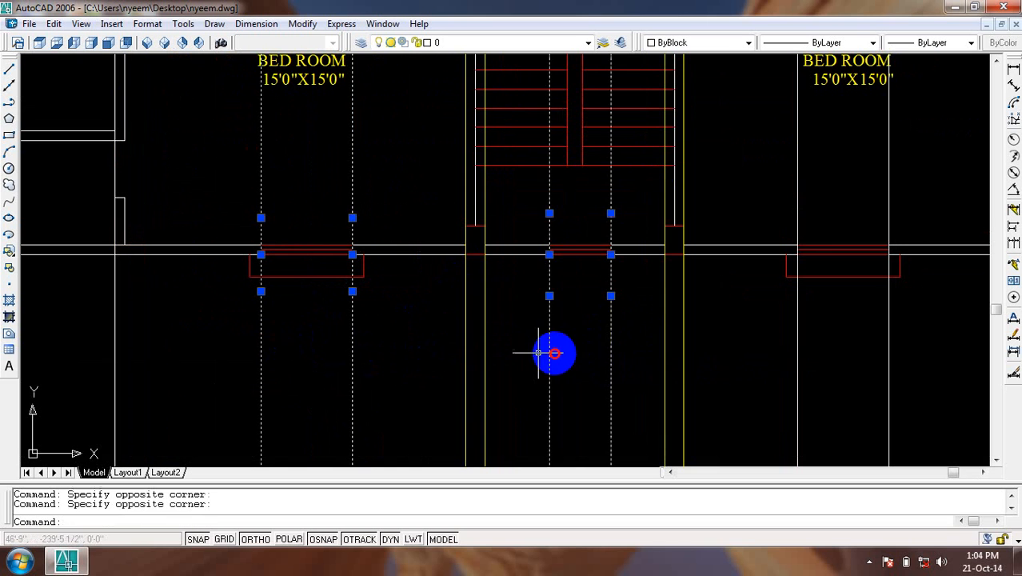
{"action": "left_click", "coordinate": [900, 319]}
{"action": "left_click", "coordinate": [763, 345]}
{"action": "scroll", "coordinate": [767, 272], "scroll_direction": "down", "scroll_amount": 5}
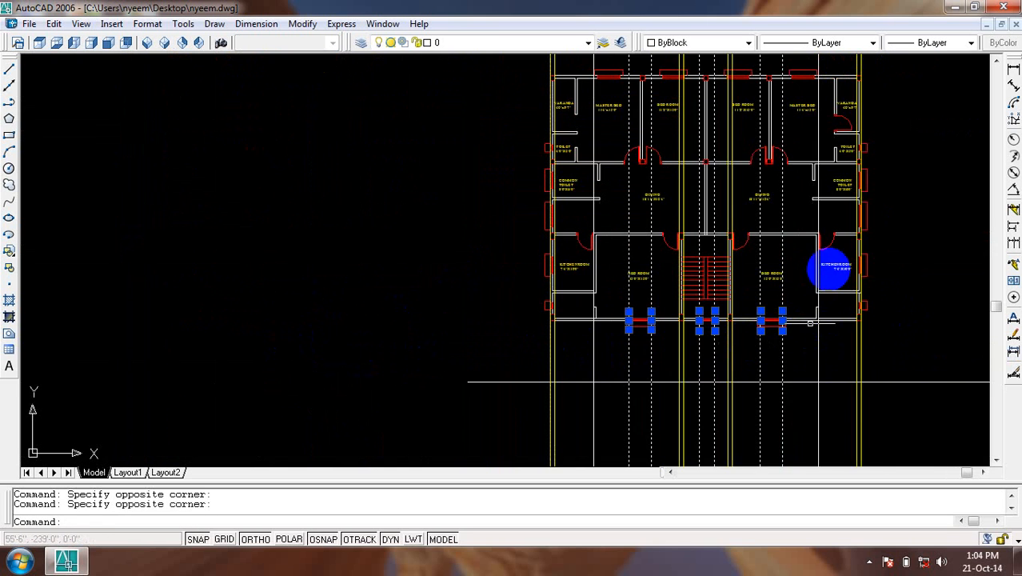
{"action": "left_click", "coordinate": [694, 43]}
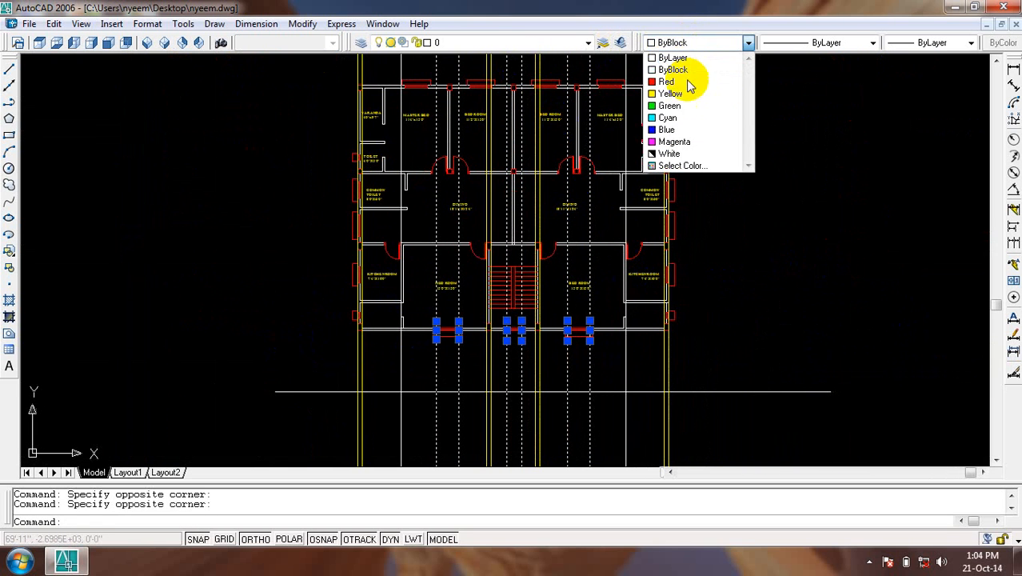
{"action": "left_click", "coordinate": [681, 106]}
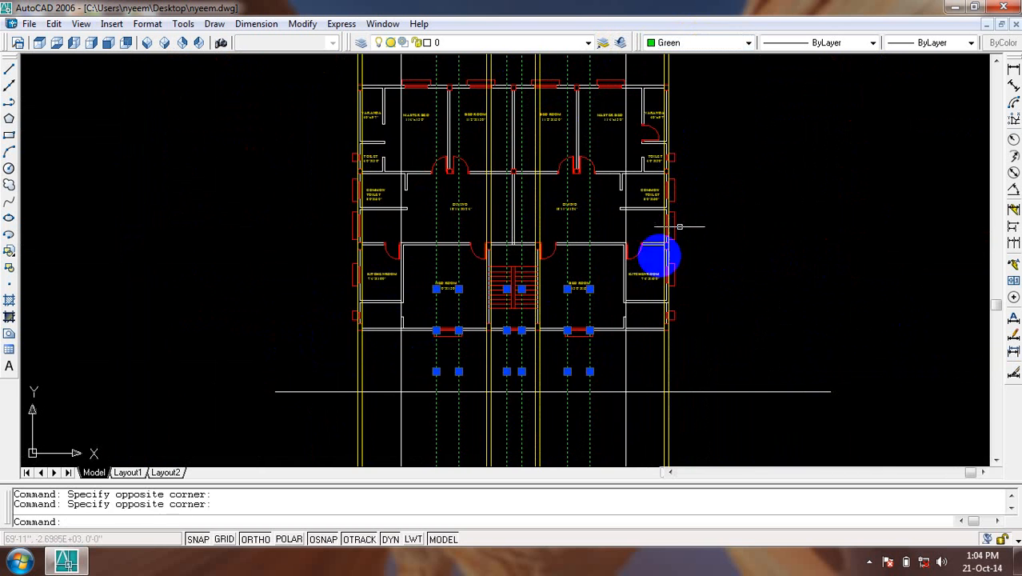
{"action": "key", "text": "Escape"}
Examine the color-coded construction lines above the floor plan and how they align with the front wall's windows and columns.
{"action": "scroll", "coordinate": [368, 353], "scroll_direction": "up", "scroll_amount": 6}
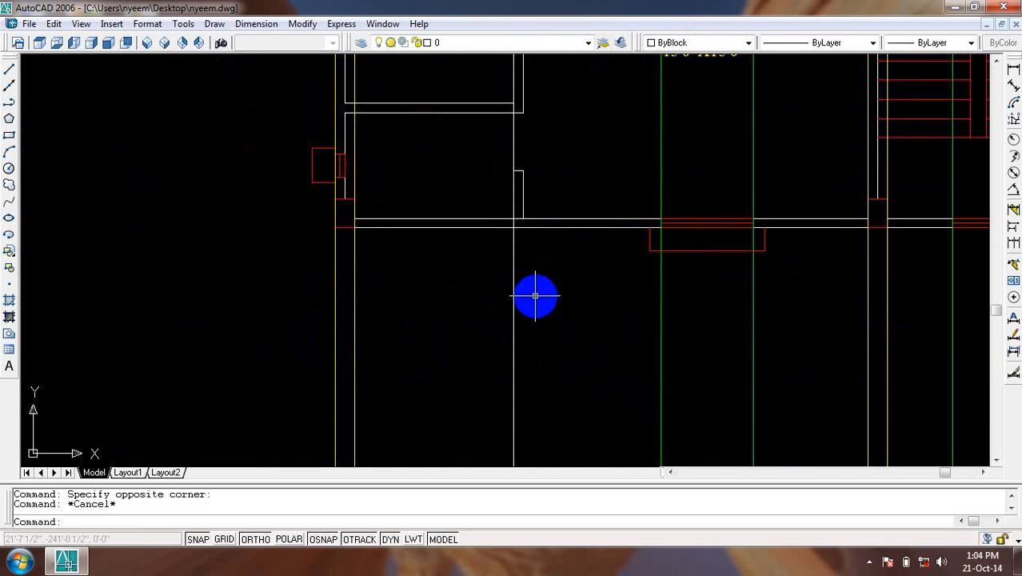
{"action": "scroll", "coordinate": [388, 411], "scroll_direction": "down", "scroll_amount": 5}
{"action": "scroll", "coordinate": [468, 171], "scroll_direction": "up", "scroll_amount": 4}
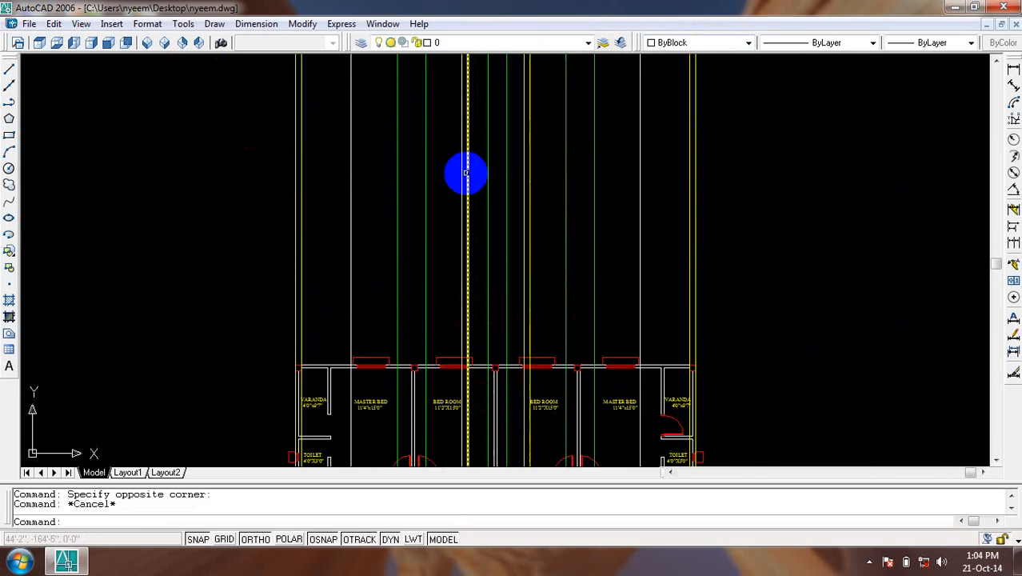
{"action": "mouse_move", "coordinate": [468, 171]}
{"action": "middle_mouse_down"}
{"action": "mouse_move", "coordinate": [528, 234]}
{"action": "mouse_move", "coordinate": [536, 262]}
{"action": "middle_mouse_up"}
{"action": "left_click", "coordinate": [803, 244]}
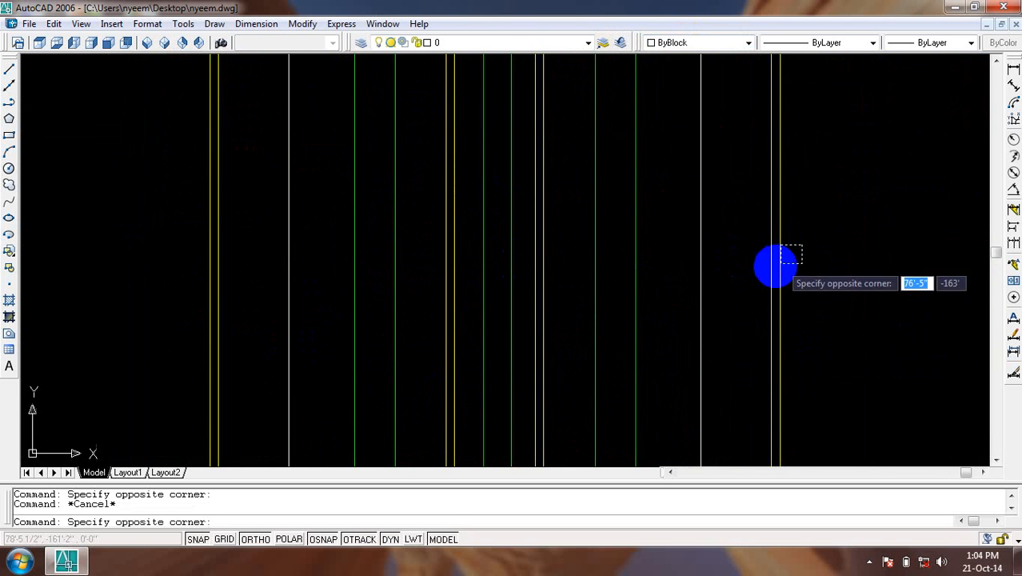
{"action": "left_click", "coordinate": [739, 267]}
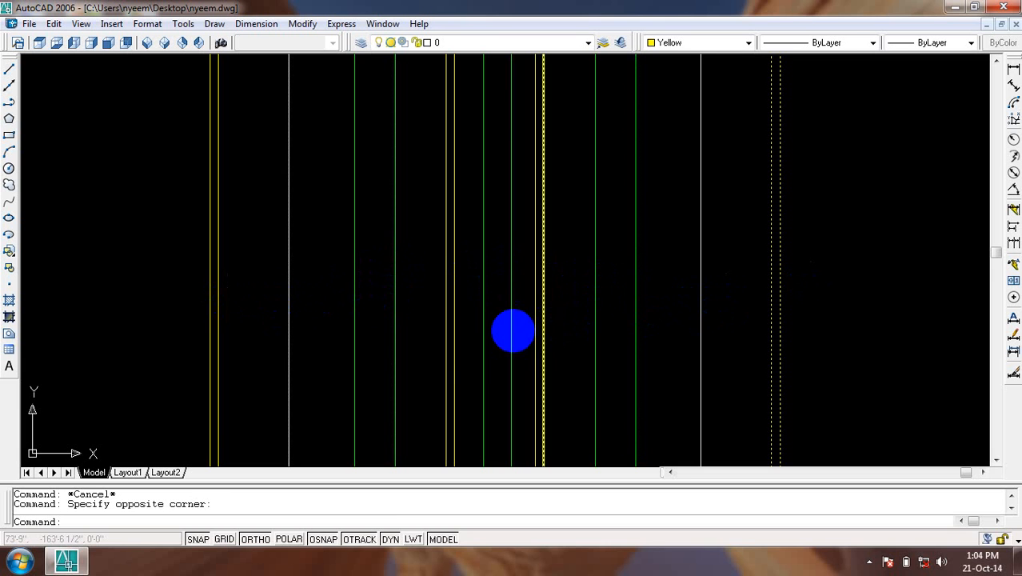
{"action": "key", "text": "Escape"}
{"action": "middle_click_drag", "start_coordinate": [413, 358], "coordinate": [420, 237]}
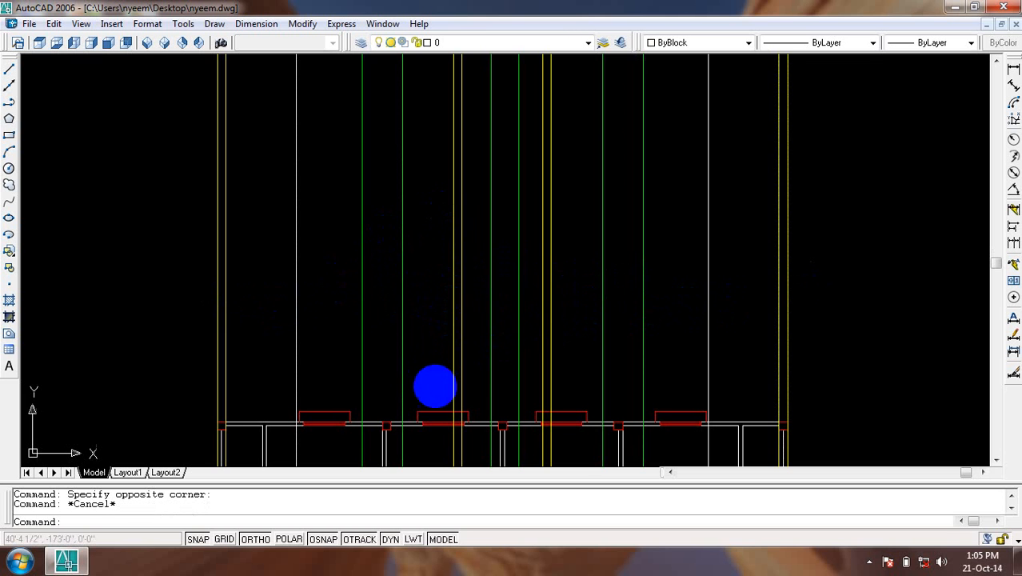
{"action": "middle_click_drag", "start_coordinate": [429, 441], "coordinate": [413, 129]}
{"action": "middle_click_drag", "start_coordinate": [424, 366], "coordinate": [422, 193]}
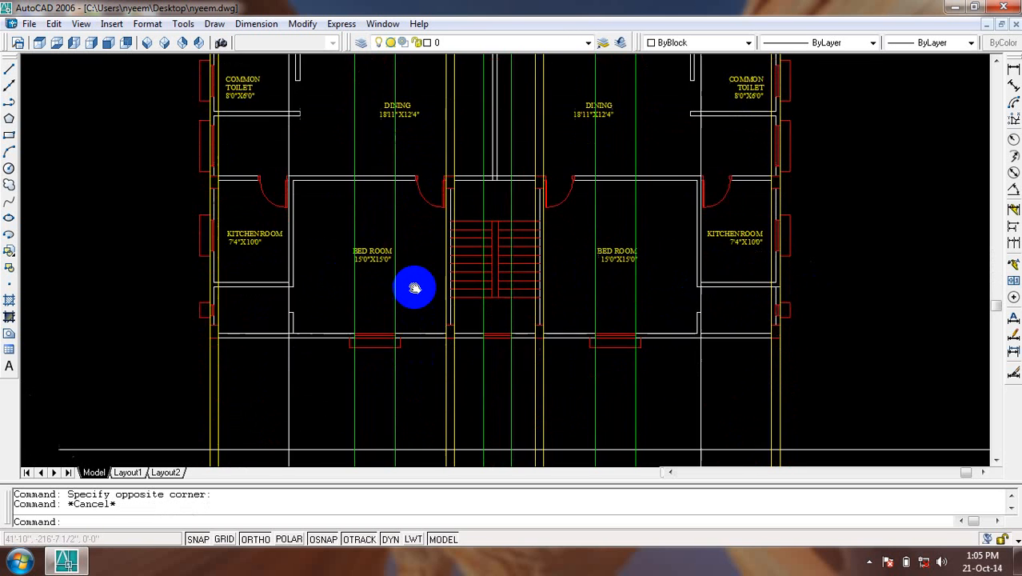
{"action": "middle_click_drag", "start_coordinate": [414, 287], "coordinate": [418, 257]}
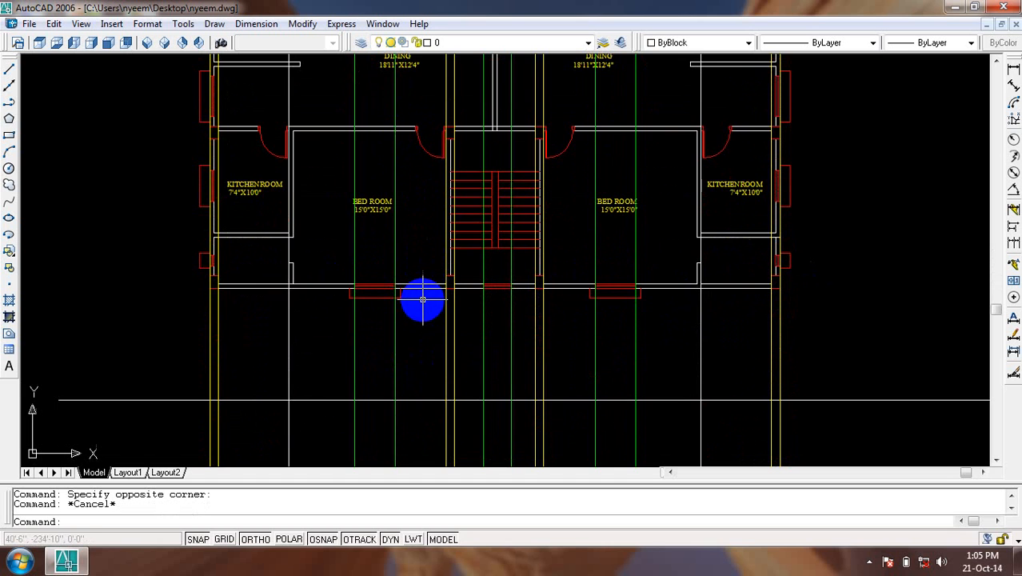
{"action": "scroll", "coordinate": [421, 295], "scroll_direction": "down", "scroll_amount": 5}
{"action": "middle_click_drag", "start_coordinate": [433, 142], "coordinate": [441, 235]}
{"action": "scroll", "coordinate": [558, 218], "scroll_direction": "up", "scroll_amount": 5}
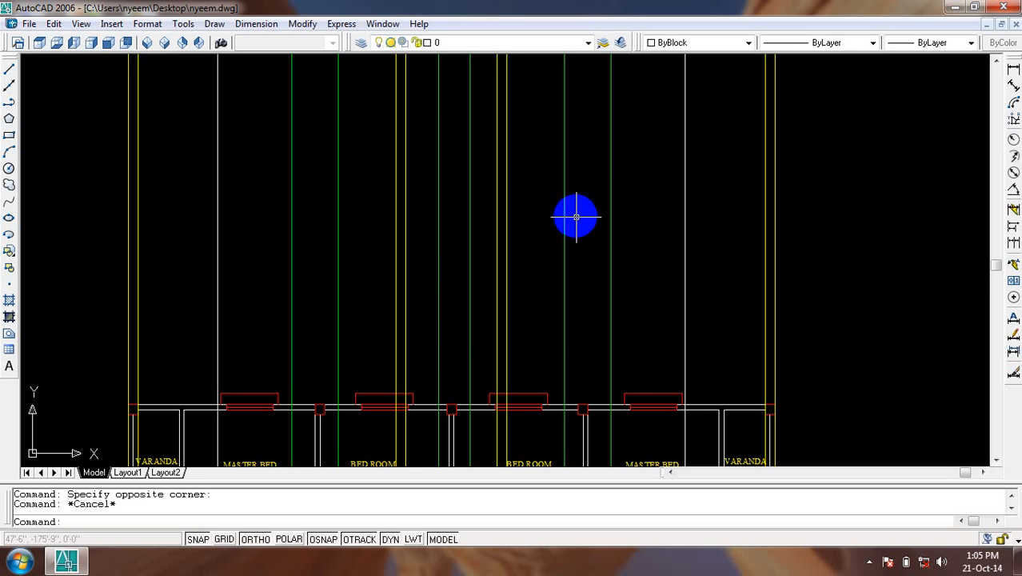
{"action": "scroll", "coordinate": [576, 216], "scroll_direction": "down", "scroll_amount": 4}
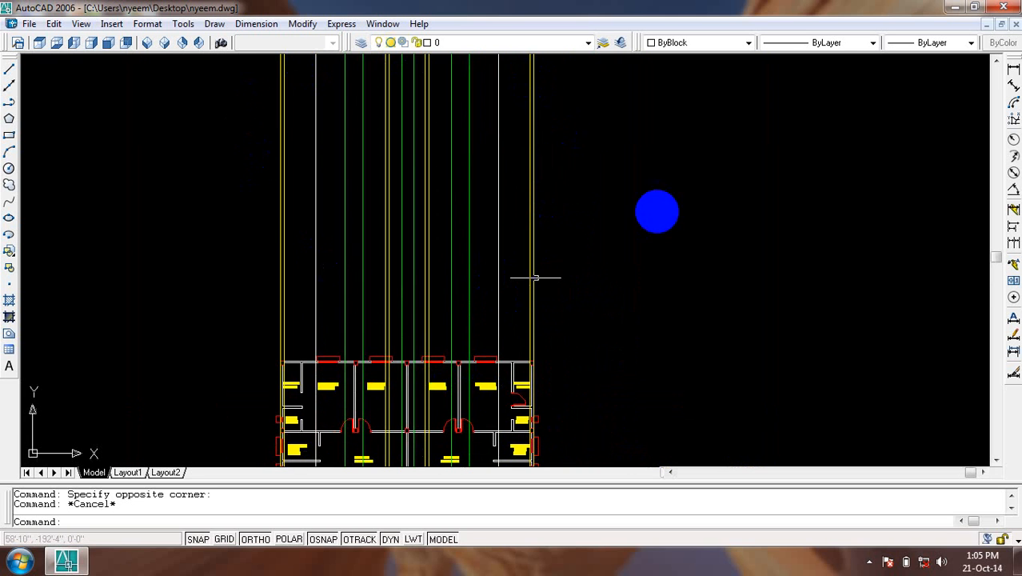
{"action": "middle_click_drag", "start_coordinate": [399, 380], "coordinate": [413, 153]}
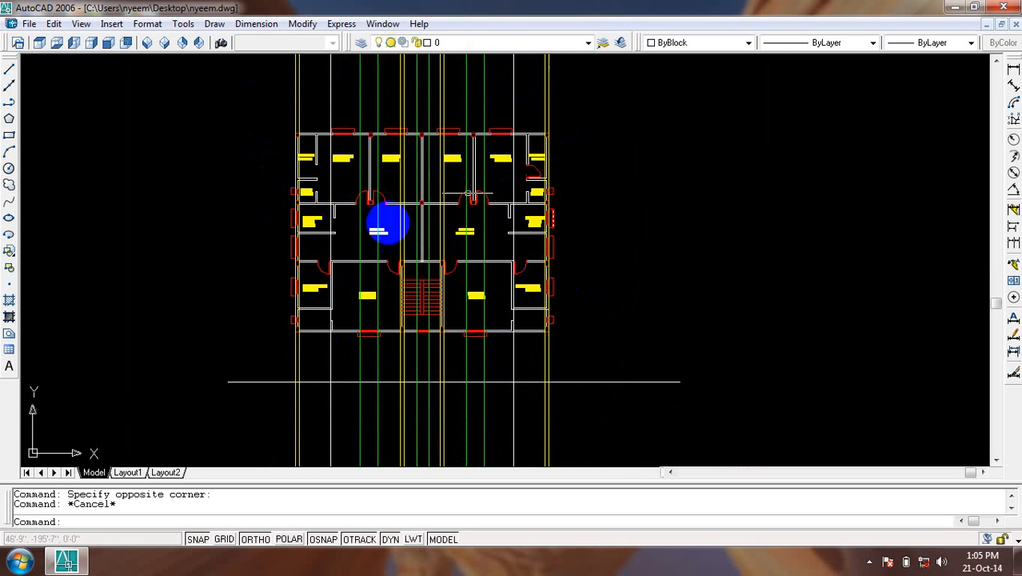
{"action": "middle_click_drag", "start_coordinate": [413, 209], "coordinate": [375, 435]}
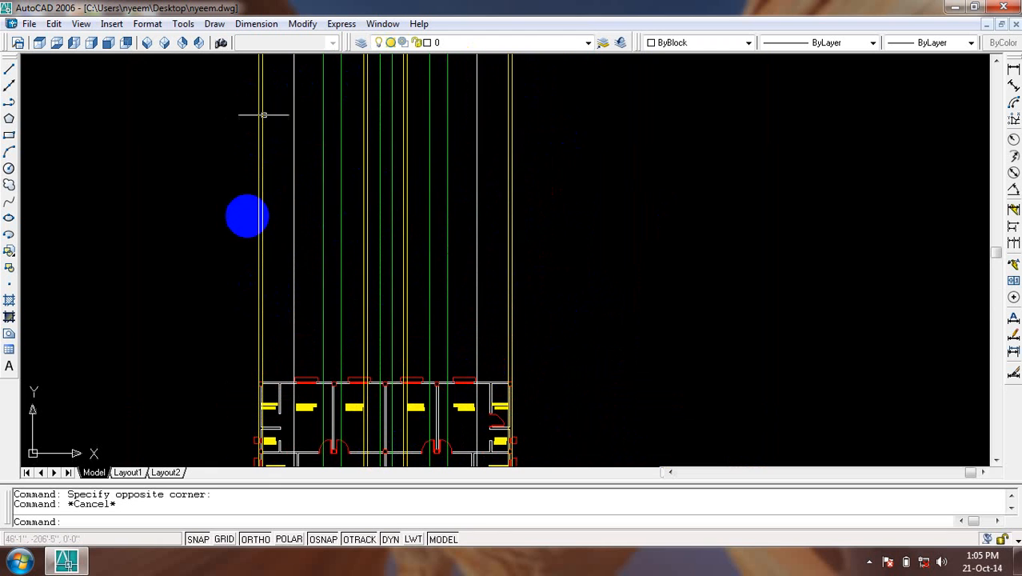
{"action": "middle_click_drag", "start_coordinate": [410, 389], "coordinate": [405, 299]}
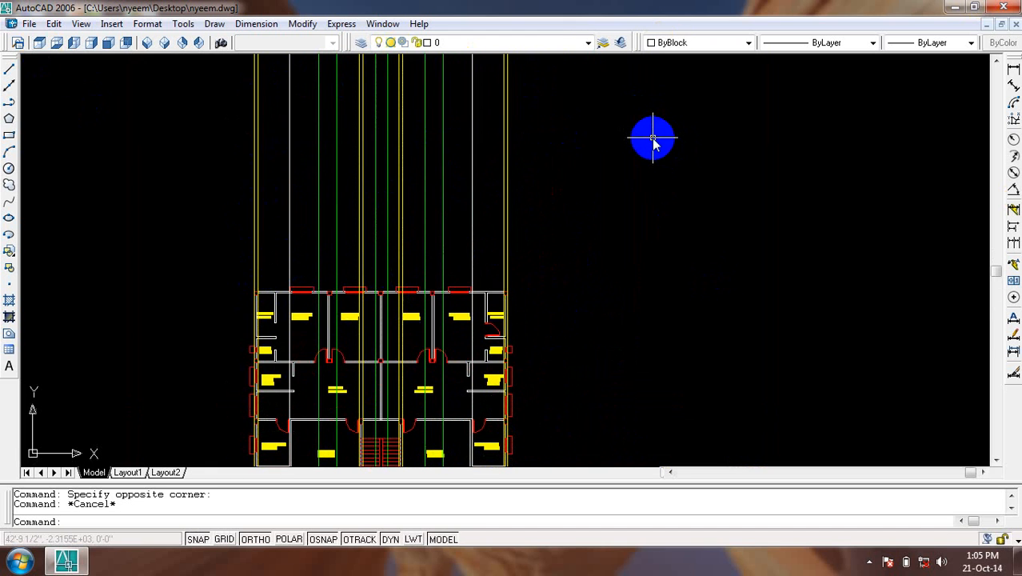
Draw two horizontal lines about 81' long and about 10'-5" apart across the vertical construction lines above the floor plan.
{"action": "type", "text": "l"}
{"action": "key", "text": "Return"}
{"action": "left_click", "coordinate": [208, 212]}
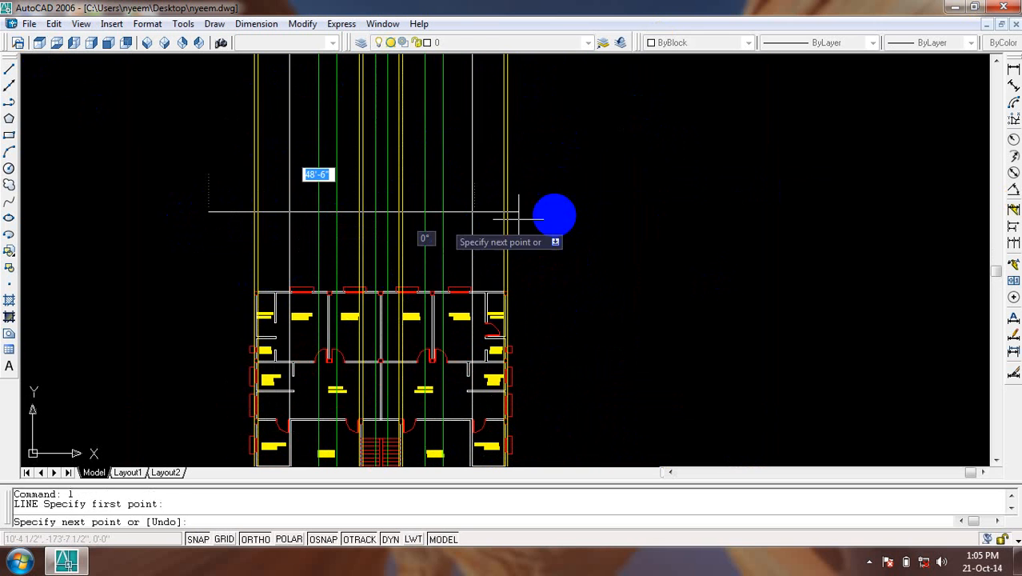
{"action": "left_click", "coordinate": [573, 213]}
{"action": "key", "text": "Return"}
{"action": "key", "text": "Return"}
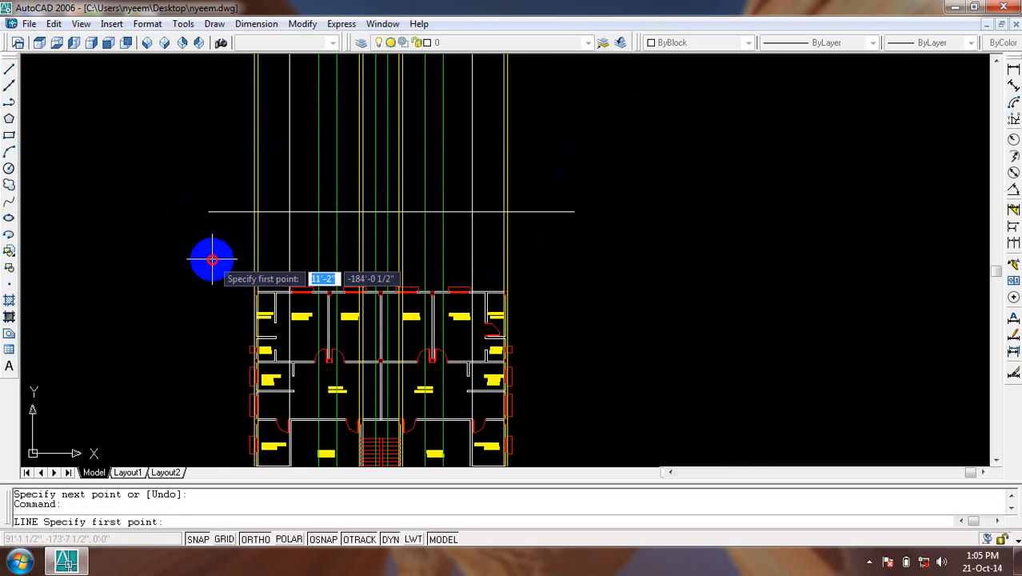
{"action": "left_click", "coordinate": [212, 258]}
{"action": "left_click", "coordinate": [581, 261]}
{"action": "key", "text": "Return"}
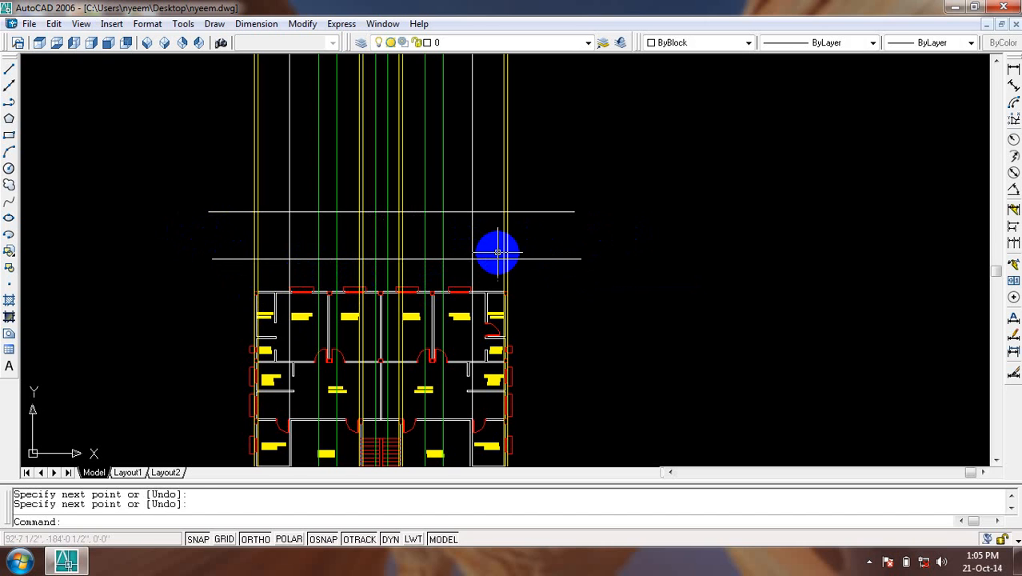
Trim the vertical construction lines between the two horizontal lines and the horizontal lines' ends projecting beyond the outer verticals.
{"action": "type", "text": "t"}
{"action": "key", "text": "Return"}
{"action": "key", "text": "Return"}
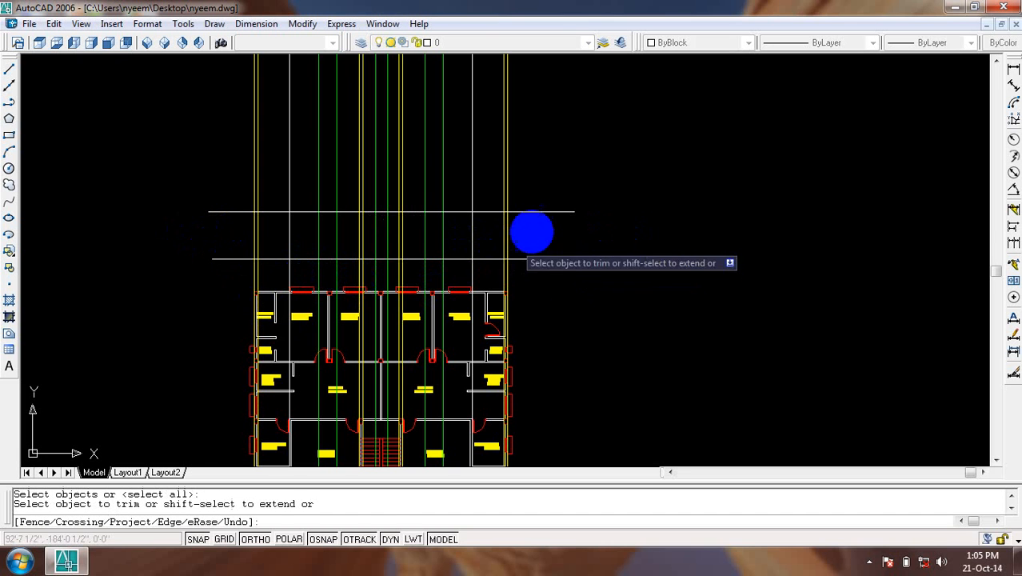
{"action": "left_click", "coordinate": [531, 231]}
{"action": "left_click", "coordinate": [230, 193]}
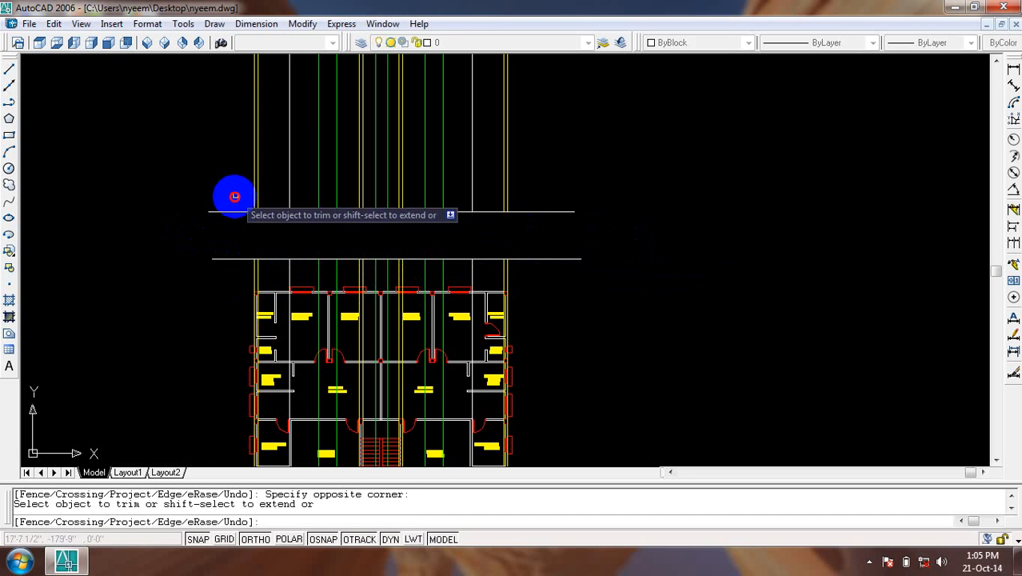
{"action": "left_click", "coordinate": [559, 234]}
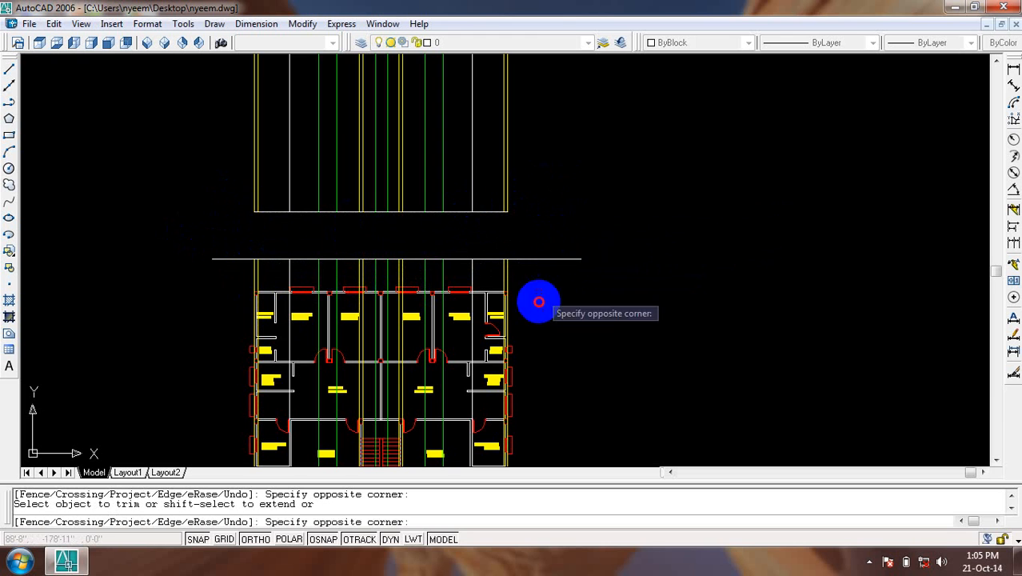
{"action": "left_click", "coordinate": [544, 302]}
{"action": "left_click", "coordinate": [213, 253]}
{"action": "left_click", "coordinate": [208, 289]}
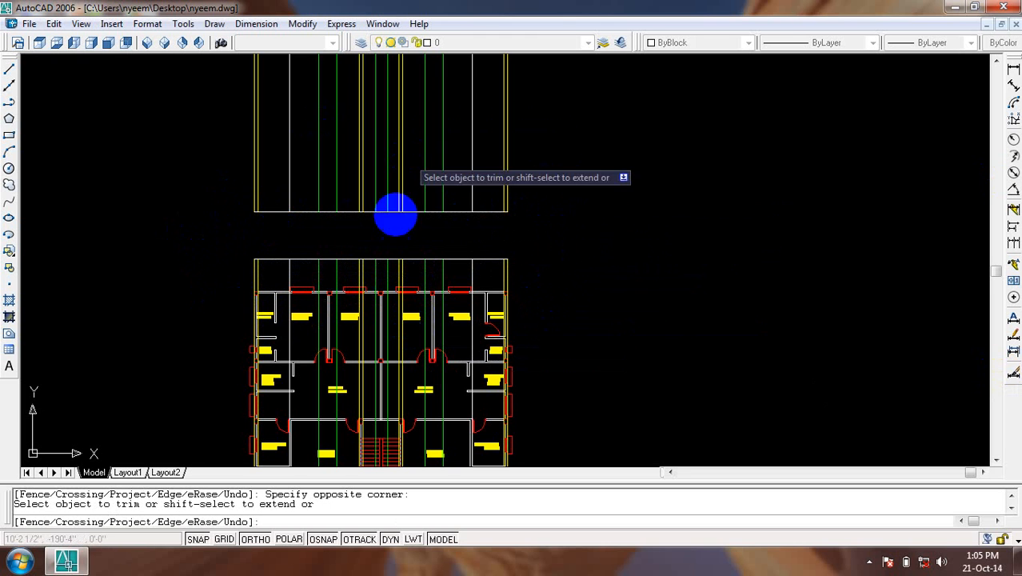
{"action": "key", "text": "Escape"}
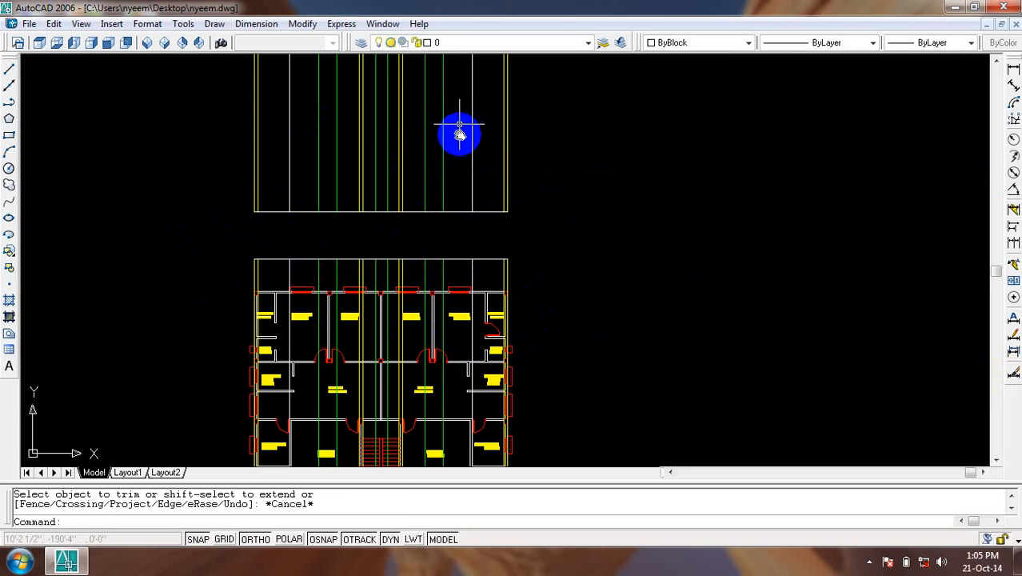
Offset the upper horizontal line 10' upward to mark the top of the elevation's floor.
{"action": "middle_click_drag", "start_coordinate": [460, 132], "coordinate": [474, 192]}
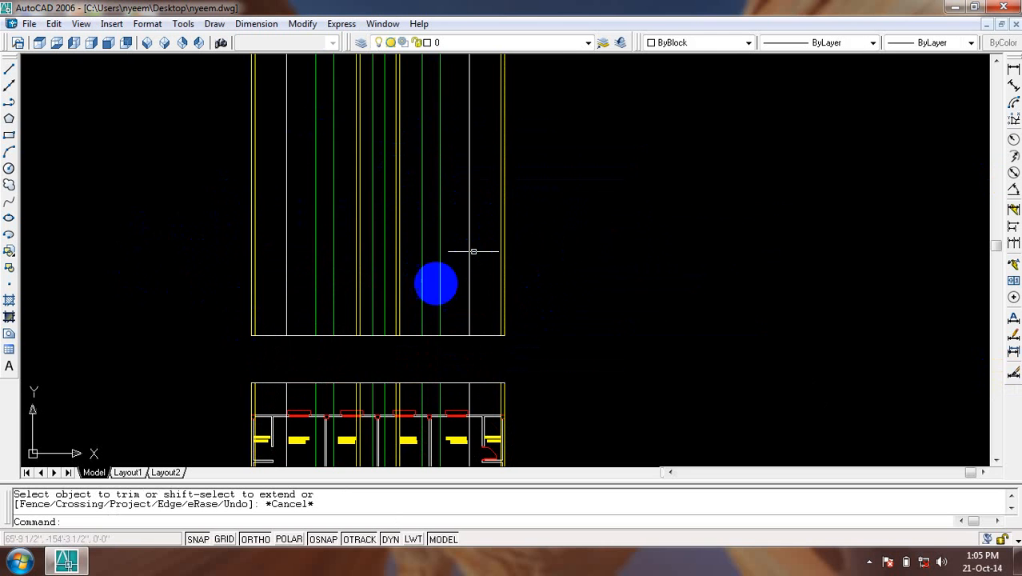
{"action": "scroll", "coordinate": [379, 322], "scroll_direction": "up", "scroll_amount": 2}
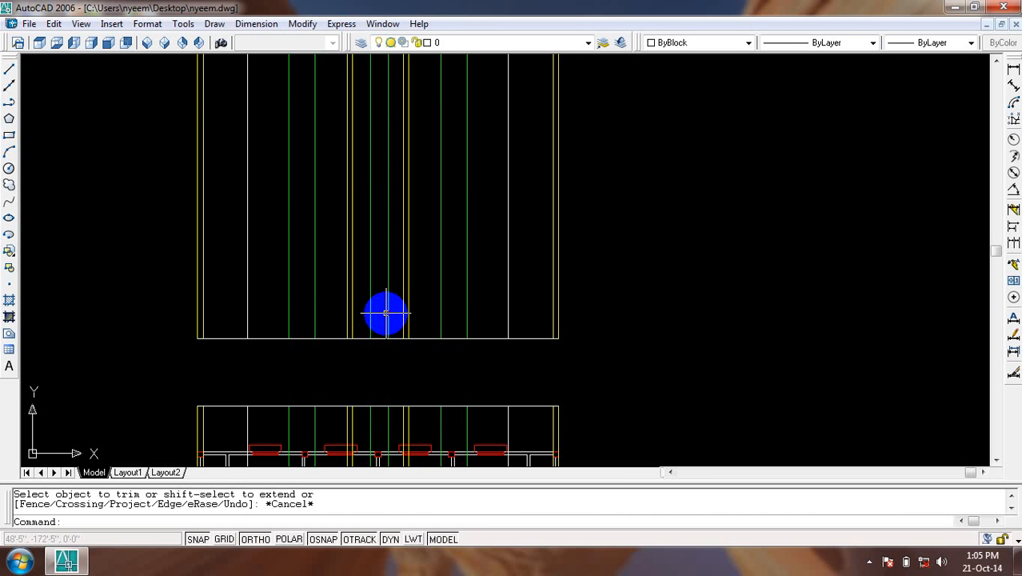
{"action": "key", "text": "Escape"}
{"action": "key", "text": "Escape"}
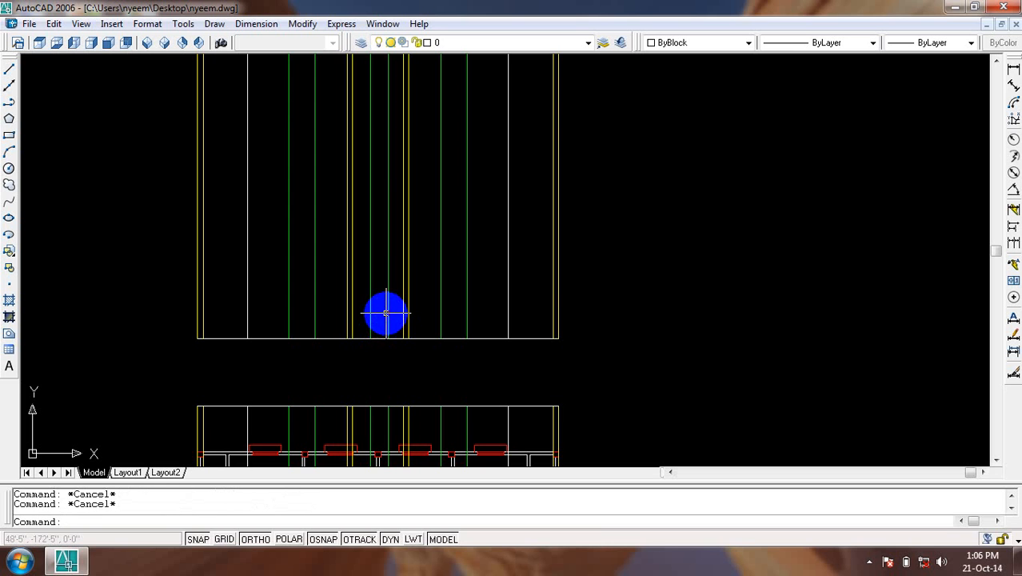
{"action": "type", "text": "o"}
{"action": "key", "text": "Return"}
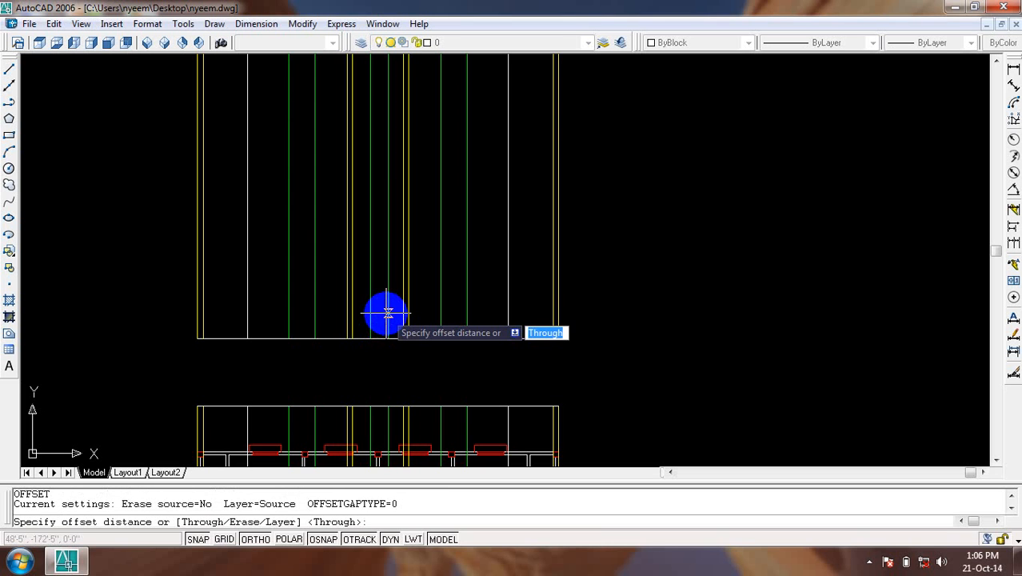
{"action": "type", "text": "10'"}
{"action": "key", "text": "Return"}
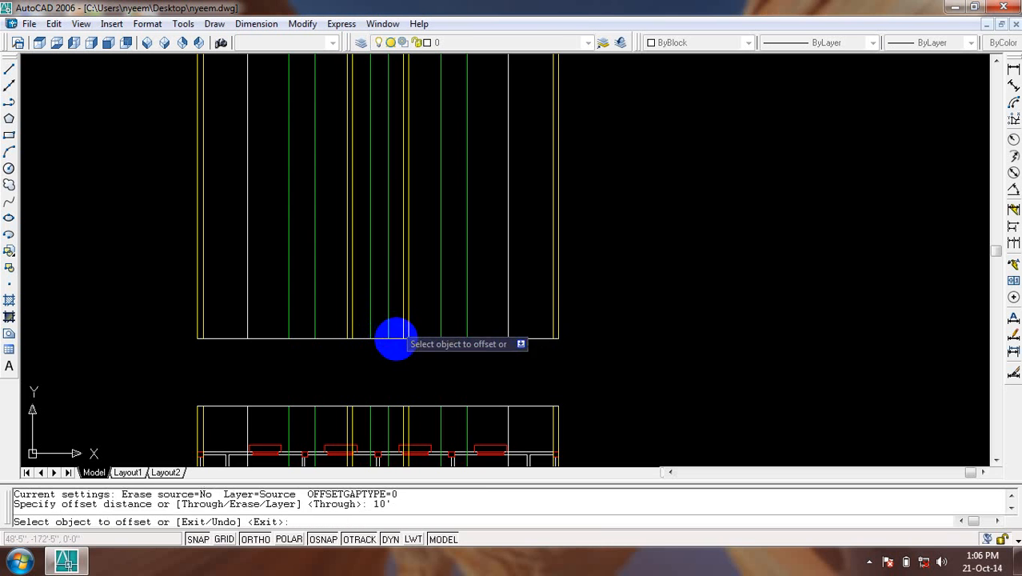
{"action": "left_click", "coordinate": [430, 338]}
{"action": "left_click", "coordinate": [429, 231]}
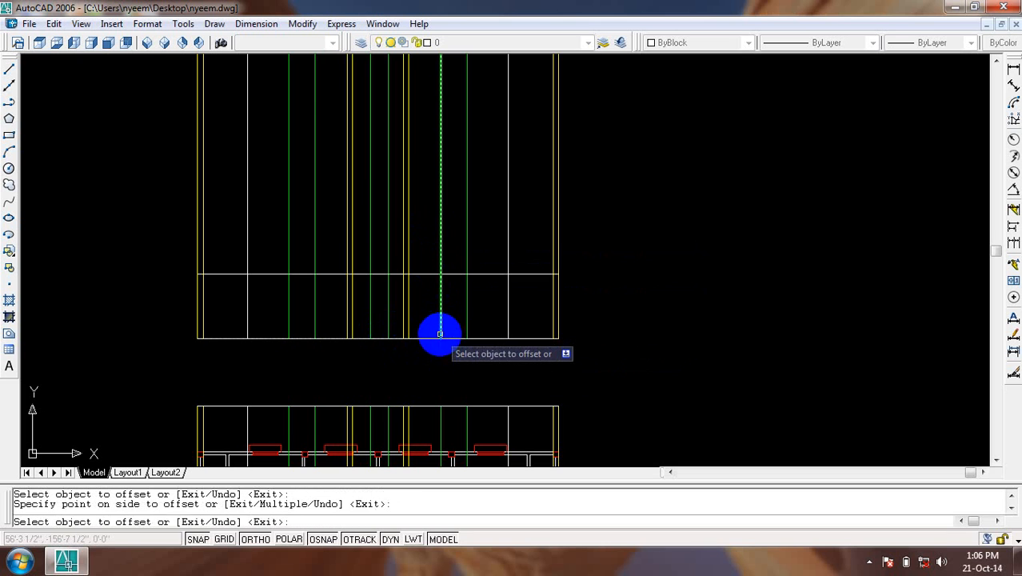
{"action": "key", "text": "Escape"}
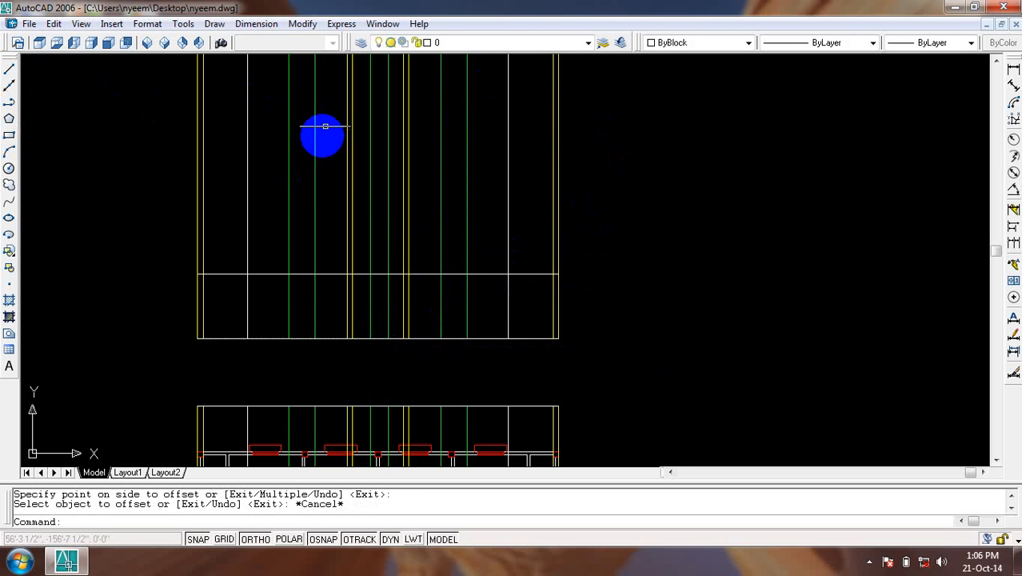
Trim off all vertical construction lines above the offset horizontal line.
{"action": "type", "text": "tr"}
{"action": "key", "text": "Return"}
{"action": "key", "text": "Return"}
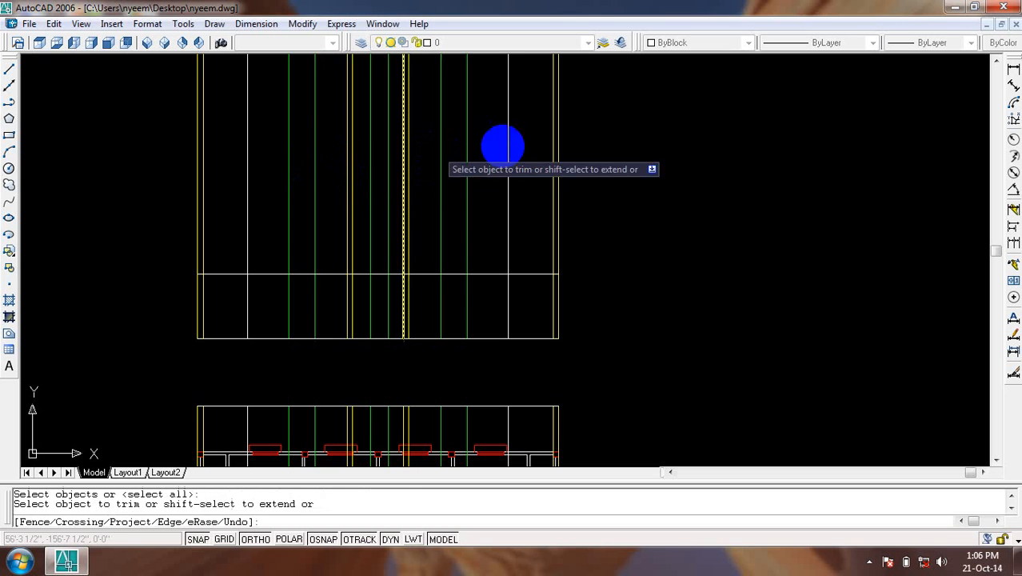
{"action": "left_click", "coordinate": [568, 128]}
{"action": "left_click", "coordinate": [232, 203]}
{"action": "key", "text": "Escape"}
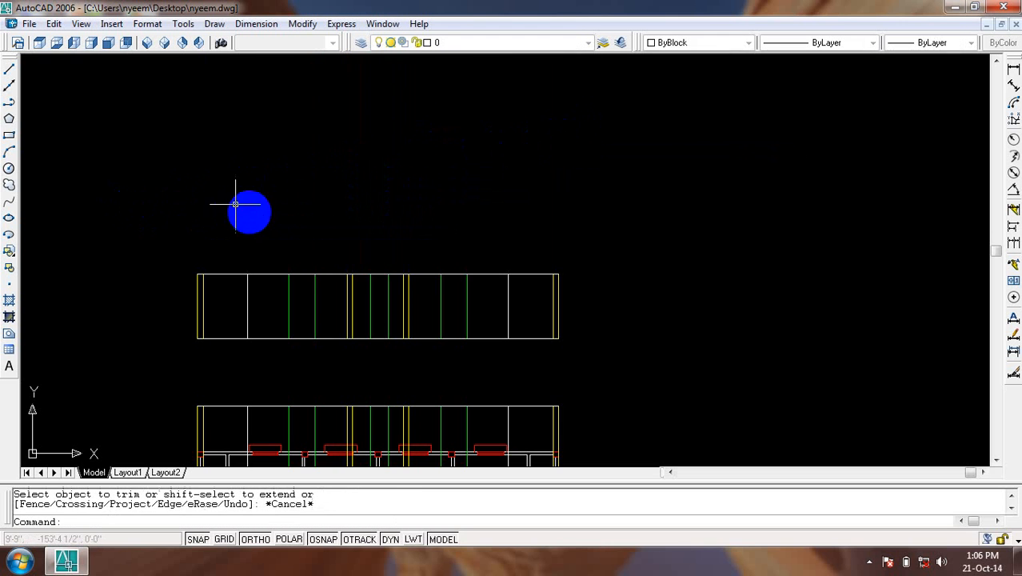
Add a linear dimension for the elevation strip's height beside its right edge.
{"action": "scroll", "coordinate": [388, 324], "scroll_direction": "up", "scroll_amount": 4}
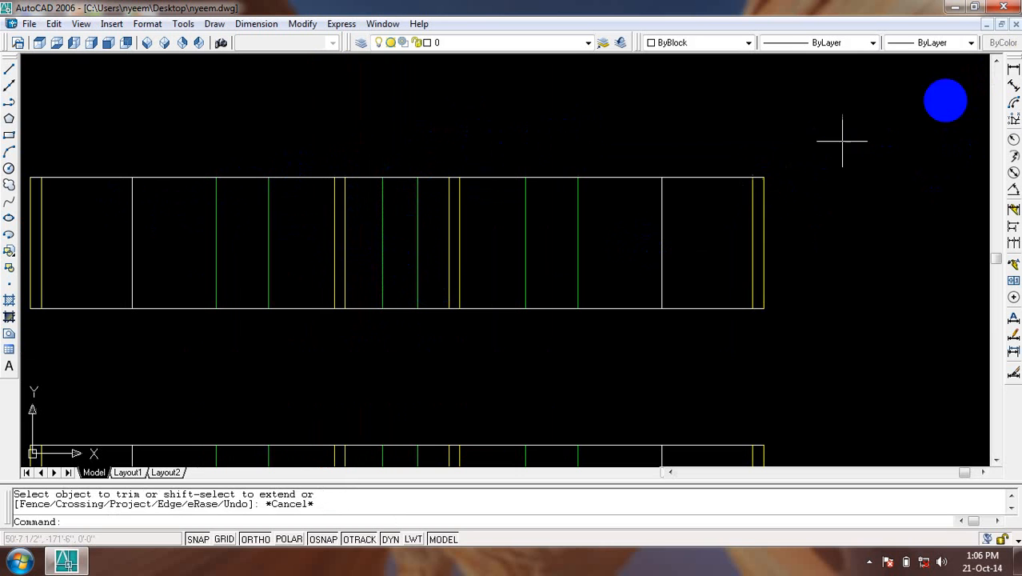
{"action": "left_click", "coordinate": [1012, 70]}
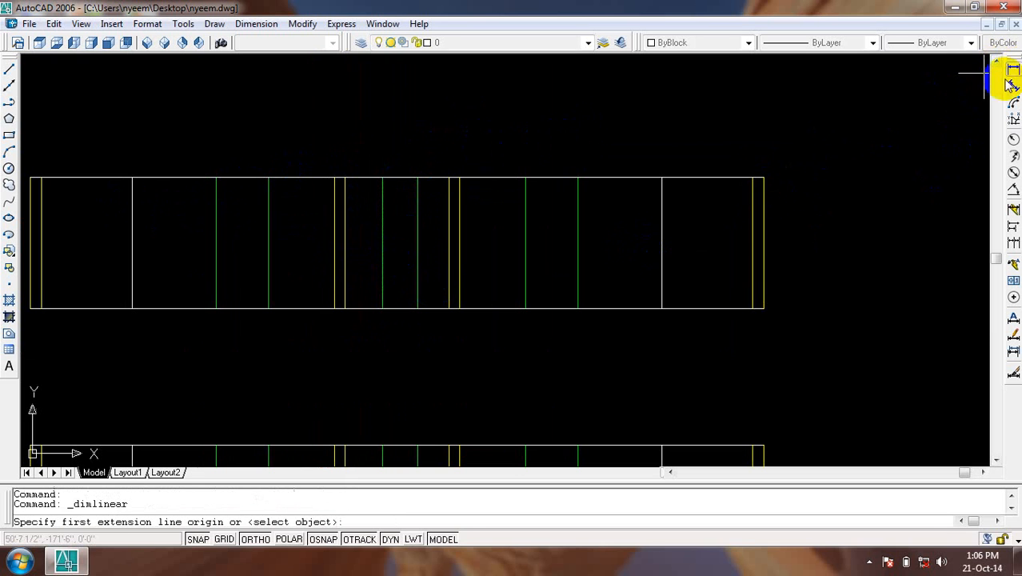
{"action": "left_click", "coordinate": [764, 177]}
{"action": "left_click", "coordinate": [763, 308]}
{"action": "left_click", "coordinate": [808, 316]}
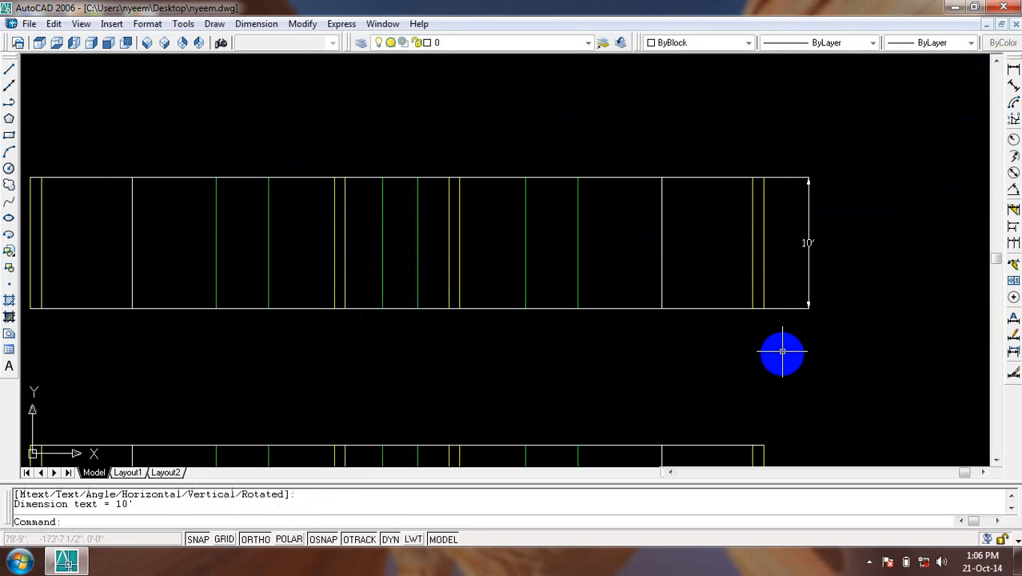
Delete the height dimension beside the elevation strip.
{"action": "scroll", "coordinate": [803, 245], "scroll_direction": "up", "scroll_amount": 3}
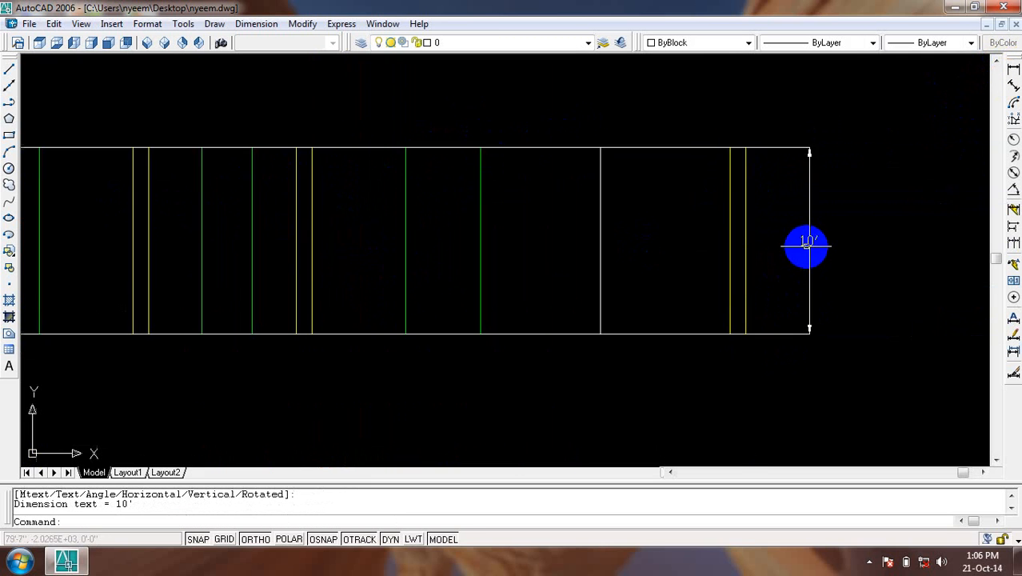
{"action": "left_click", "coordinate": [845, 199]}
{"action": "left_click", "coordinate": [796, 283]}
{"action": "key", "text": "Delete"}
{"action": "scroll", "coordinate": [582, 251], "scroll_direction": "down", "scroll_amount": 5}
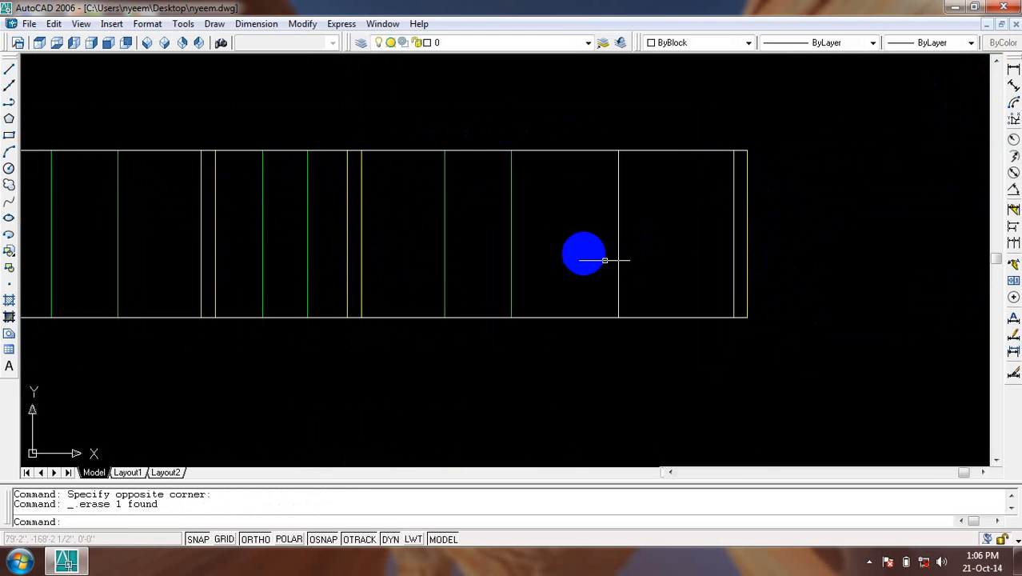
{"action": "middle_click_drag", "start_coordinate": [557, 290], "coordinate": [559, 288]}
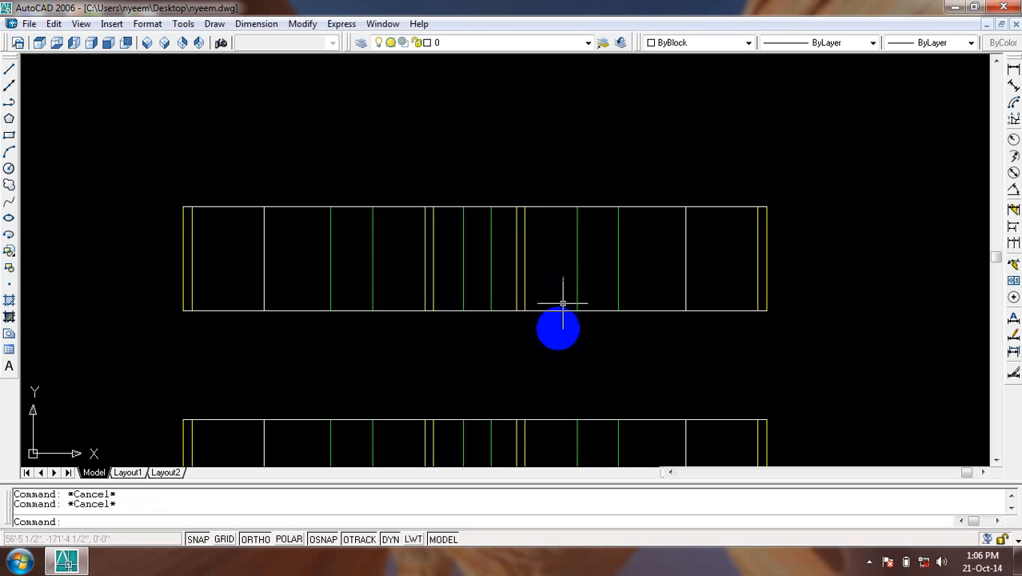
Offset the bottom line of the elevation strip 2'6" upward to mark the window sill level.
{"action": "scroll", "coordinate": [553, 332], "scroll_direction": "up", "scroll_amount": 2}
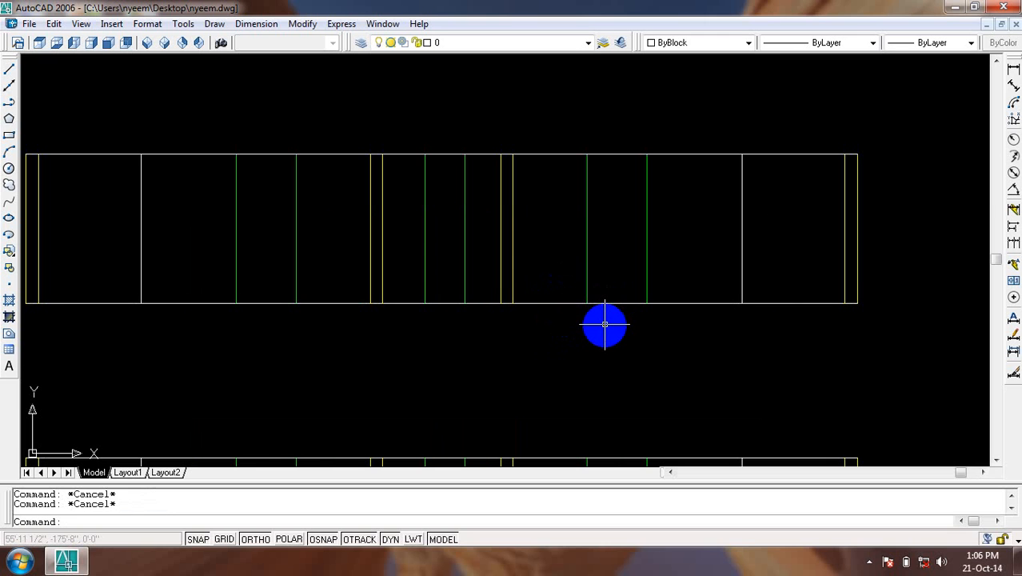
{"action": "type", "text": "o"}
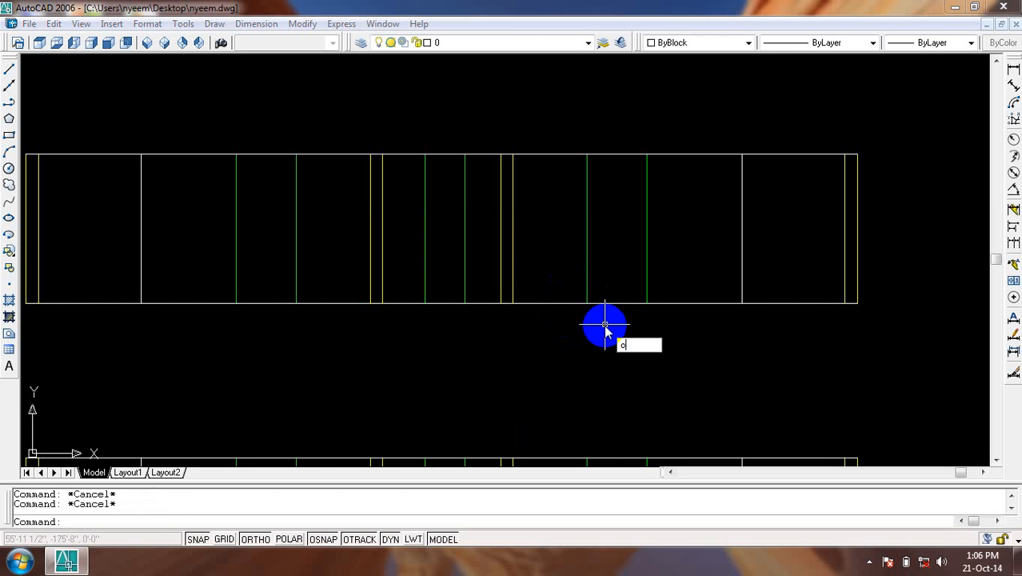
{"action": "key", "text": "Return"}
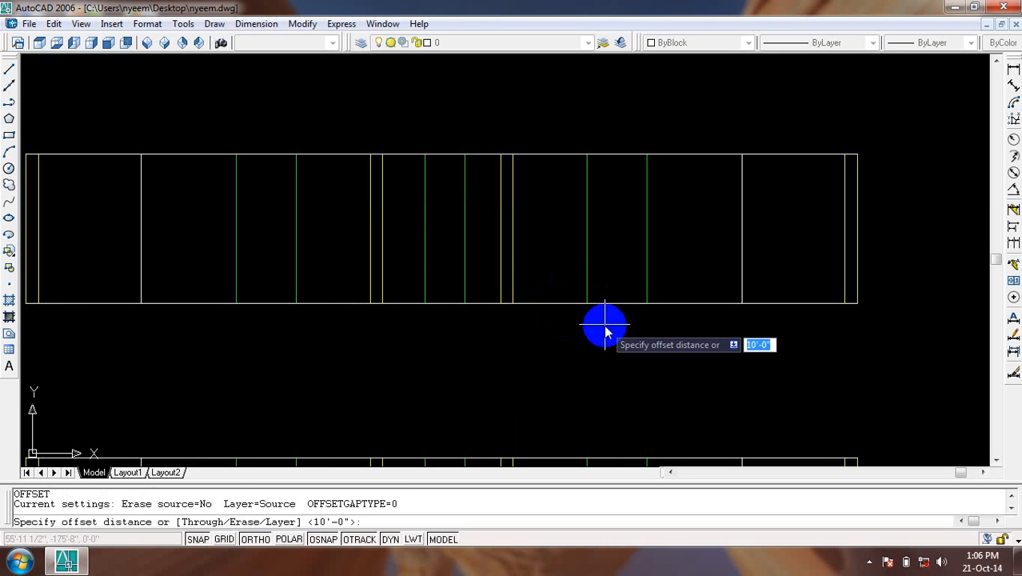
{"action": "type", "text": "2"}
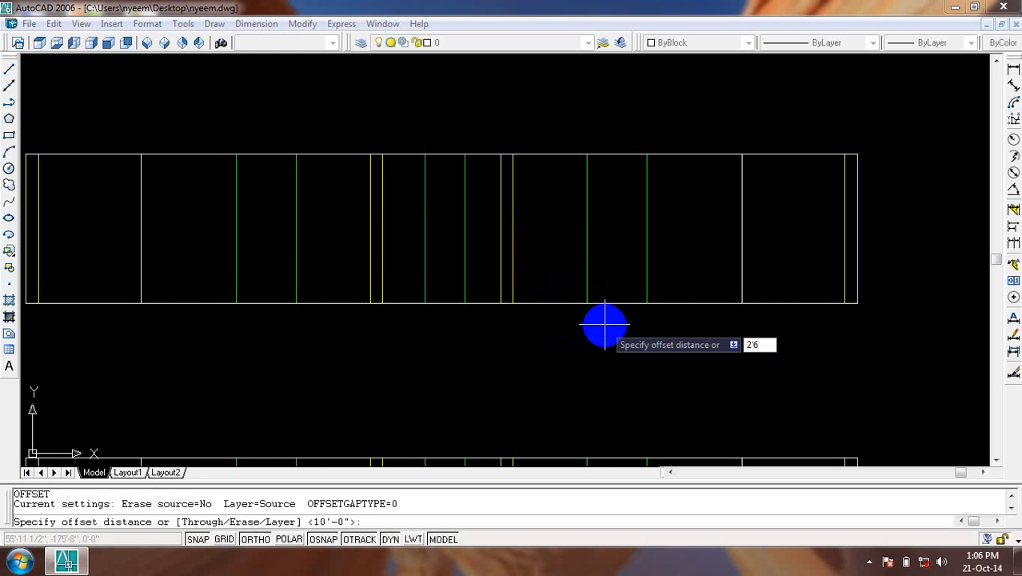
{"action": "type", "text": "'6"}
{"action": "key", "text": "Return"}
{"action": "left_click", "coordinate": [661, 301]}
{"action": "left_click", "coordinate": [662, 259]}
{"action": "key", "text": "Return"}
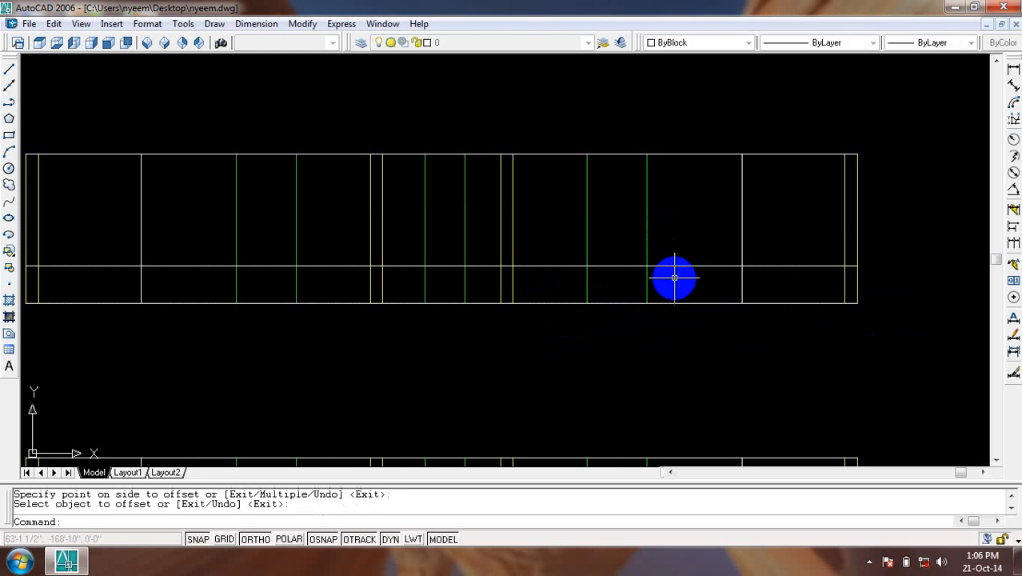
Offset the sill line 4'6" upward to mark the window head level.
{"action": "key", "text": "Return"}
{"action": "type", "text": "4'6"}
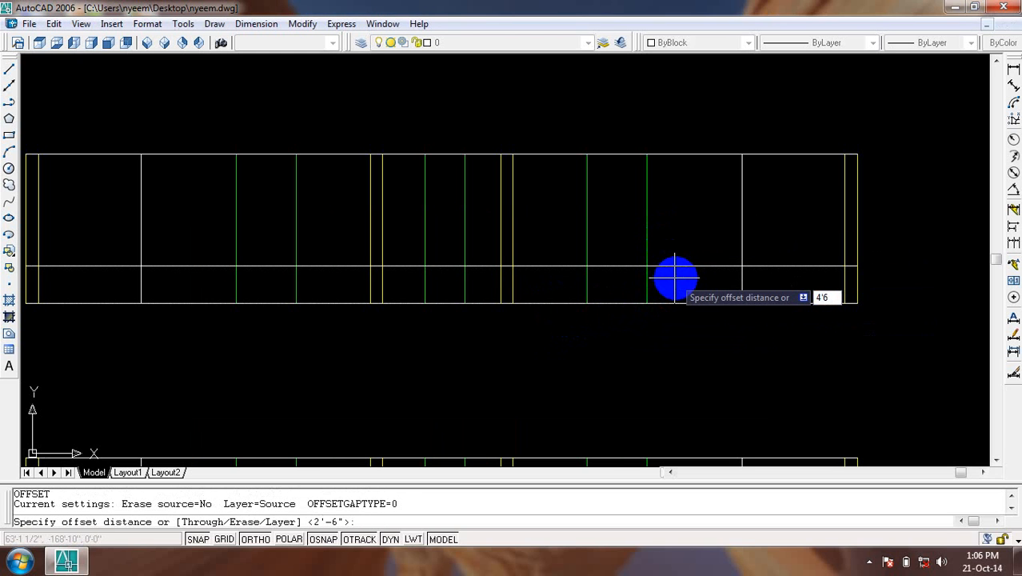
{"action": "key", "text": "Return"}
{"action": "left_click", "coordinate": [675, 267]}
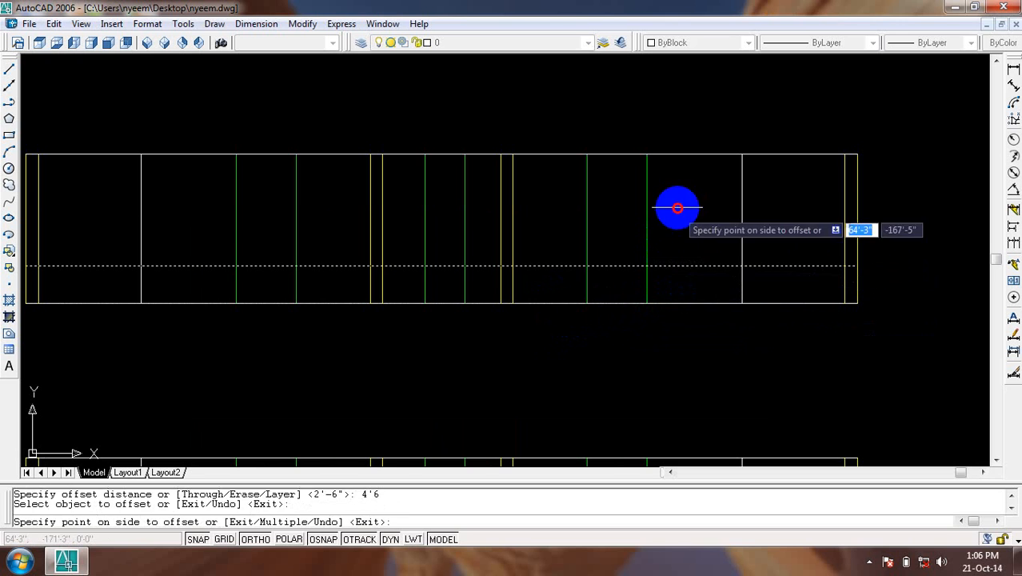
{"action": "left_click", "coordinate": [680, 207]}
{"action": "key", "text": "Return"}
Offset the window head line 3" upward and the elevation's top line 3" downward.
{"action": "key", "text": "Return"}
{"action": "type", "text": "3"}
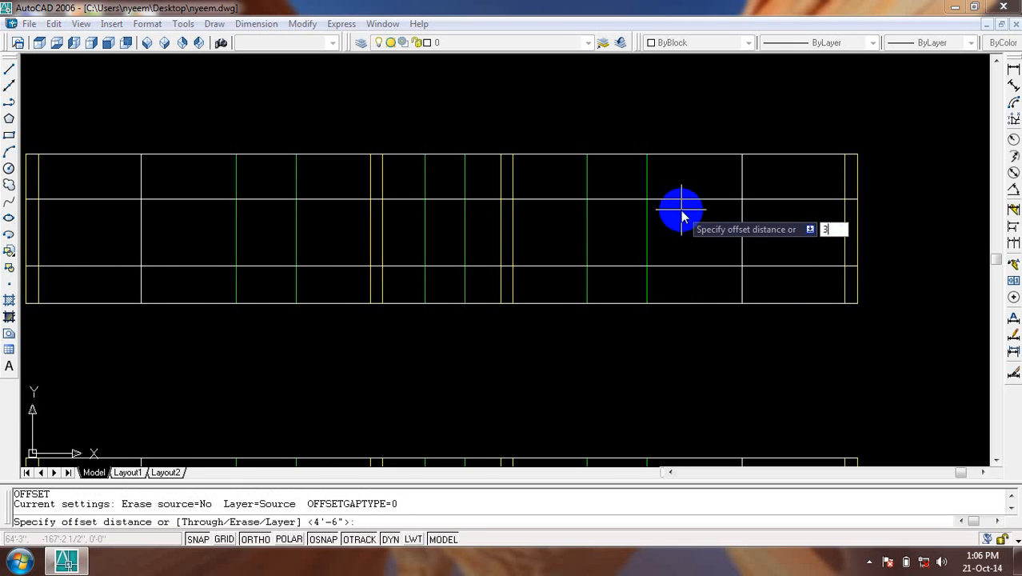
{"action": "key", "text": "Return"}
{"action": "left_click", "coordinate": [680, 198]}
{"action": "scroll", "coordinate": [679, 198], "scroll_direction": "up", "scroll_amount": 2}
{"action": "left_click", "coordinate": [680, 199]}
{"action": "left_click", "coordinate": [678, 160]}
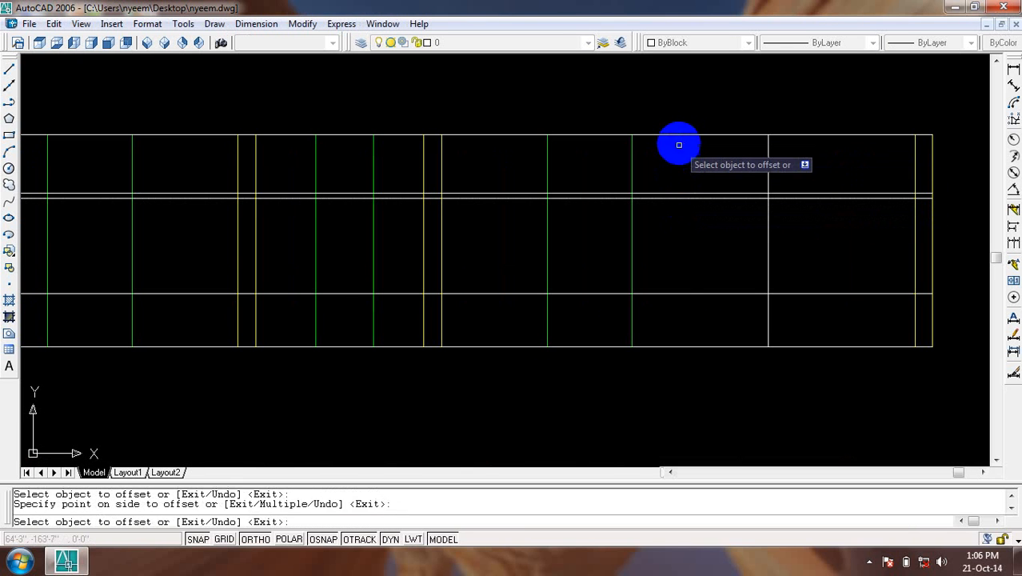
{"action": "left_click", "coordinate": [679, 135]}
{"action": "left_click", "coordinate": [678, 239]}
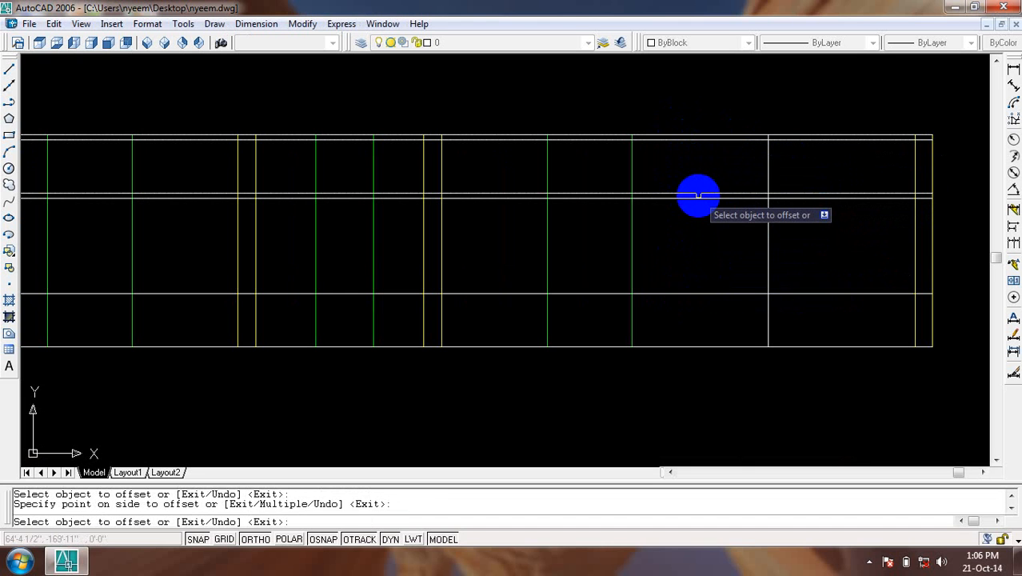
{"action": "key", "text": "Escape"}
{"action": "key", "text": "Escape"}
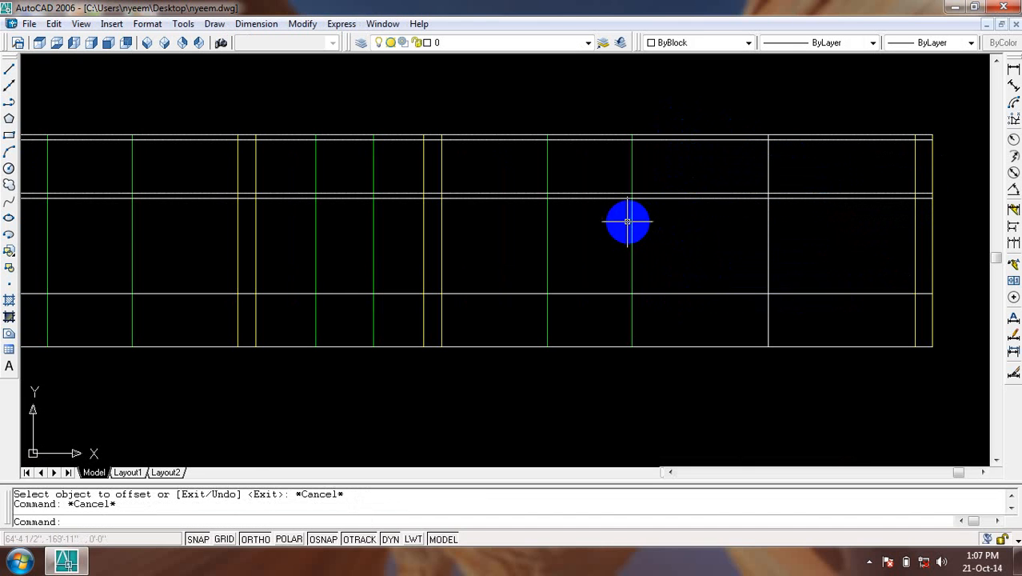
Trim all horizontal lines out of the central bay between the two inner pairs of yellow lines.
{"action": "scroll", "coordinate": [626, 222], "scroll_direction": "down", "scroll_amount": 3}
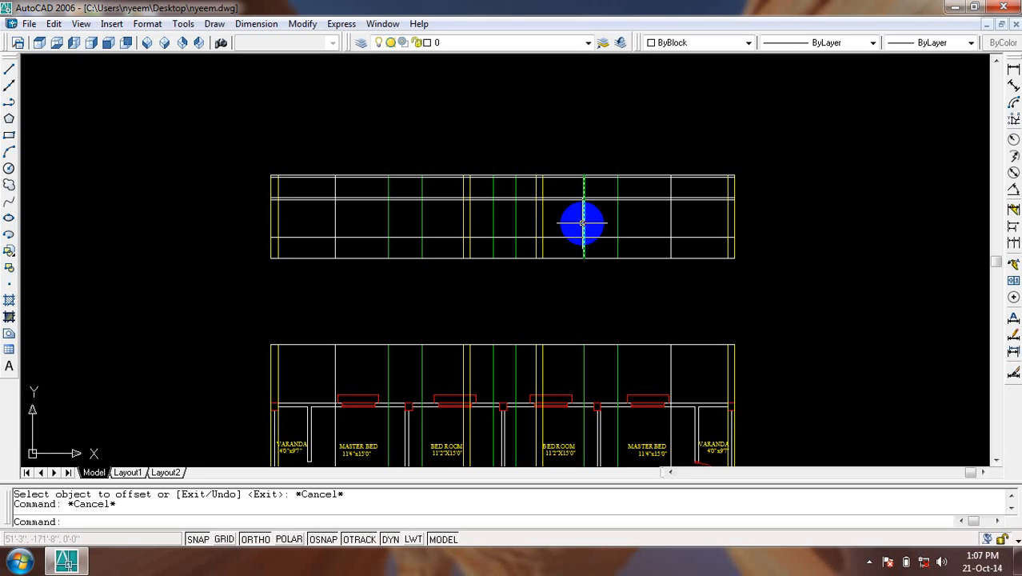
{"action": "scroll", "coordinate": [742, 220], "scroll_direction": "up", "scroll_amount": 3}
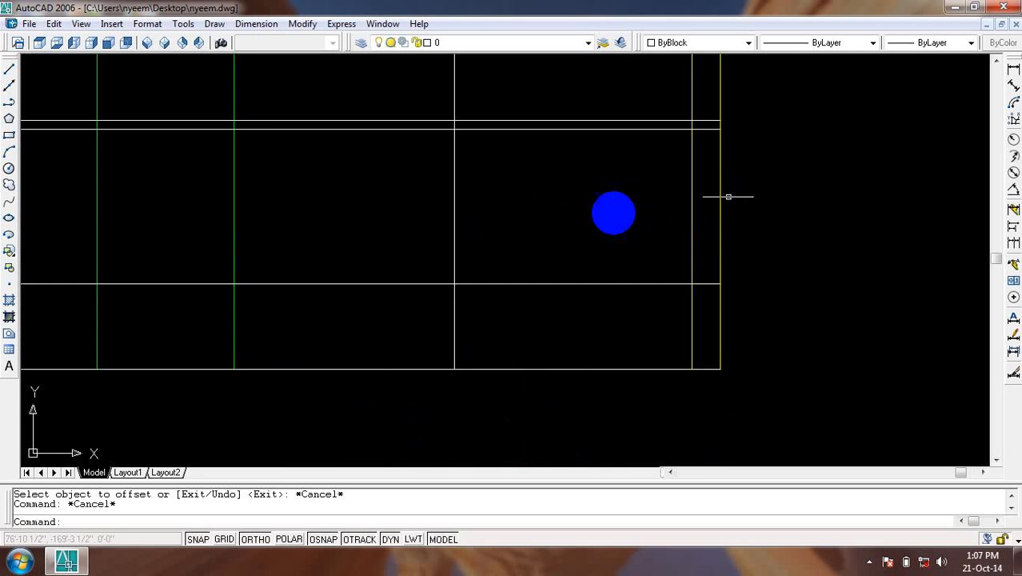
{"action": "scroll", "coordinate": [735, 200], "scroll_direction": "down", "scroll_amount": 4}
{"action": "scroll", "coordinate": [552, 200], "scroll_direction": "up", "scroll_amount": 2}
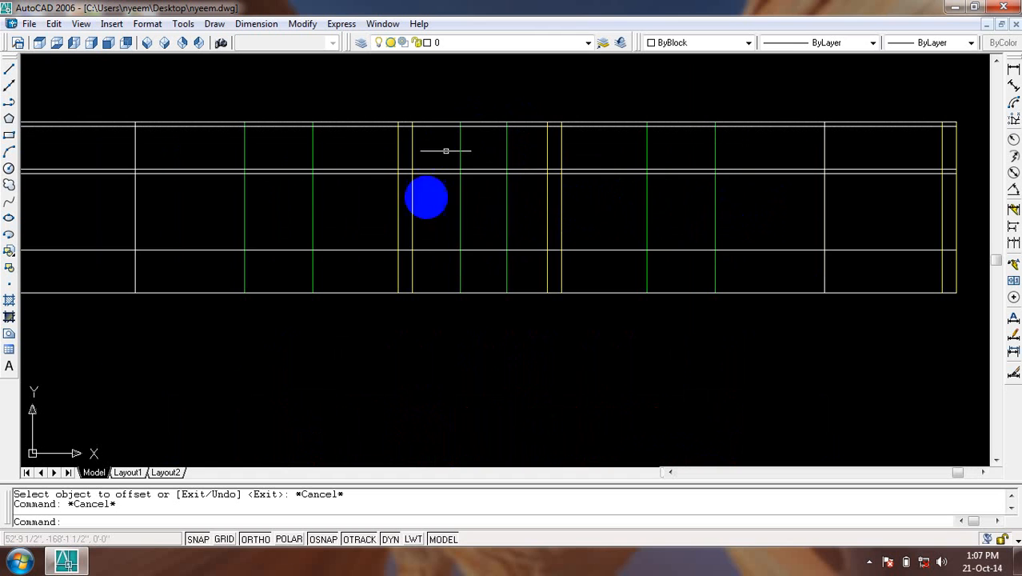
{"action": "scroll", "coordinate": [526, 271], "scroll_direction": "down", "scroll_amount": 2}
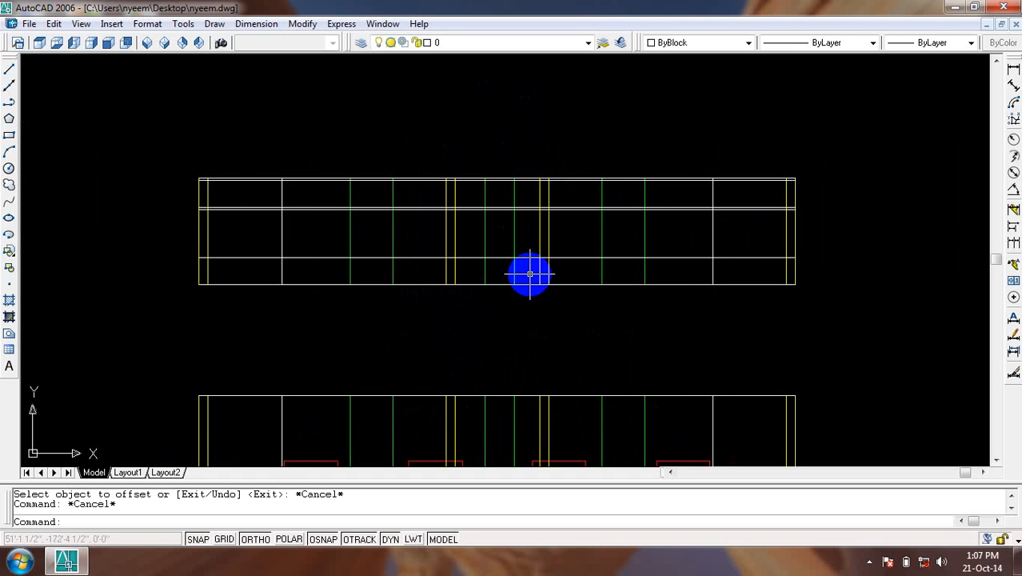
{"action": "type", "text": "tr"}
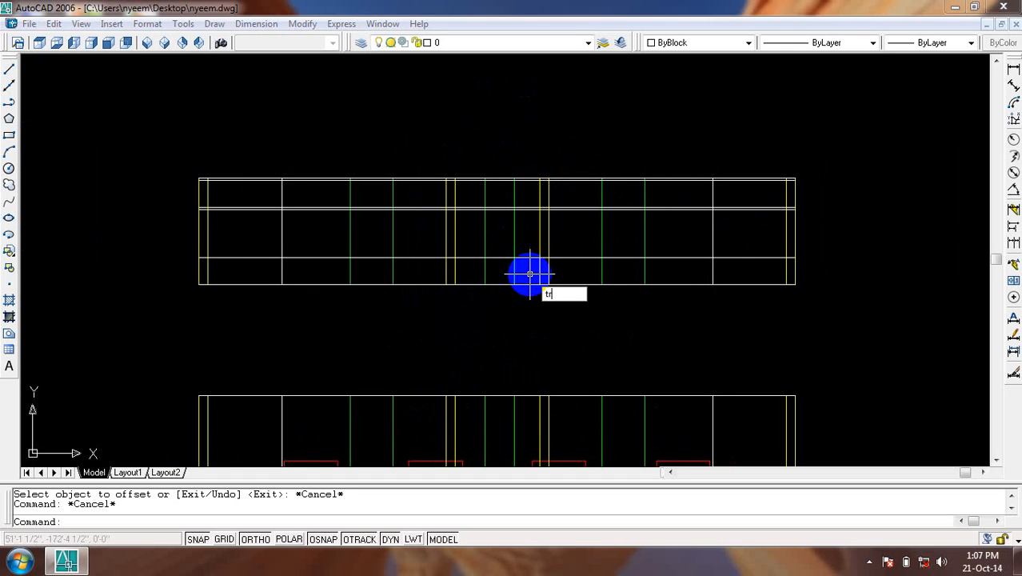
{"action": "key", "text": "Return"}
{"action": "key", "text": "Return"}
{"action": "scroll", "coordinate": [524, 191], "scroll_direction": "up", "scroll_amount": 2}
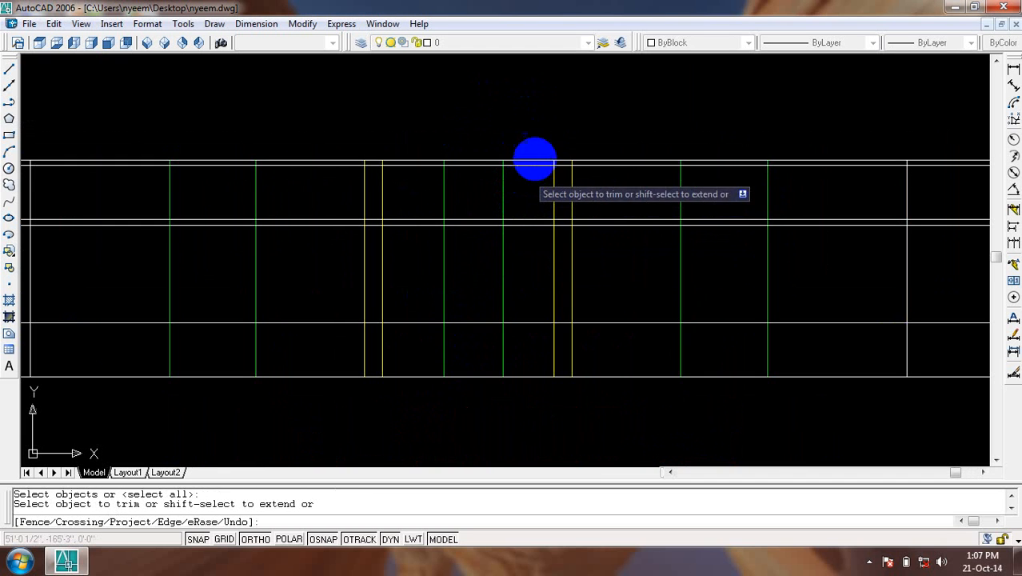
{"action": "left_click", "coordinate": [538, 142]}
{"action": "left_click", "coordinate": [518, 383]}
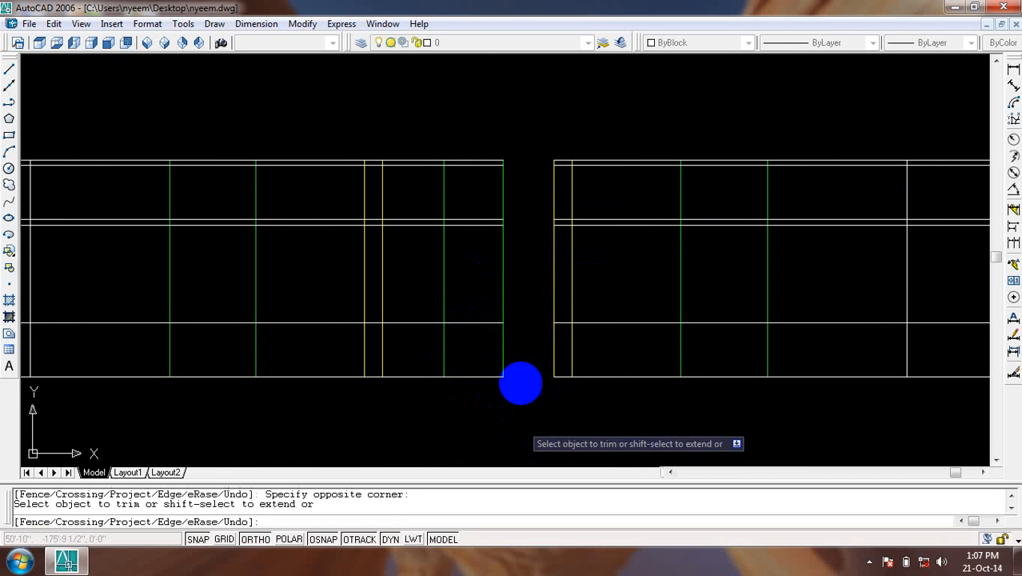
{"action": "left_click", "coordinate": [471, 123]}
{"action": "left_click", "coordinate": [428, 388]}
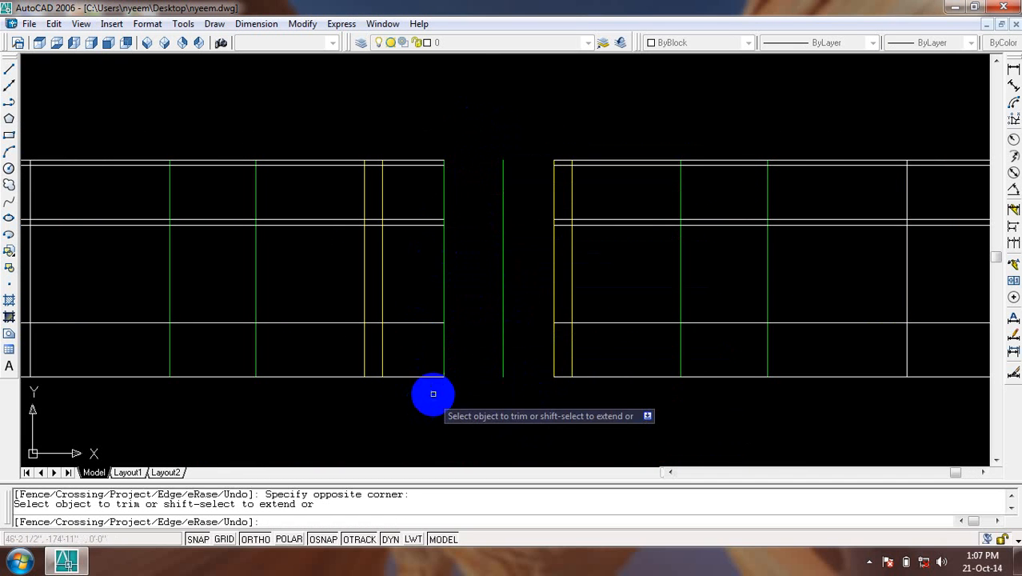
{"action": "left_click", "coordinate": [416, 128]}
{"action": "left_click", "coordinate": [401, 402]}
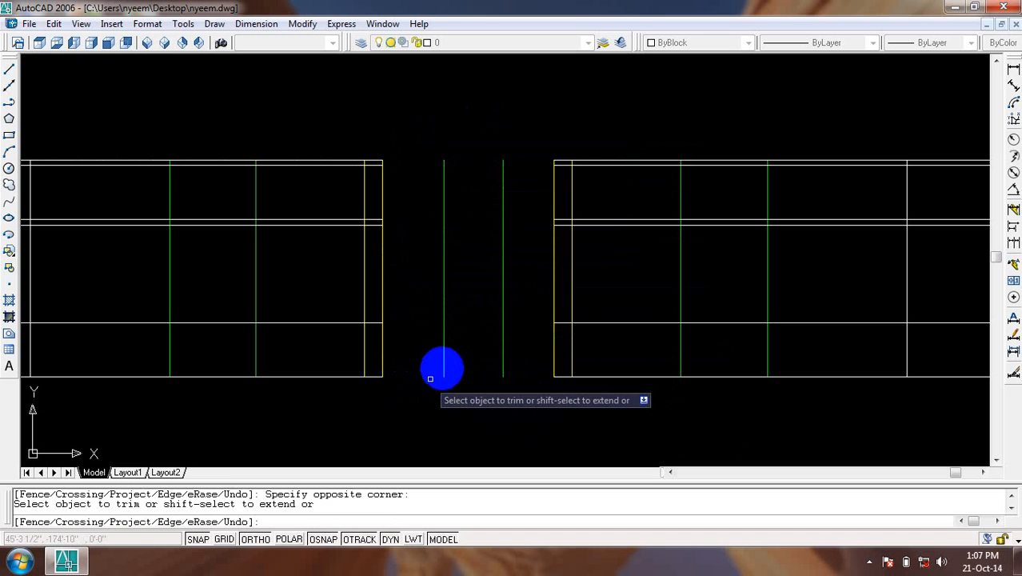
{"action": "key", "text": "Escape"}
Delete the two green vertical lines left in the elevation's central gap.
{"action": "left_click", "coordinate": [515, 274]}
{"action": "left_click", "coordinate": [439, 300]}
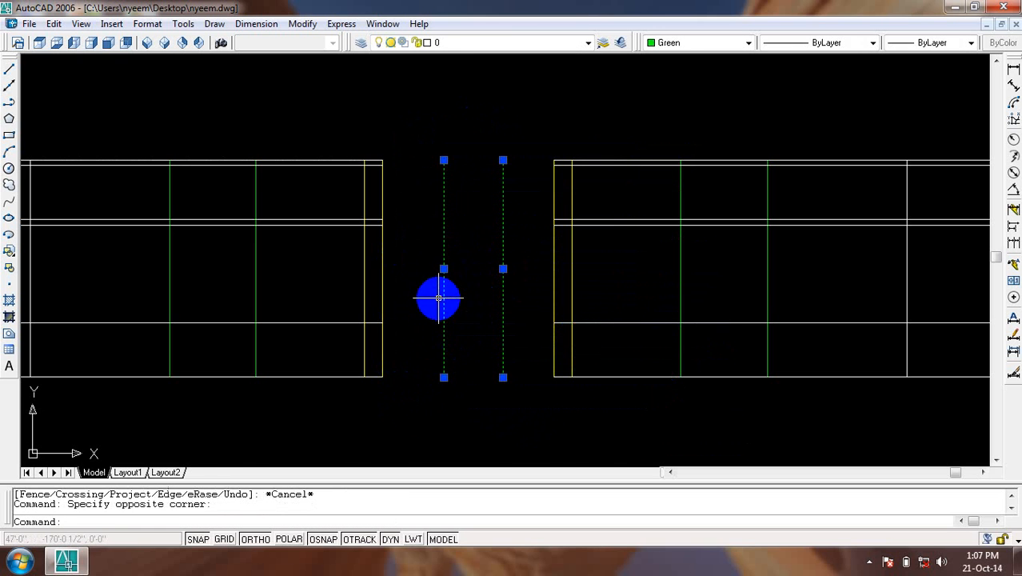
{"action": "key", "text": "Delete"}
Trim the horizontal lines between the paired yellow verticals on both sides of the central gap.
{"action": "scroll", "coordinate": [455, 249], "scroll_direction": "down", "scroll_amount": 5}
{"action": "type", "text": "t"}
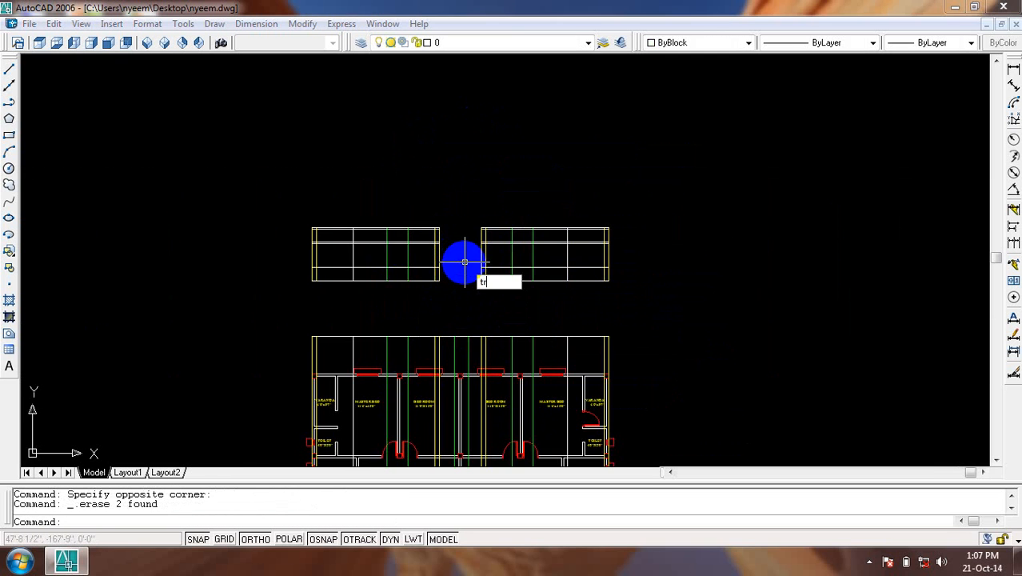
{"action": "type", "text": "r"}
{"action": "key", "text": "Return"}
{"action": "key", "text": "Return"}
{"action": "scroll", "coordinate": [424, 240], "scroll_direction": "up", "scroll_amount": 5}
{"action": "left_click", "coordinate": [452, 233]}
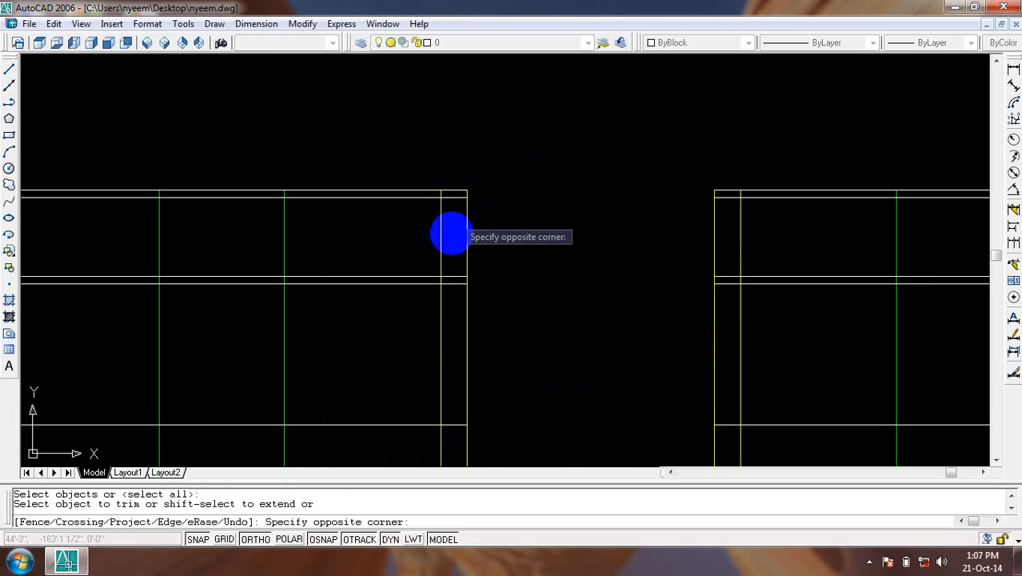
{"action": "scroll", "coordinate": [452, 233], "scroll_direction": "down", "scroll_amount": 2}
{"action": "left_click", "coordinate": [450, 422]}
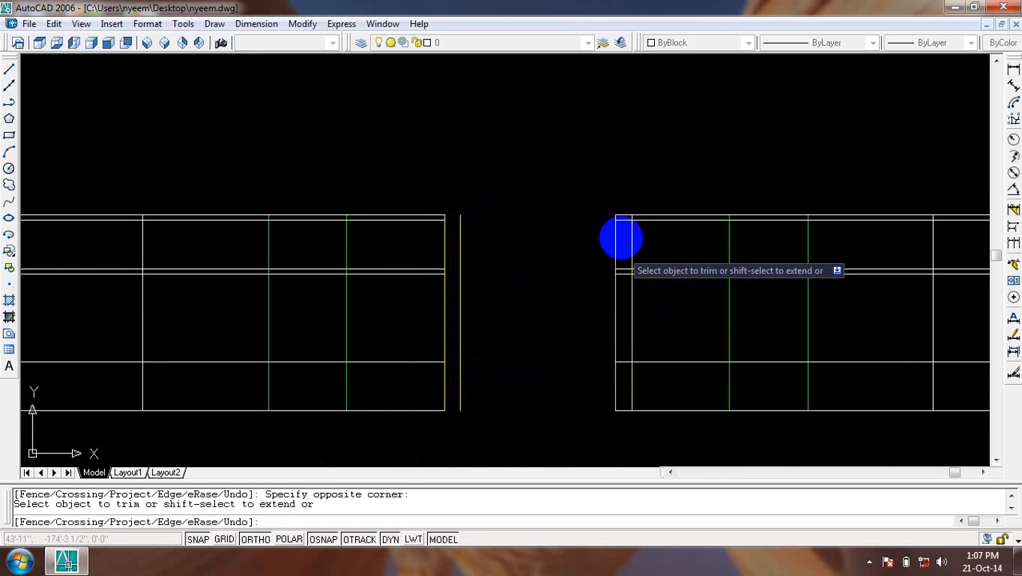
{"action": "left_click", "coordinate": [623, 206]}
{"action": "left_click", "coordinate": [615, 436]}
Trim the horizontal lines between the paired yellow verticals at both outer ends of the elevation.
{"action": "scroll", "coordinate": [615, 436], "scroll_direction": "down", "scroll_amount": 1}
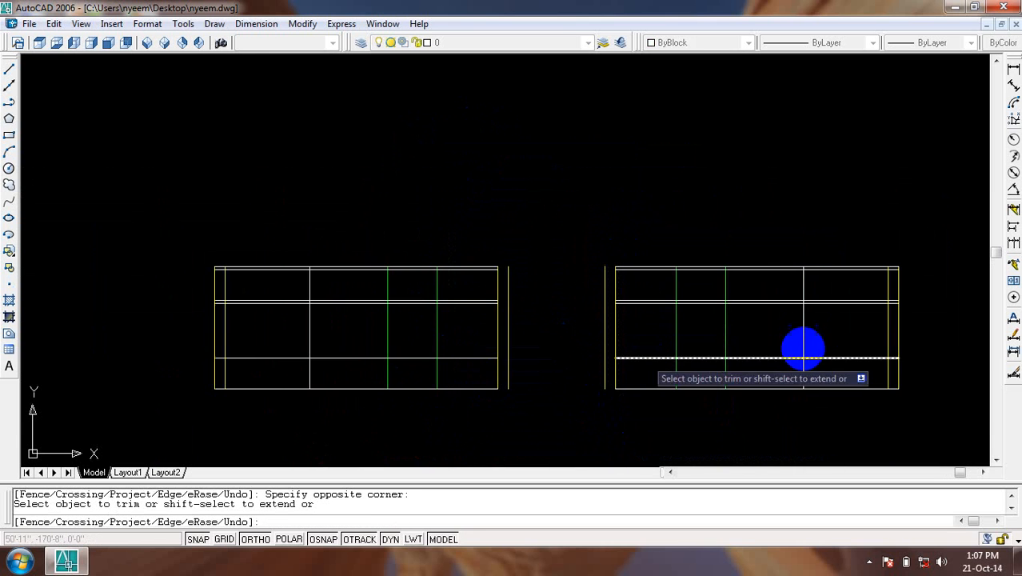
{"action": "scroll", "coordinate": [907, 263], "scroll_direction": "up", "scroll_amount": 2}
{"action": "left_click", "coordinate": [893, 262]}
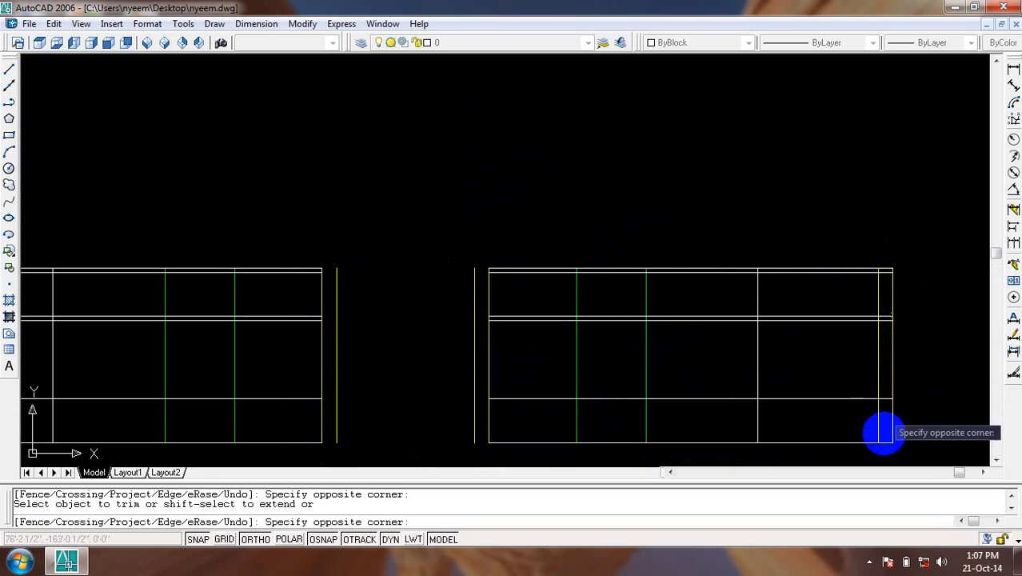
{"action": "left_click", "coordinate": [885, 450]}
{"action": "scroll", "coordinate": [839, 320], "scroll_direction": "down", "scroll_amount": 1}
{"action": "scroll", "coordinate": [277, 307], "scroll_direction": "up", "scroll_amount": 2}
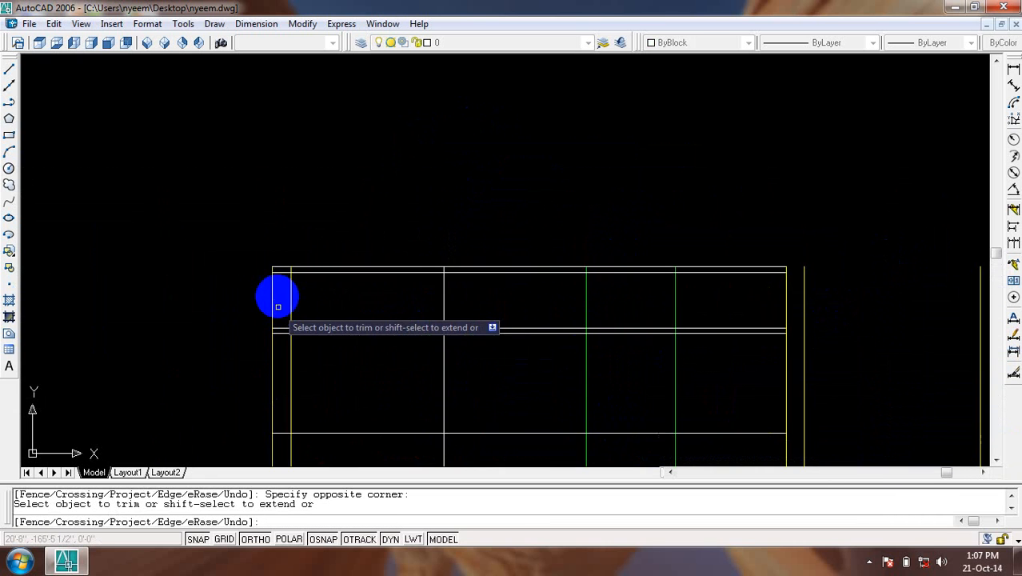
{"action": "left_click", "coordinate": [285, 248]}
{"action": "scroll", "coordinate": [281, 383], "scroll_direction": "down", "scroll_amount": 1}
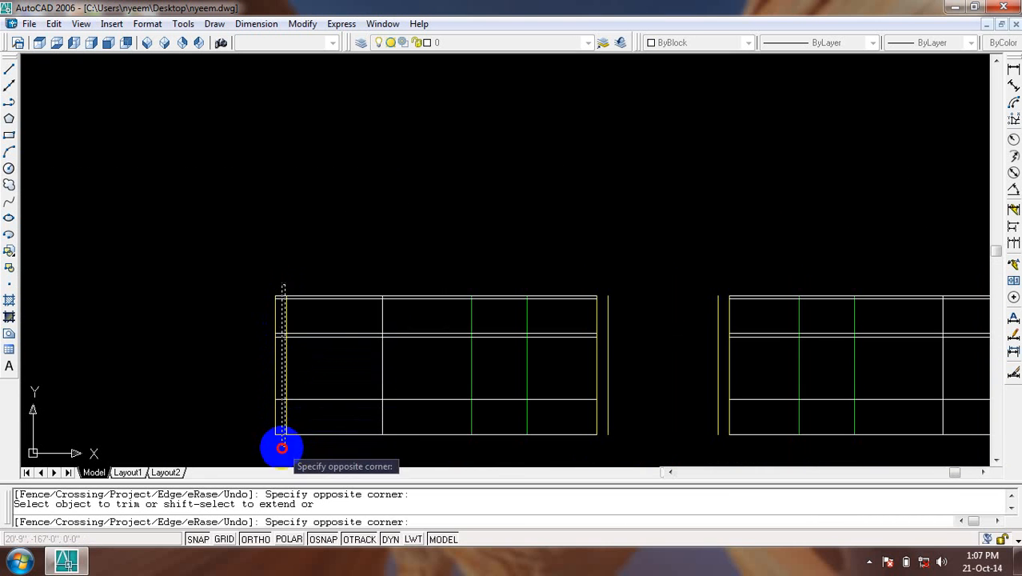
{"action": "left_click", "coordinate": [282, 448]}
{"action": "scroll", "coordinate": [640, 344], "scroll_direction": "down", "scroll_amount": 1}
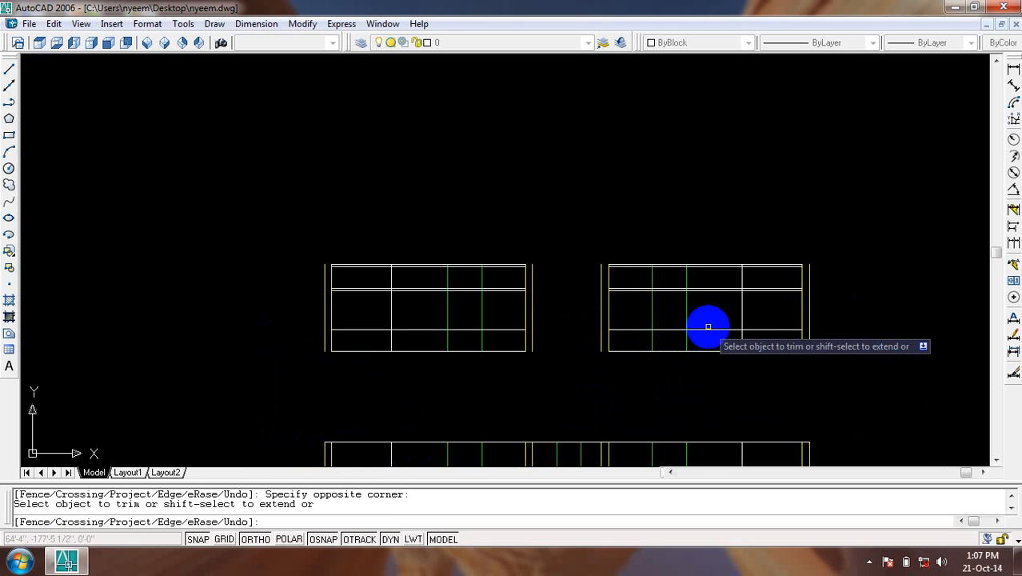
{"action": "key", "text": "Escape"}
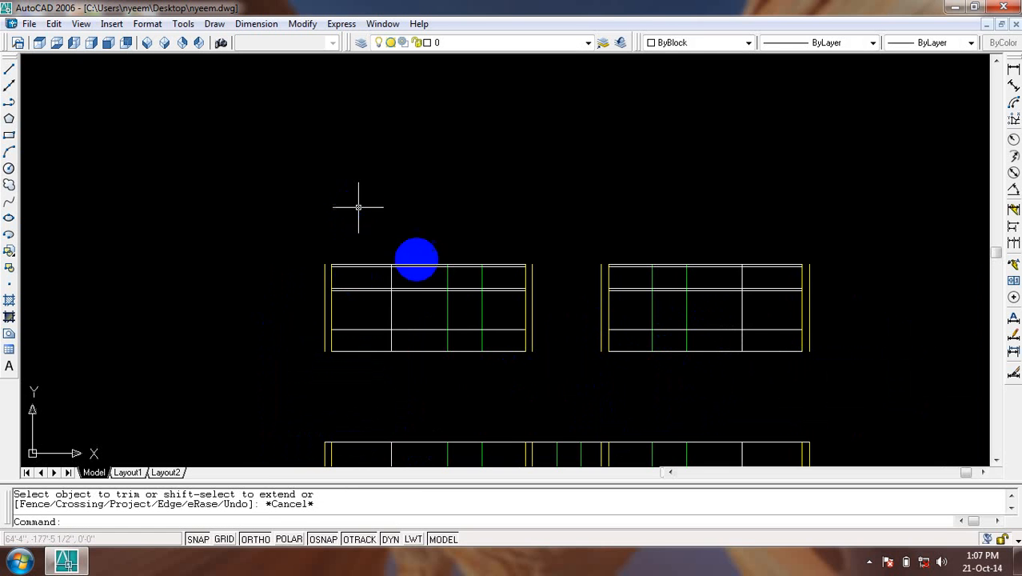
Examine the staircase bay and its front window in the floor plan against the elevation's central gap.
{"action": "scroll", "coordinate": [679, 329], "scroll_direction": "up", "scroll_amount": 1}
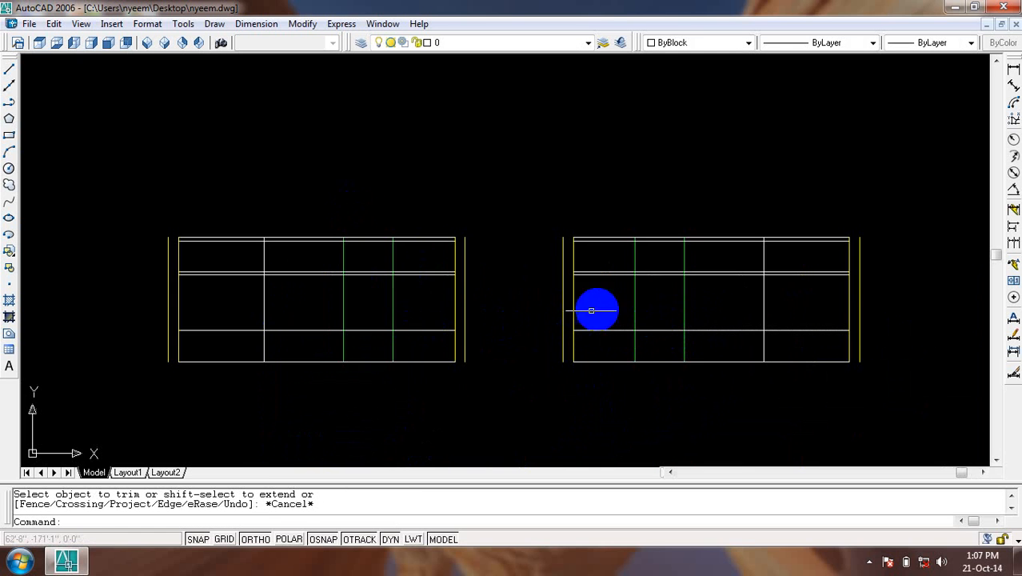
{"action": "middle_click_drag", "start_coordinate": [518, 358], "coordinate": [493, 264]}
{"action": "scroll", "coordinate": [494, 264], "scroll_direction": "down", "scroll_amount": 1}
{"action": "middle_click_drag", "start_coordinate": [496, 408], "coordinate": [462, 237]}
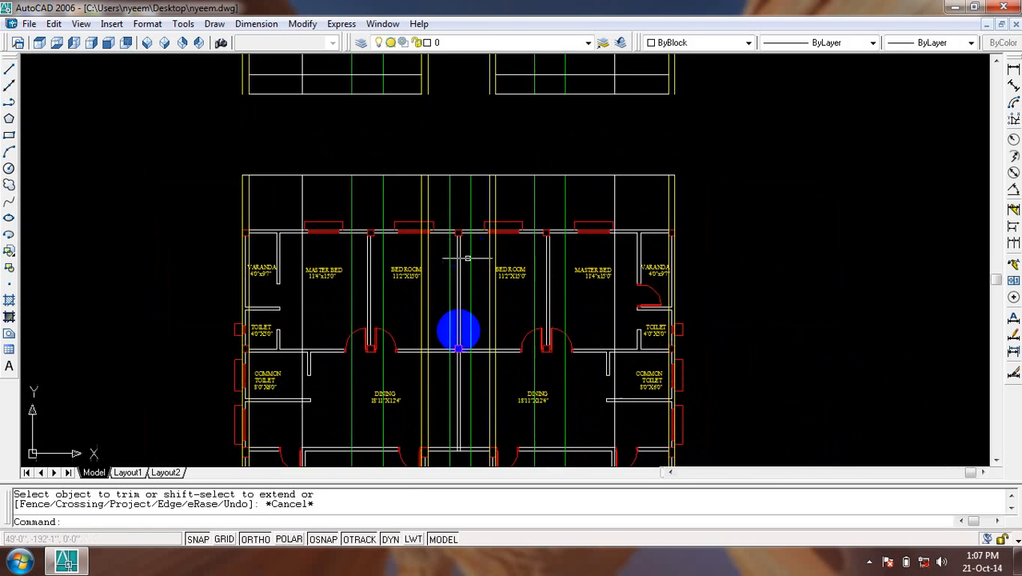
{"action": "middle_click_drag", "start_coordinate": [455, 410], "coordinate": [427, 208]}
{"action": "scroll", "coordinate": [433, 407], "scroll_direction": "up", "scroll_amount": 1}
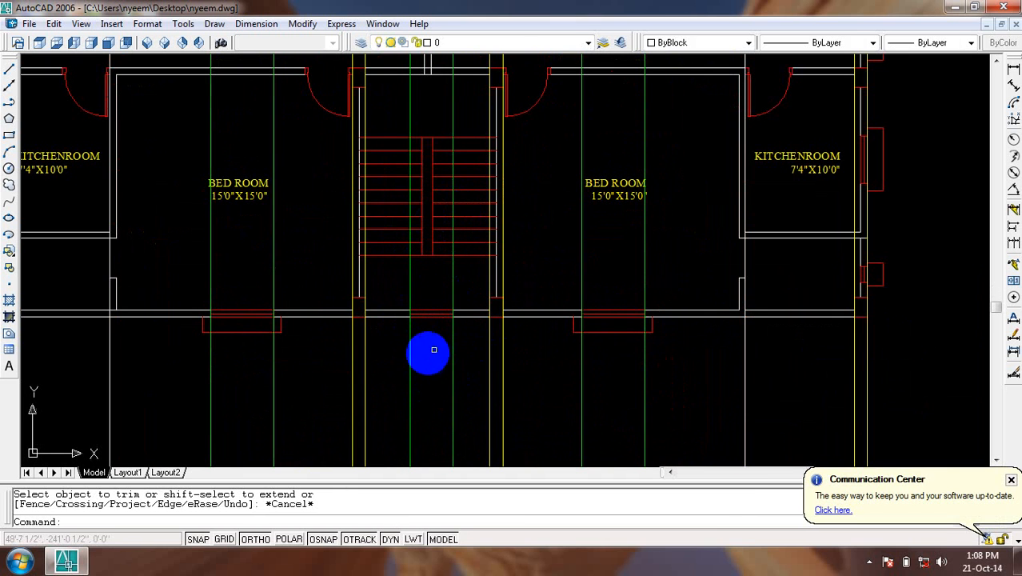
{"action": "scroll", "coordinate": [431, 320], "scroll_direction": "down", "scroll_amount": 3}
{"action": "middle_click_drag", "start_coordinate": [445, 124], "coordinate": [457, 349]}
{"action": "scroll", "coordinate": [440, 144], "scroll_direction": "up", "scroll_amount": 3}
{"action": "middle_click_drag", "start_coordinate": [429, 202], "coordinate": [429, 225]}
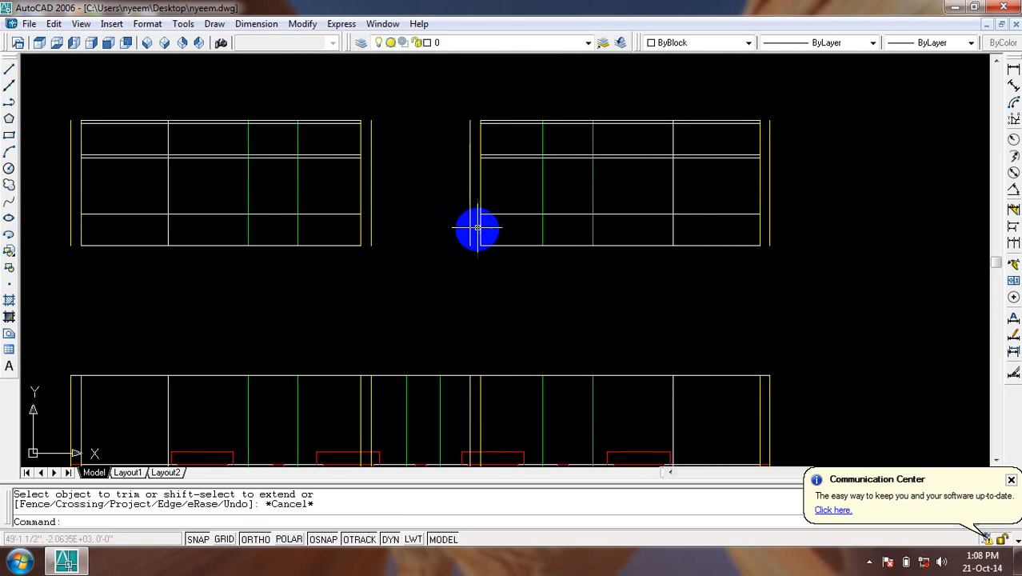
{"action": "scroll", "coordinate": [437, 229], "scroll_direction": "down", "scroll_amount": 4}
{"action": "scroll", "coordinate": [432, 214], "scroll_direction": "up", "scroll_amount": 3}
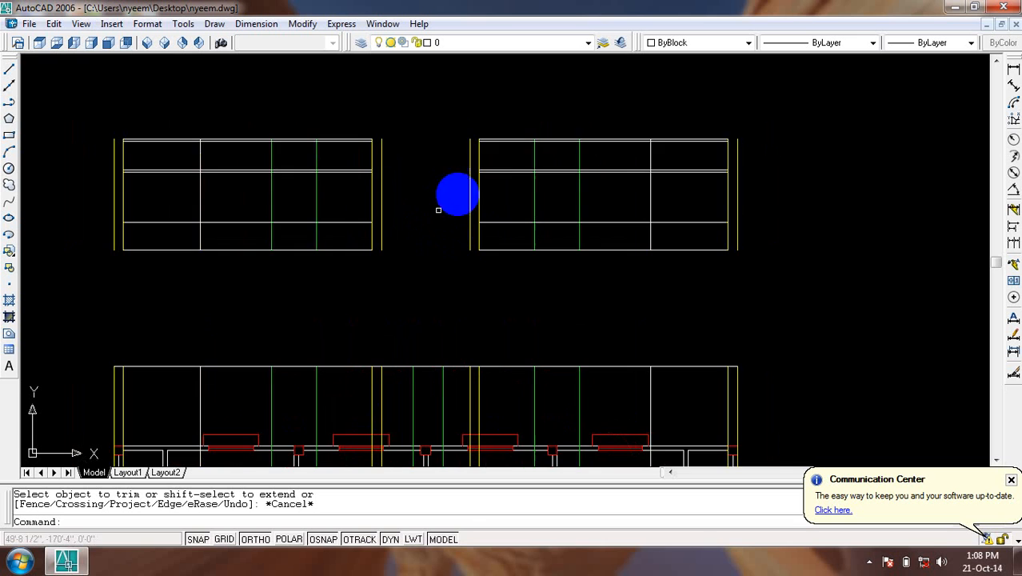
Draw a window rectangle in the left block between the two green verticals, from the lintel's lower line down to the sill line.
{"action": "middle_click_drag", "start_coordinate": [358, 328], "coordinate": [358, 317]}
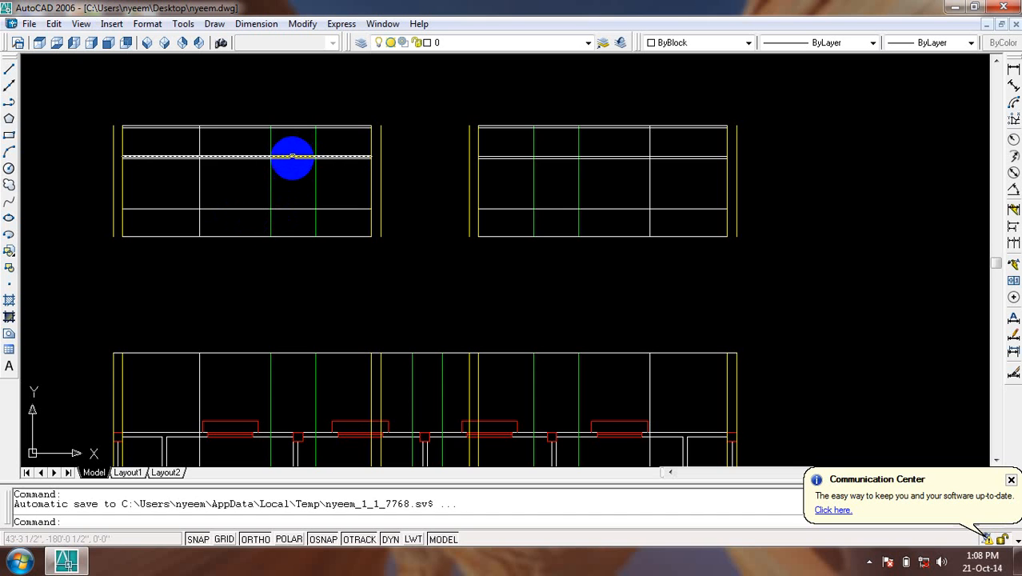
{"action": "scroll", "coordinate": [292, 165], "scroll_direction": "up", "scroll_amount": 3}
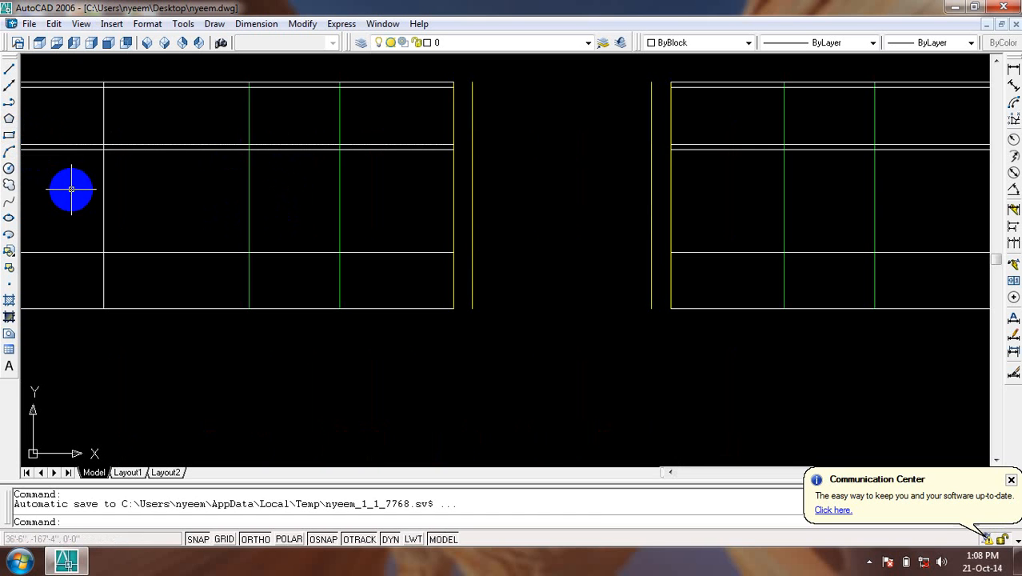
{"action": "type", "text": "rec"}
{"action": "key", "text": "Return"}
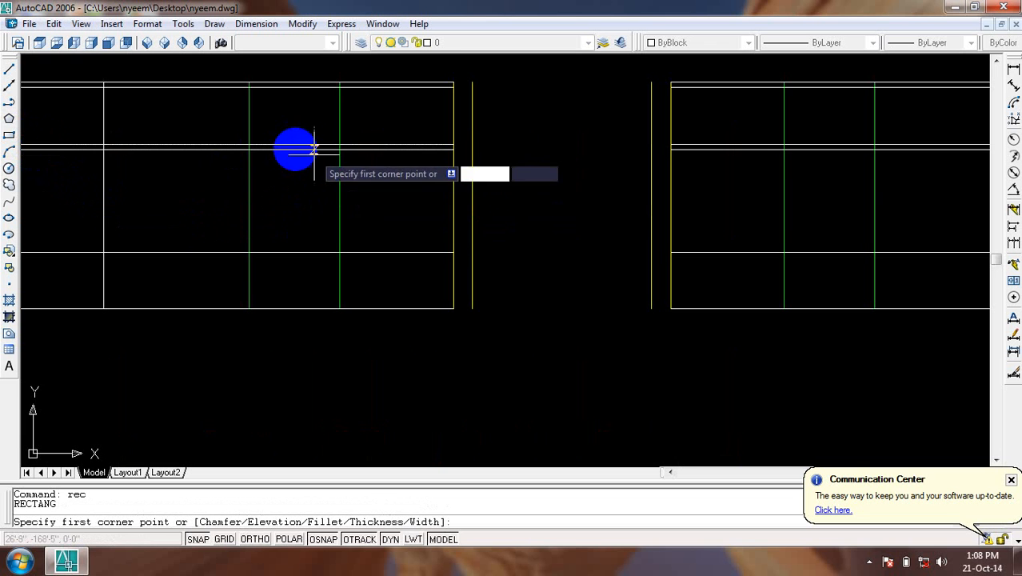
{"action": "scroll", "coordinate": [238, 171], "scroll_direction": "up", "scroll_amount": 3}
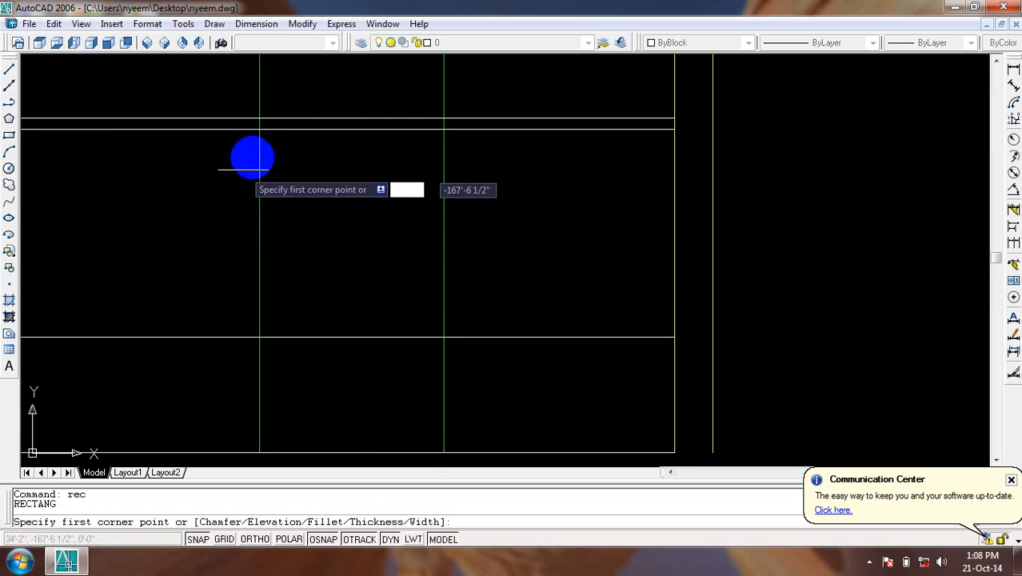
{"action": "left_click", "coordinate": [259, 128]}
{"action": "left_click", "coordinate": [444, 337]}
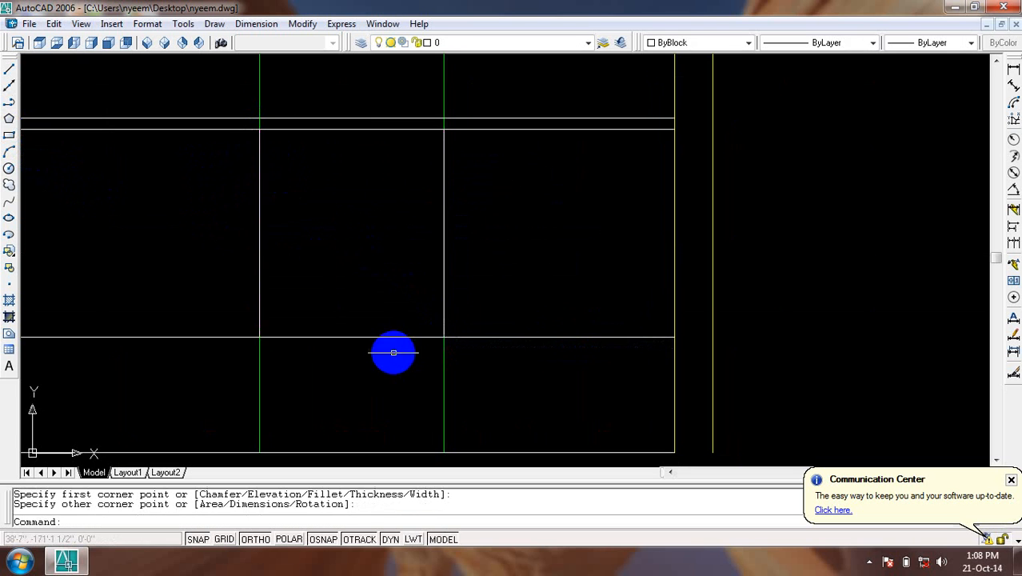
Change the left block's window rectangle to green.
{"action": "left_click", "coordinate": [442, 293]}
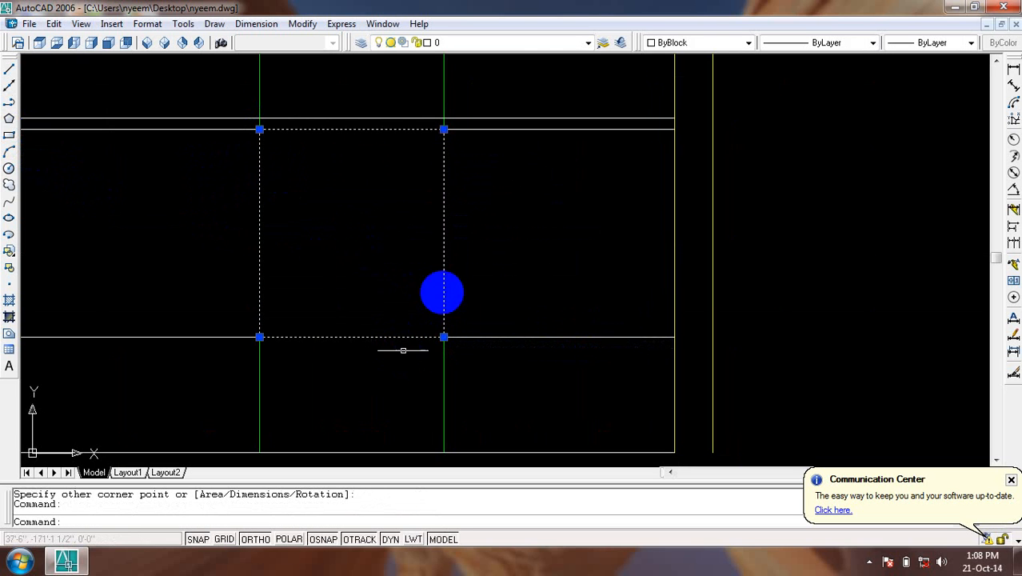
{"action": "left_click", "coordinate": [675, 42]}
{"action": "left_click", "coordinate": [668, 106]}
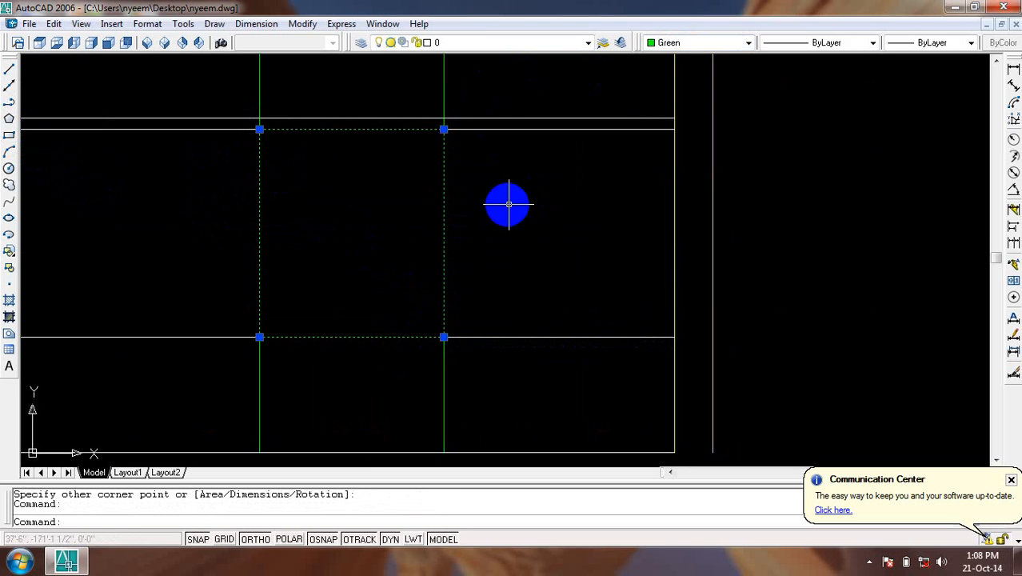
{"action": "key", "text": "Escape"}
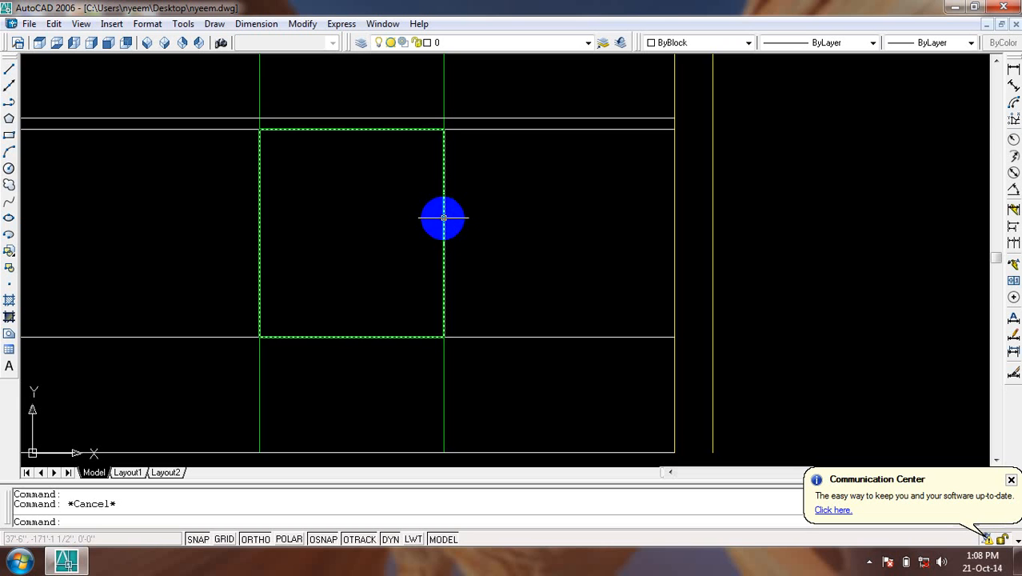
Delete the two green vertical construction lines running through the left block's window.
{"action": "scroll", "coordinate": [440, 215], "scroll_direction": "down", "scroll_amount": 2}
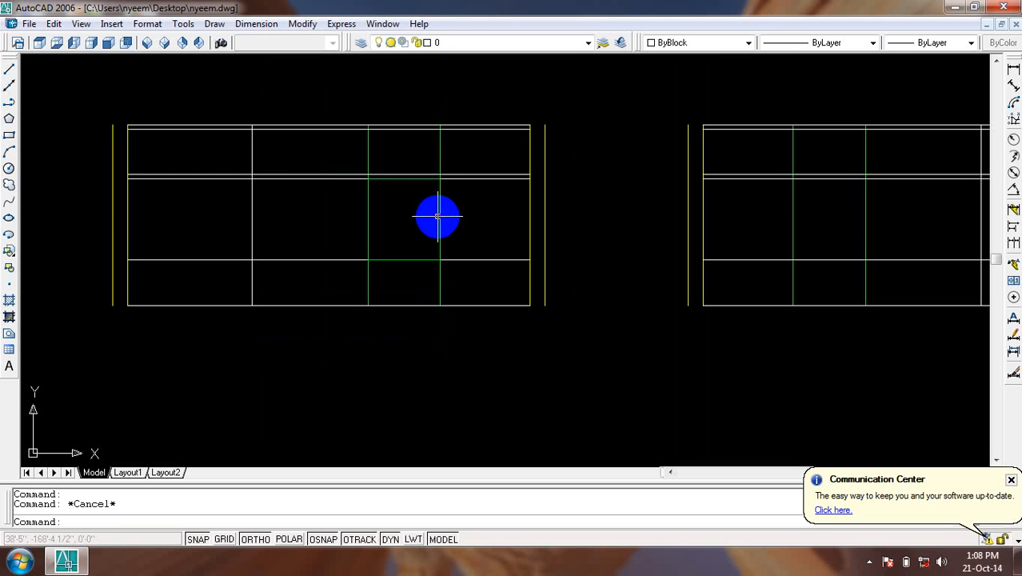
{"action": "scroll", "coordinate": [453, 278], "scroll_direction": "up", "scroll_amount": 2}
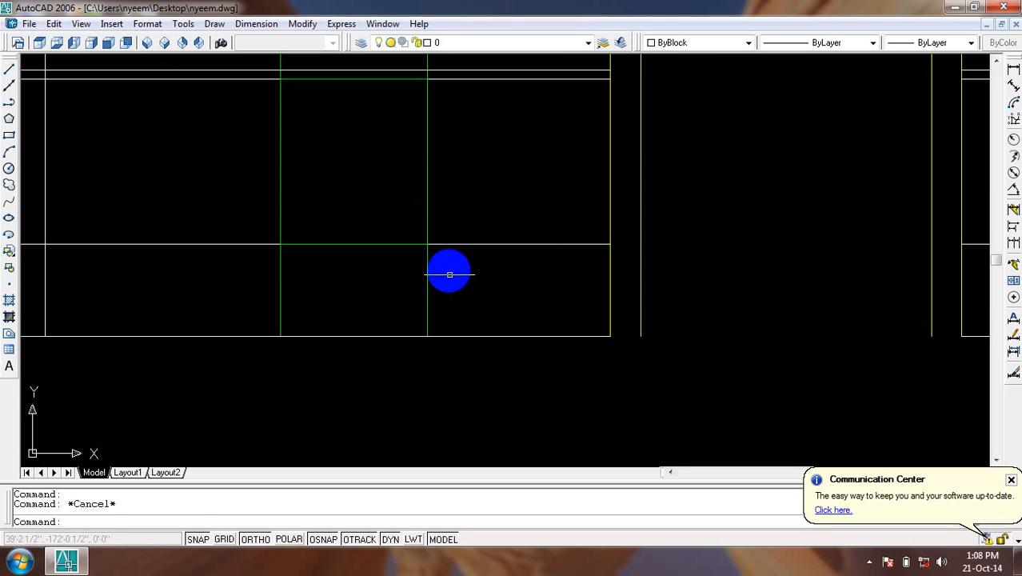
{"action": "left_click", "coordinate": [450, 267]}
{"action": "left_click", "coordinate": [226, 299]}
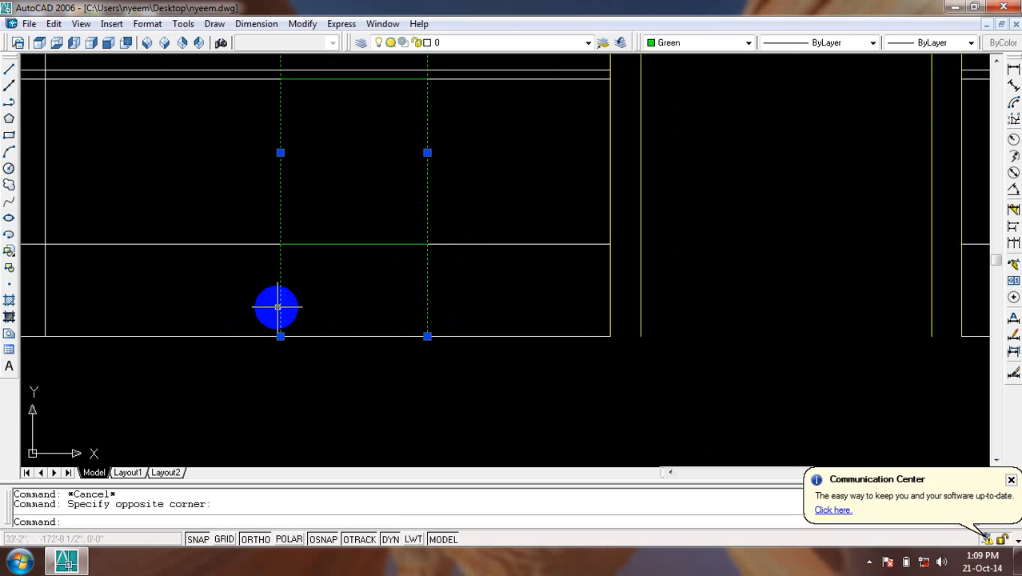
{"action": "key", "text": "Delete"}
Remove the sill line on both sides of the left block's window, keeping only its part beyond the white vertical.
{"action": "scroll", "coordinate": [345, 277], "scroll_direction": "down", "scroll_amount": 2}
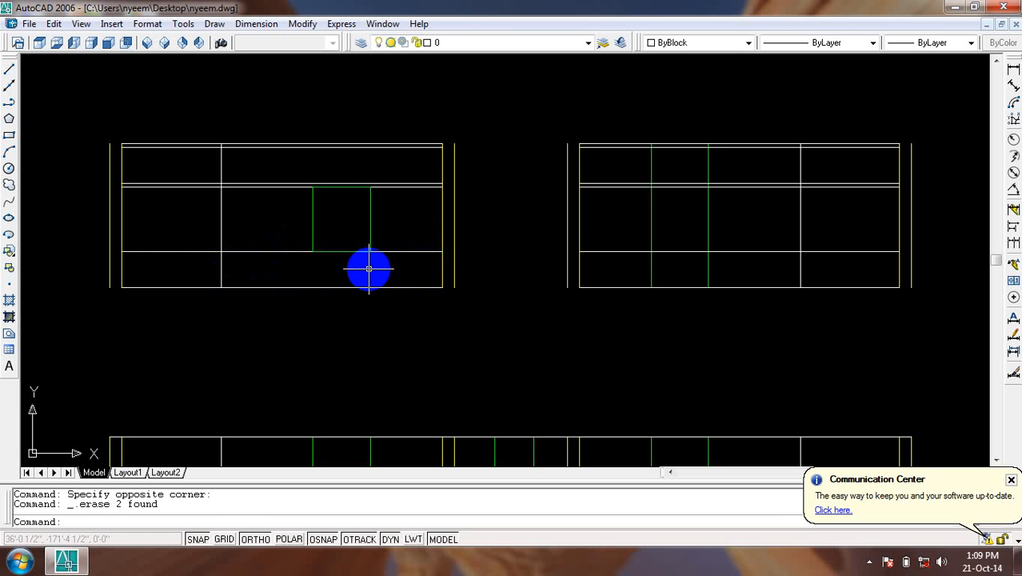
{"action": "type", "text": "tr"}
{"action": "key", "text": "Return"}
{"action": "key", "text": "Return"}
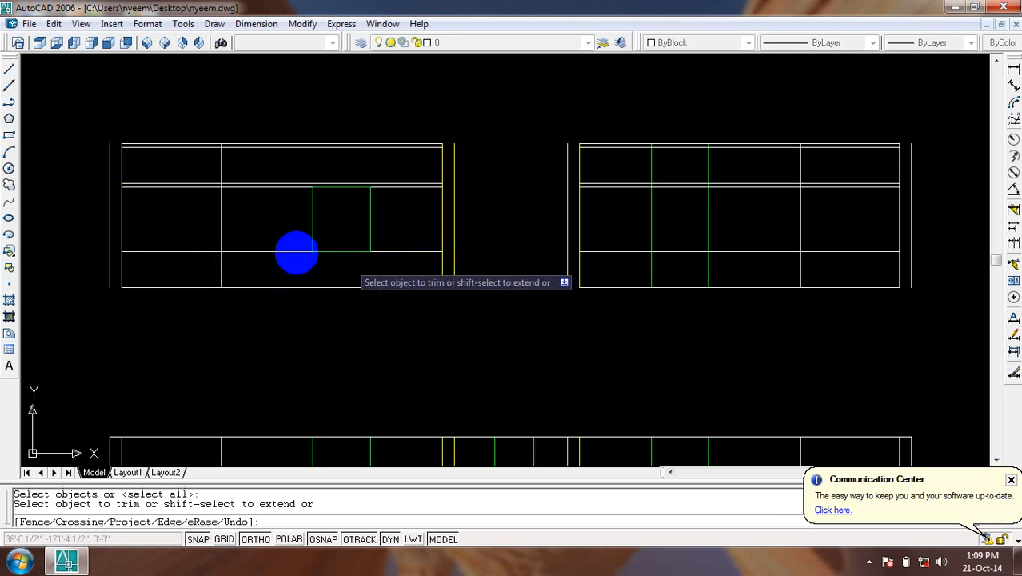
{"action": "left_click", "coordinate": [275, 251]}
{"action": "key", "text": "Escape"}
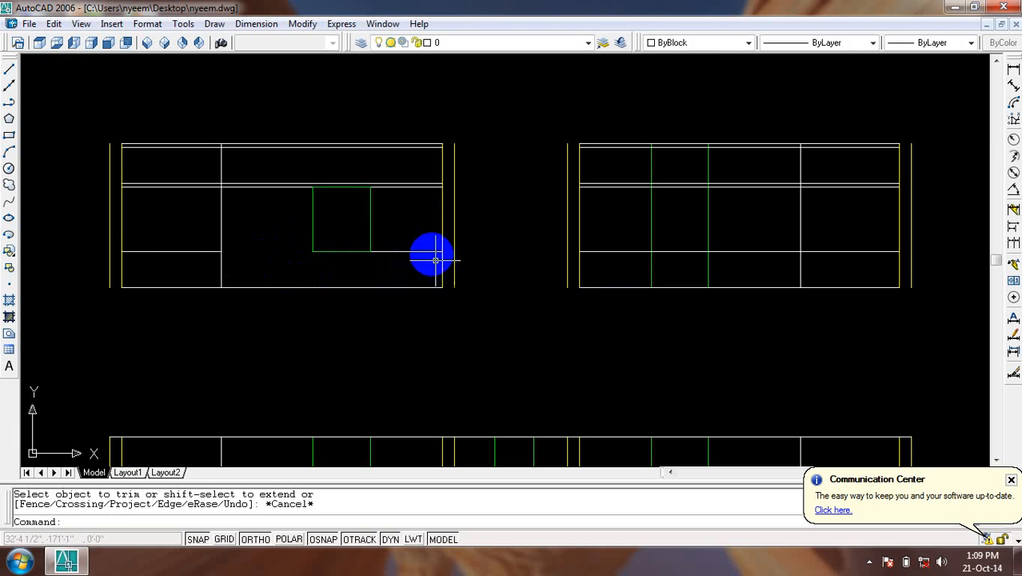
{"action": "left_click", "coordinate": [414, 252]}
{"action": "key", "text": "Delete"}
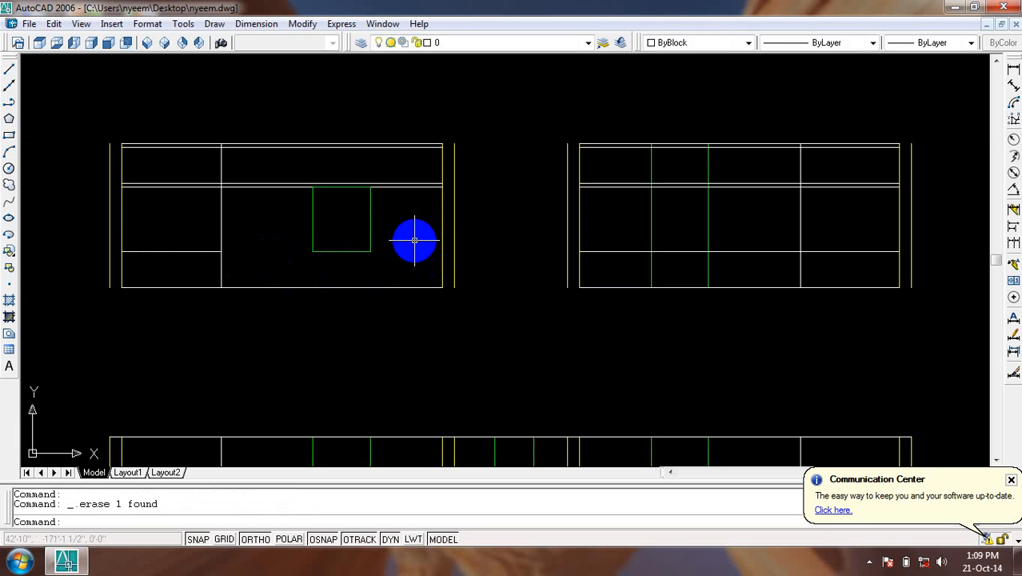
Draw a 4' by 4'-6" window rectangle in the right block between the green verticals, from the lintel's lower line to the sill line.
{"action": "mouse_move", "coordinate": [763, 271]}
{"action": "middle_mouse_down"}
{"action": "mouse_move", "coordinate": [588, 270]}
{"action": "mouse_move", "coordinate": [566, 254]}
{"action": "middle_mouse_up"}
{"action": "type", "text": "r"}
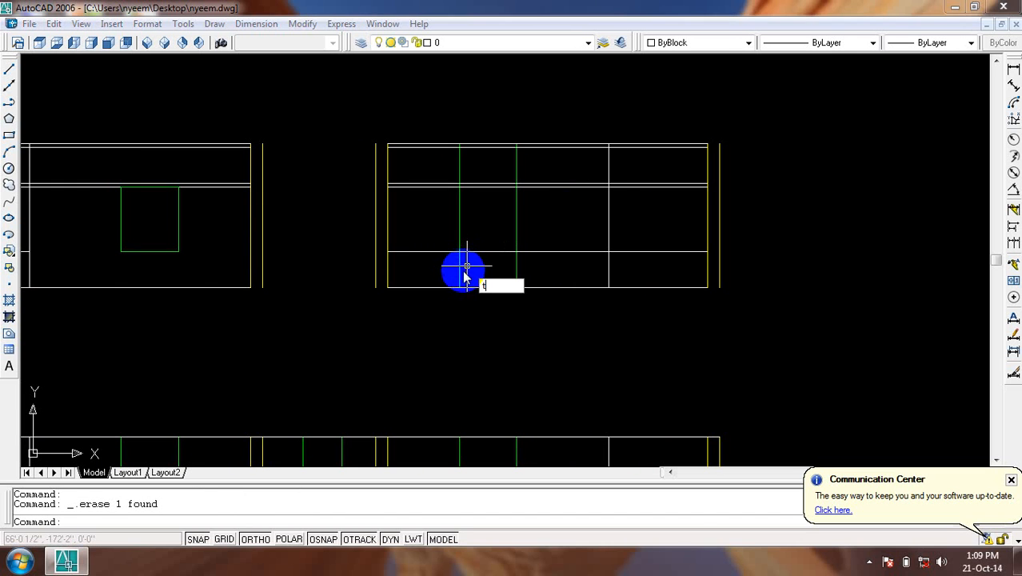
{"action": "key", "text": "Escape"}
{"action": "type", "text": "rec"}
{"action": "key", "text": "Return"}
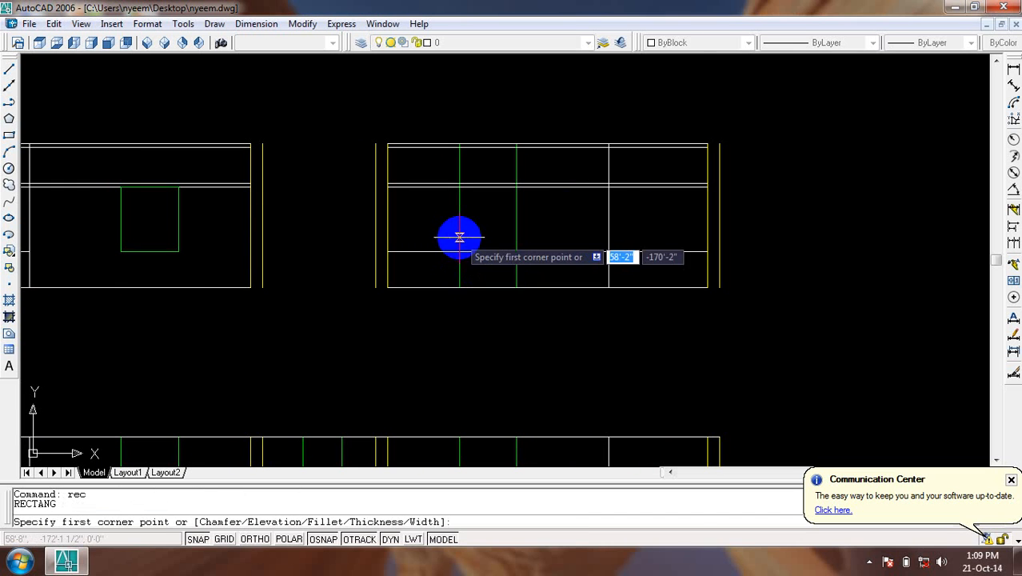
{"action": "scroll", "coordinate": [459, 237], "scroll_direction": "up", "scroll_amount": 2}
{"action": "left_click", "coordinate": [458, 165]}
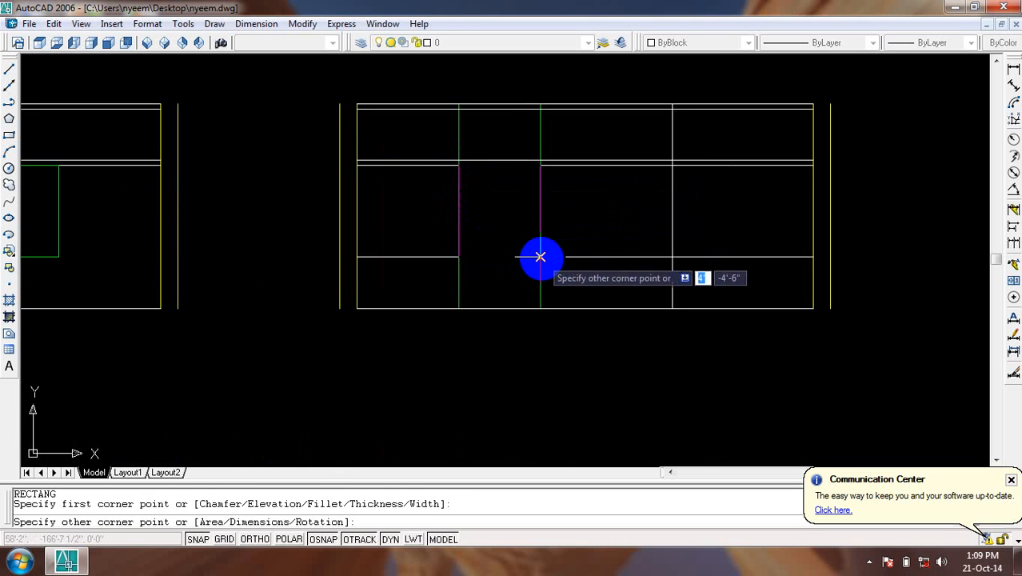
{"action": "left_click", "coordinate": [540, 257]}
Trim the right block's sill line between the window and the white vertical.
{"action": "type", "text": "tr"}
{"action": "key", "text": "Return"}
{"action": "key", "text": "Return"}
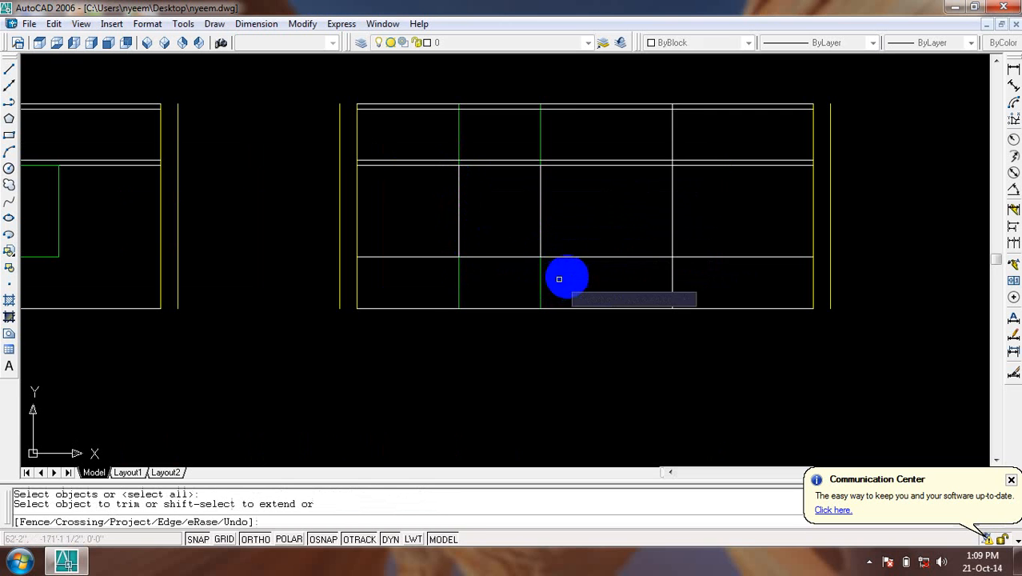
{"action": "left_click", "coordinate": [594, 239]}
{"action": "left_click", "coordinate": [575, 272]}
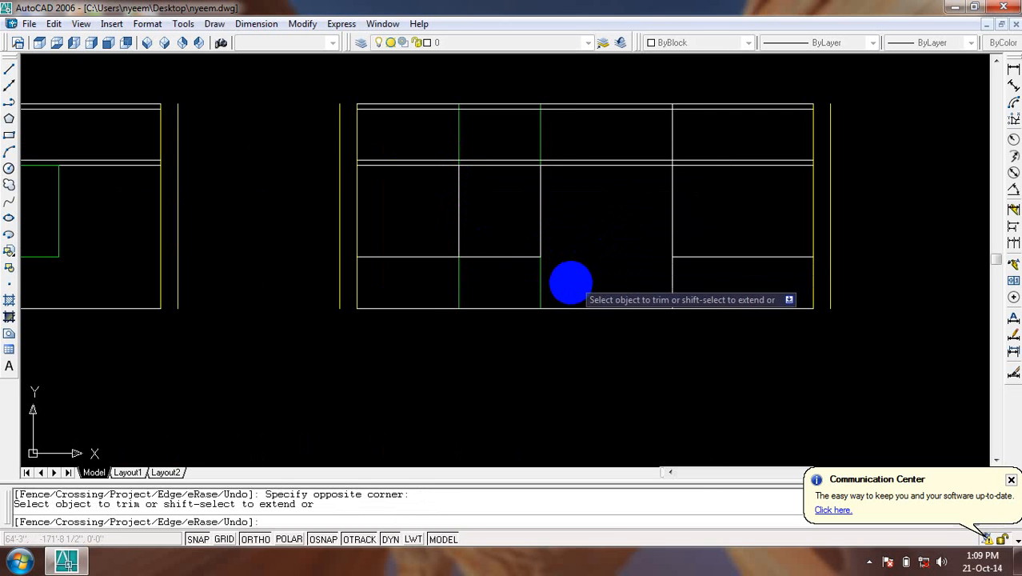
{"action": "key", "text": "Escape"}
Delete the right block's two green verticals and the remaining sill line at the window.
{"action": "left_click", "coordinate": [560, 286]}
{"action": "left_click", "coordinate": [432, 260]}
{"action": "left_click", "coordinate": [424, 267]}
{"action": "left_click", "coordinate": [420, 249]}
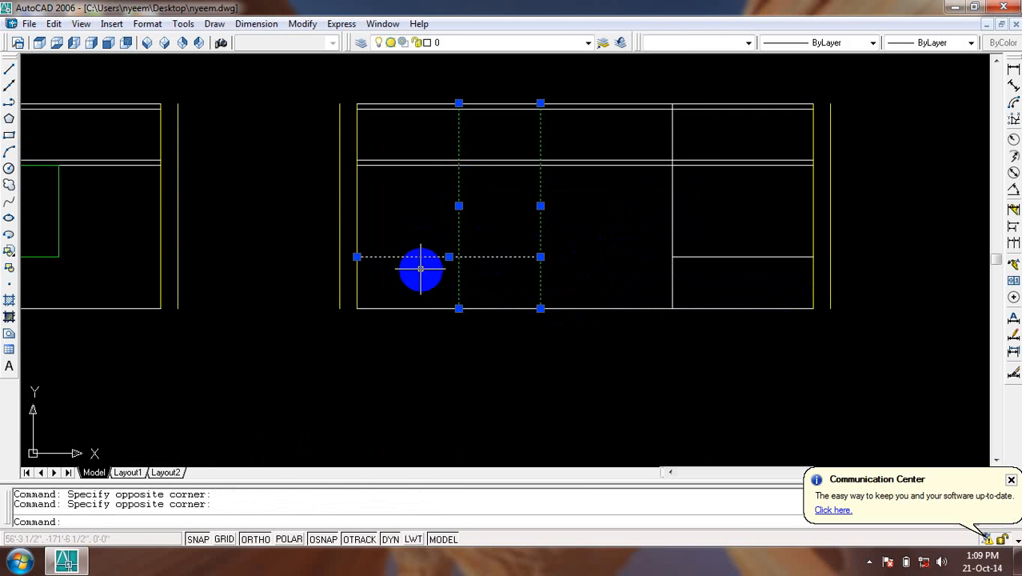
{"action": "key", "text": "Delete"}
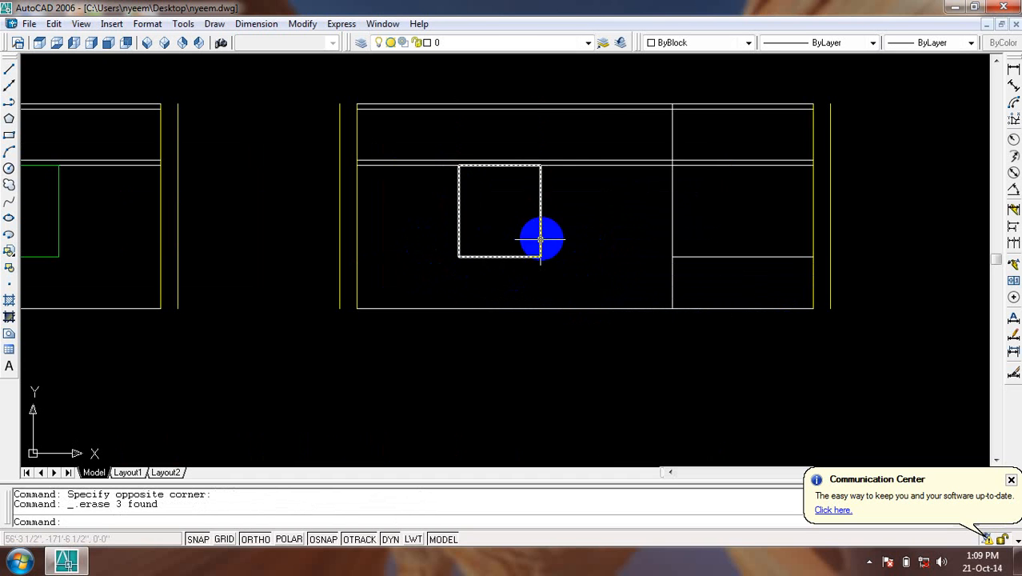
Change the right block's window rectangle to green.
{"action": "left_click", "coordinate": [559, 215]}
{"action": "left_click", "coordinate": [527, 259]}
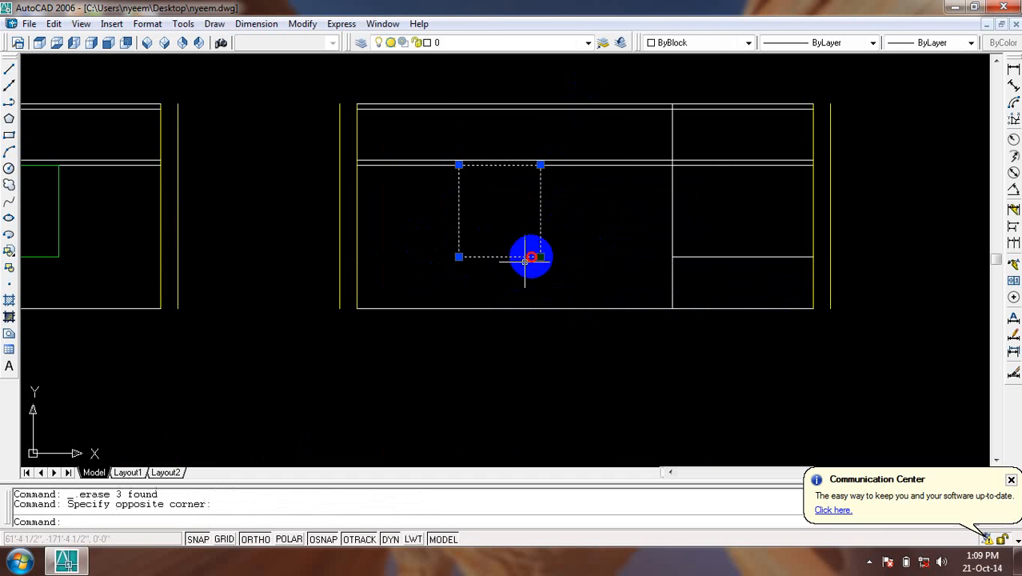
{"action": "left_click", "coordinate": [702, 44]}
{"action": "left_click", "coordinate": [679, 102]}
{"action": "key", "text": "Escape"}
{"action": "scroll", "coordinate": [628, 228], "scroll_direction": "down", "scroll_amount": 2}
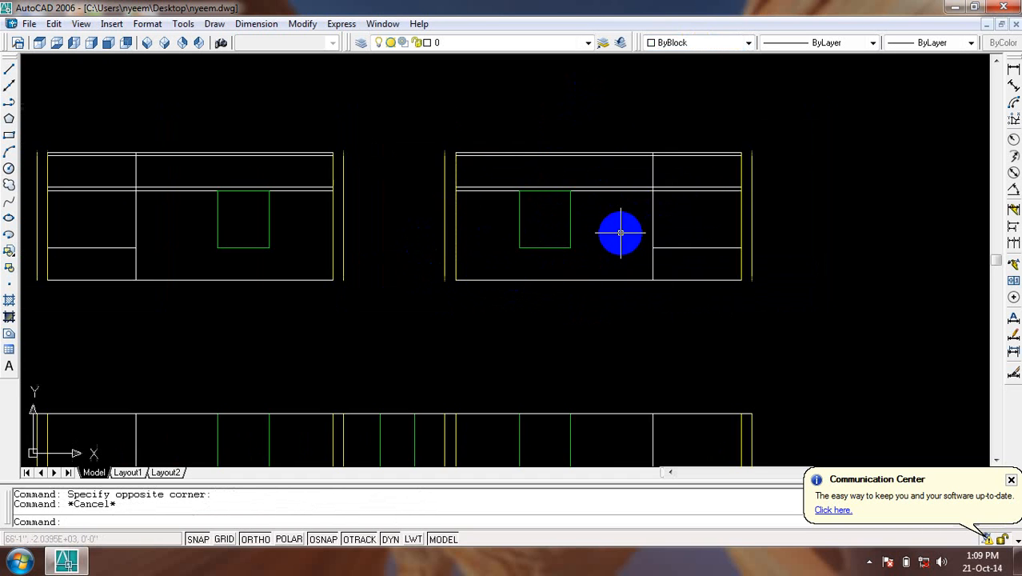
Offset the left block's window rectangle 2" inward to form its frame.
{"action": "middle_click_drag", "start_coordinate": [605, 255], "coordinate": [705, 281]}
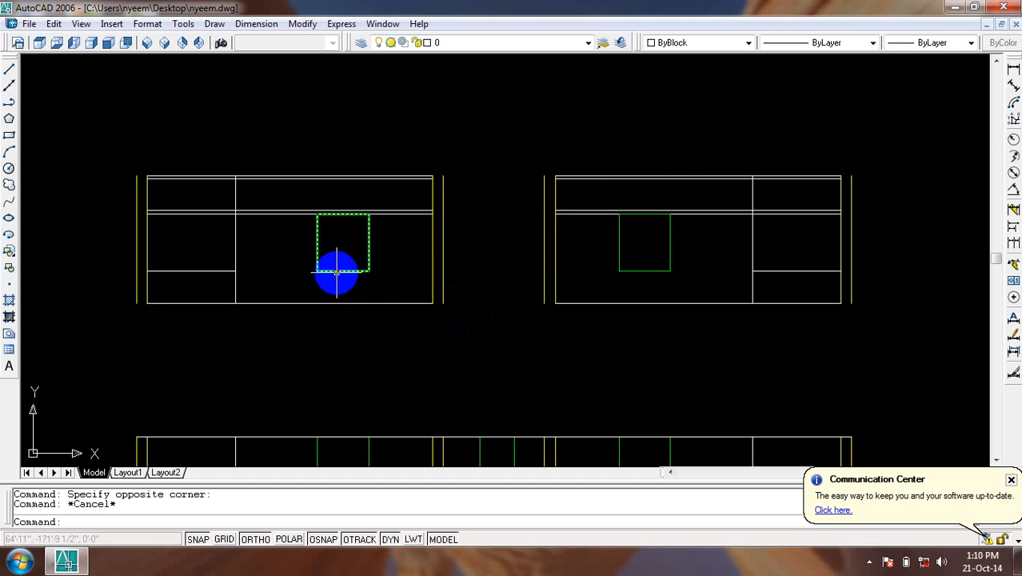
{"action": "scroll", "coordinate": [337, 272], "scroll_direction": "up", "scroll_amount": 5}
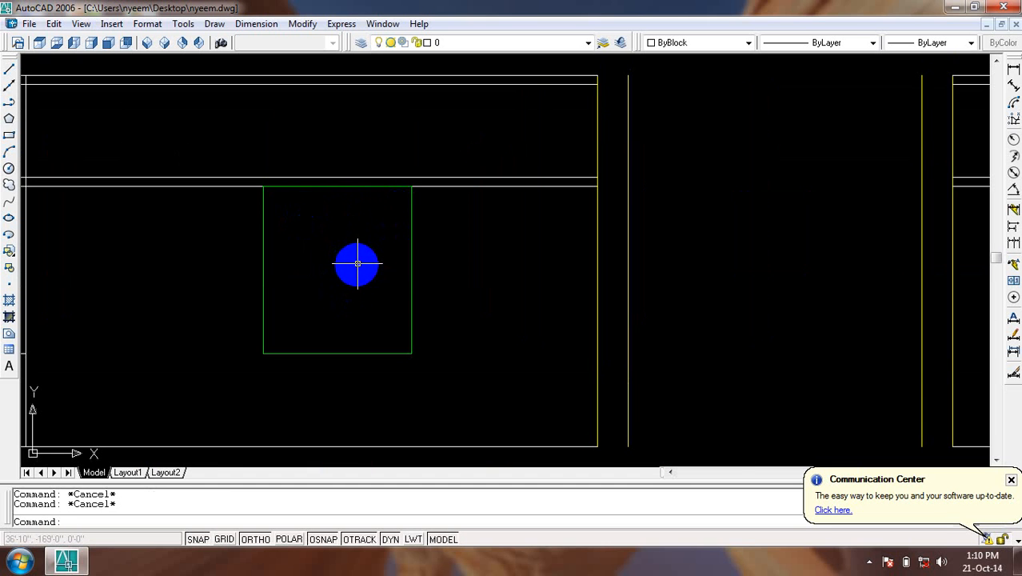
{"action": "type", "text": "o"}
{"action": "key", "text": "Return"}
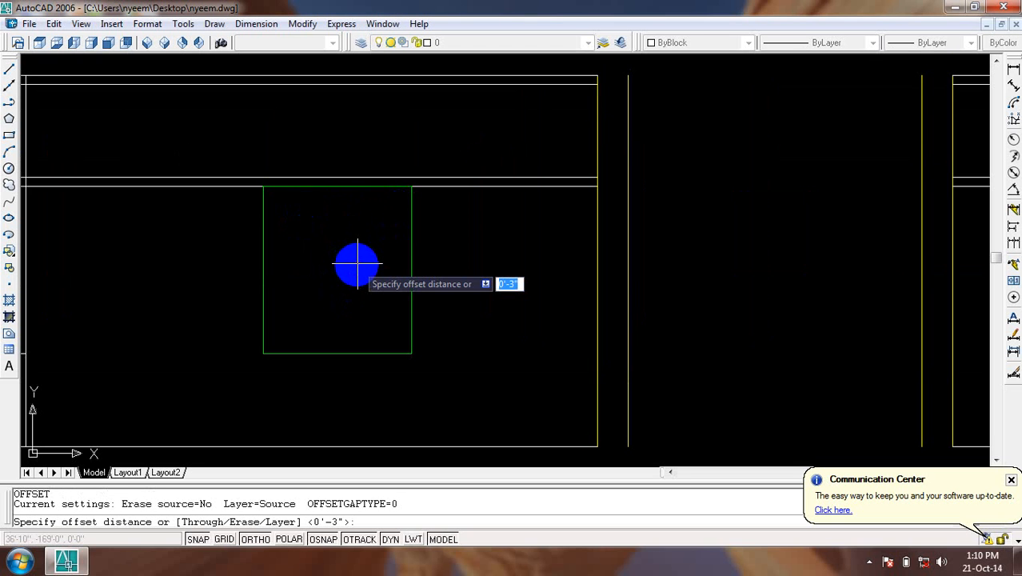
{"action": "type", "text": "2"}
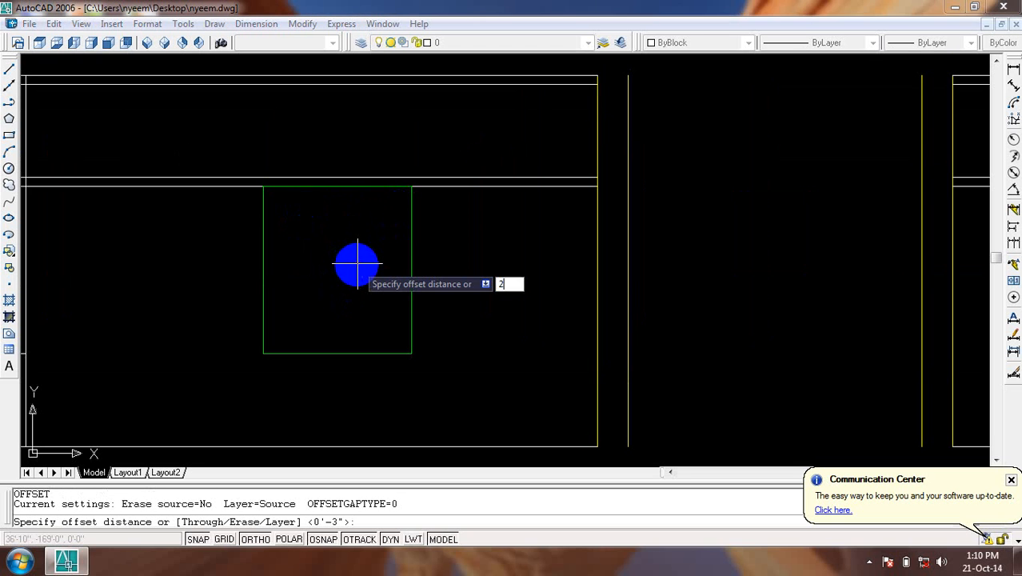
{"action": "key", "text": "Return"}
{"action": "left_click", "coordinate": [377, 339]}
{"action": "left_click", "coordinate": [376, 320]}
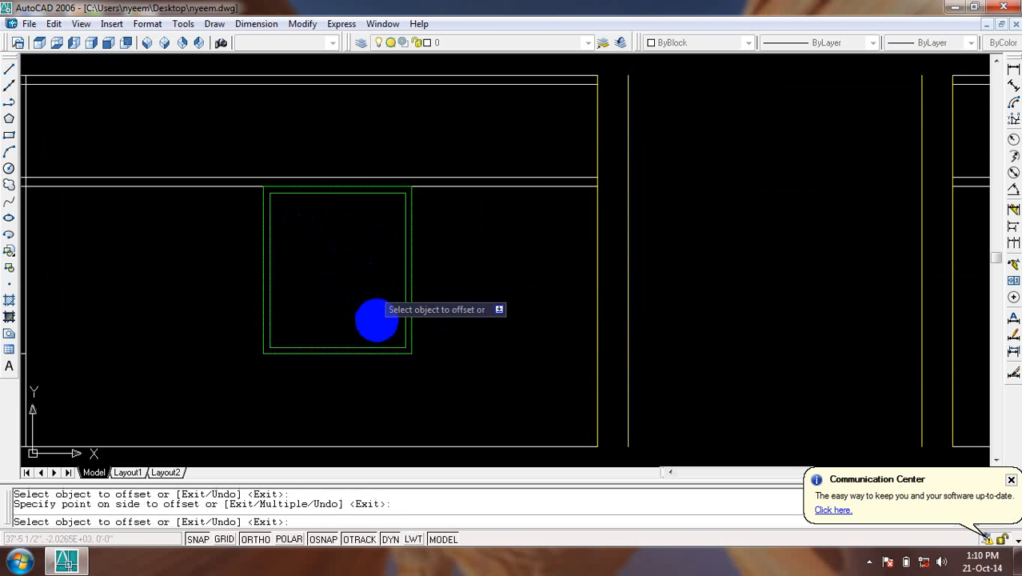
Offset the right block's window rectangle inward by the same 2" distance.
{"action": "scroll", "coordinate": [360, 304], "scroll_direction": "down", "scroll_amount": 4}
{"action": "scroll", "coordinate": [693, 319], "scroll_direction": "up", "scroll_amount": 3}
{"action": "left_click", "coordinate": [693, 312]}
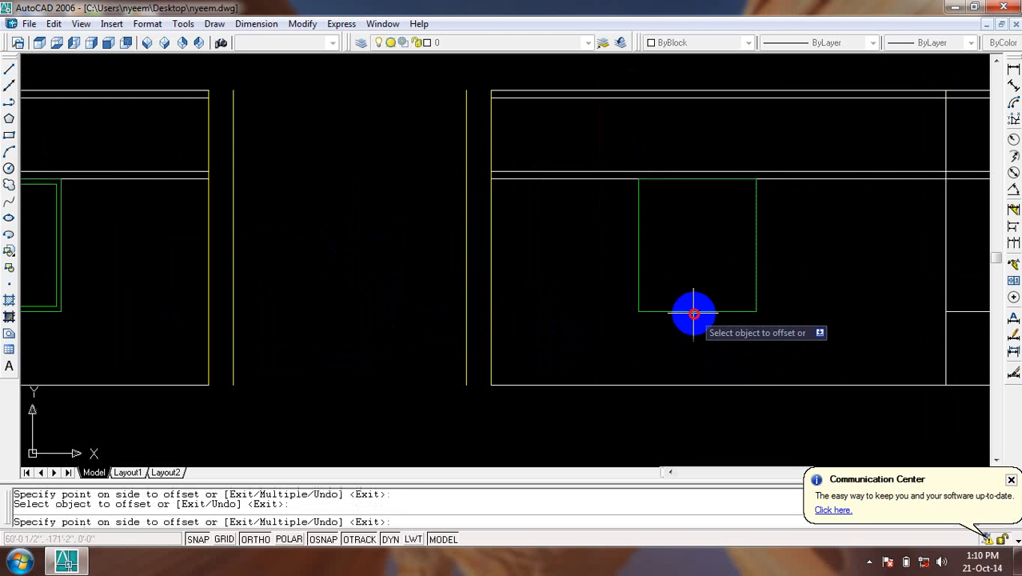
{"action": "left_click", "coordinate": [691, 309]}
{"action": "scroll", "coordinate": [734, 262], "scroll_direction": "down", "scroll_amount": 3}
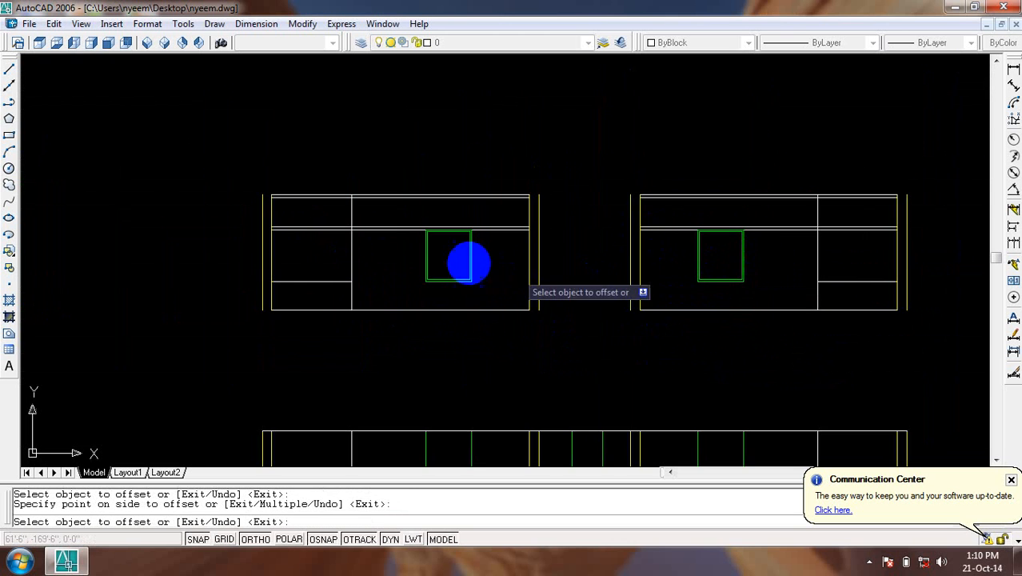
Offset the inner frame rectangle of the left block's window a further 1" inward.
{"action": "scroll", "coordinate": [468, 261], "scroll_direction": "up", "scroll_amount": 5}
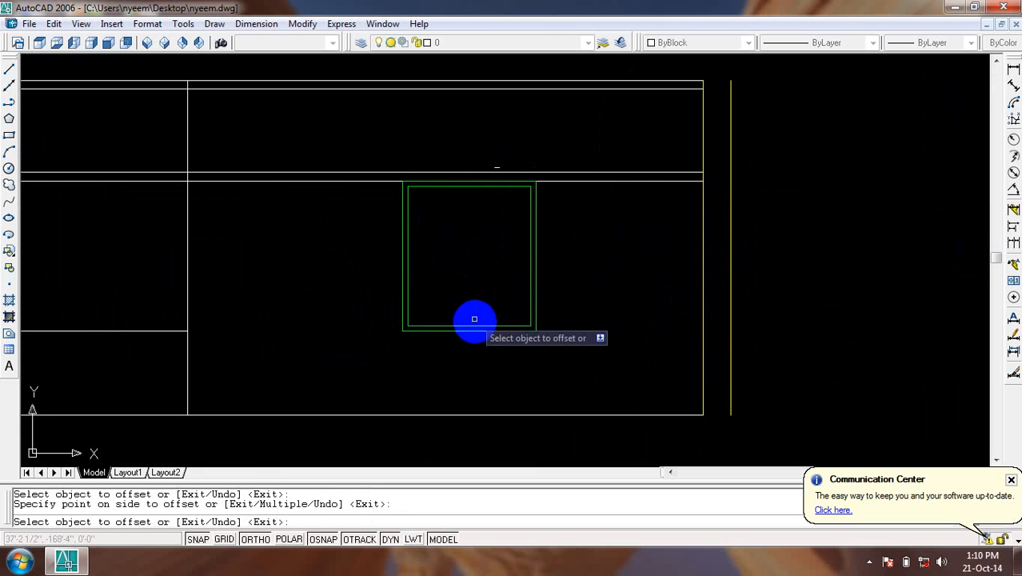
{"action": "key", "text": "Return"}
{"action": "key", "text": "Return"}
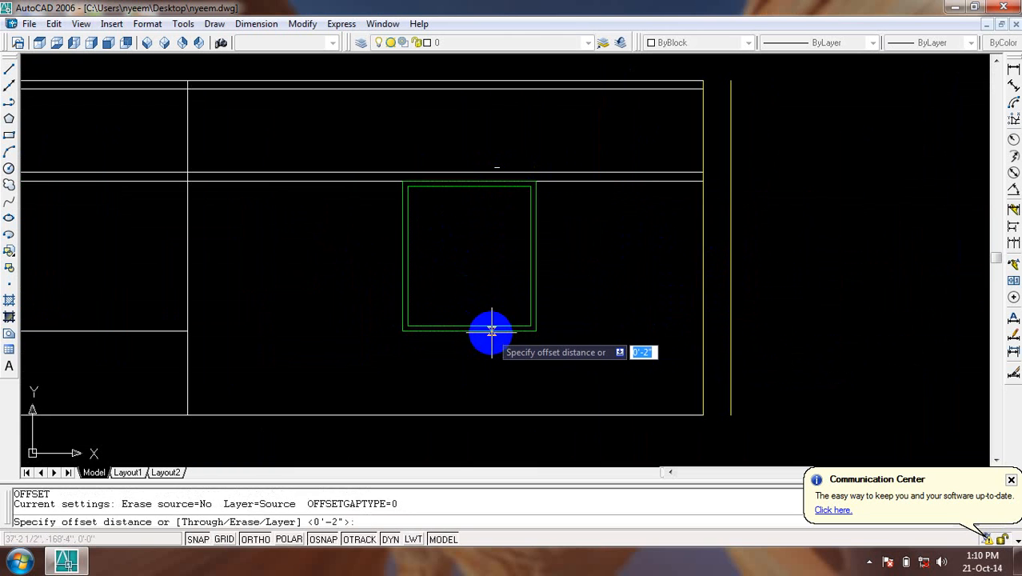
{"action": "type", "text": "1"}
{"action": "key", "text": "Return"}
{"action": "scroll", "coordinate": [487, 332], "scroll_direction": "up", "scroll_amount": 2}
{"action": "left_click", "coordinate": [485, 318]}
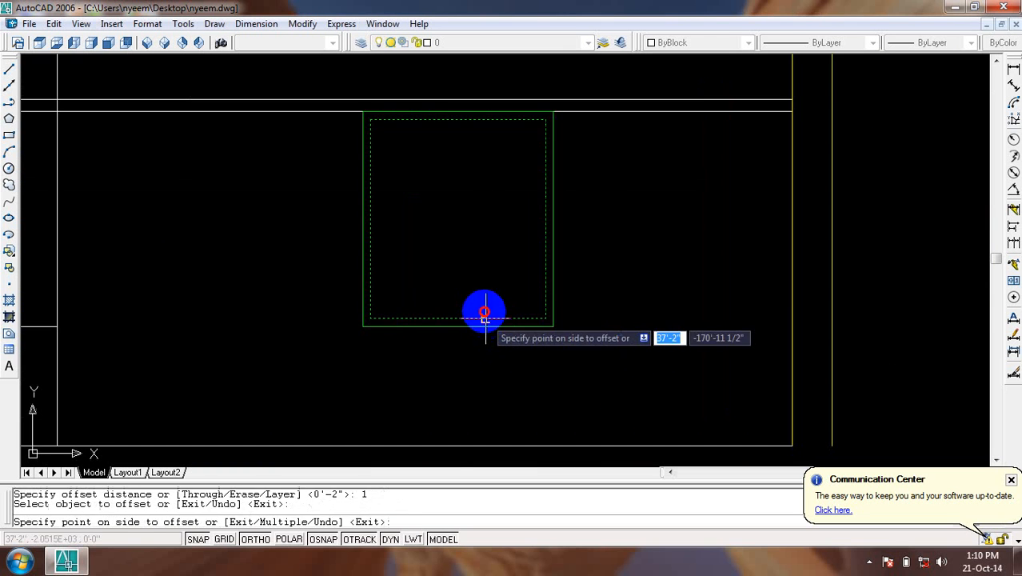
{"action": "left_click", "coordinate": [481, 263]}
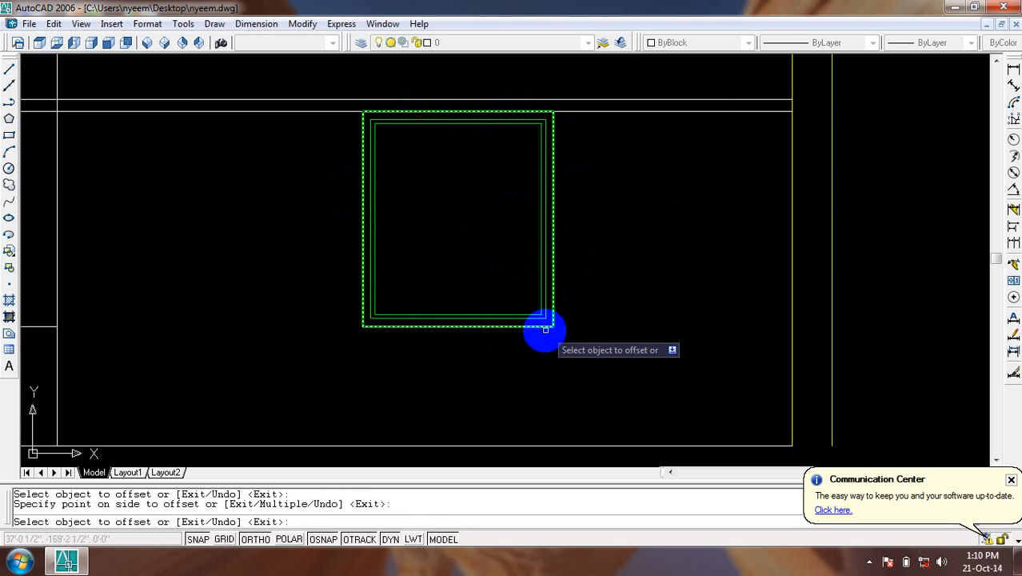
Offset the inner frame rectangle of the right block's window a further 1" inward.
{"action": "scroll", "coordinate": [431, 296], "scroll_direction": "down", "scroll_amount": 2}
{"action": "middle_click_drag", "start_coordinate": [710, 324], "coordinate": [374, 274]}
{"action": "scroll", "coordinate": [805, 255], "scroll_direction": "up", "scroll_amount": 3}
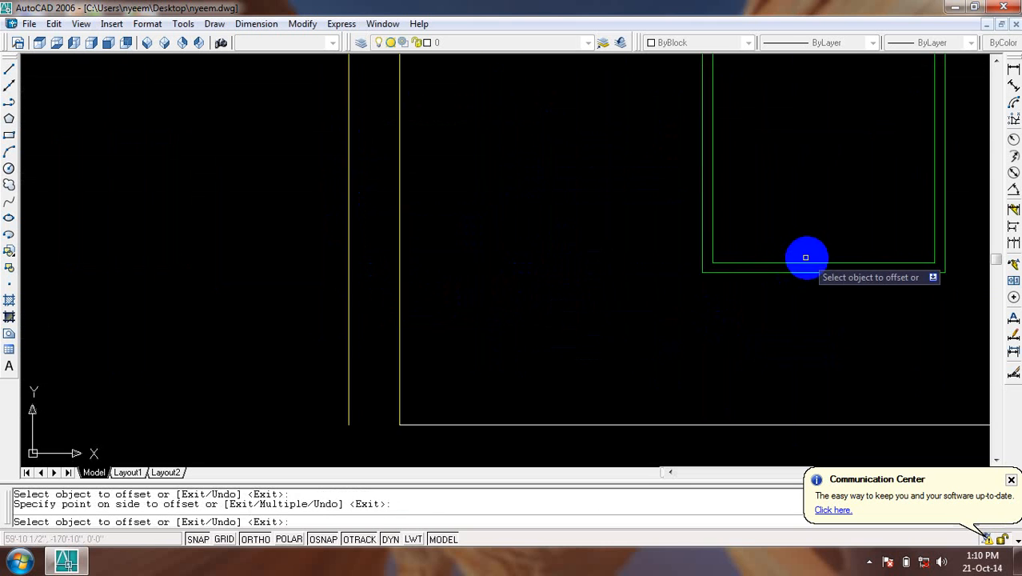
{"action": "left_click", "coordinate": [805, 265]}
{"action": "left_click", "coordinate": [791, 226]}
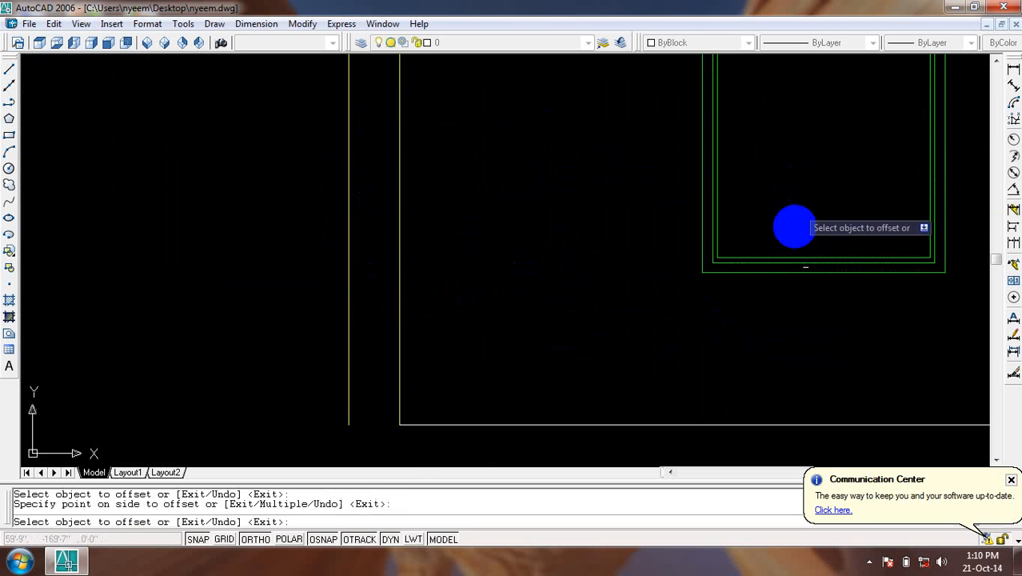
{"action": "scroll", "coordinate": [795, 231], "scroll_direction": "down", "scroll_amount": 5}
{"action": "key", "text": "Return"}
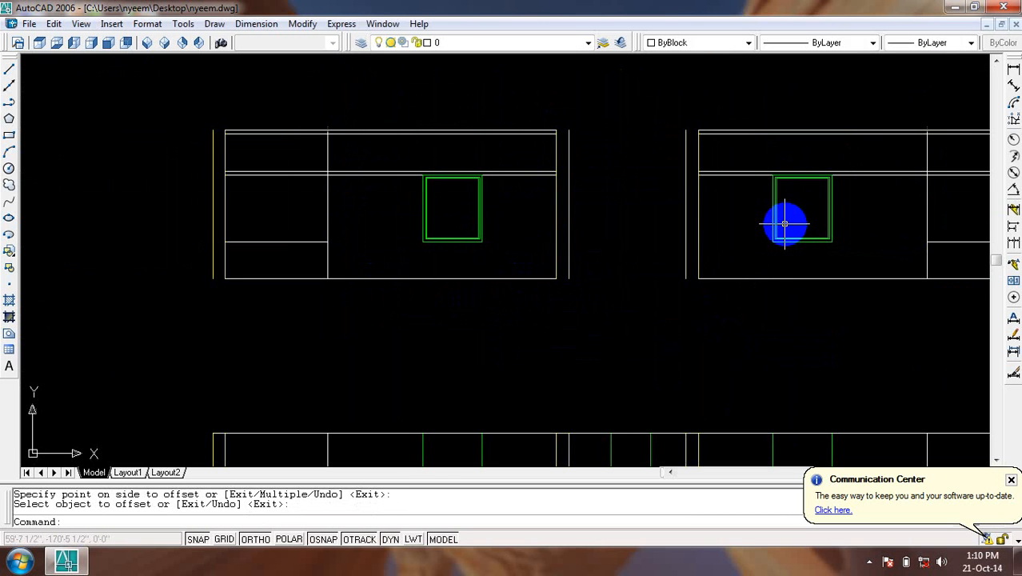
Draw a vertical centre line across the innermost rectangle of the left block's window, from its top edge to its bottom edge.
{"action": "type", "text": "l"}
{"action": "key", "text": "Return"}
{"action": "scroll", "coordinate": [452, 182], "scroll_direction": "up", "scroll_amount": 4}
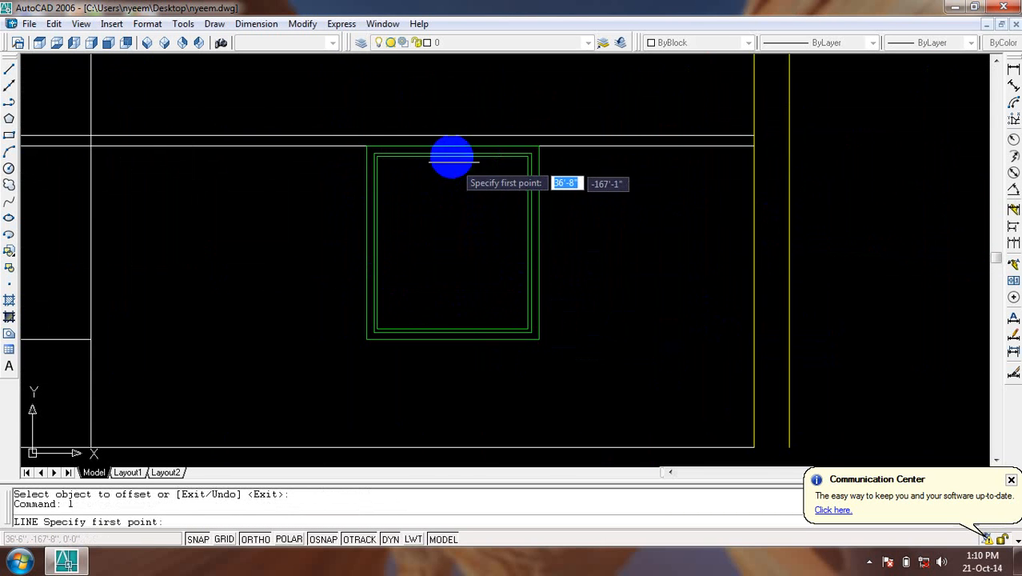
{"action": "left_click", "coordinate": [453, 156]}
{"action": "left_click", "coordinate": [452, 329]}
{"action": "key", "text": "Return"}
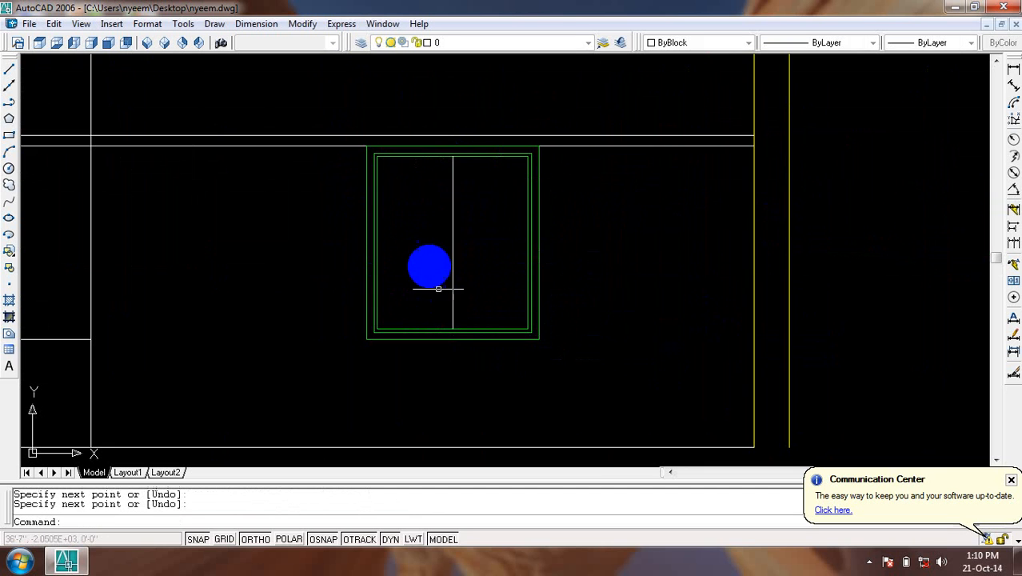
Draw a matching vertical centre line through the innermost rectangle of the right block's window.
{"action": "scroll", "coordinate": [468, 254], "scroll_direction": "down", "scroll_amount": 4}
{"action": "middle_click_drag", "start_coordinate": [854, 247], "coordinate": [654, 240]}
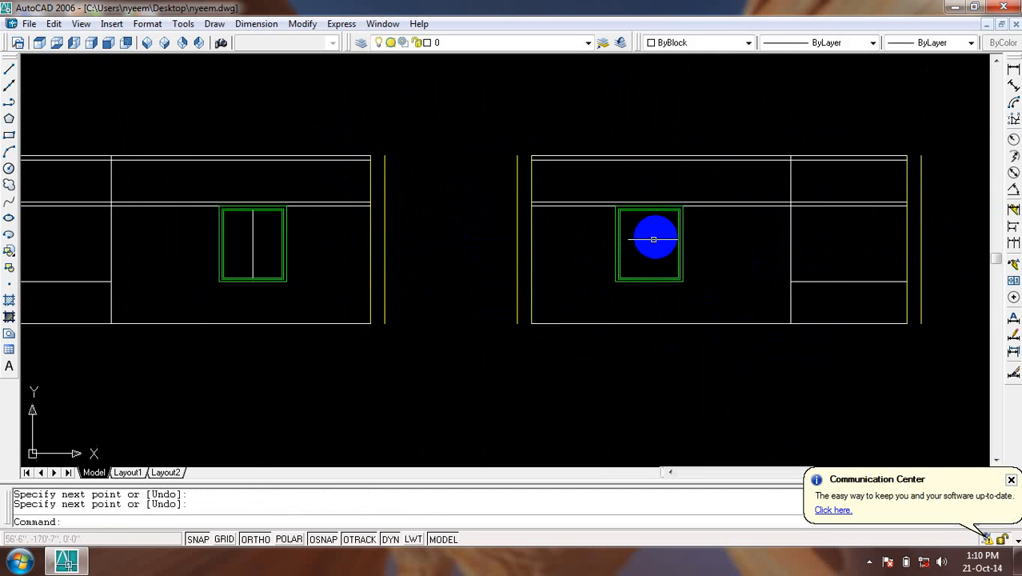
{"action": "scroll", "coordinate": [654, 240], "scroll_direction": "up", "scroll_amount": 5}
{"action": "key", "text": "Return"}
{"action": "left_click", "coordinate": [629, 148]}
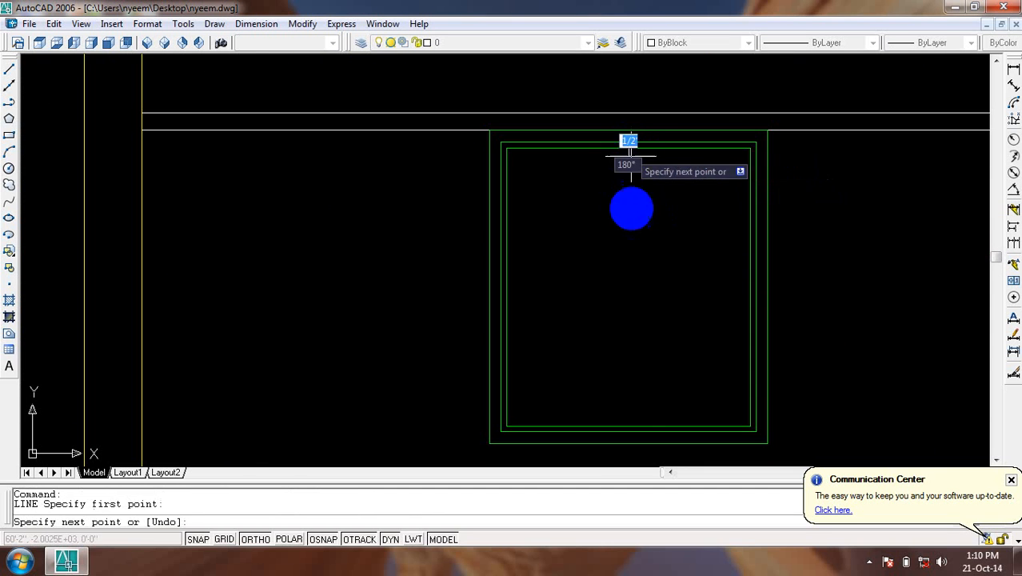
{"action": "left_click", "coordinate": [627, 426]}
{"action": "key", "text": "Return"}
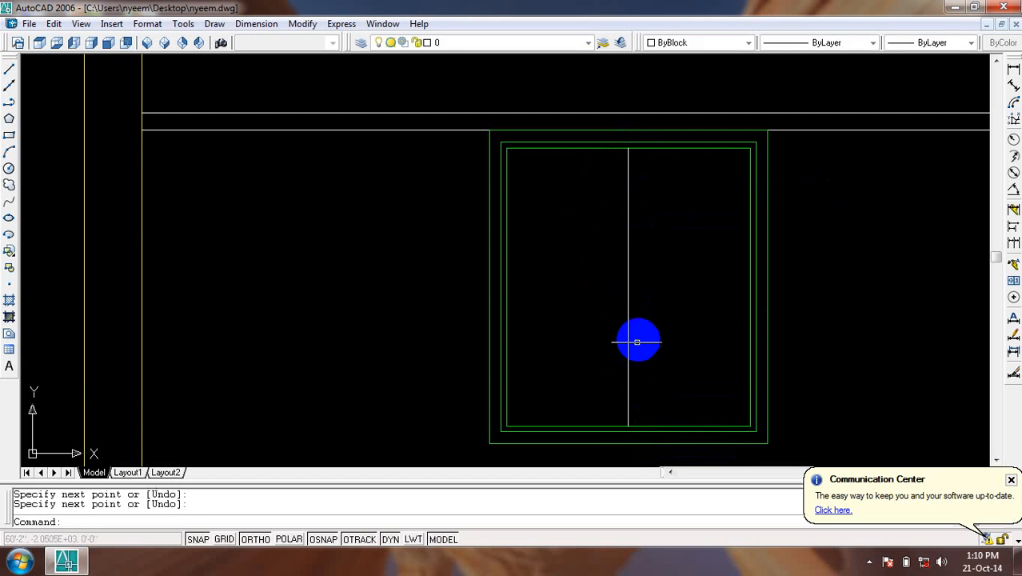
Offset the centre line of the right block's window by 0.5" to both sides.
{"action": "type", "text": "o"}
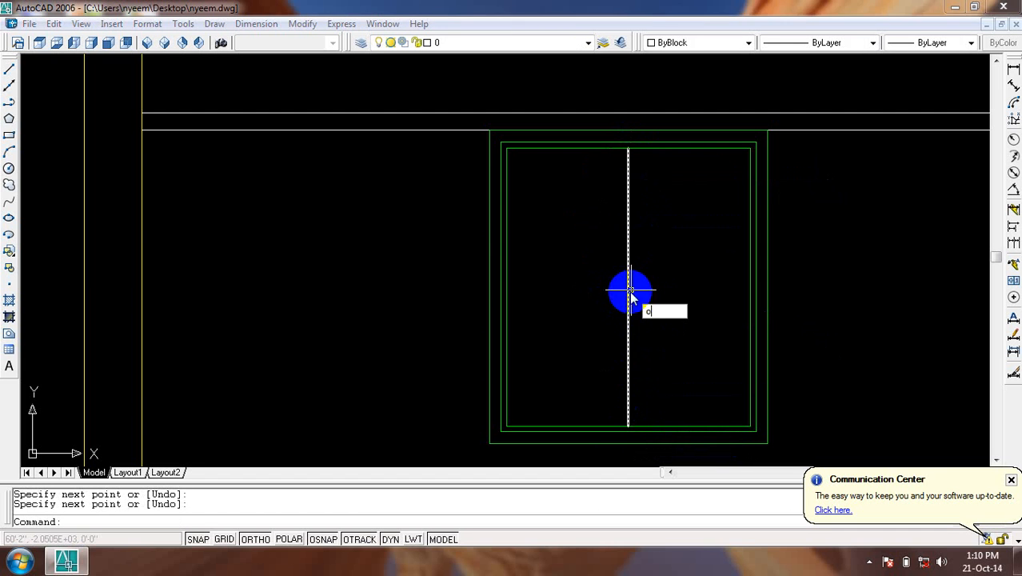
{"action": "key", "text": "Return"}
{"action": "type", "text": ".5"}
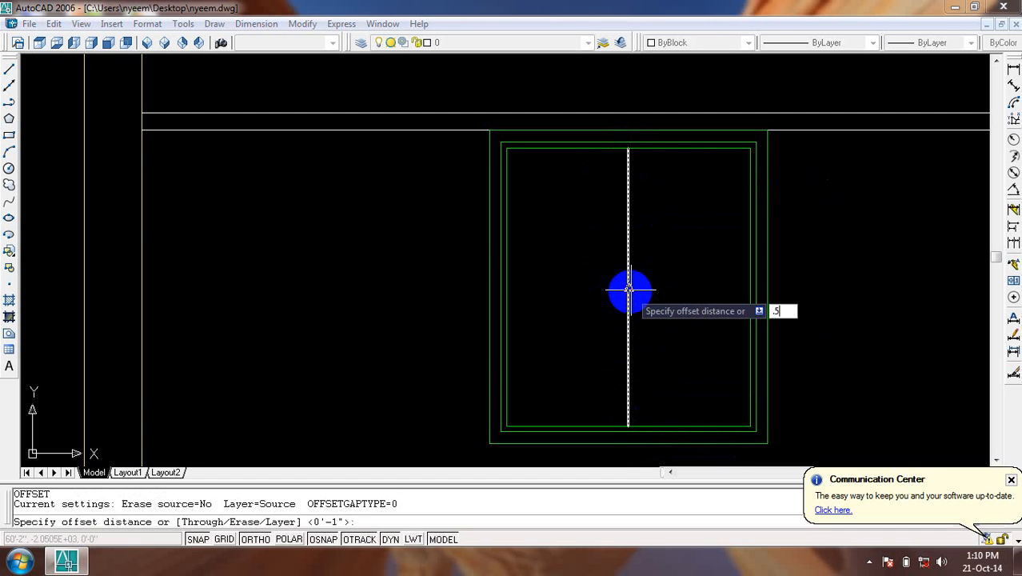
{"action": "key", "text": "Return"}
{"action": "scroll", "coordinate": [628, 289], "scroll_direction": "up", "scroll_amount": 2}
{"action": "left_click", "coordinate": [623, 290]}
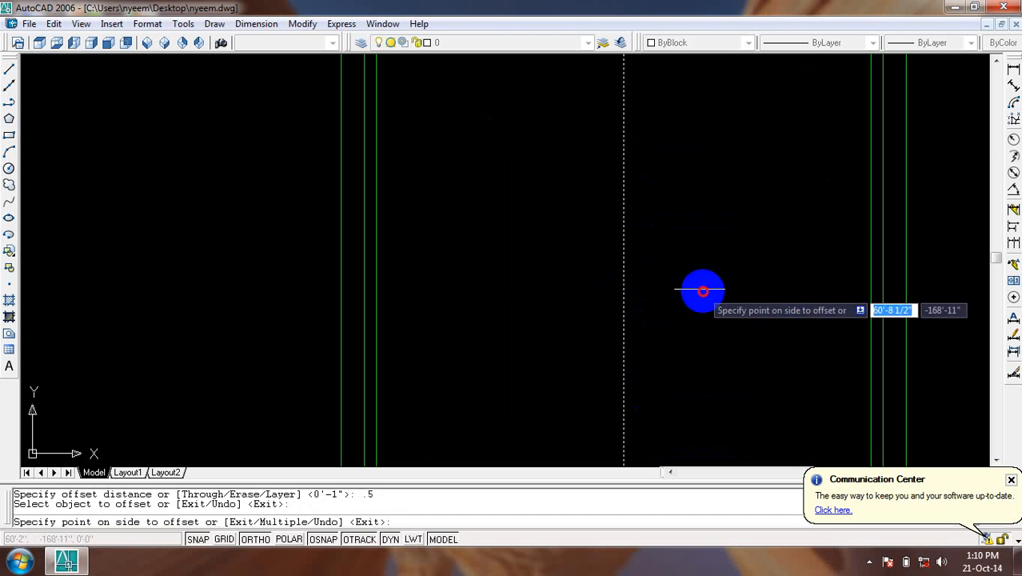
{"action": "left_click", "coordinate": [695, 289]}
{"action": "left_click", "coordinate": [623, 306]}
{"action": "left_click", "coordinate": [565, 306]}
{"action": "scroll", "coordinate": [590, 310], "scroll_direction": "down", "scroll_amount": 6}
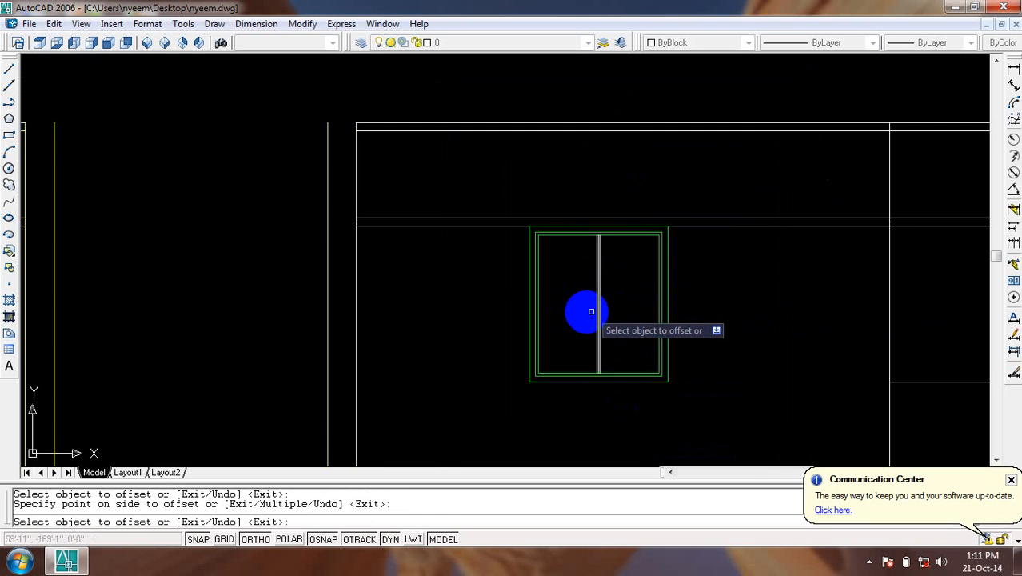
Offset the centre line of the left block's window to both sides by the same 0.5" distance.
{"action": "middle_click_drag", "start_coordinate": [726, 318], "coordinate": [303, 331]}
{"action": "scroll", "coordinate": [232, 321], "scroll_direction": "up", "scroll_amount": 3}
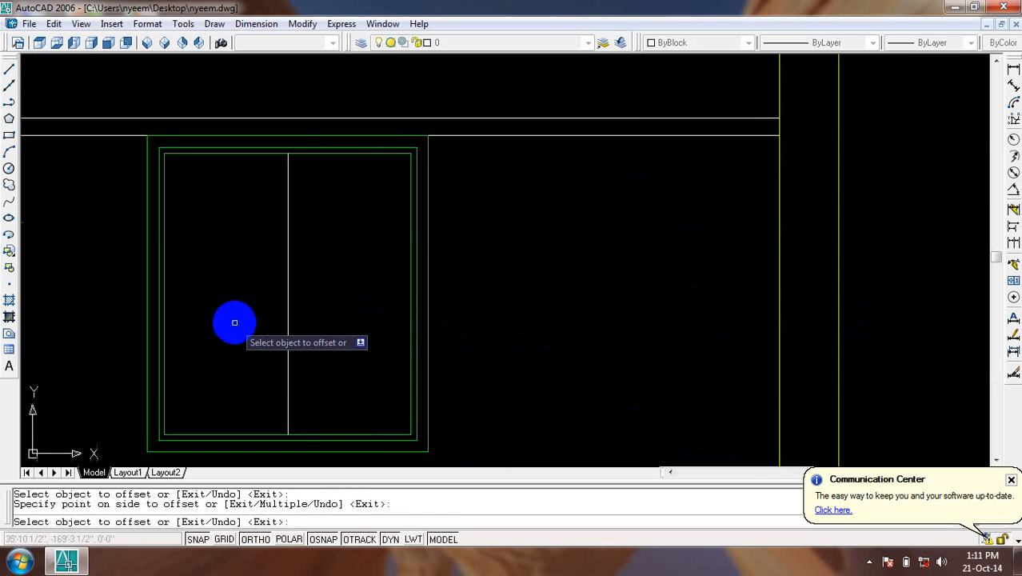
{"action": "left_click", "coordinate": [287, 320]}
{"action": "left_click", "coordinate": [280, 324]}
{"action": "scroll", "coordinate": [318, 334], "scroll_direction": "up", "scroll_amount": 3}
{"action": "left_click", "coordinate": [322, 335]}
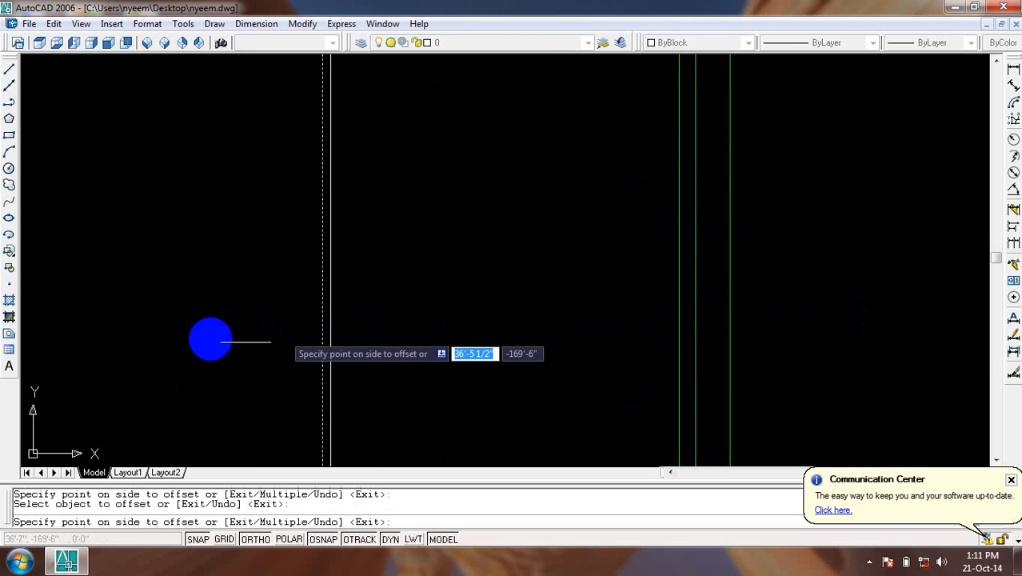
{"action": "left_click", "coordinate": [210, 337]}
{"action": "key", "text": "Escape"}
Erase the original centre lines in both windows, keeping only the offset pairs as mullions.
{"action": "left_click", "coordinate": [322, 359]}
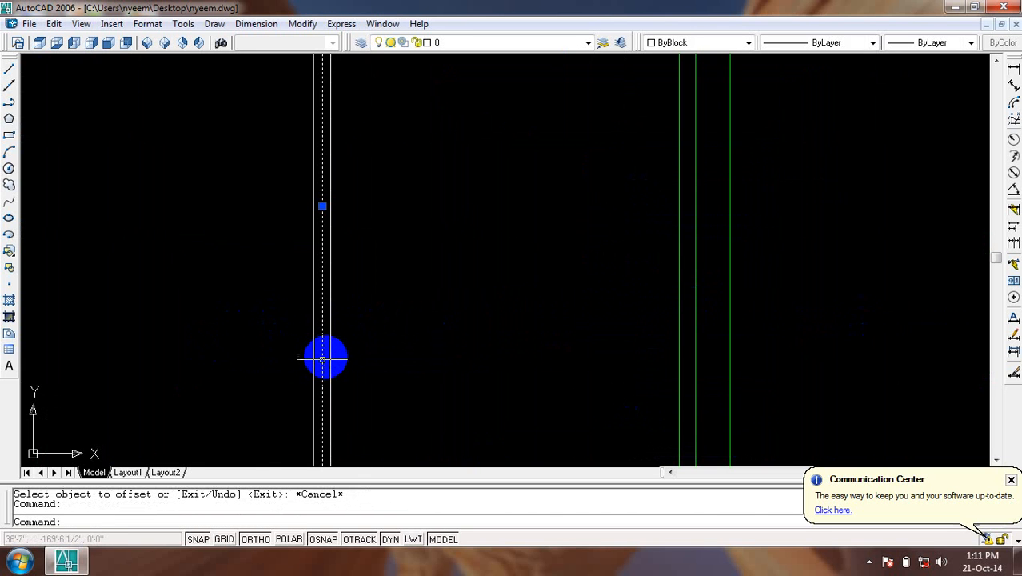
{"action": "key", "text": "Delete"}
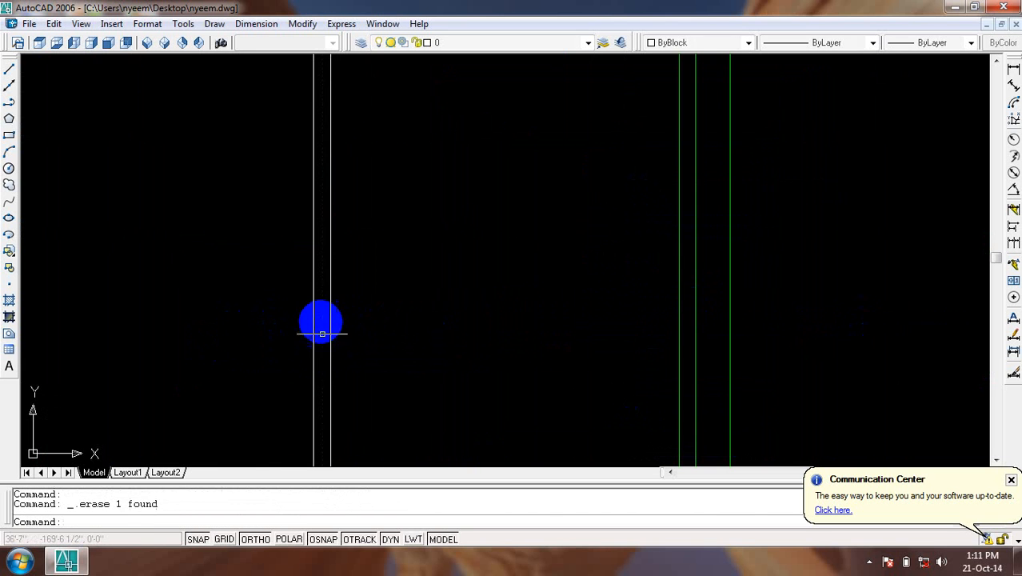
{"action": "scroll", "coordinate": [321, 333], "scroll_direction": "down", "scroll_amount": 3}
{"action": "middle_click_drag", "start_coordinate": [814, 312], "coordinate": [368, 309]}
{"action": "middle_click_drag", "start_coordinate": [804, 358], "coordinate": [320, 336]}
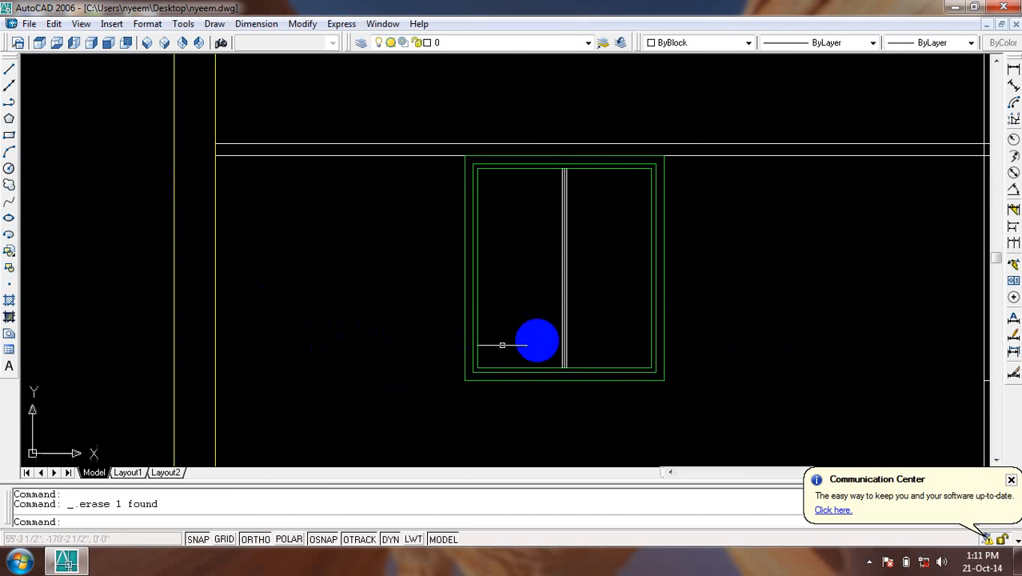
{"action": "scroll", "coordinate": [562, 321], "scroll_direction": "up", "scroll_amount": 4}
{"action": "left_click", "coordinate": [568, 321]}
{"action": "key", "text": "Delete"}
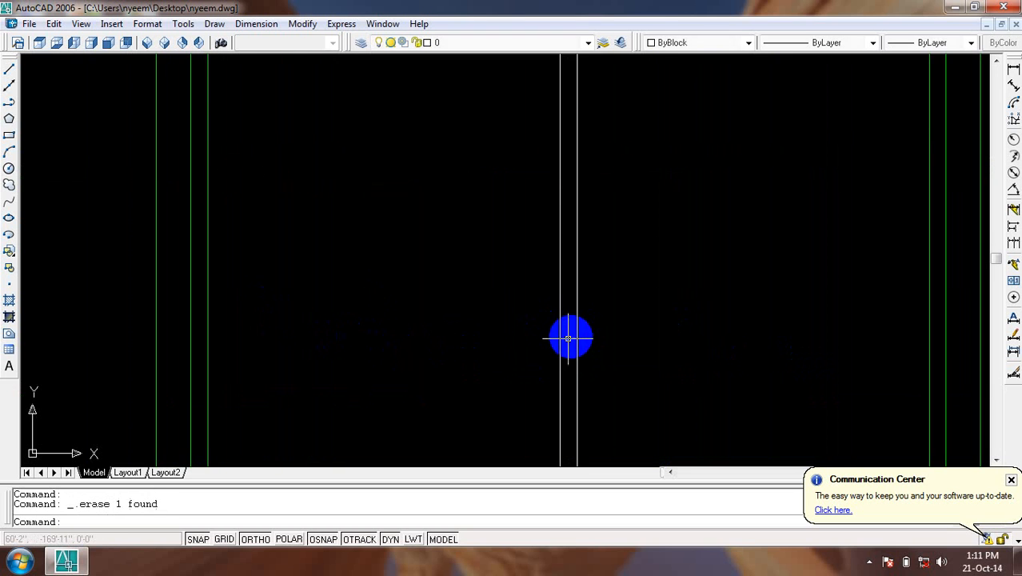
Change the mullion lines of both windows to green.
{"action": "scroll", "coordinate": [571, 334], "scroll_direction": "down", "scroll_amount": 3}
{"action": "left_click", "coordinate": [597, 280]}
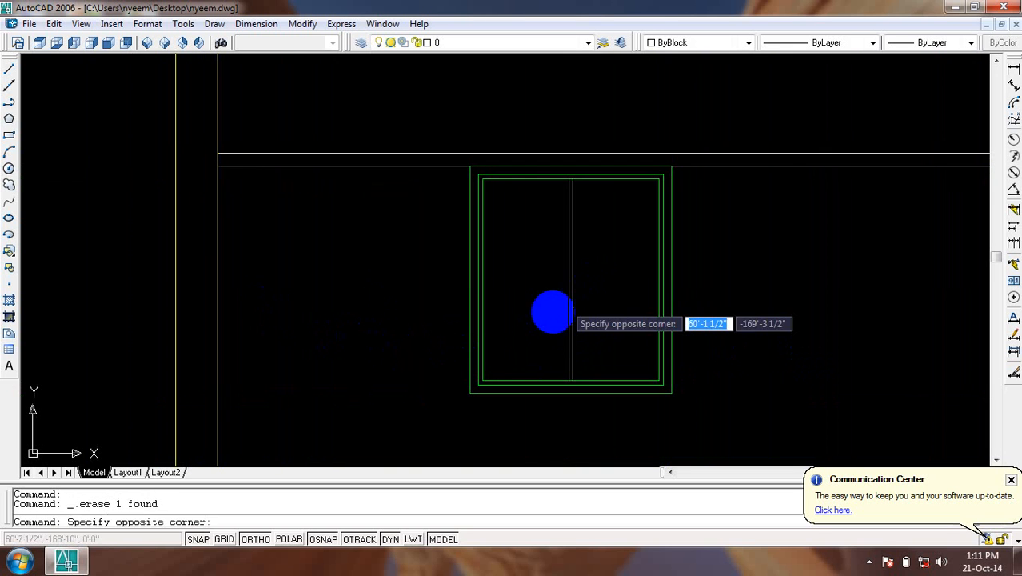
{"action": "left_click", "coordinate": [550, 313]}
{"action": "scroll", "coordinate": [575, 305], "scroll_direction": "down", "scroll_amount": 6}
{"action": "scroll", "coordinate": [370, 334], "scroll_direction": "up", "scroll_amount": 5}
{"action": "left_click", "coordinate": [438, 285]}
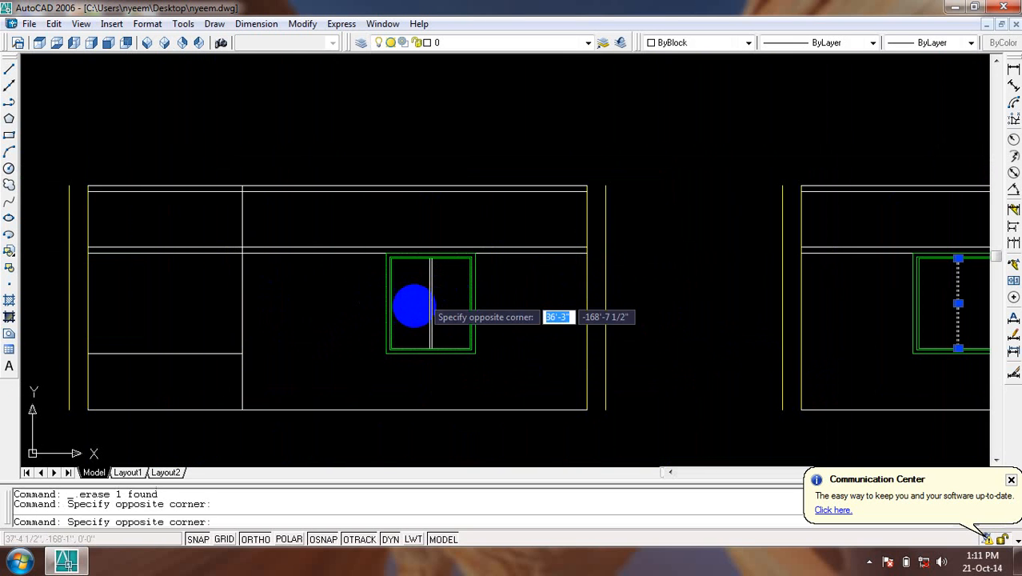
{"action": "left_click", "coordinate": [411, 304]}
{"action": "left_click", "coordinate": [711, 44]}
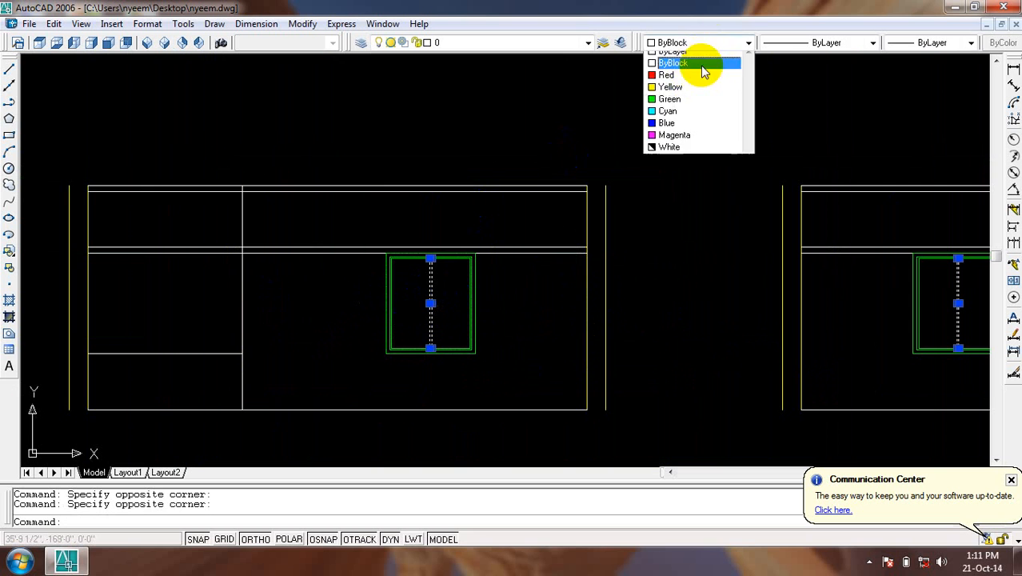
{"action": "left_click", "coordinate": [676, 102]}
{"action": "key", "text": "Escape"}
Save the drawing.
{"action": "scroll", "coordinate": [505, 240], "scroll_direction": "down", "scroll_amount": 3}
{"action": "middle_click_drag", "start_coordinate": [608, 281], "coordinate": [456, 306]}
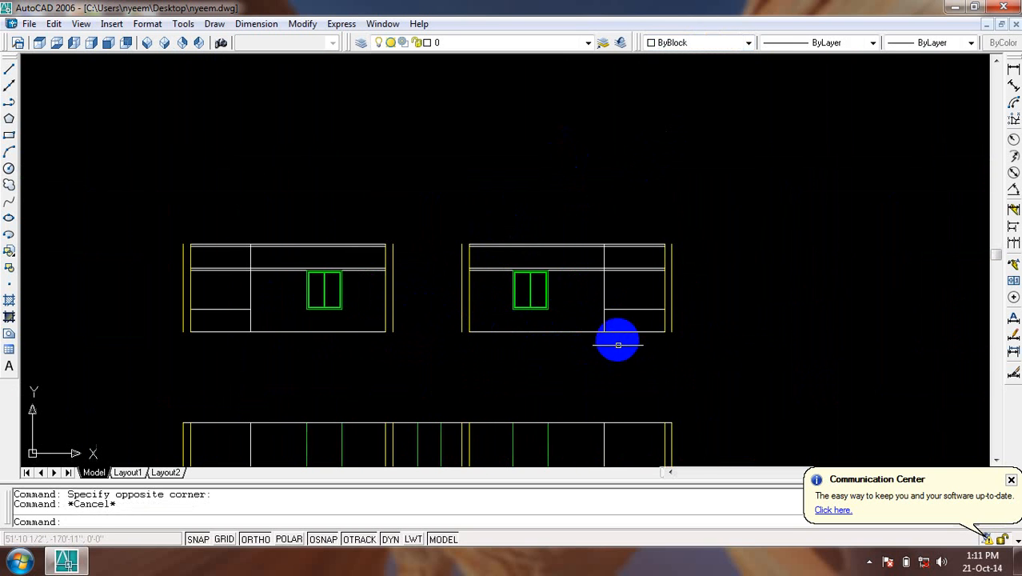
{"action": "scroll", "coordinate": [618, 339], "scroll_direction": "up", "scroll_amount": 3}
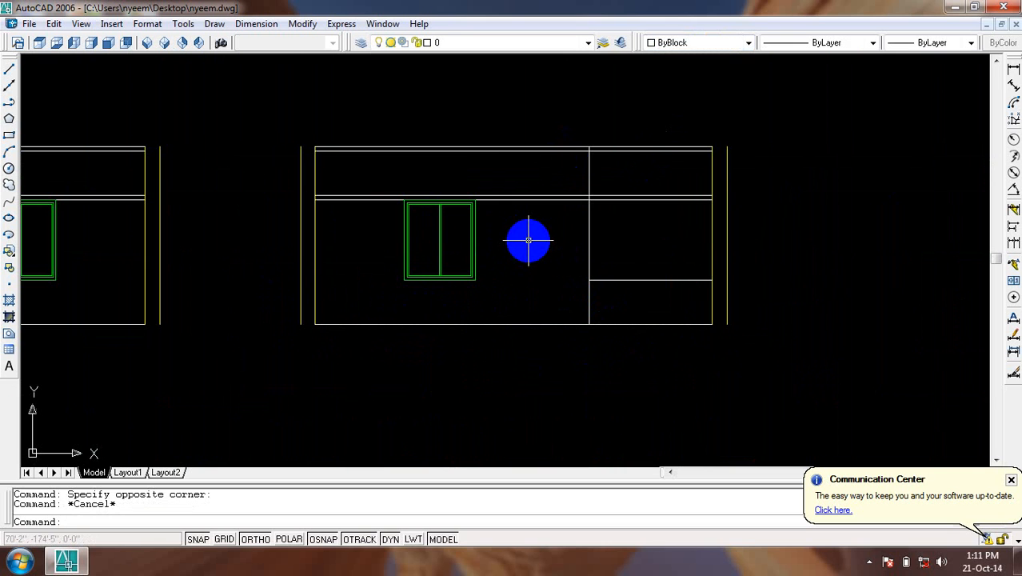
{"action": "key", "text": "Escape"}
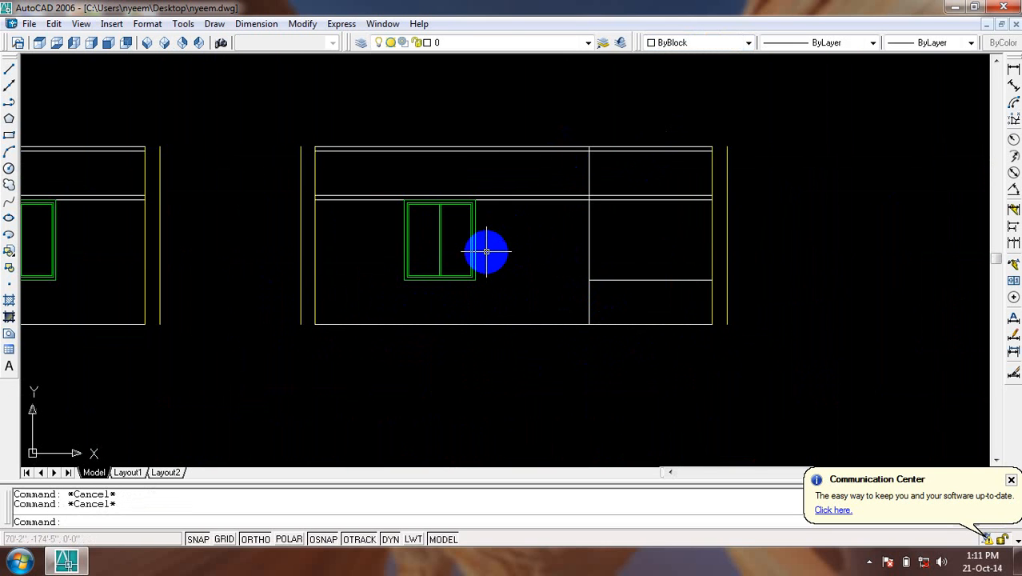
{"action": "key", "text": "ctrl+s"}
{"action": "key", "text": "Escape"}
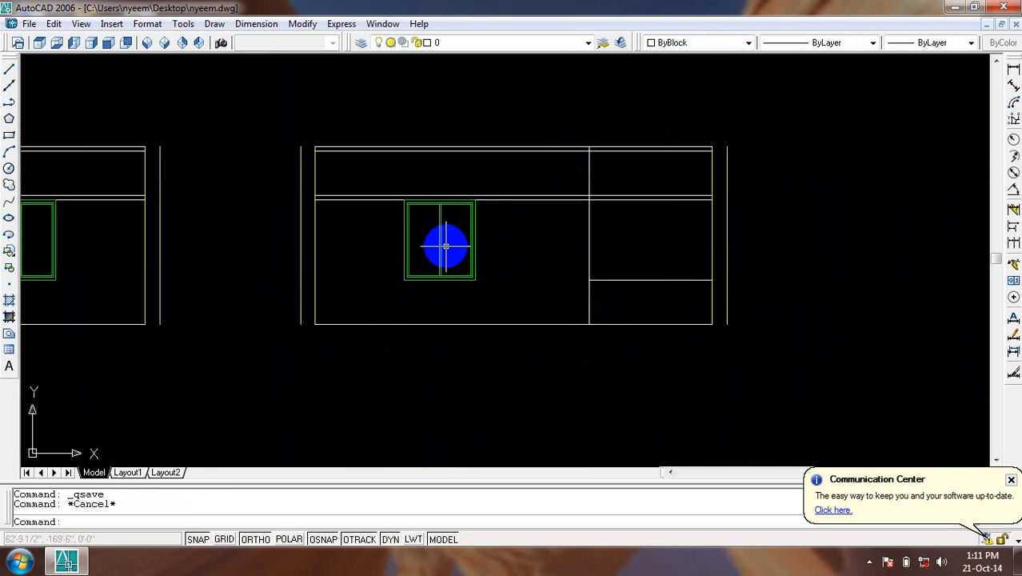
{"action": "scroll", "coordinate": [445, 242], "scroll_direction": "up", "scroll_amount": 6}
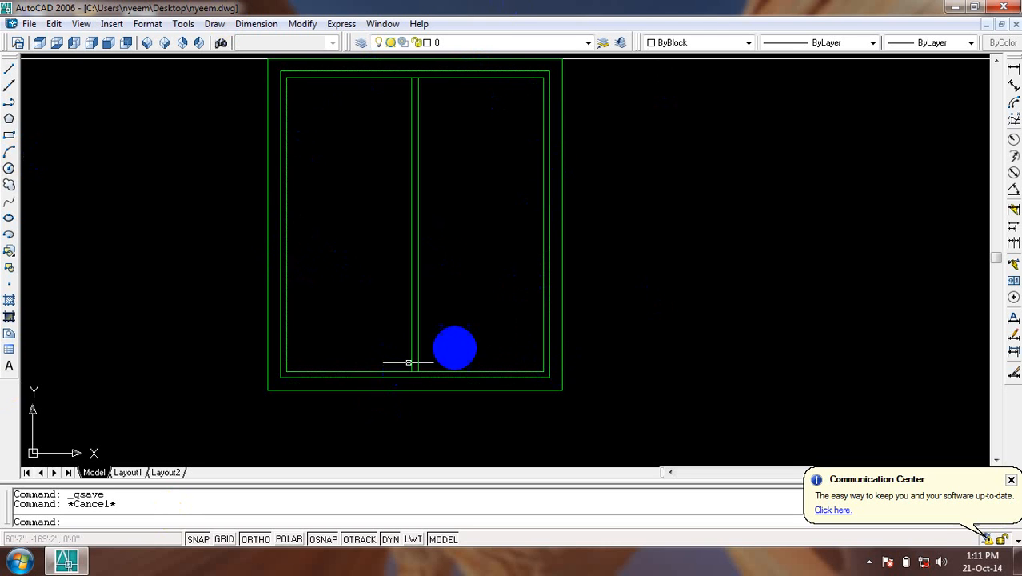
{"action": "scroll", "coordinate": [405, 281], "scroll_direction": "down", "scroll_amount": 6}
{"action": "mouse_move", "coordinate": [630, 316]}
{"action": "middle_mouse_down"}
{"action": "mouse_move", "coordinate": [609, 308]}
{"action": "mouse_move", "coordinate": [595, 283]}
{"action": "middle_mouse_up"}
{"action": "scroll", "coordinate": [600, 298], "scroll_direction": "down", "scroll_amount": 2}
{"action": "middle_click_drag", "start_coordinate": [506, 287], "coordinate": [654, 347]}
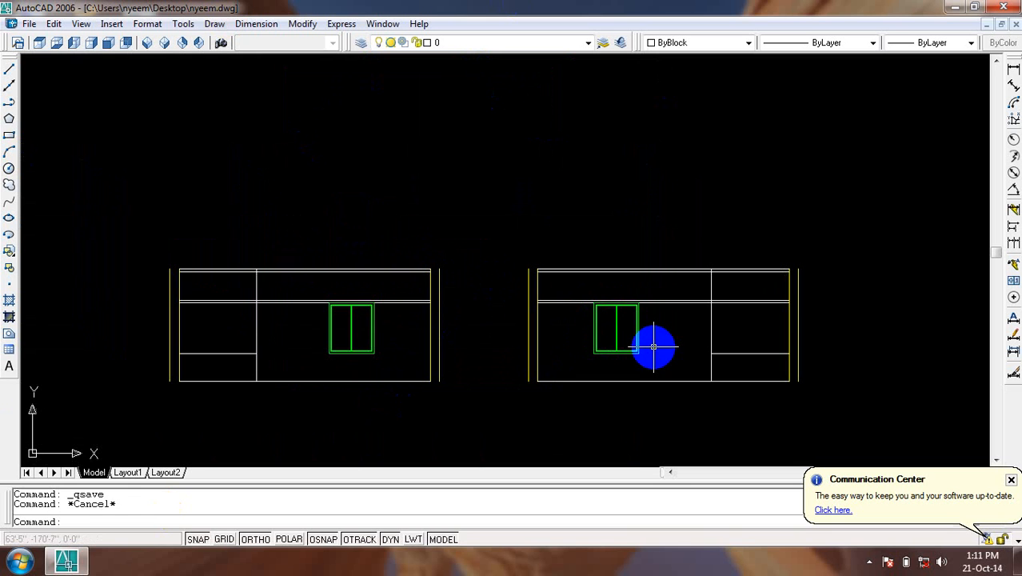
Trim the upper of the two middle horizontal lines out of the right block's end bay beyond the vertical division line.
{"action": "scroll", "coordinate": [787, 371], "scroll_direction": "up", "scroll_amount": 5}
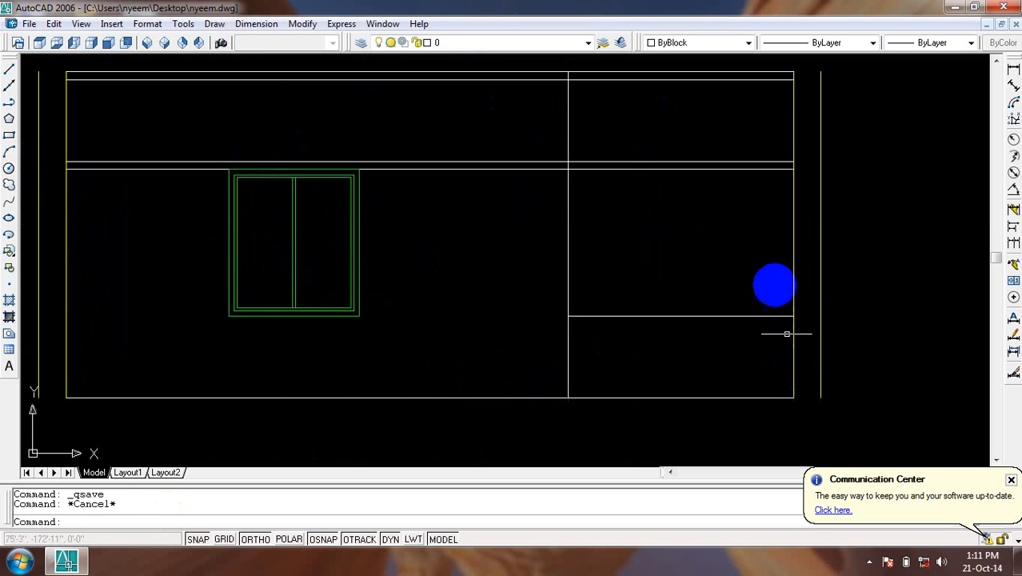
{"action": "mouse_move", "coordinate": [693, 337]}
{"action": "middle_mouse_down"}
{"action": "mouse_move", "coordinate": [581, 315]}
{"action": "mouse_move", "coordinate": [598, 238]}
{"action": "mouse_move", "coordinate": [581, 265]}
{"action": "middle_mouse_up"}
{"action": "type", "text": "t"}
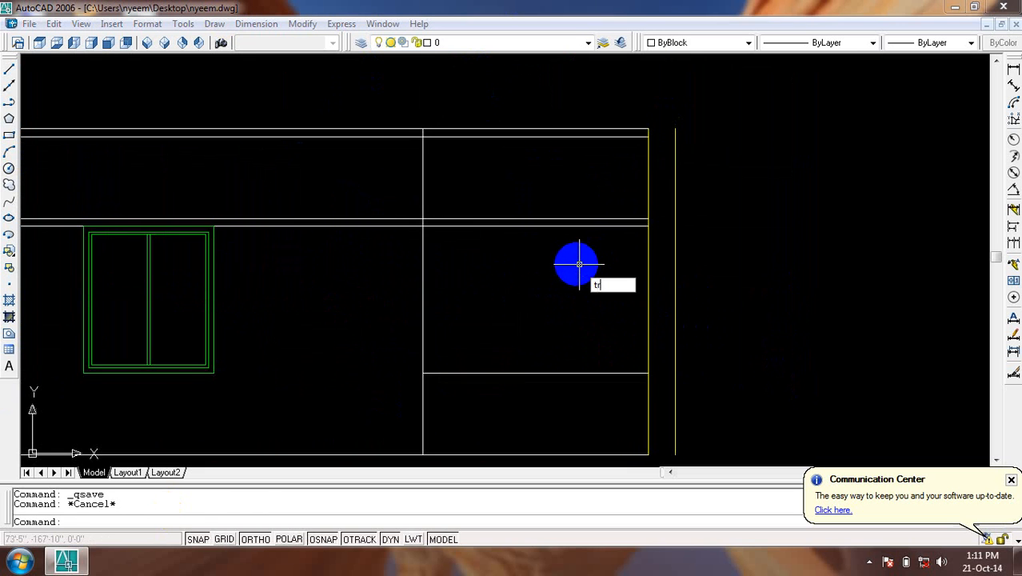
{"action": "type", "text": "r"}
{"action": "key", "text": "Return"}
{"action": "key", "text": "Return"}
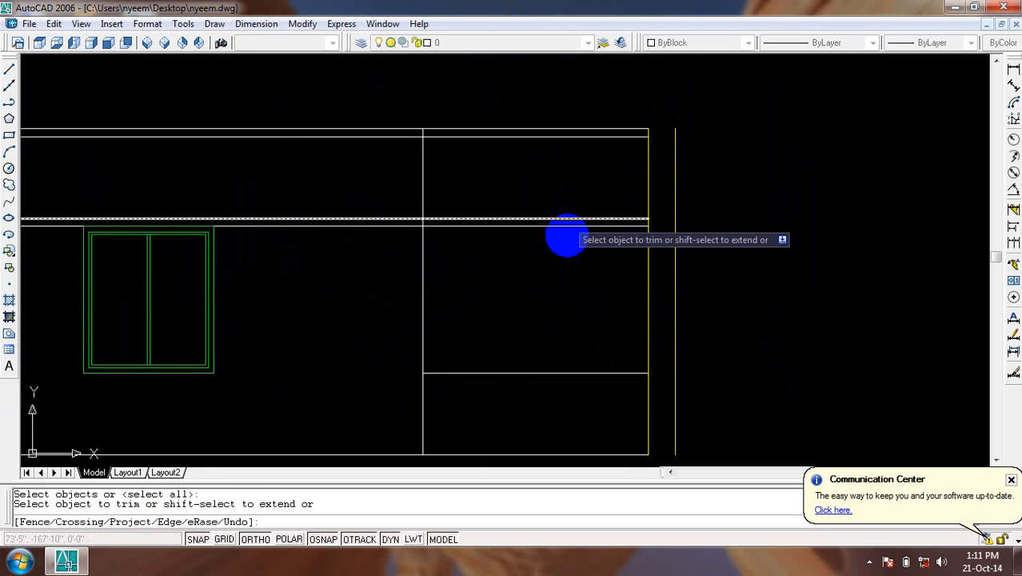
{"action": "scroll", "coordinate": [570, 237], "scroll_direction": "up", "scroll_amount": 1}
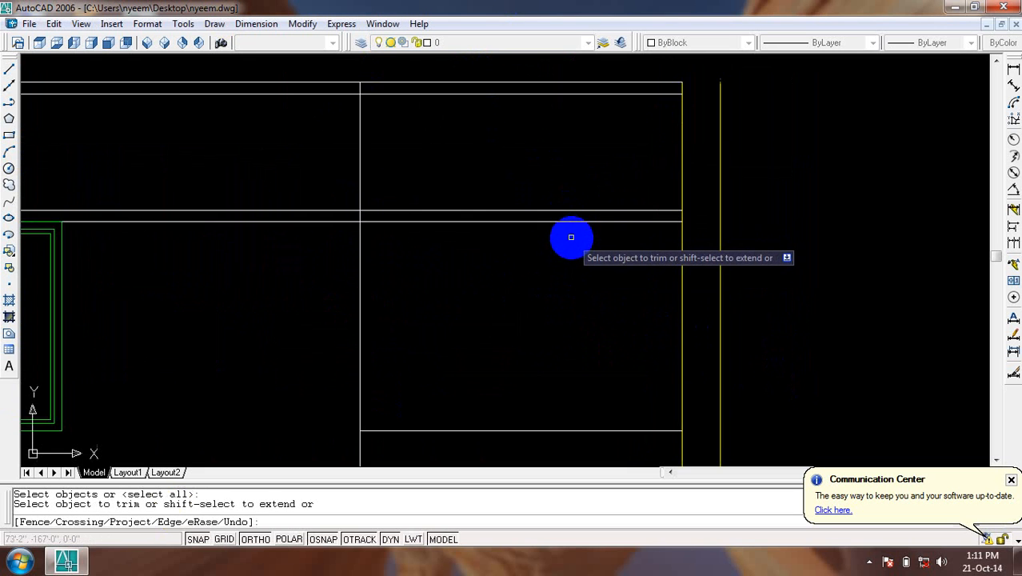
{"action": "left_click", "coordinate": [566, 211]}
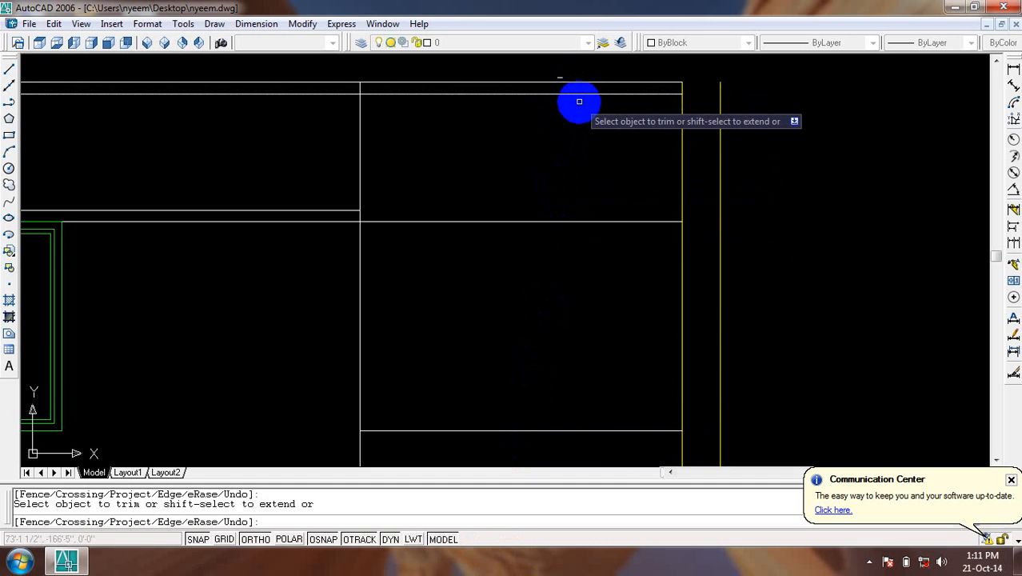
{"action": "middle_click_drag", "start_coordinate": [570, 335], "coordinate": [564, 278]}
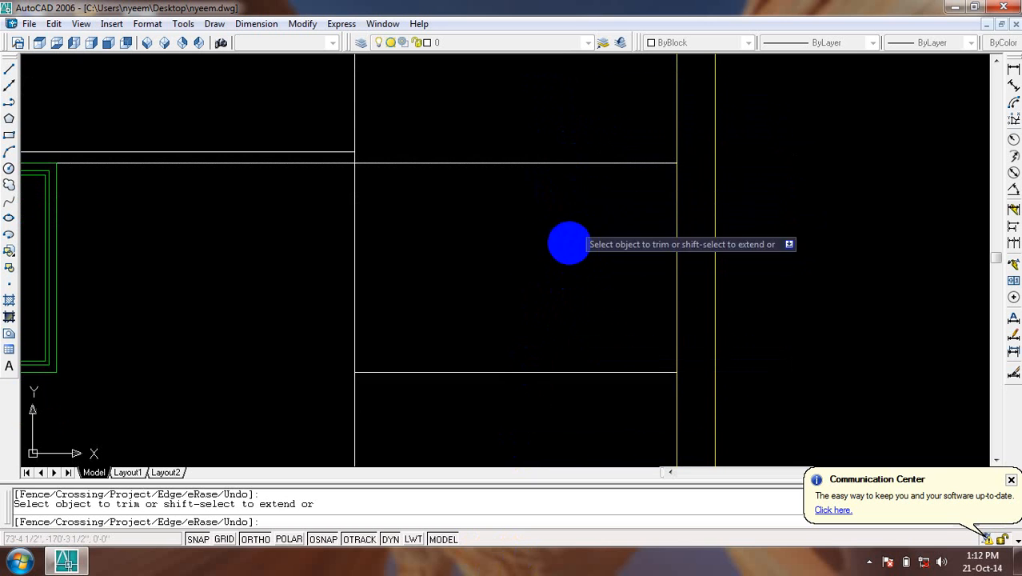
{"action": "middle_click_drag", "start_coordinate": [317, 242], "coordinate": [869, 289]}
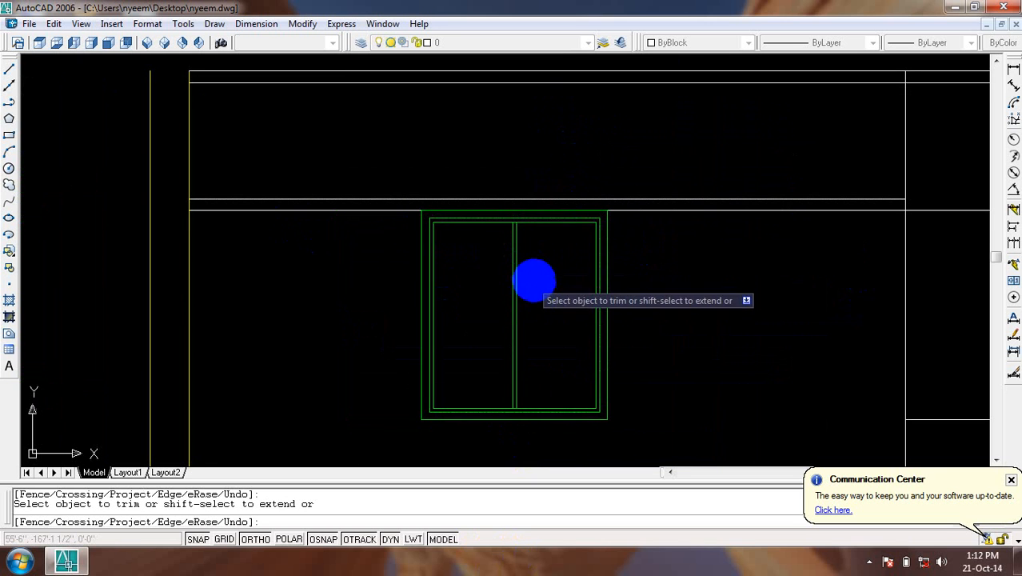
{"action": "middle_click_drag", "start_coordinate": [875, 307], "coordinate": [262, 174]}
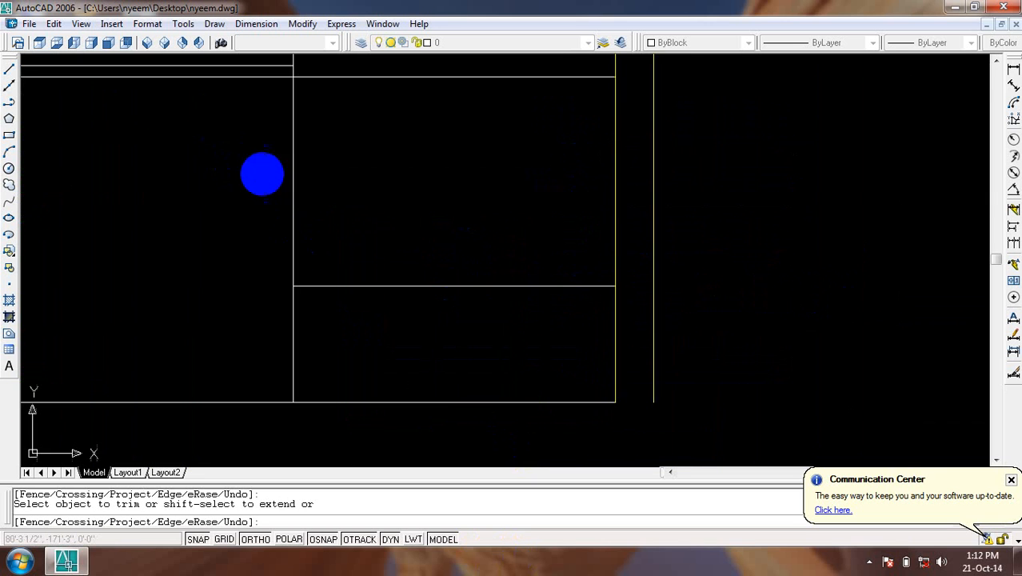
{"action": "mouse_move", "coordinate": [422, 189]}
{"action": "middle_mouse_down"}
{"action": "mouse_move", "coordinate": [448, 327]}
{"action": "mouse_move", "coordinate": [454, 320]}
{"action": "middle_mouse_up"}
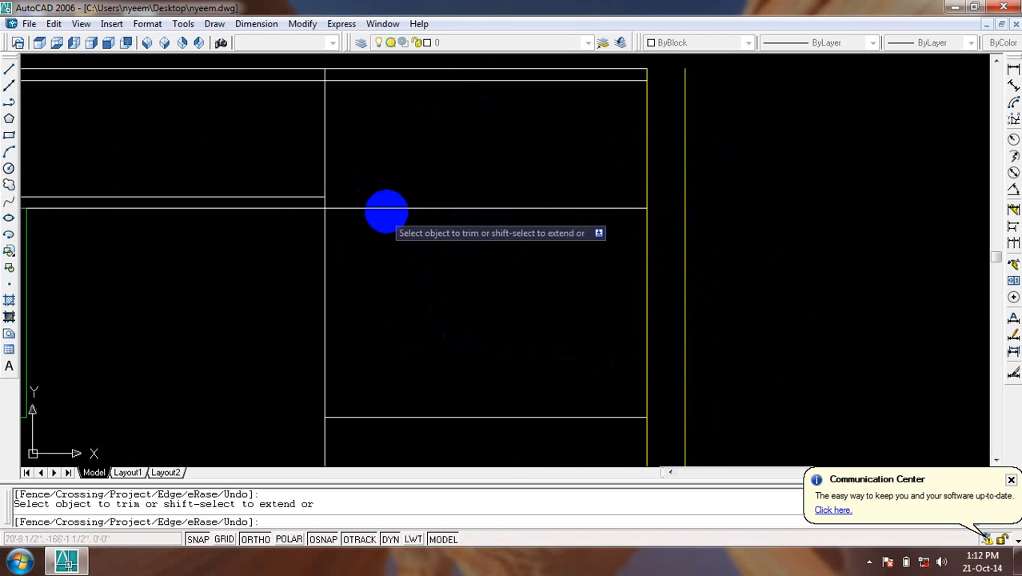
{"action": "middle_click_drag", "start_coordinate": [448, 421], "coordinate": [442, 230]}
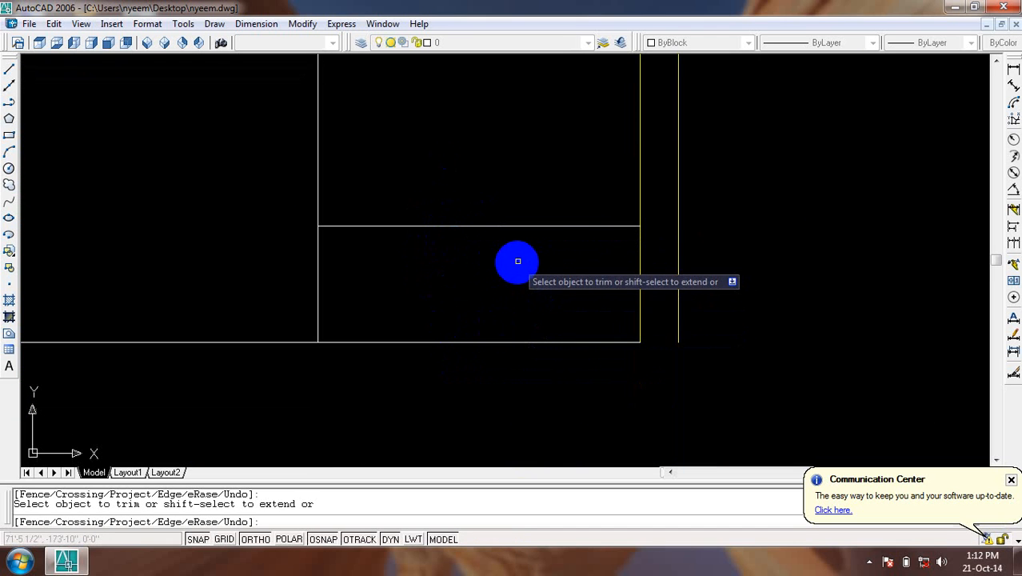
{"action": "key", "text": "Escape"}
{"action": "scroll", "coordinate": [517, 261], "scroll_direction": "down", "scroll_amount": 5}
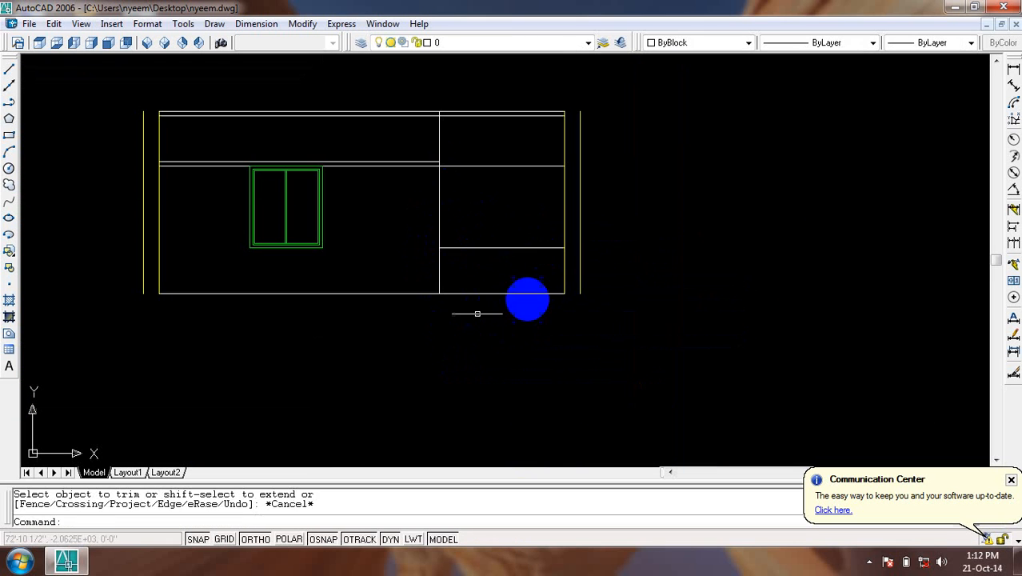
{"action": "scroll", "coordinate": [487, 254], "scroll_direction": "up", "scroll_amount": 4}
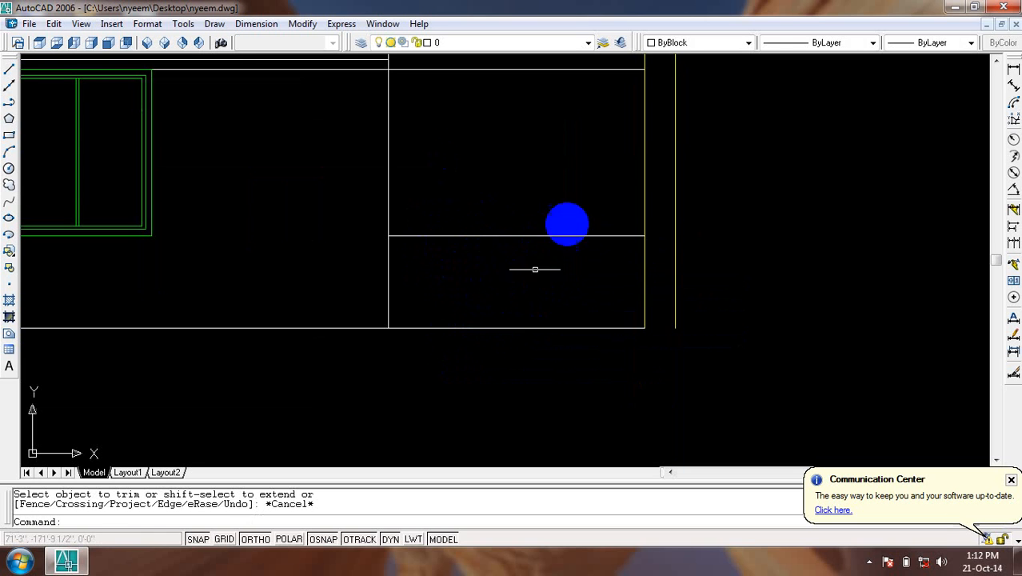
{"action": "middle_click_drag", "start_coordinate": [563, 156], "coordinate": [561, 251]}
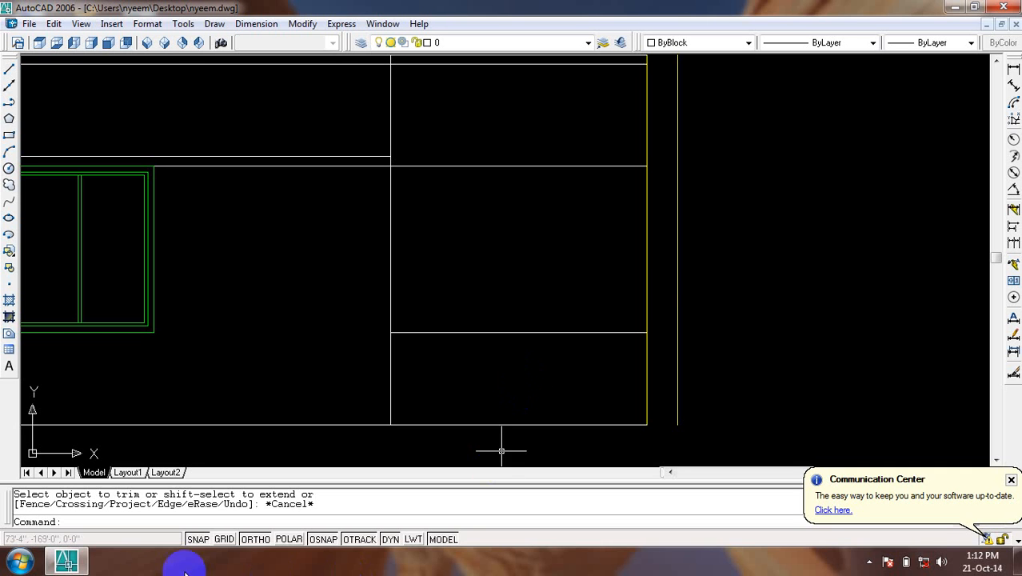
{"action": "left_click", "coordinate": [732, 354]}
{"action": "left_click", "coordinate": [708, 363]}
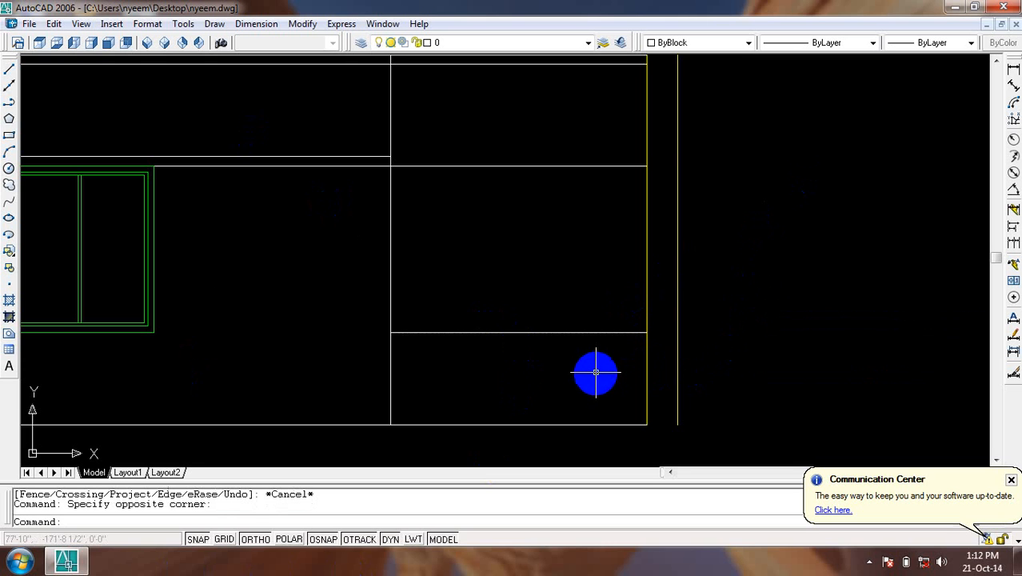
Offset the right block's base line 1' upward.
{"action": "middle_click_drag", "start_coordinate": [547, 384], "coordinate": [530, 361]}
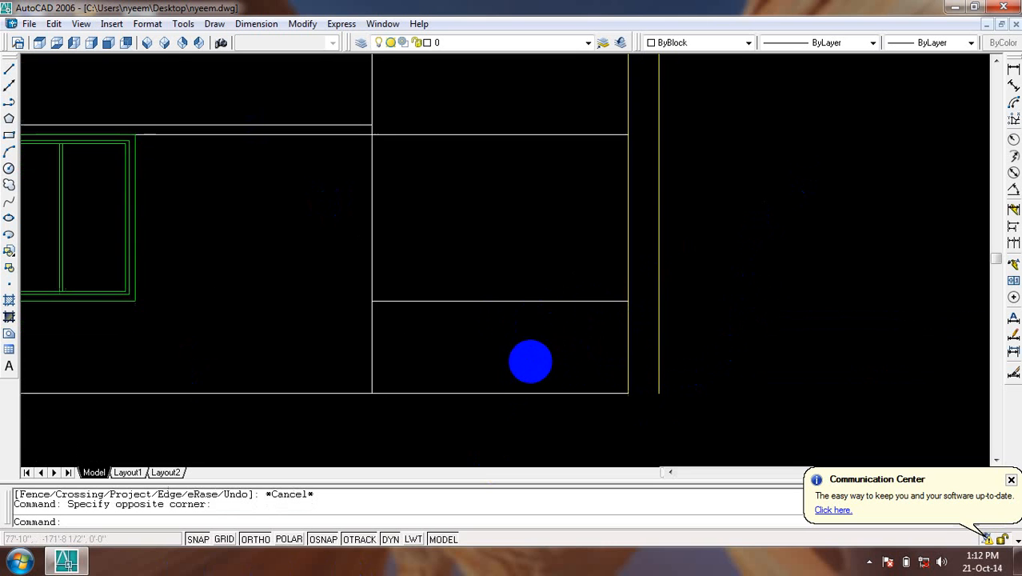
{"action": "type", "text": "o"}
{"action": "key", "text": "Return"}
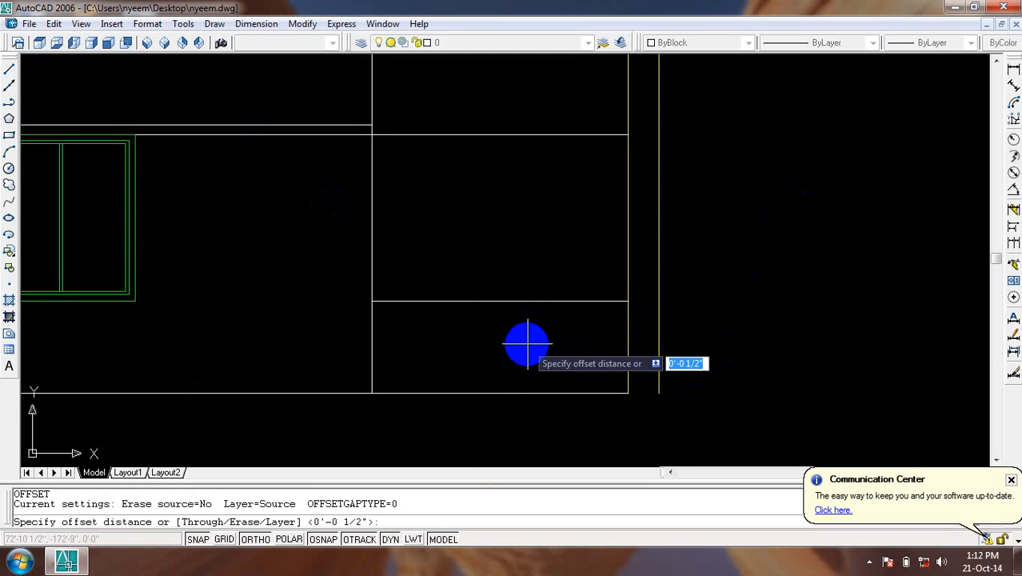
{"action": "type", "text": "1"}
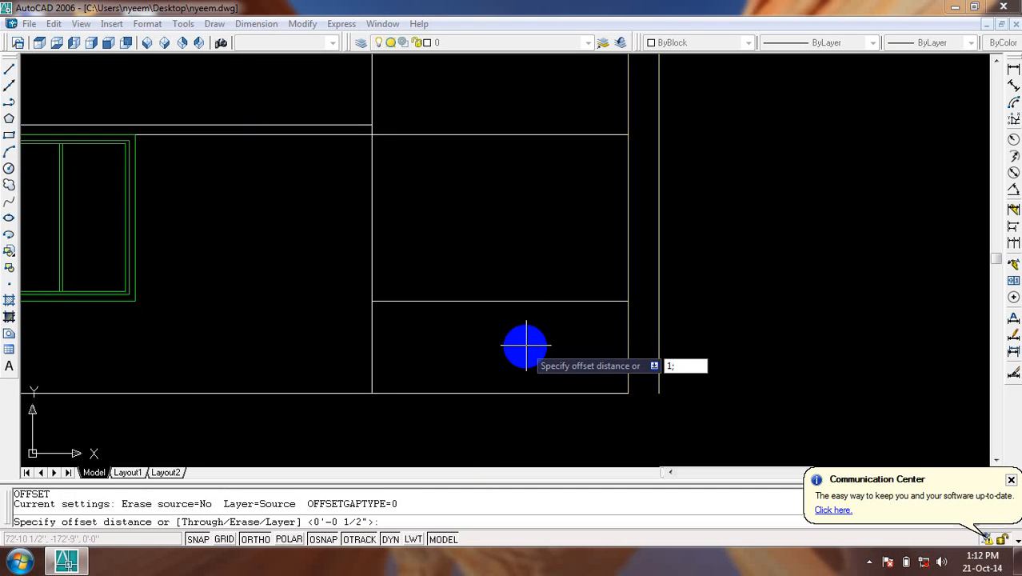
{"action": "key", "text": "Return"}
{"action": "left_click", "coordinate": [520, 393]}
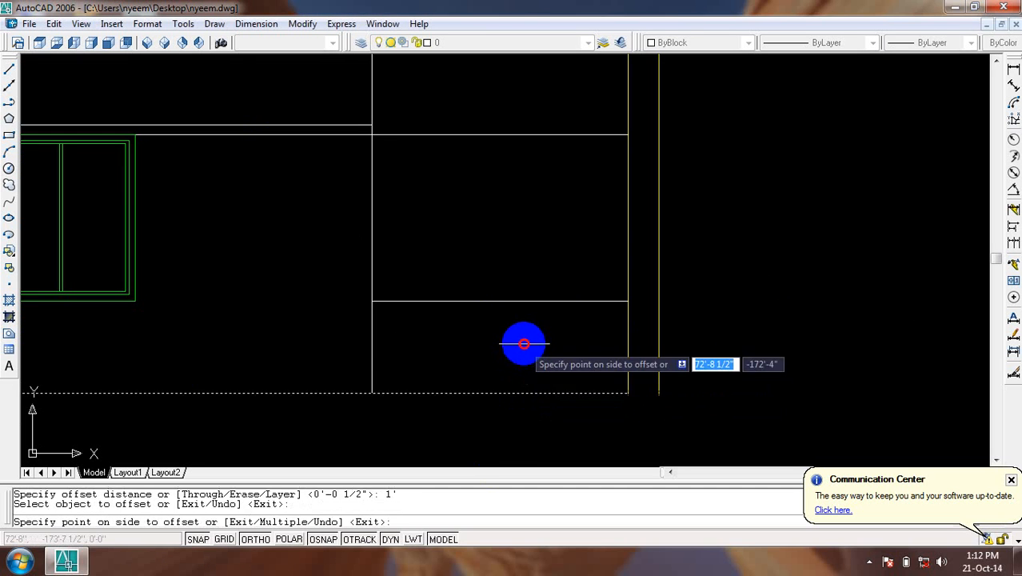
{"action": "left_click", "coordinate": [531, 359]}
{"action": "key", "text": "Escape"}
Trim the new offset line on the window side of the division line, keeping it only within the right block's end bay.
{"action": "type", "text": "tr"}
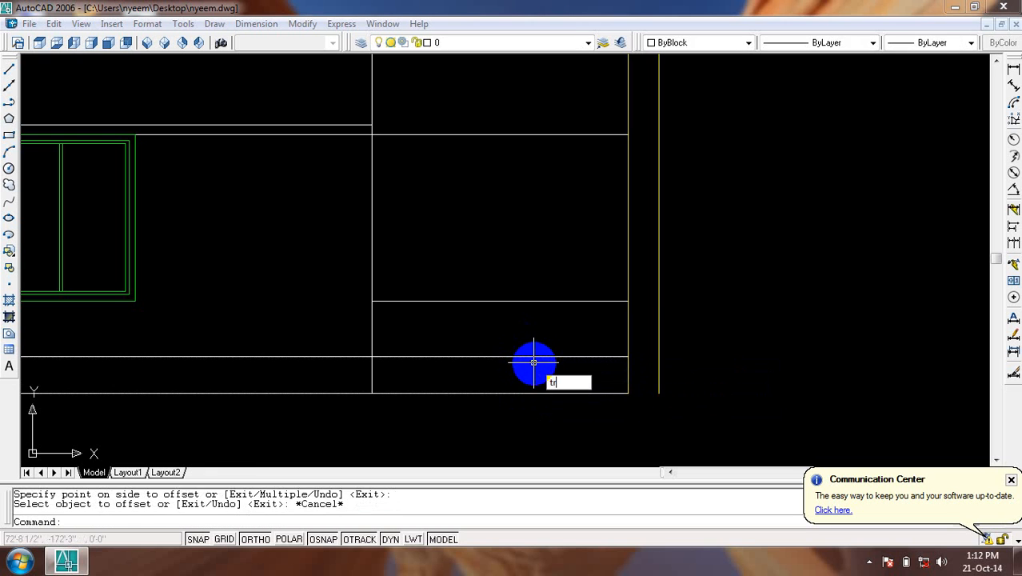
{"action": "key", "text": "Return"}
{"action": "key", "text": "Return"}
{"action": "left_click", "coordinate": [350, 354]}
{"action": "scroll", "coordinate": [406, 347], "scroll_direction": "down", "scroll_amount": 3}
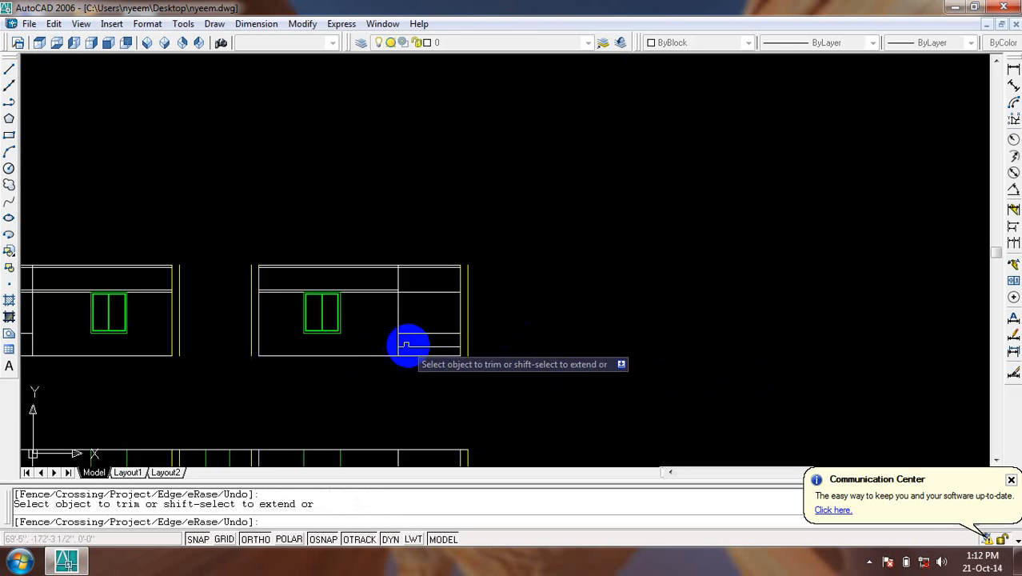
{"action": "scroll", "coordinate": [412, 342], "scroll_direction": "up", "scroll_amount": 3}
{"action": "key", "text": "Escape"}
{"action": "scroll", "coordinate": [481, 323], "scroll_direction": "up", "scroll_amount": 2}
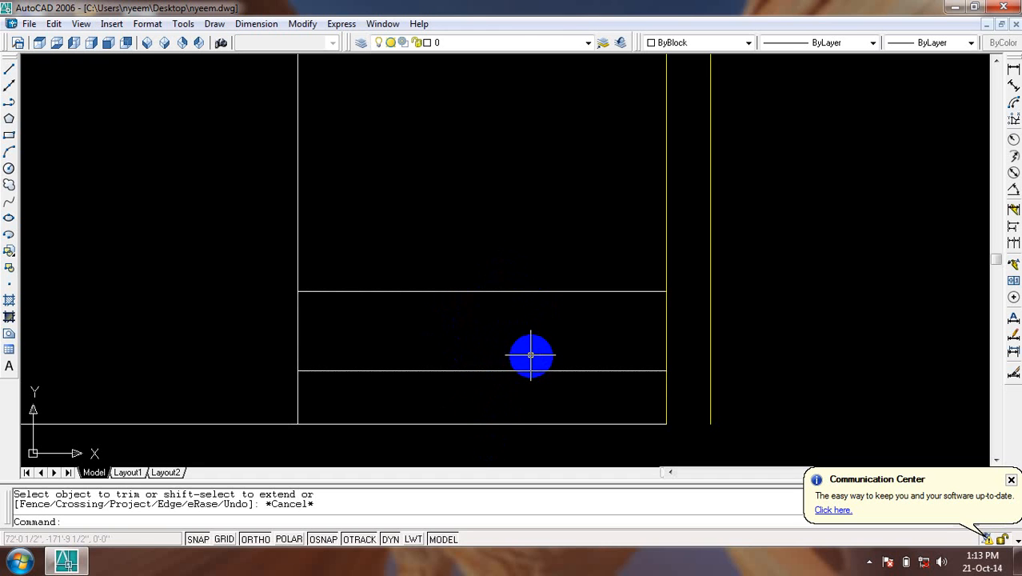
{"action": "type", "text": "o"}
{"action": "key", "text": "Return"}
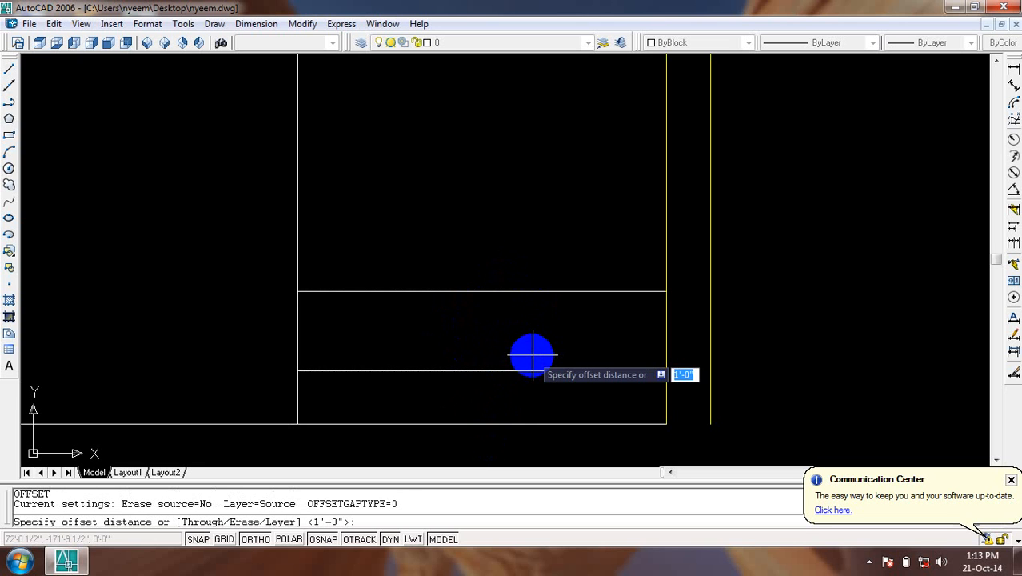
{"action": "key", "text": "Escape"}
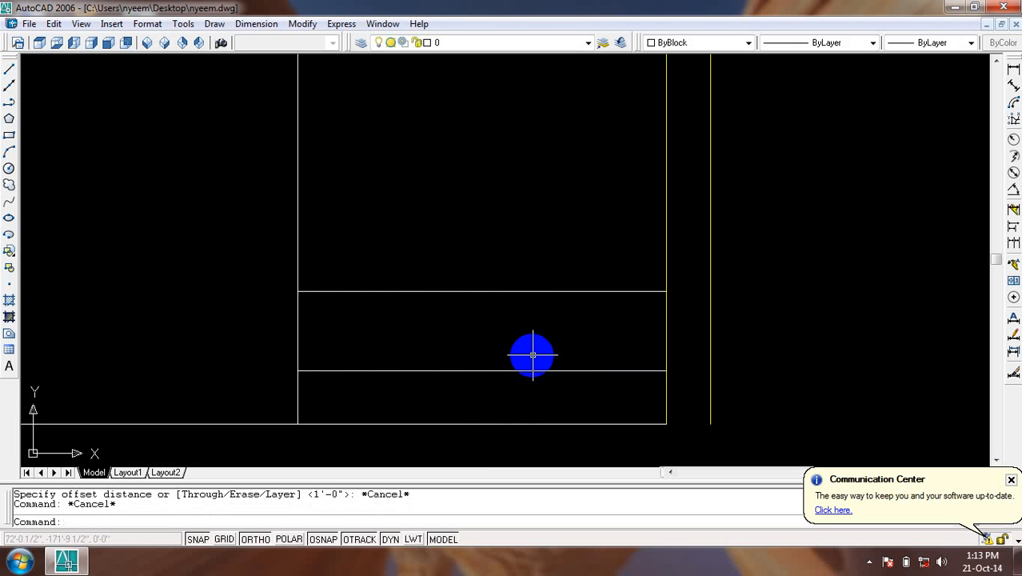
Start a hatch, browse the ANSI, ISO and Other Predefined patterns, and choose ANSI31.
{"action": "type", "text": "h"}
{"action": "key", "text": "Return"}
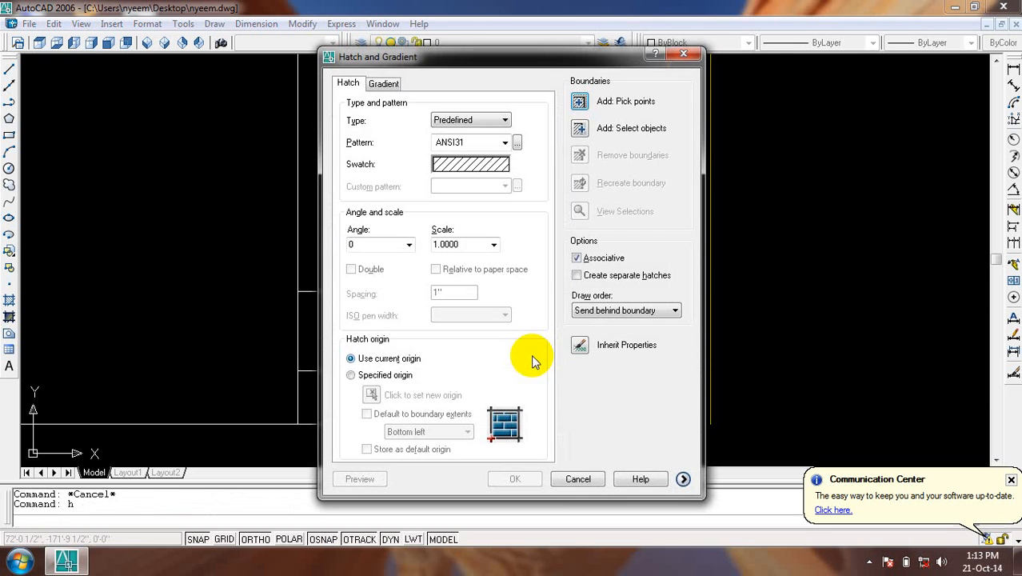
{"action": "left_click", "coordinate": [353, 84]}
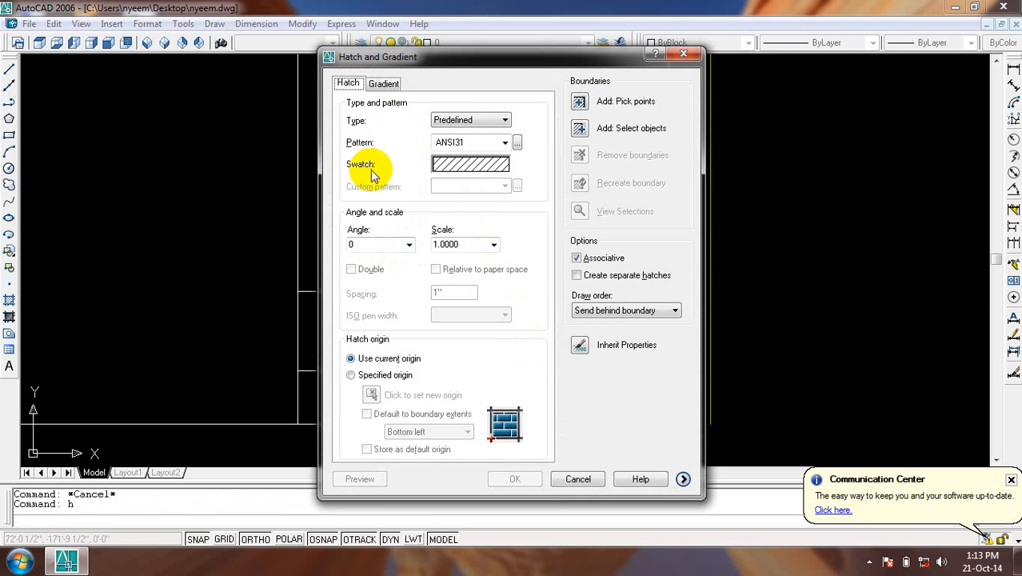
{"action": "left_click", "coordinate": [472, 166]}
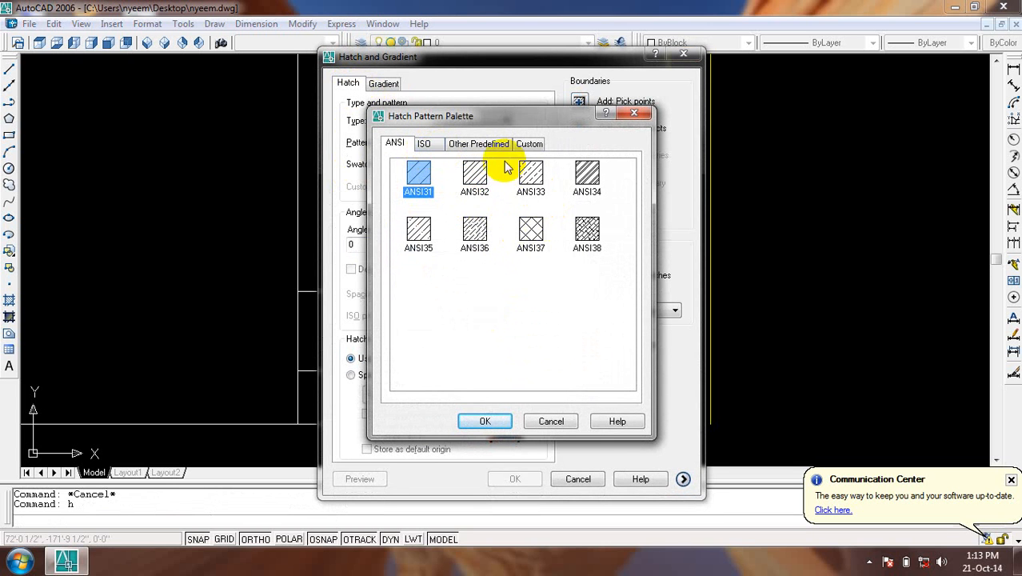
{"action": "left_click", "coordinate": [423, 144]}
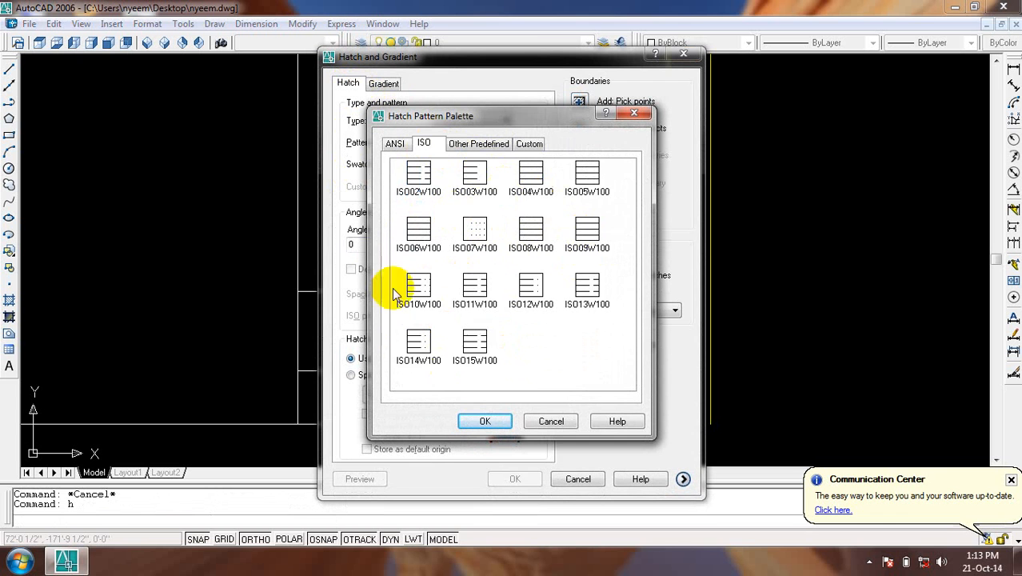
{"action": "left_click", "coordinate": [487, 144]}
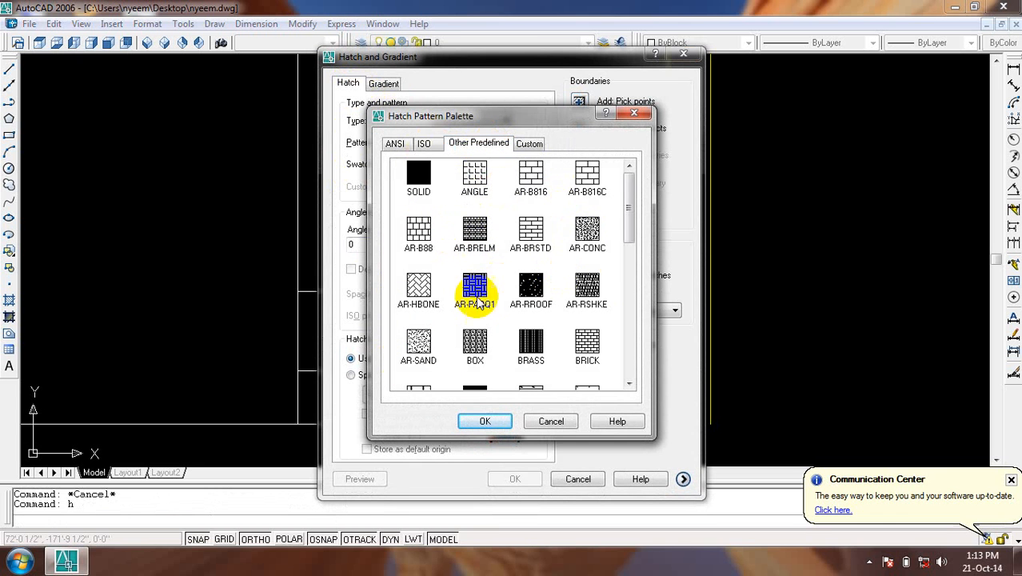
{"action": "mouse_move", "coordinate": [632, 230]}
{"action": "left_mouse_down"}
{"action": "mouse_move", "coordinate": [629, 376]}
{"action": "mouse_move", "coordinate": [629, 226]}
{"action": "mouse_move", "coordinate": [566, 153]}
{"action": "left_mouse_up"}
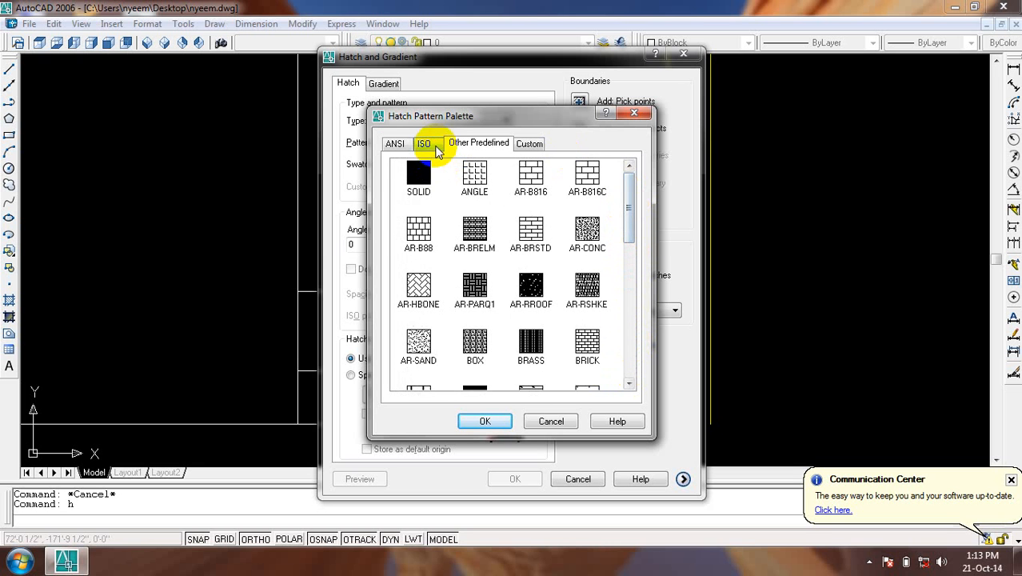
{"action": "left_click", "coordinate": [423, 145]}
{"action": "left_click", "coordinate": [400, 147]}
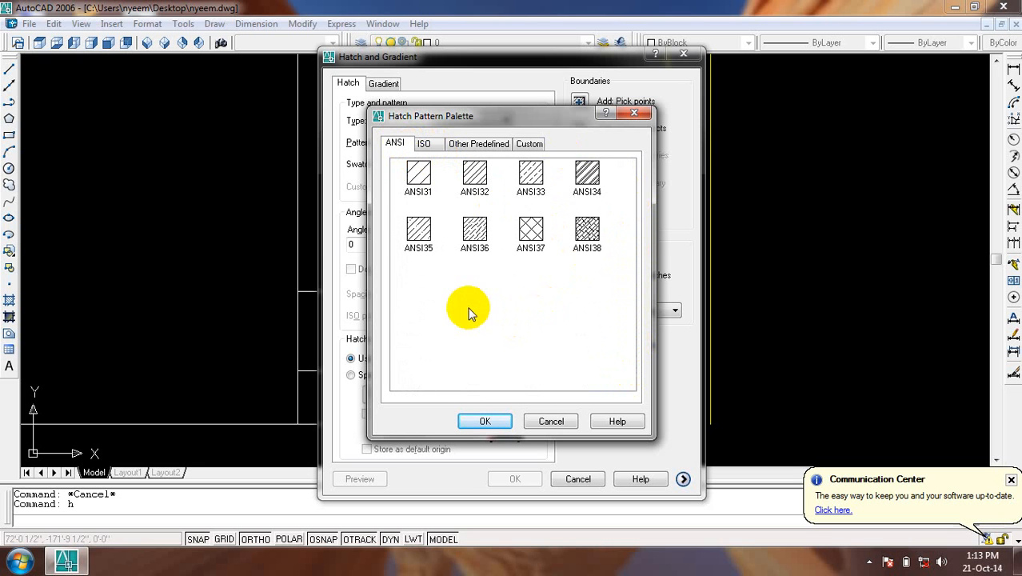
{"action": "left_click", "coordinate": [420, 178]}
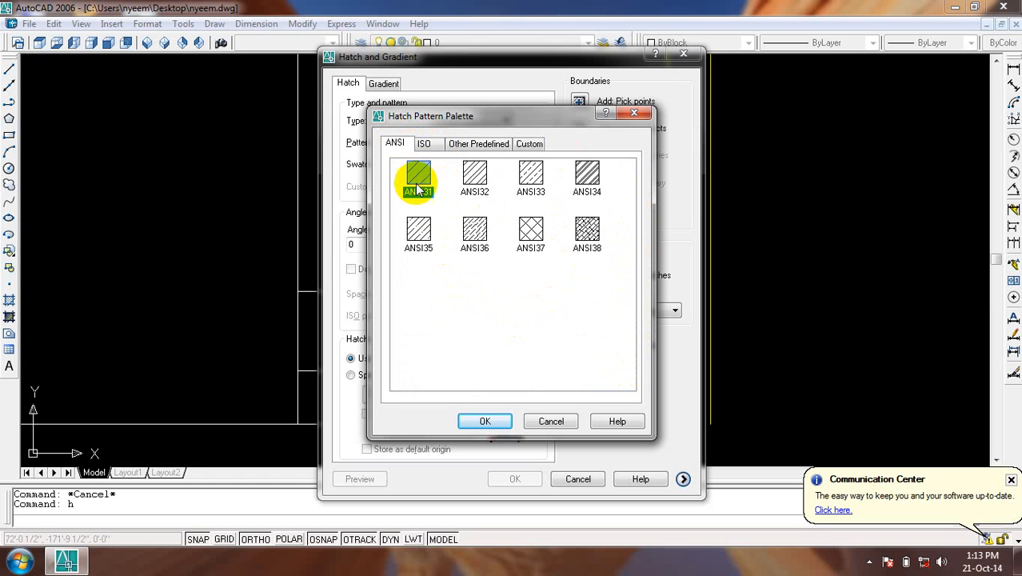
{"action": "left_click", "coordinate": [496, 422]}
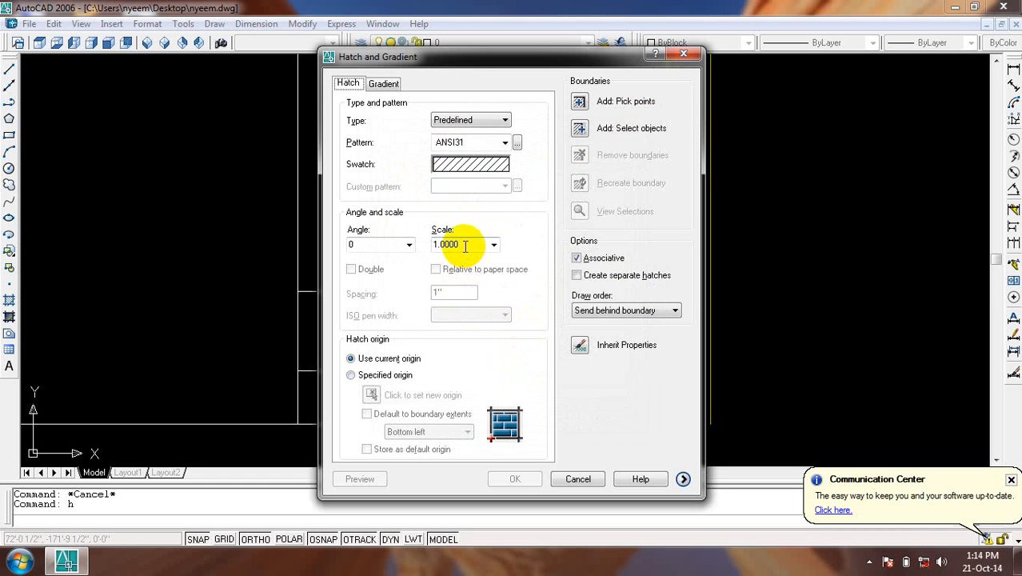
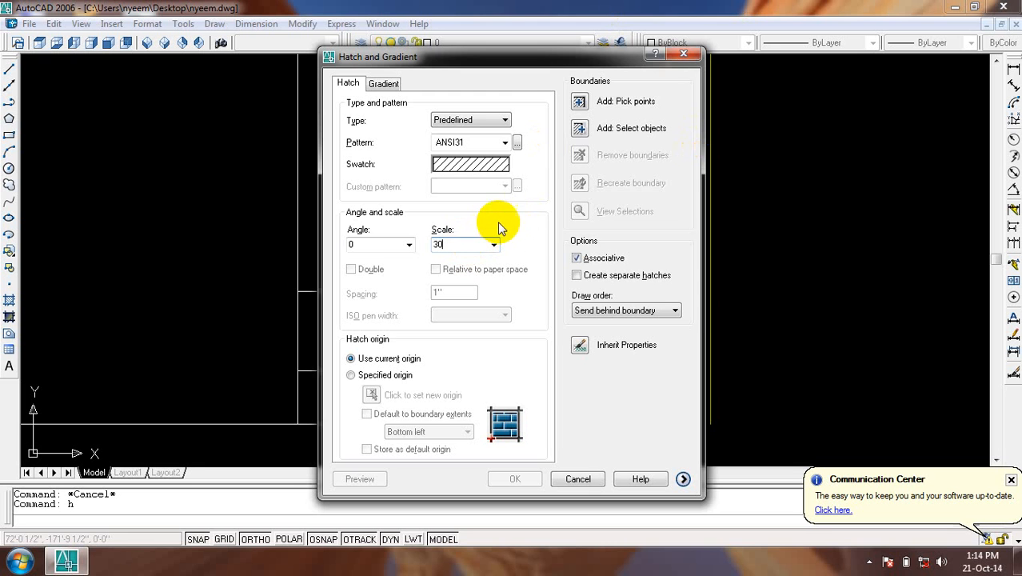
Hatch the panel between the two lower horizontal lines of the right block's end bay with ANSI31 at scale 30.
{"action": "left_click", "coordinate": [580, 102]}
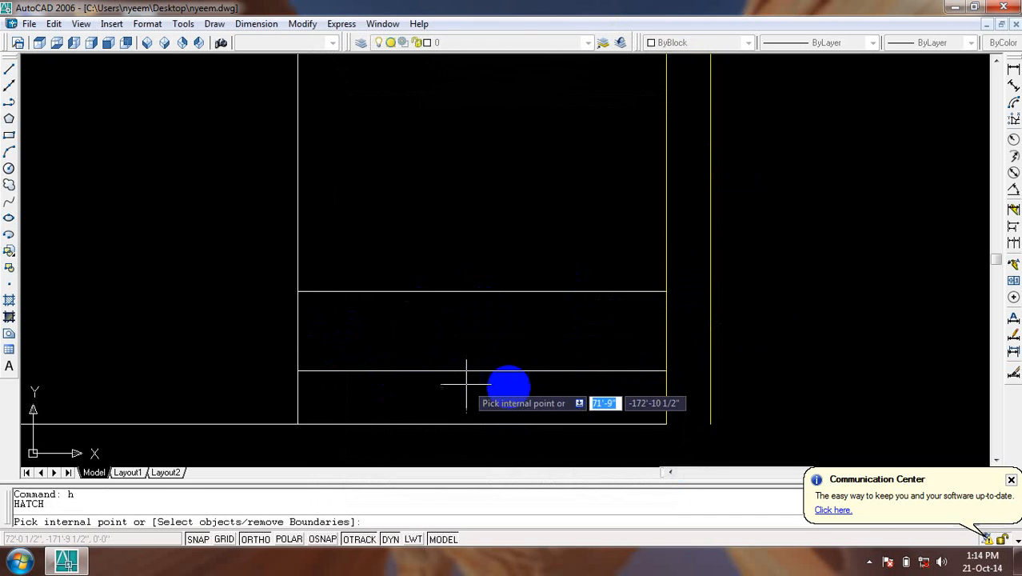
{"action": "left_click", "coordinate": [495, 325]}
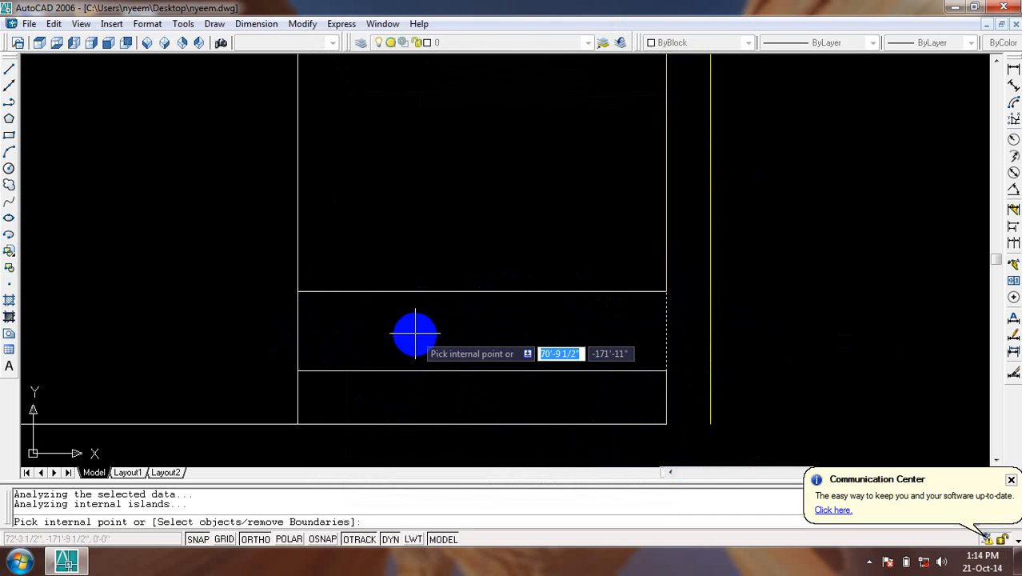
{"action": "key", "text": "Return"}
{"action": "left_click", "coordinate": [519, 475]}
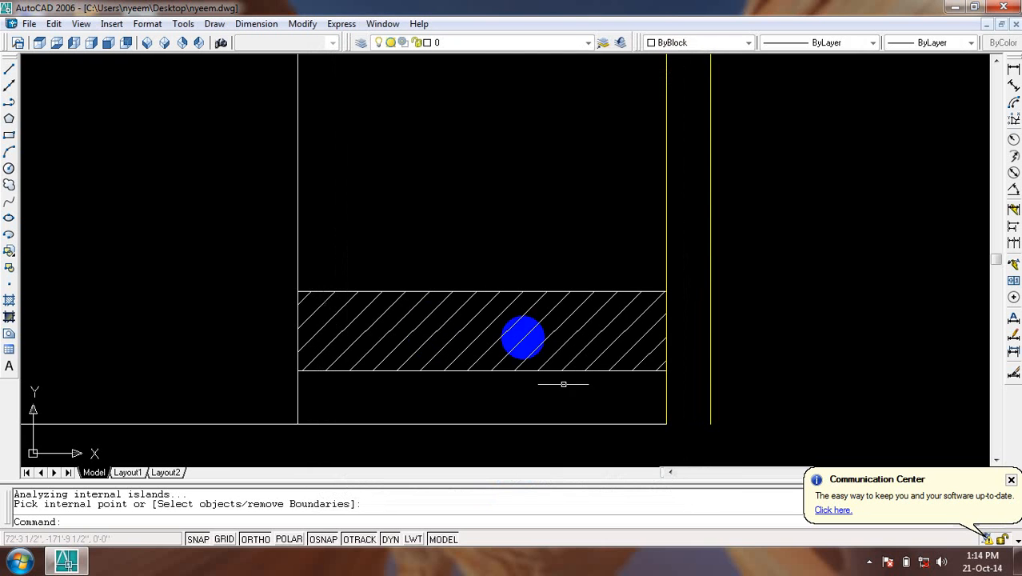
{"action": "scroll", "coordinate": [687, 248], "scroll_direction": "down", "scroll_amount": 5}
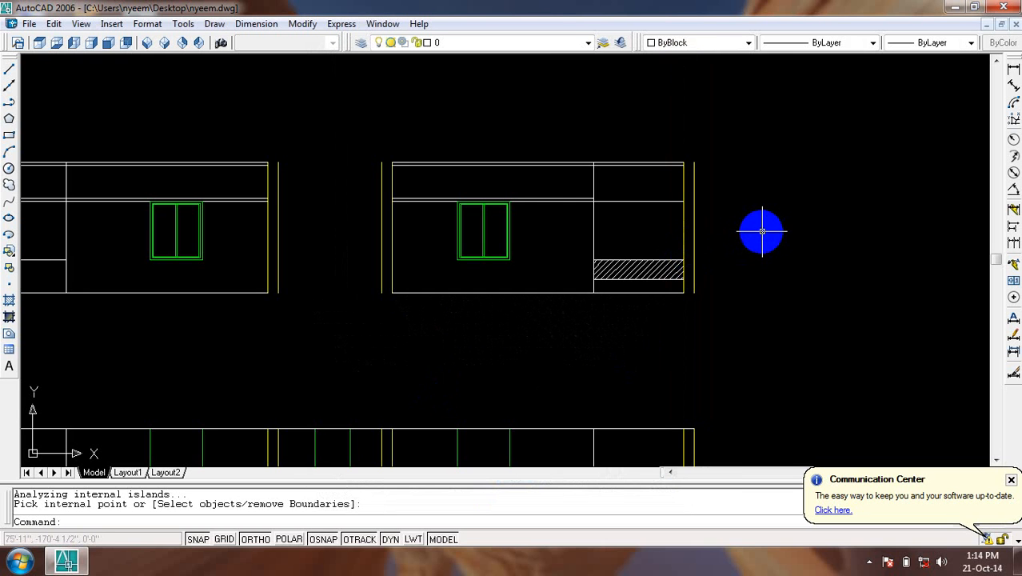
{"action": "scroll", "coordinate": [655, 251], "scroll_direction": "up", "scroll_amount": 6}
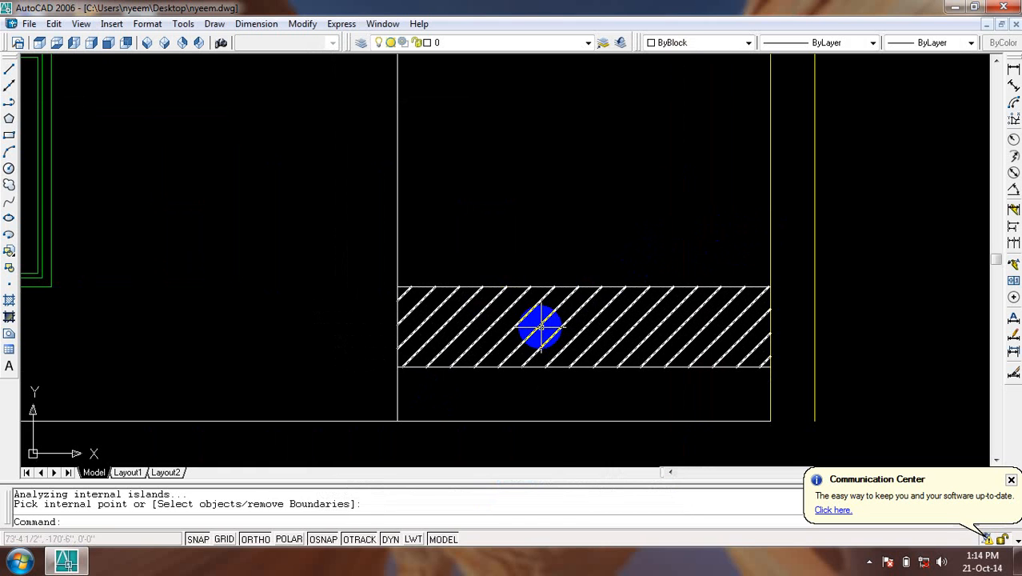
{"action": "scroll", "coordinate": [541, 325], "scroll_direction": "down", "scroll_amount": 6}
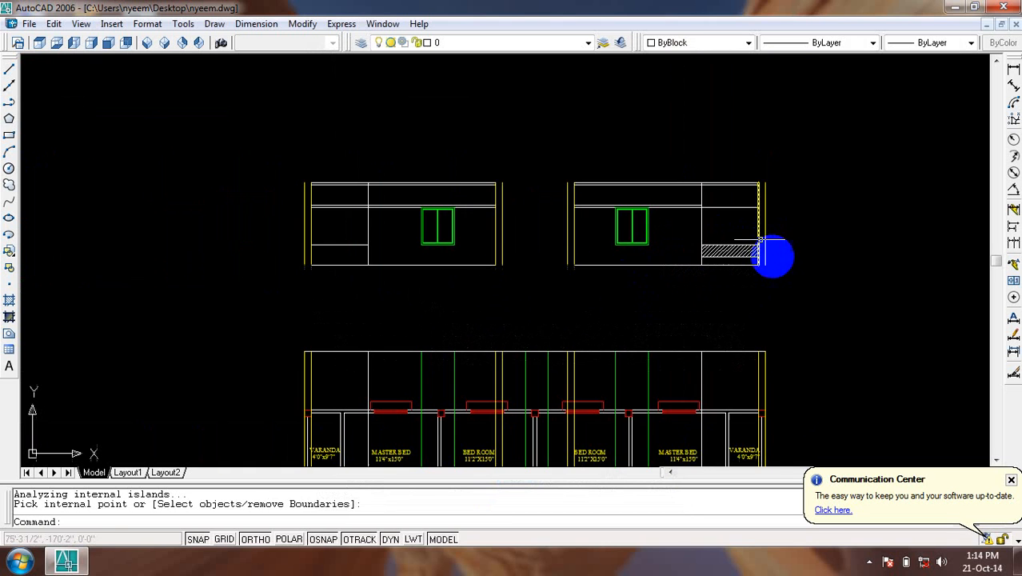
Offset the left block's base line 1' upward.
{"action": "scroll", "coordinate": [367, 244], "scroll_direction": "up", "scroll_amount": 4}
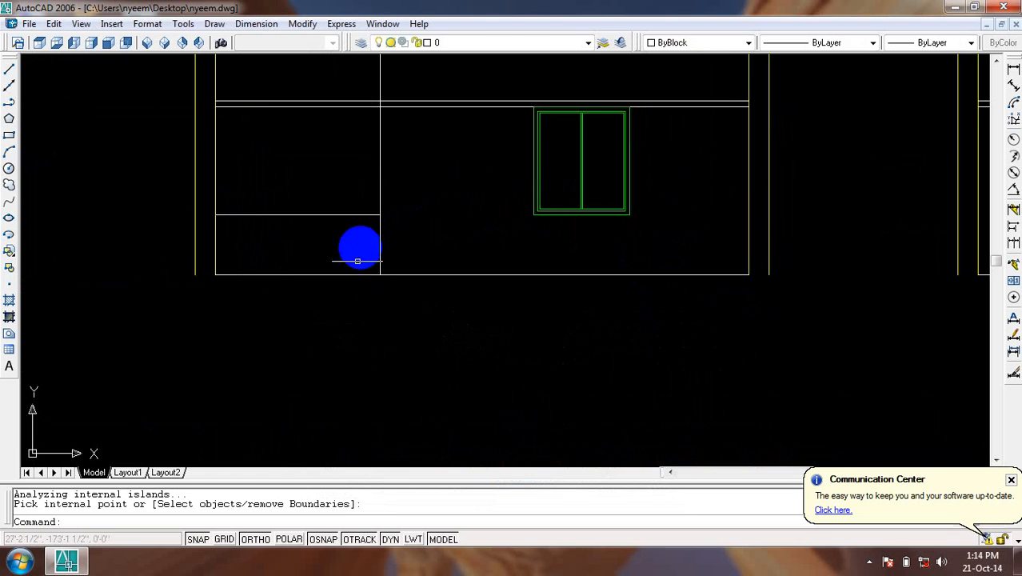
{"action": "type", "text": "o"}
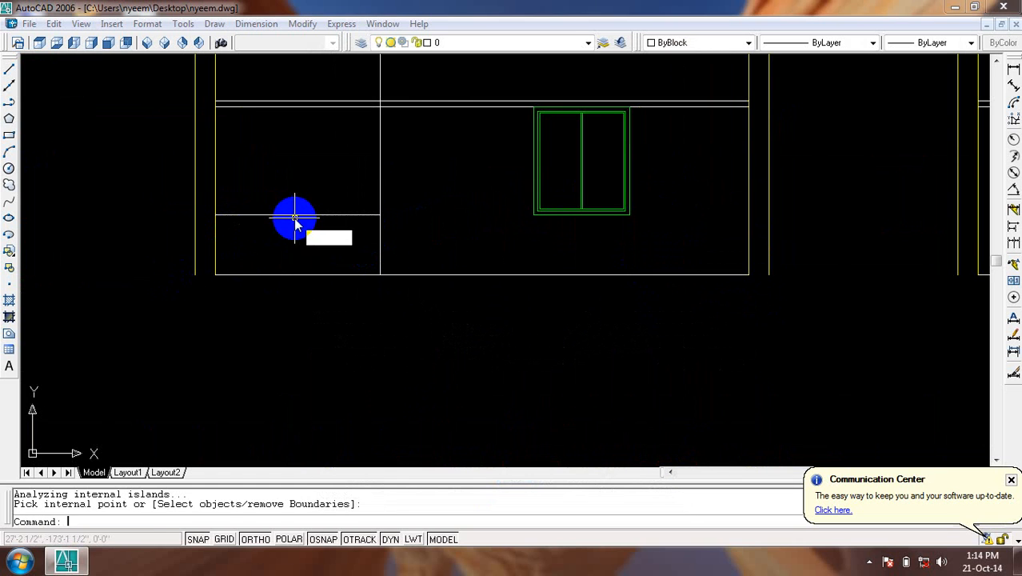
{"action": "key", "text": "Return"}
{"action": "type", "text": "1"}
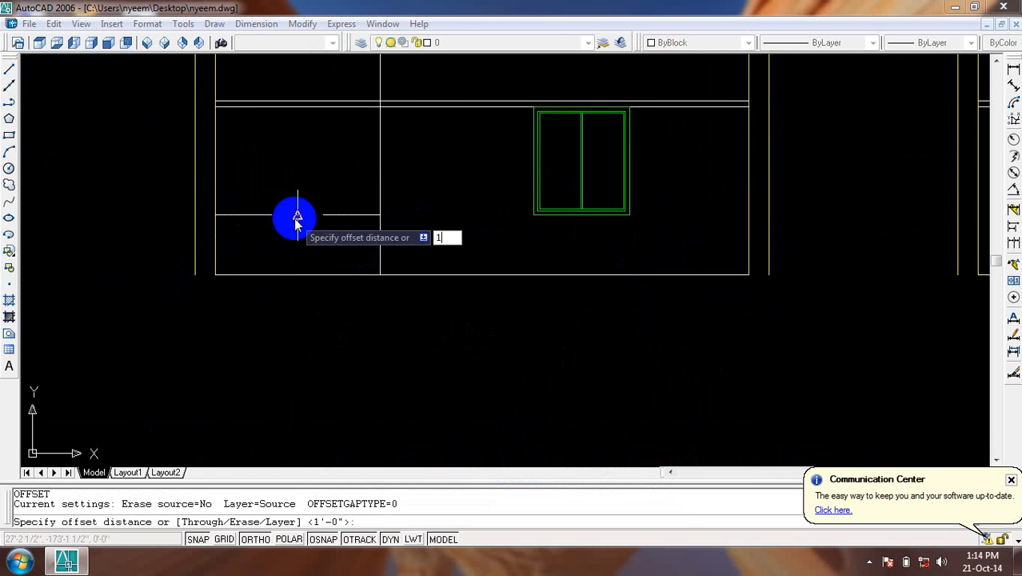
{"action": "key", "text": "Return"}
{"action": "left_click", "coordinate": [297, 275]}
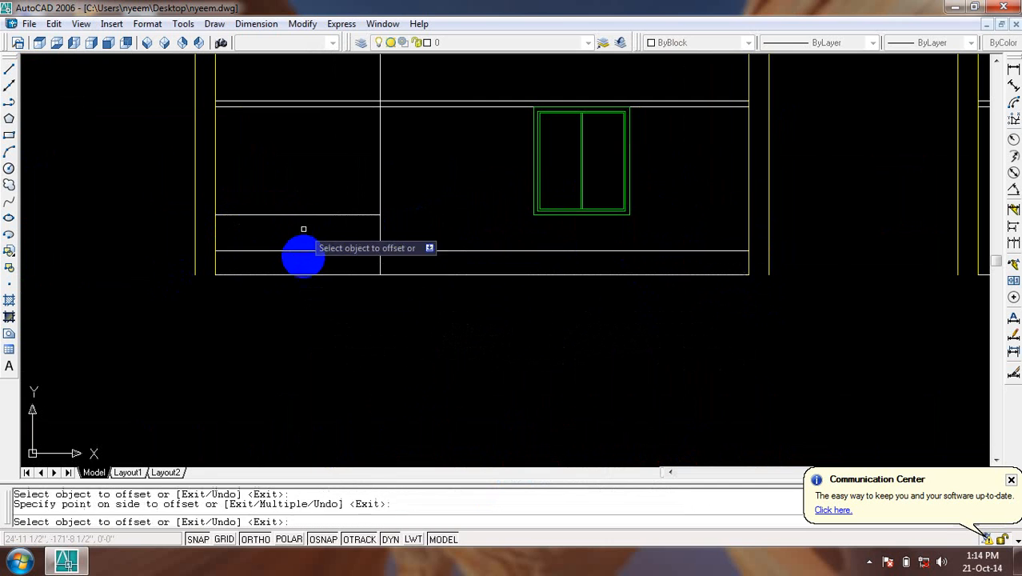
{"action": "left_click", "coordinate": [305, 258]}
{"action": "key", "text": "Escape"}
Trim the left block's new offset line on the window side of the division line, keeping it only within the end bay.
{"action": "type", "text": "tr"}
{"action": "key", "text": "Return"}
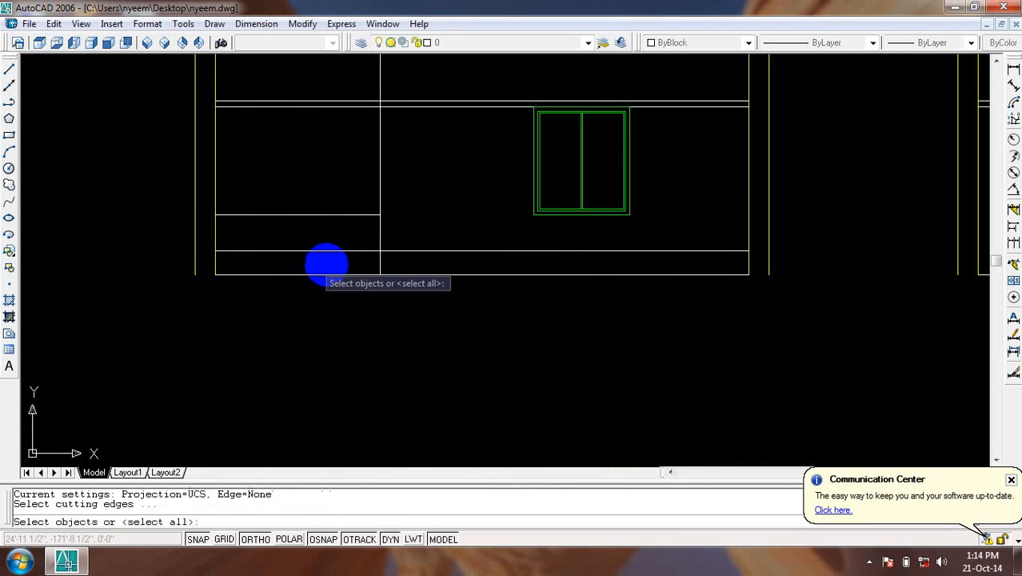
{"action": "key", "text": "Return"}
{"action": "left_click", "coordinate": [379, 252]}
{"action": "key", "text": "Escape"}
{"action": "key", "text": "Escape"}
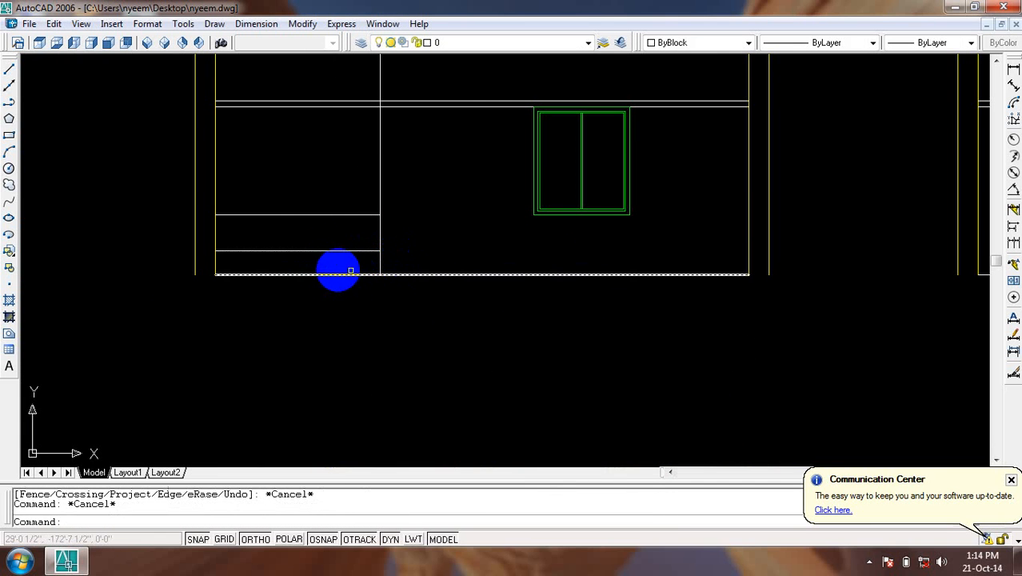
Hatch the panel above the offset line in the left block's end bay with ANSI31 at scale 30.
{"action": "type", "text": "h"}
{"action": "key", "text": "Return"}
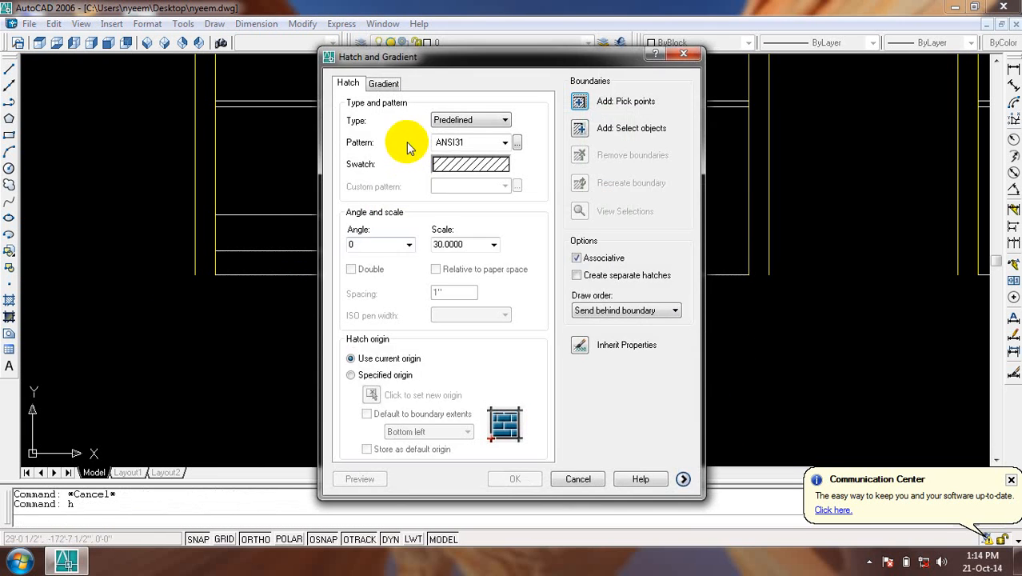
{"action": "left_click", "coordinate": [452, 167]}
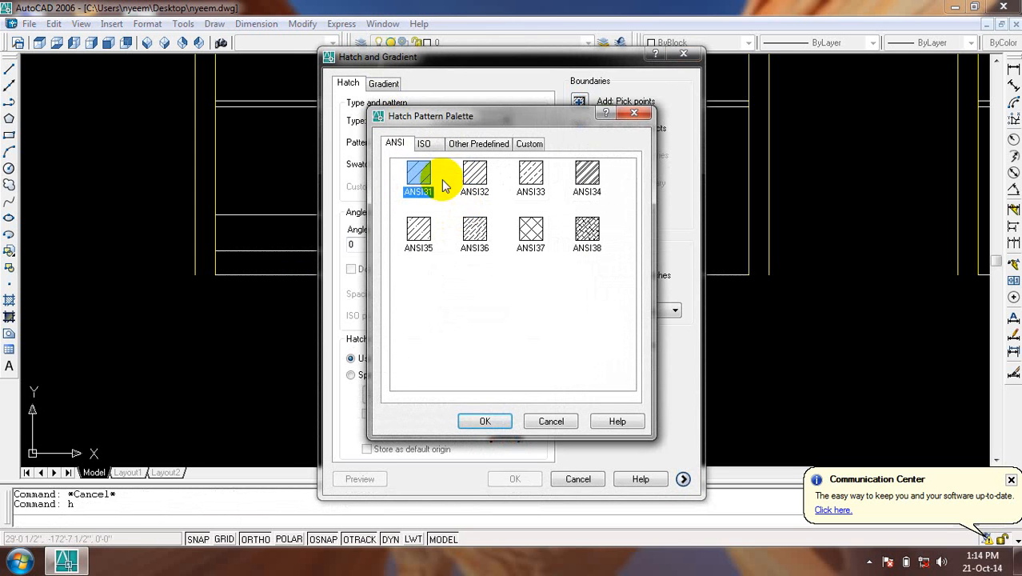
{"action": "left_click", "coordinate": [485, 420]}
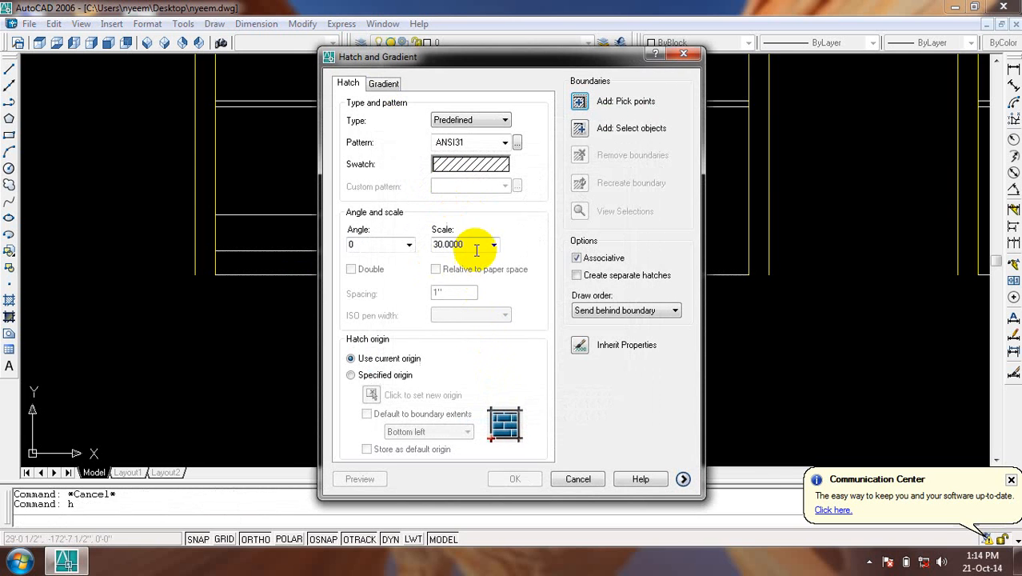
{"action": "left_click", "coordinate": [579, 102]}
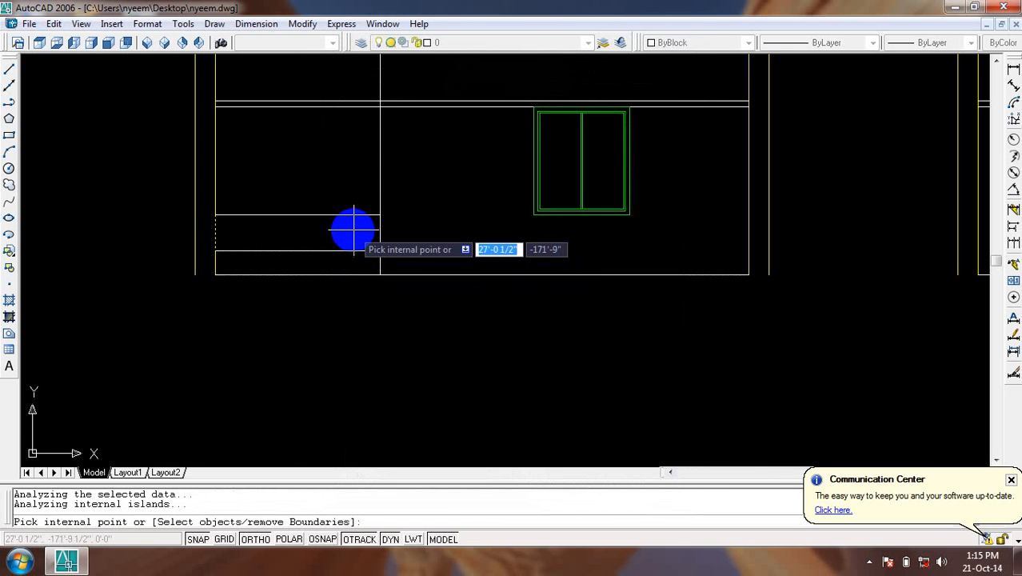
{"action": "left_click", "coordinate": [354, 236]}
{"action": "key", "text": "Return"}
{"action": "key", "text": "Return"}
{"action": "scroll", "coordinate": [347, 301], "scroll_direction": "down", "scroll_amount": 4}
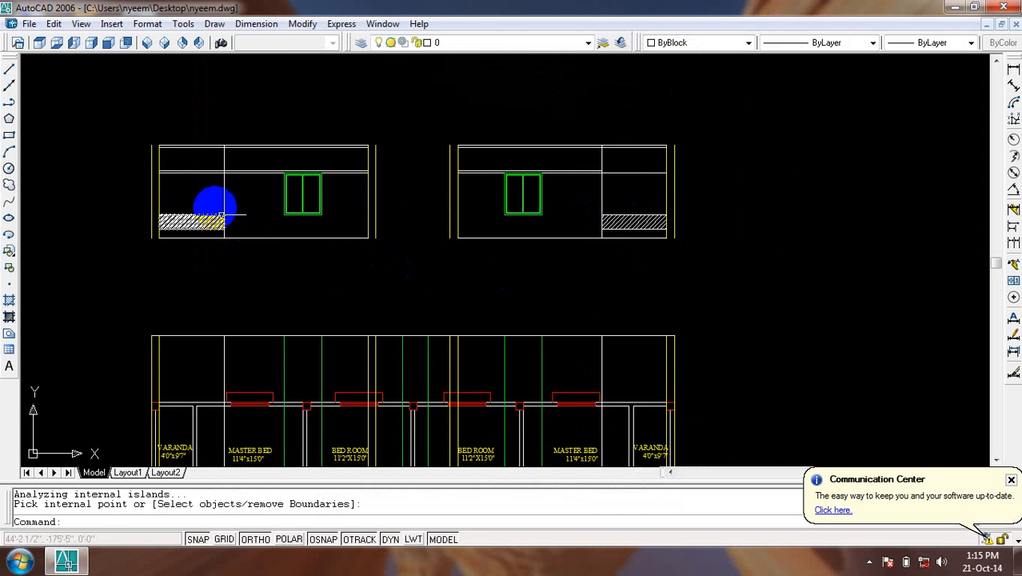
Trim the upper of the two middle horizontal lines out of the left block's end bay.
{"action": "scroll", "coordinate": [177, 169], "scroll_direction": "up", "scroll_amount": 8}
{"action": "type", "text": "tr"}
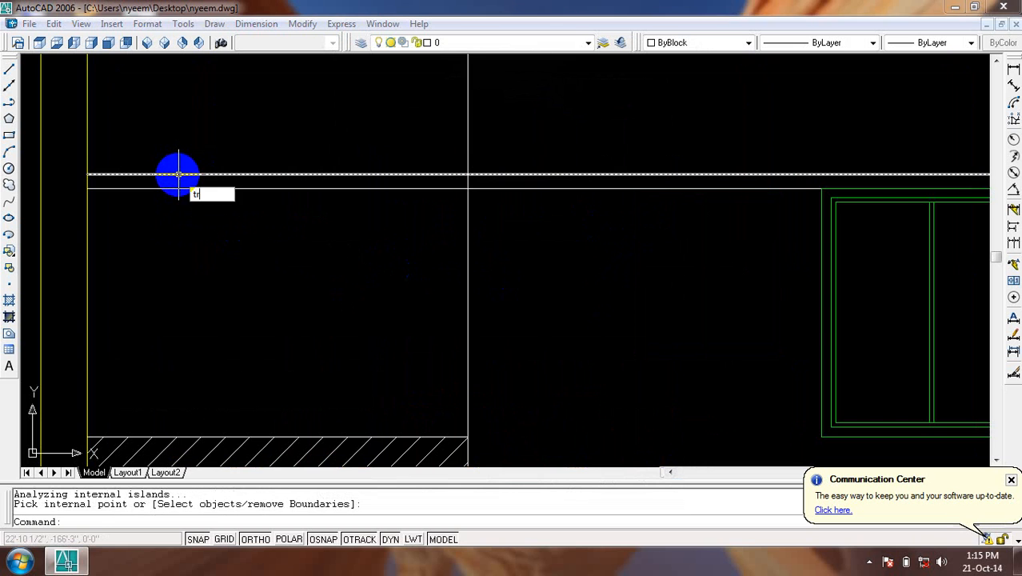
{"action": "key", "text": "Return"}
{"action": "key", "text": "Return"}
{"action": "scroll", "coordinate": [203, 160], "scroll_direction": "down", "scroll_amount": 5}
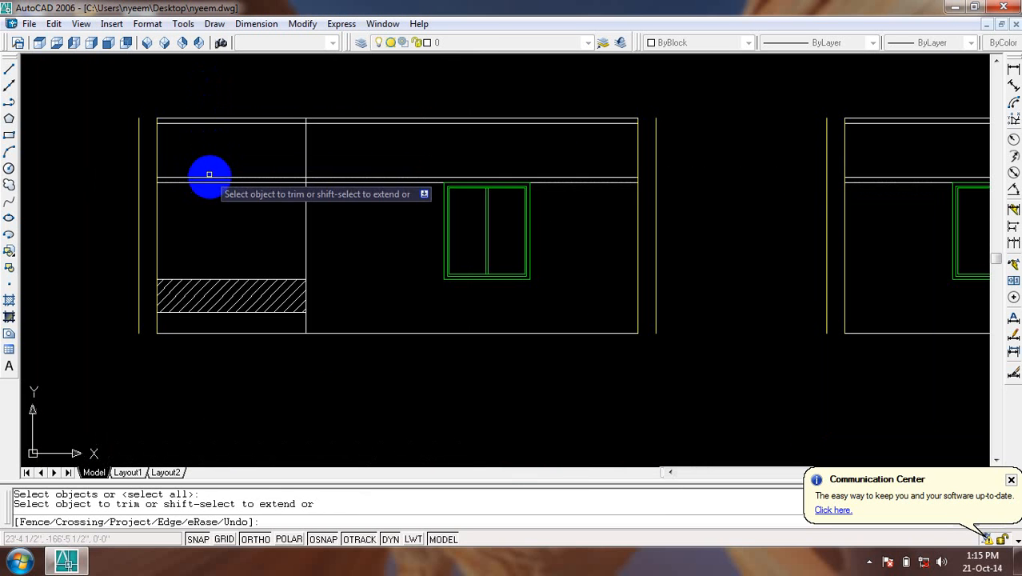
{"action": "left_click", "coordinate": [210, 177]}
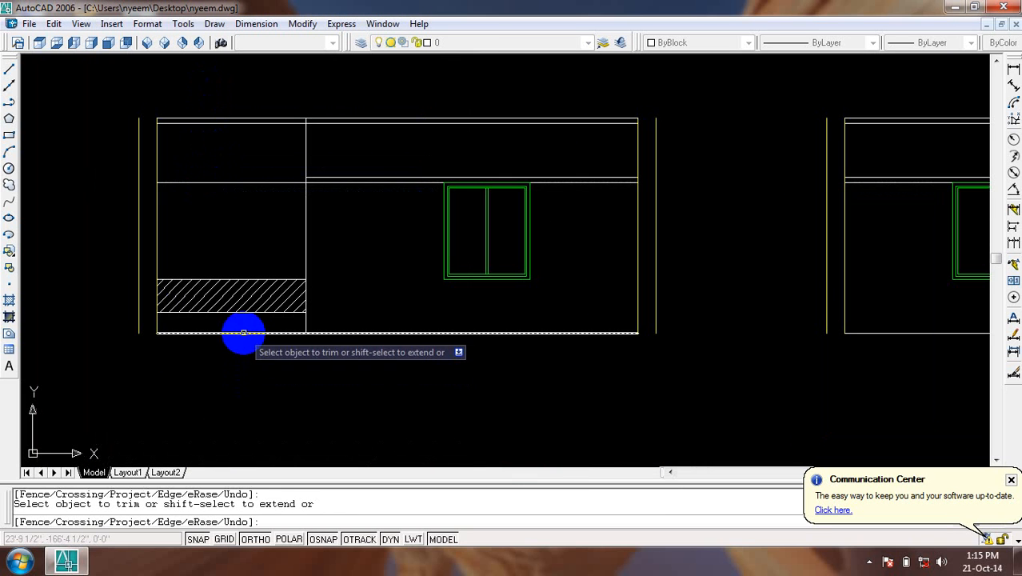
{"action": "key", "text": "Escape"}
{"action": "scroll", "coordinate": [259, 261], "scroll_direction": "down", "scroll_amount": 2}
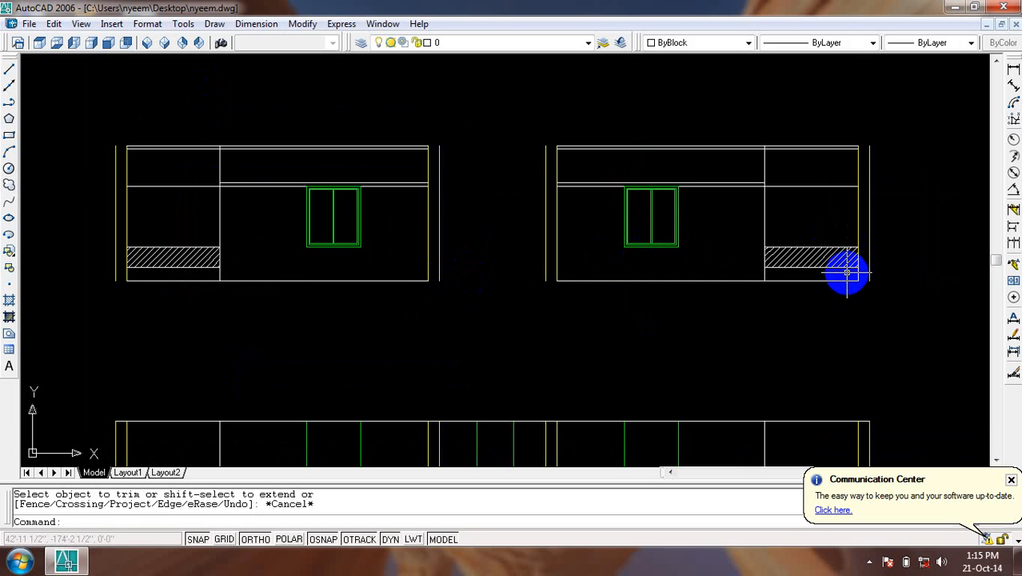
{"action": "key", "text": "Escape"}
{"action": "key", "text": "Escape"}
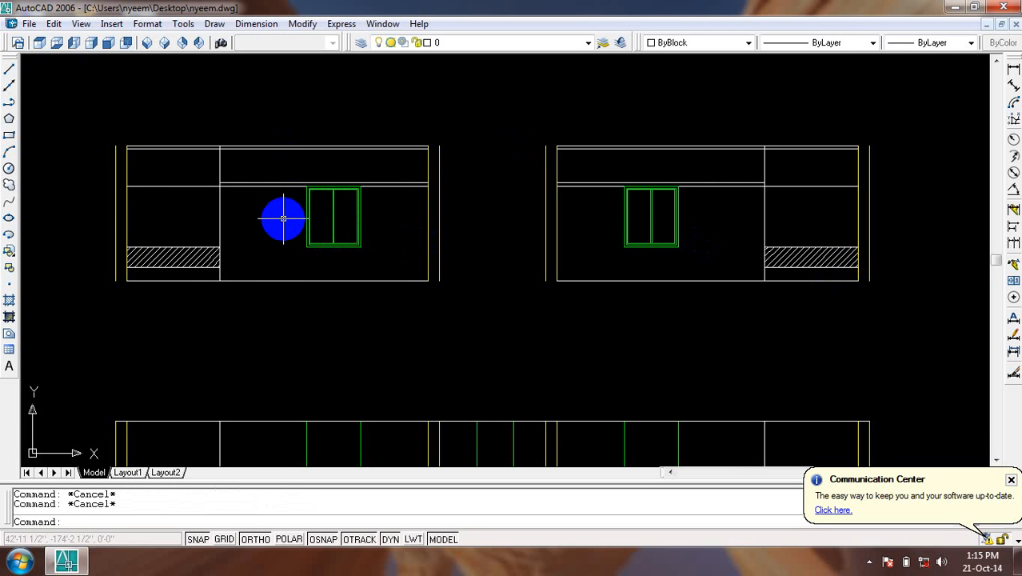
Draw a short vertical line from the left block window's upper-right corner up to the upper middle horizontal line.
{"action": "scroll", "coordinate": [299, 188], "scroll_direction": "up", "scroll_amount": 5}
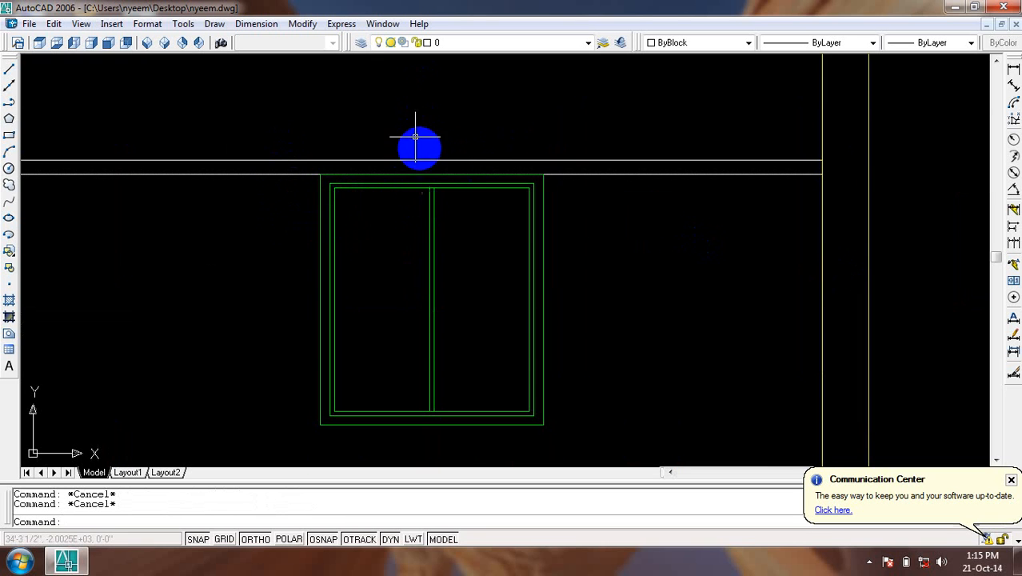
{"action": "scroll", "coordinate": [502, 201], "scroll_direction": "up", "scroll_amount": 1}
{"action": "scroll", "coordinate": [556, 196], "scroll_direction": "down", "scroll_amount": 2}
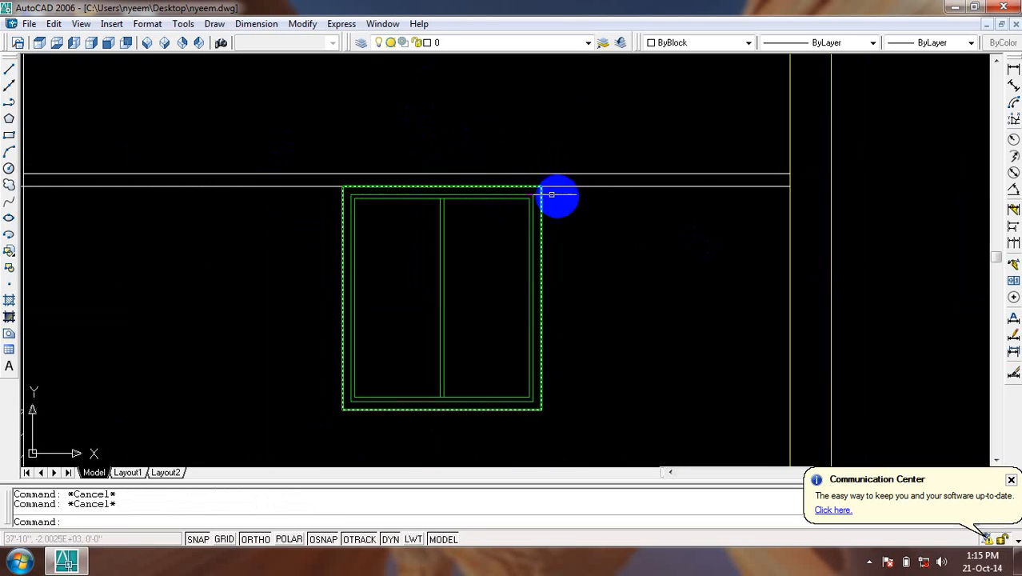
{"action": "type", "text": "l"}
{"action": "key", "text": "Return"}
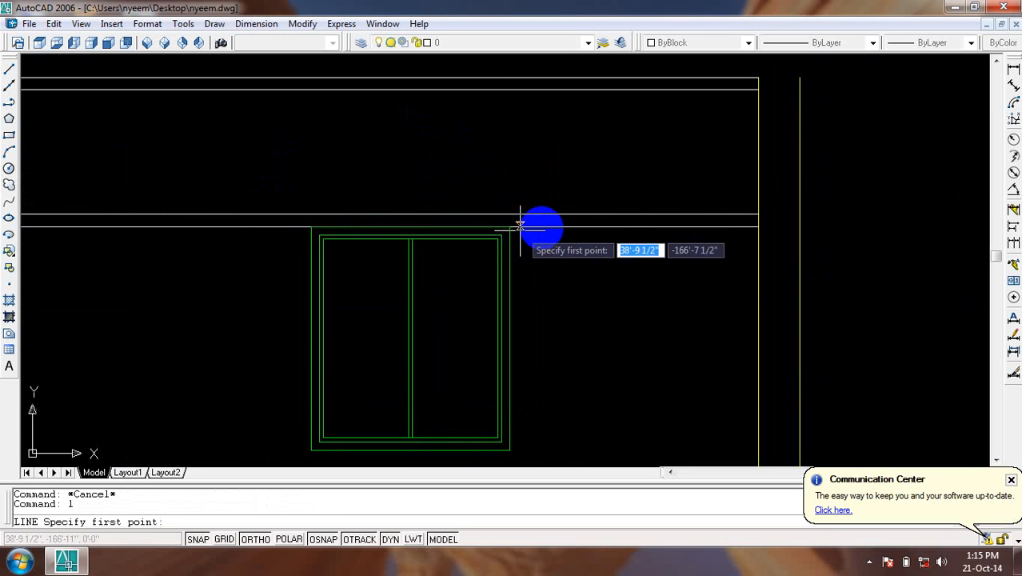
{"action": "scroll", "coordinate": [515, 214], "scroll_direction": "up", "scroll_amount": 6}
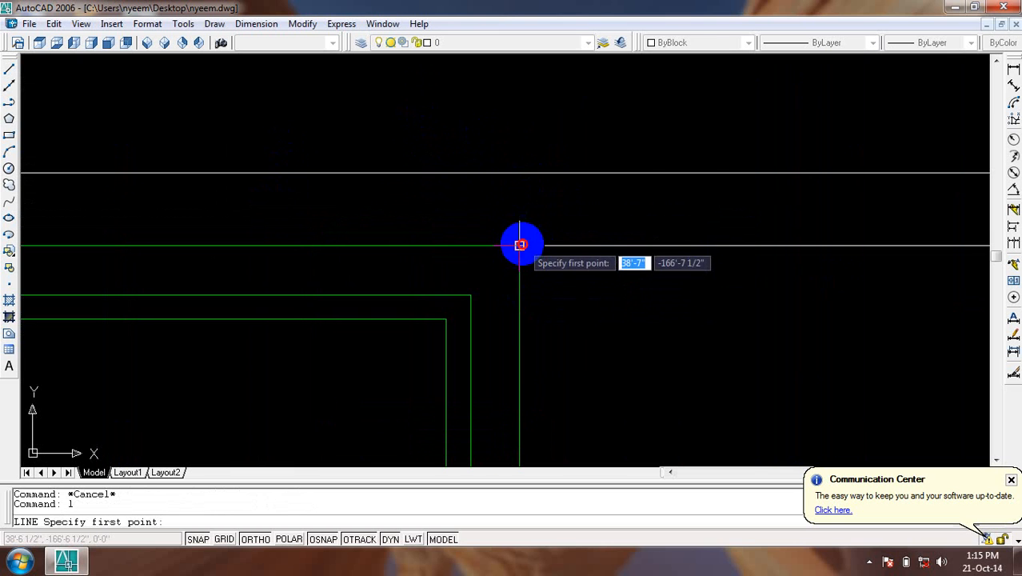
{"action": "left_click", "coordinate": [520, 244]}
{"action": "left_click", "coordinate": [520, 172]}
{"action": "key", "text": "Return"}
Draw a matching short vertical line from the same window's upper-left corner up to the upper middle horizontal line.
{"action": "scroll", "coordinate": [488, 178], "scroll_direction": "down", "scroll_amount": 4}
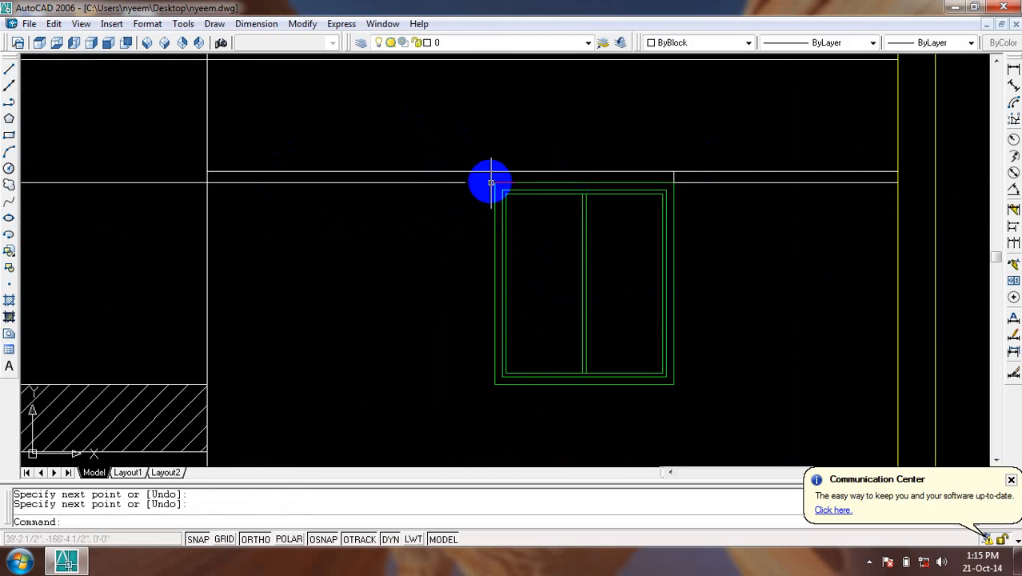
{"action": "scroll", "coordinate": [499, 182], "scroll_direction": "up", "scroll_amount": 3}
{"action": "key", "text": "Return"}
{"action": "left_click", "coordinate": [508, 183]}
{"action": "left_click", "coordinate": [509, 138]}
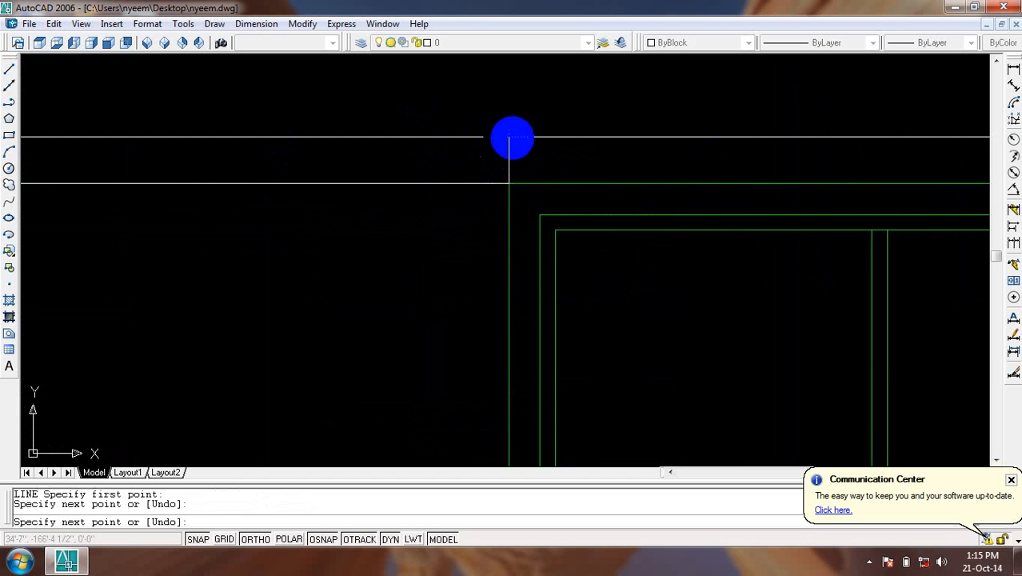
{"action": "key", "text": "Return"}
{"action": "scroll", "coordinate": [415, 209], "scroll_direction": "down", "scroll_amount": 5}
{"action": "scroll", "coordinate": [591, 224], "scroll_direction": "up", "scroll_amount": 2}
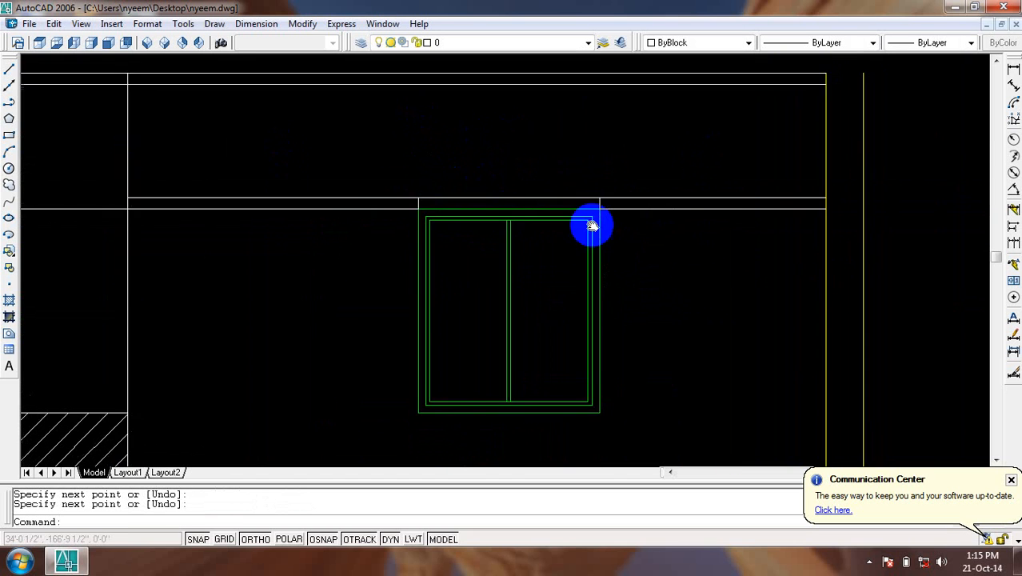
{"action": "left_click", "coordinate": [670, 44]}
{"action": "left_click", "coordinate": [500, 157]}
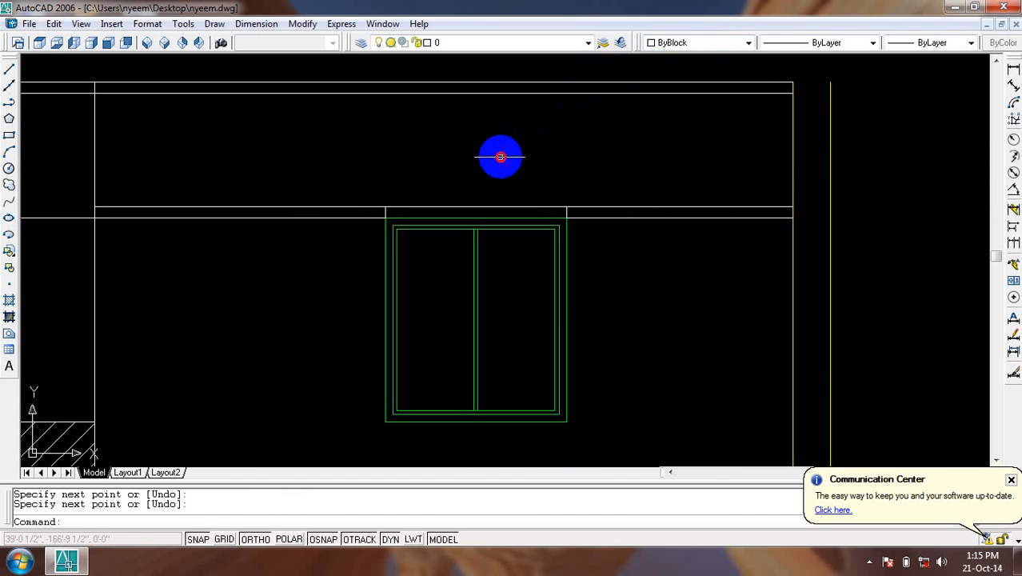
{"action": "left_click", "coordinate": [580, 119]}
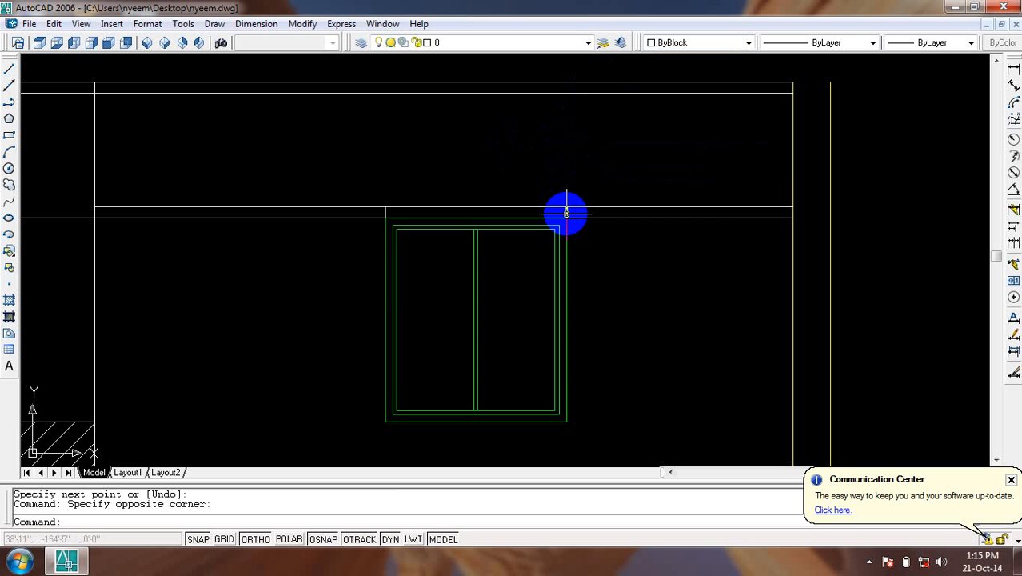
Offset the two short vertical lines above the left block's window 6" outward, one to each side.
{"action": "type", "text": "o"}
{"action": "key", "text": "Return"}
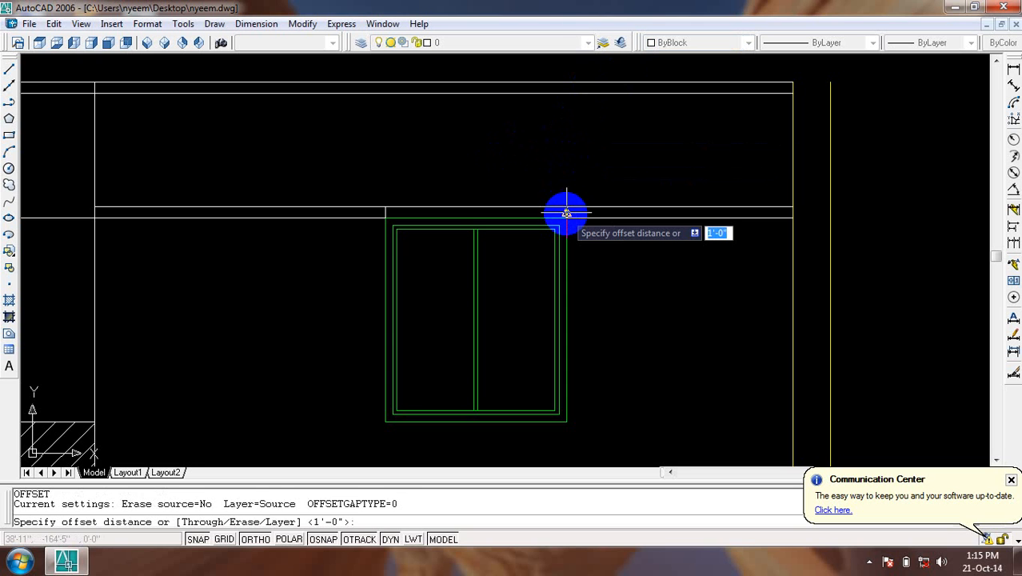
{"action": "type", "text": "6"}
{"action": "key", "text": "Return"}
{"action": "scroll", "coordinate": [566, 212], "scroll_direction": "up", "scroll_amount": 4}
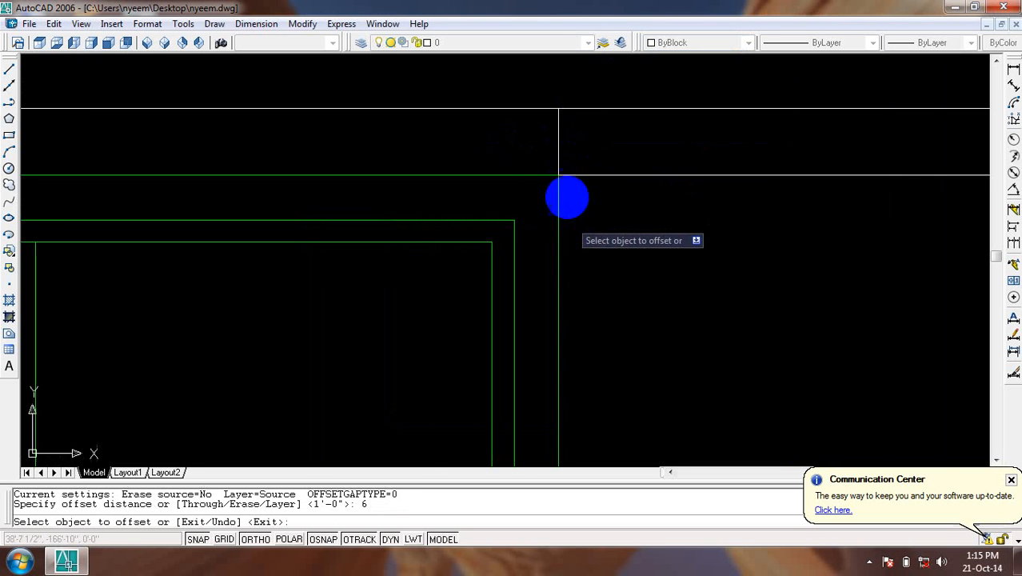
{"action": "left_click", "coordinate": [562, 139]}
{"action": "left_click", "coordinate": [670, 232]}
{"action": "scroll", "coordinate": [671, 236], "scroll_direction": "down", "scroll_amount": 4}
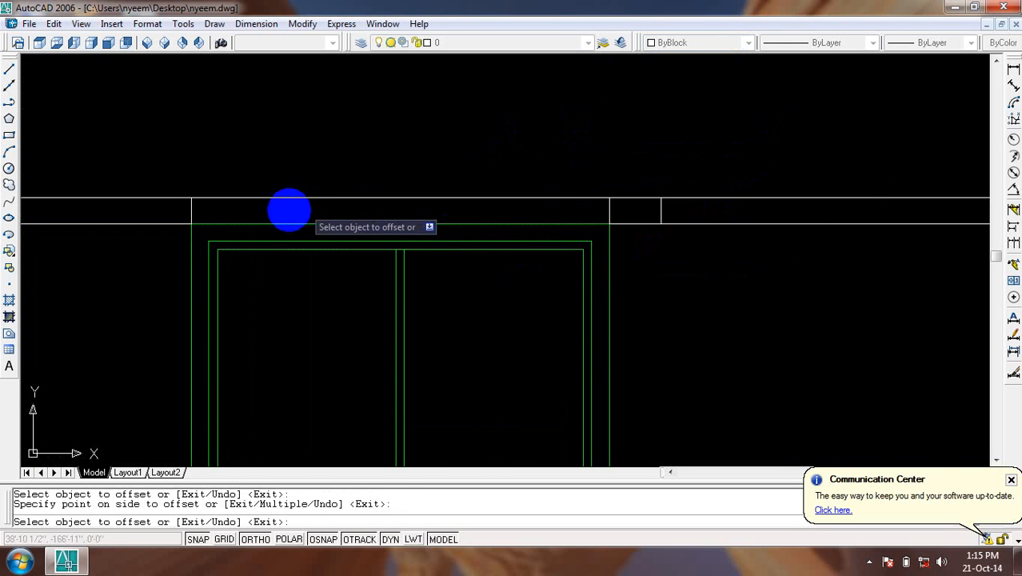
{"action": "left_click", "coordinate": [191, 209]}
{"action": "left_click", "coordinate": [146, 210]}
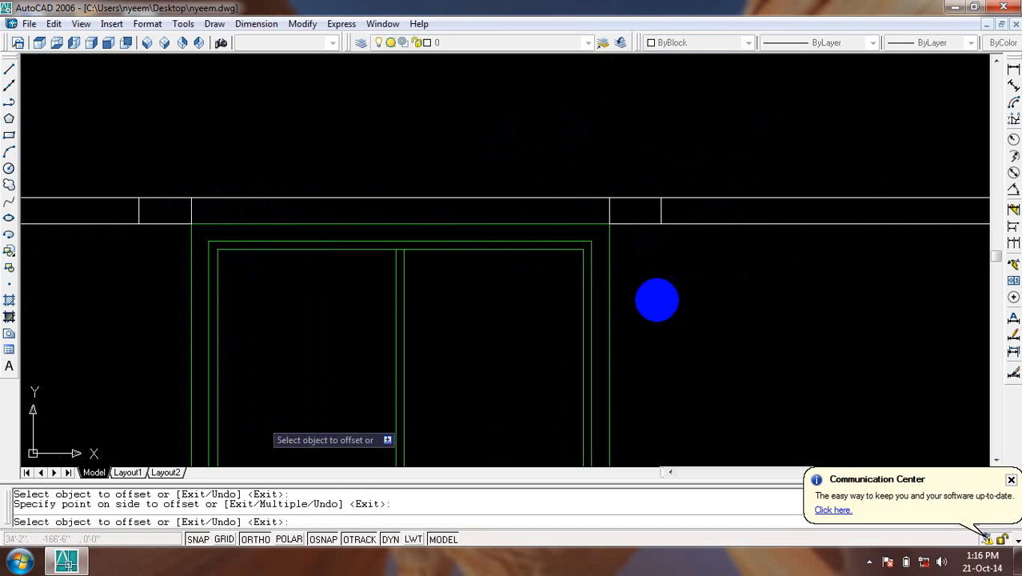
Turn snap off and delete the two short vertical lines directly above the left block window's upper corners.
{"action": "scroll", "coordinate": [468, 320], "scroll_direction": "down", "scroll_amount": 3}
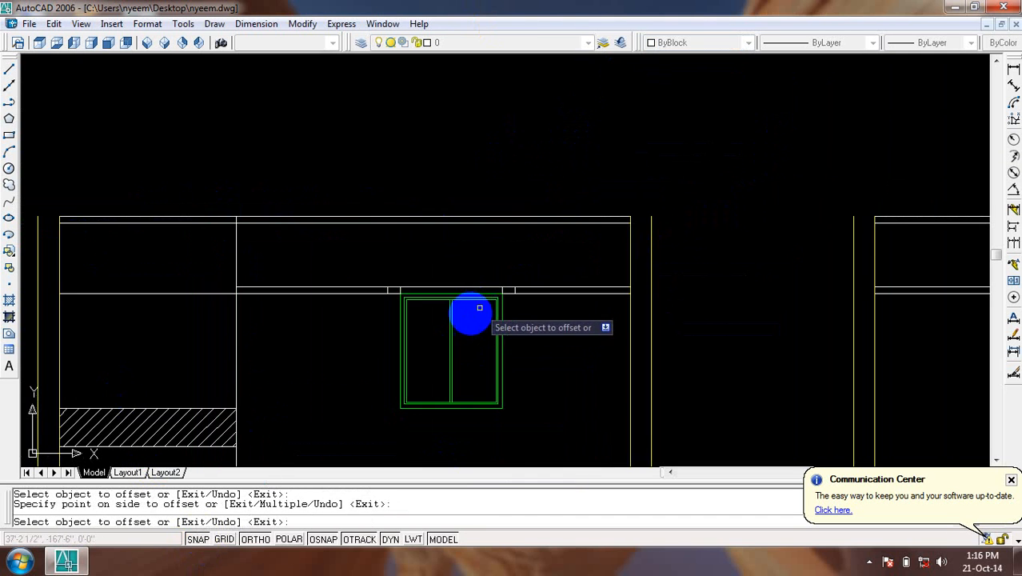
{"action": "scroll", "coordinate": [480, 318], "scroll_direction": "up", "scroll_amount": 2}
{"action": "key", "text": "Escape"}
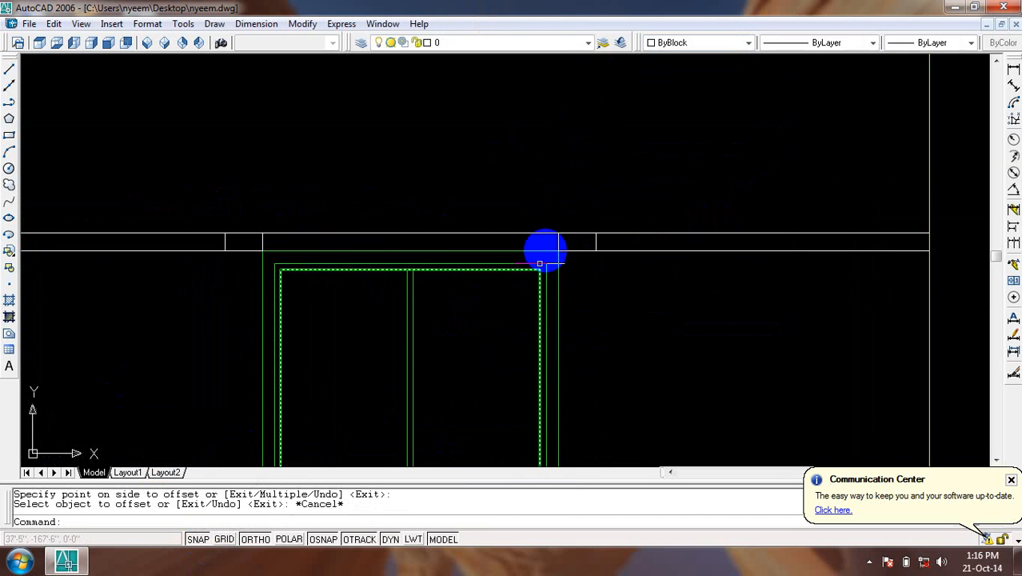
{"action": "scroll", "coordinate": [542, 247], "scroll_direction": "up", "scroll_amount": 4}
{"action": "left_click", "coordinate": [547, 239]}
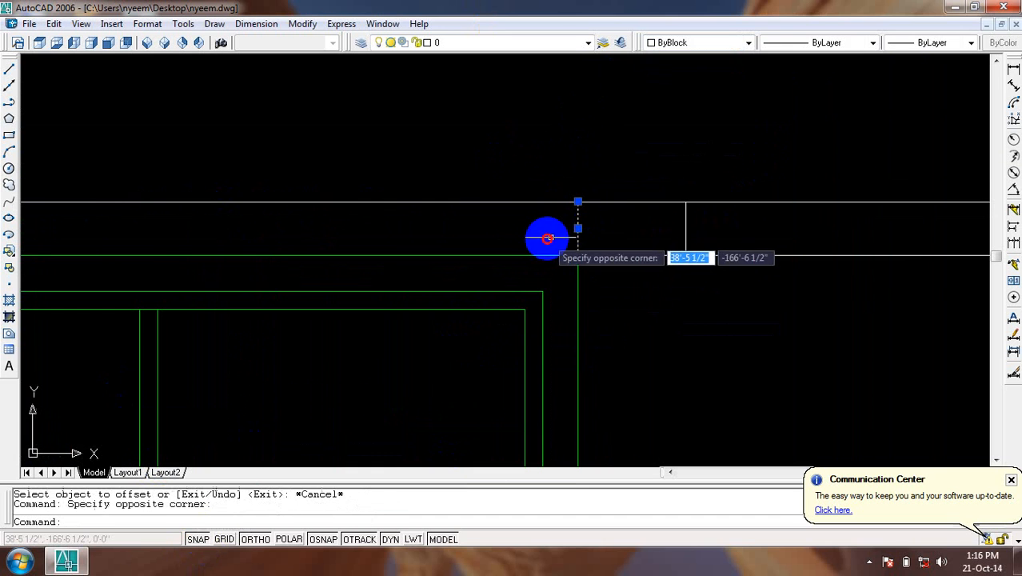
{"action": "left_click", "coordinate": [204, 540]}
{"action": "key", "text": "Delete"}
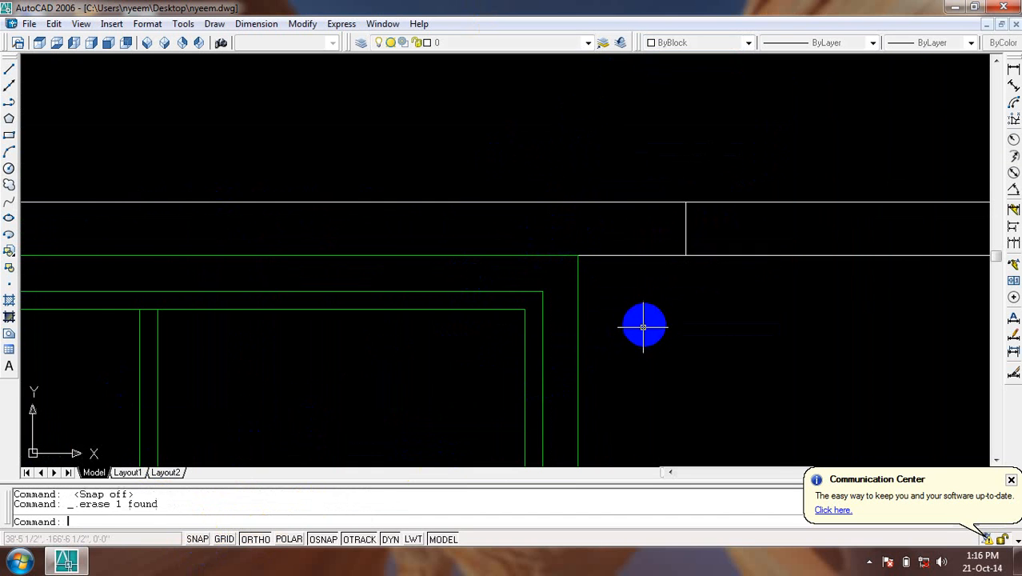
{"action": "scroll", "coordinate": [557, 254], "scroll_direction": "down", "scroll_amount": 3}
{"action": "scroll", "coordinate": [392, 250], "scroll_direction": "up", "scroll_amount": 7}
{"action": "left_click", "coordinate": [483, 234]}
{"action": "left_click", "coordinate": [440, 250]}
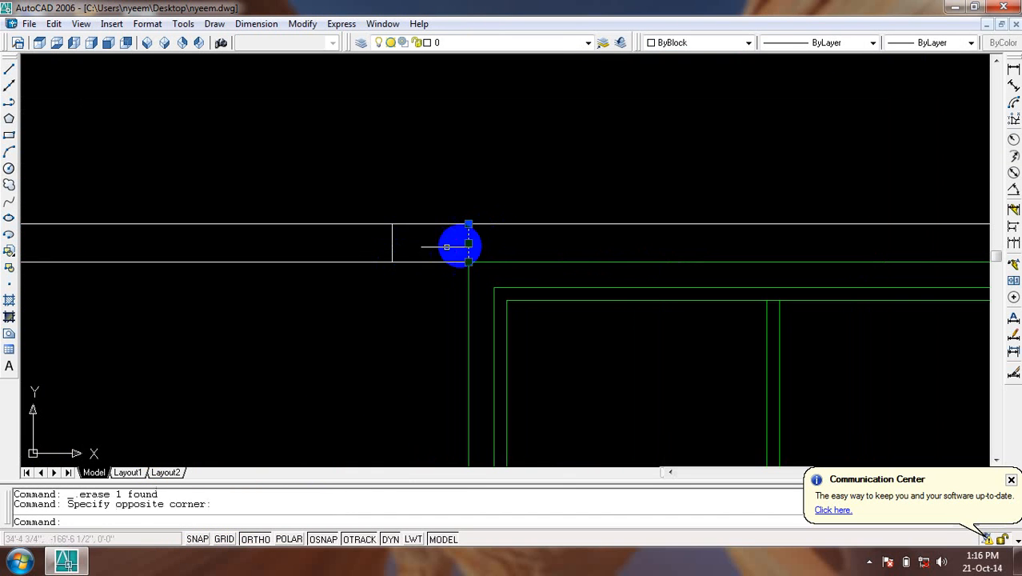
{"action": "key", "text": "Delete"}
Trim the two middle horizontal lines on both sides of the left block's window, leaving only the narrow band above it.
{"action": "scroll", "coordinate": [402, 292], "scroll_direction": "down", "scroll_amount": 3}
{"action": "scroll", "coordinate": [455, 273], "scroll_direction": "down", "scroll_amount": 3}
{"action": "type", "text": "t"}
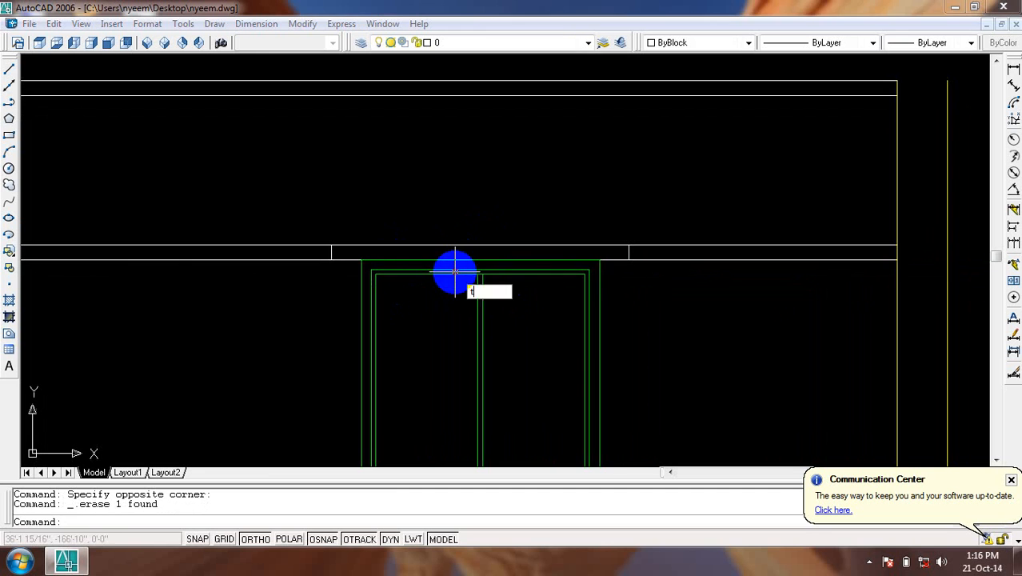
{"action": "type", "text": "r"}
{"action": "key", "text": "Return"}
{"action": "key", "text": "Return"}
{"action": "scroll", "coordinate": [455, 268], "scroll_direction": "down", "scroll_amount": 4}
{"action": "left_click", "coordinate": [324, 230]}
{"action": "left_click", "coordinate": [312, 299]}
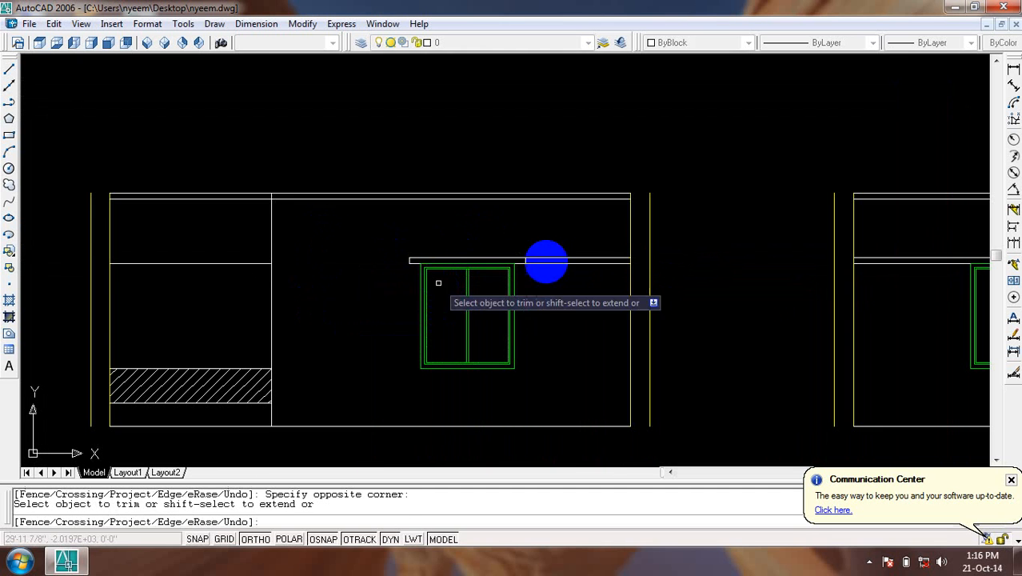
{"action": "left_click", "coordinate": [581, 235]}
{"action": "left_click", "coordinate": [567, 307]}
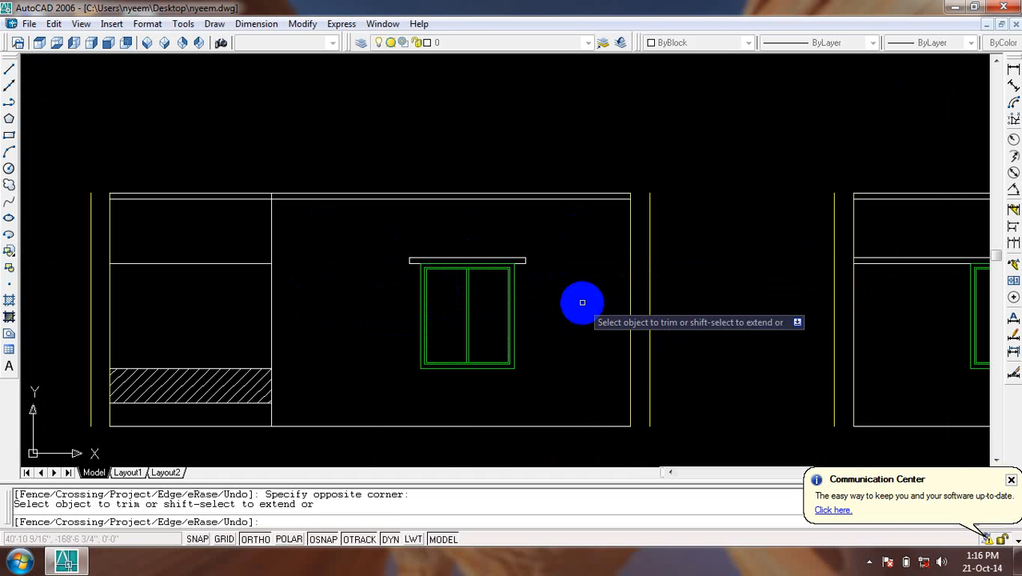
{"action": "key", "text": "Escape"}
Draw a short vertical line from the right block window's upper-right corner up to the upper middle horizontal line.
{"action": "scroll", "coordinate": [640, 312], "scroll_direction": "down", "scroll_amount": 3}
{"action": "scroll", "coordinate": [752, 283], "scroll_direction": "up", "scroll_amount": 4}
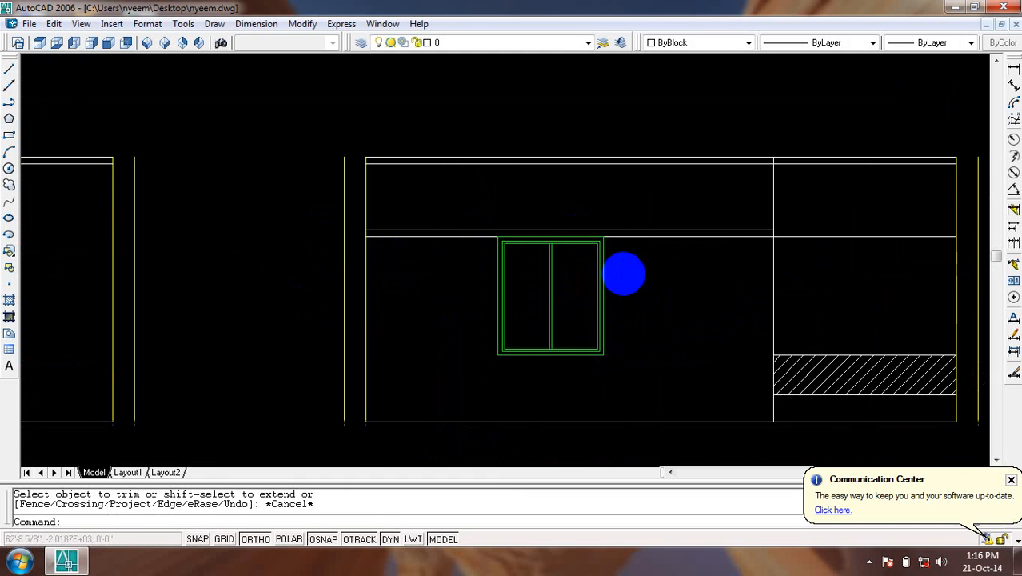
{"action": "type", "text": "l"}
{"action": "key", "text": "Return"}
{"action": "scroll", "coordinate": [597, 232], "scroll_direction": "up", "scroll_amount": 5}
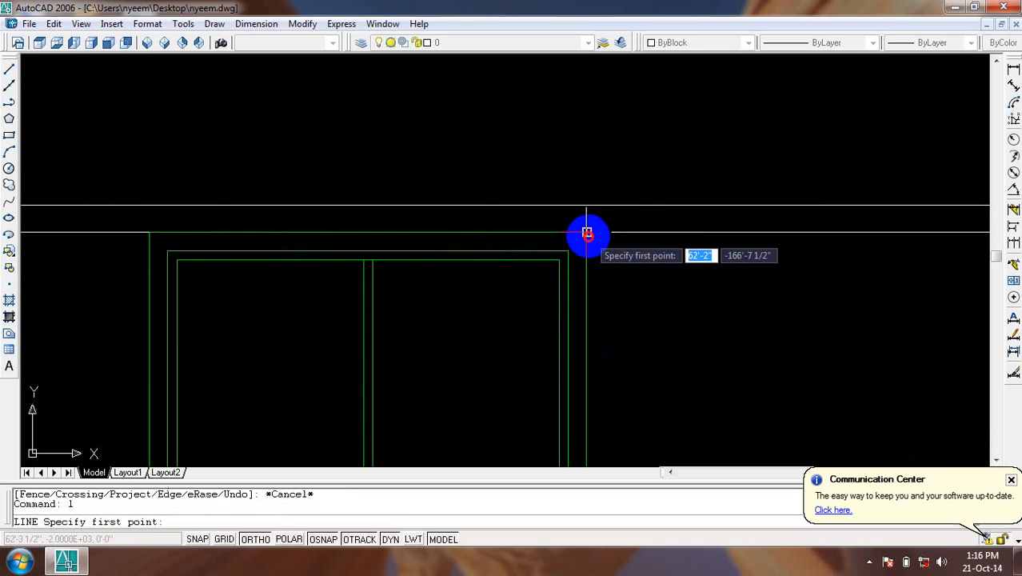
{"action": "left_click", "coordinate": [588, 235]}
{"action": "left_click", "coordinate": [587, 205]}
{"action": "key", "text": "Return"}
Draw a matching short vertical line from the right block window's upper-left corner up to the upper middle horizontal line.
{"action": "key", "text": "Return"}
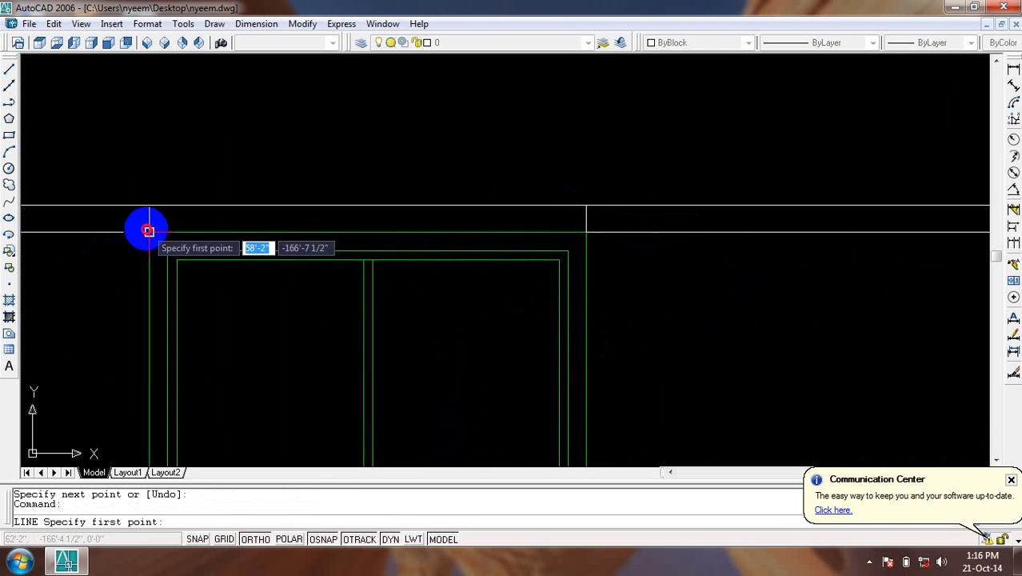
{"action": "left_click", "coordinate": [149, 231]}
{"action": "left_click", "coordinate": [148, 206]}
{"action": "key", "text": "Return"}
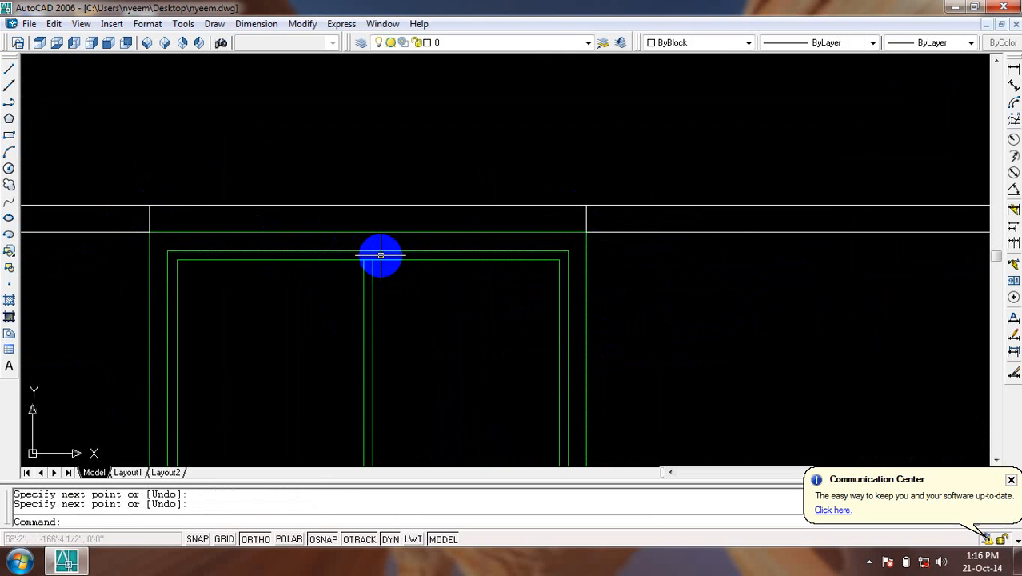
Offset the two short vertical lines above the right block's window 6" outward, one to each side.
{"action": "type", "text": "o"}
{"action": "key", "text": "Return"}
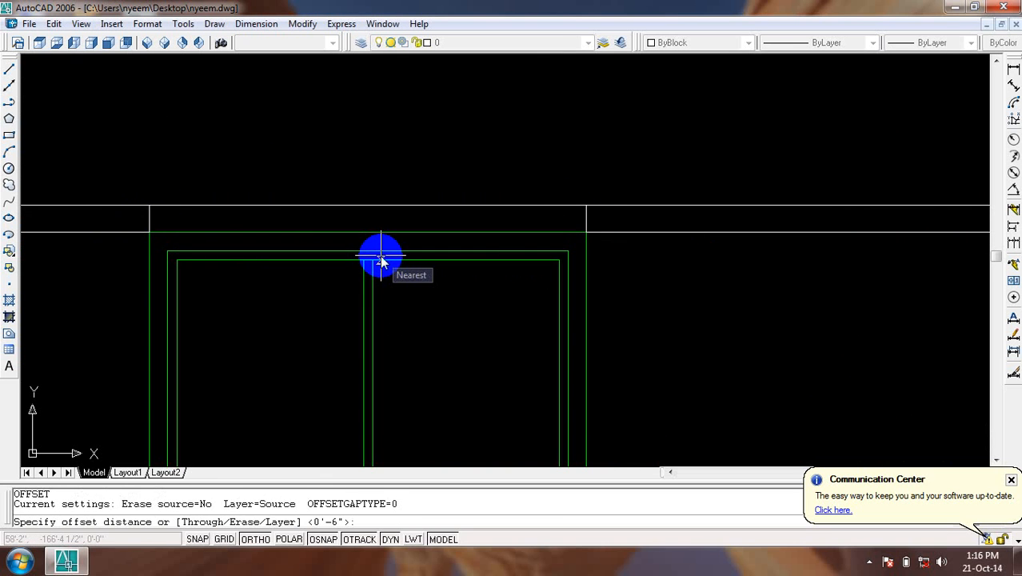
{"action": "type", "text": "6"}
{"action": "key", "text": "Return"}
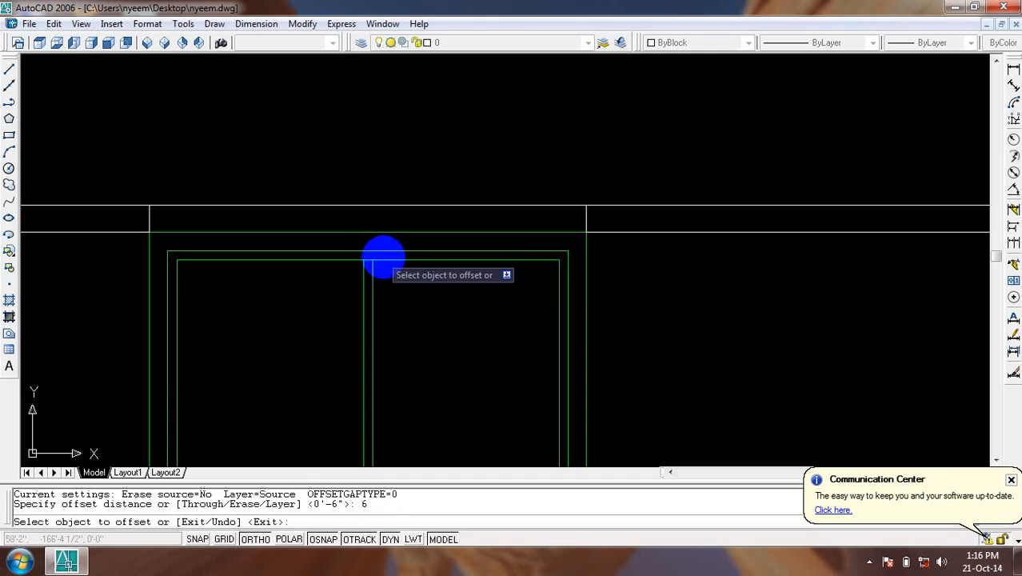
{"action": "left_click", "coordinate": [584, 215]}
{"action": "left_click", "coordinate": [650, 210]}
{"action": "left_click", "coordinate": [586, 216]}
{"action": "left_click", "coordinate": [650, 215]}
{"action": "left_click", "coordinate": [662, 214]}
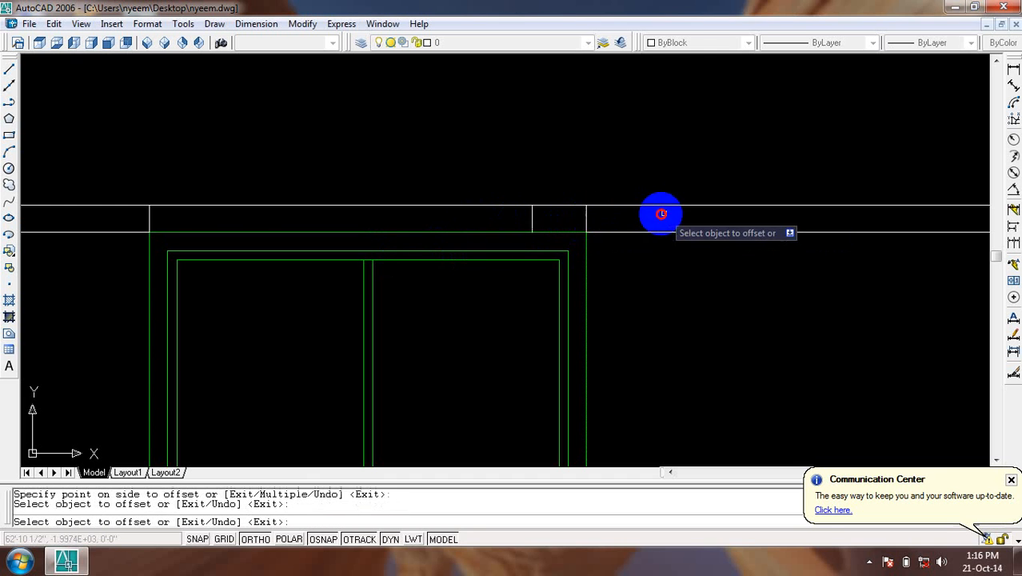
{"action": "left_click", "coordinate": [586, 217]}
{"action": "left_click", "coordinate": [652, 217]}
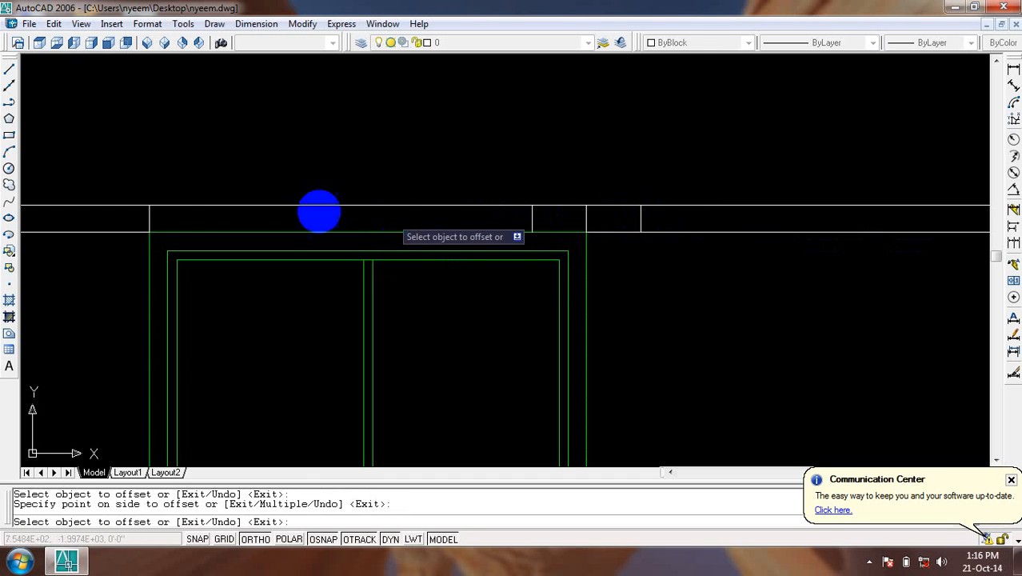
{"action": "left_click", "coordinate": [150, 219]}
{"action": "left_click", "coordinate": [92, 219]}
{"action": "key", "text": "Escape"}
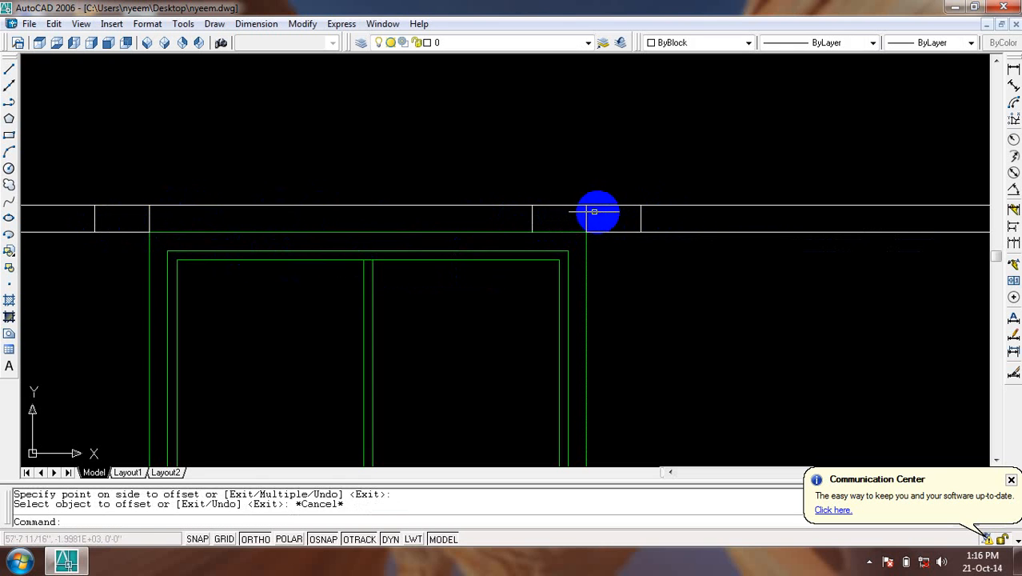
Delete the two original short vertical lines and the stray inner offset line above the right block's window.
{"action": "left_click", "coordinate": [599, 211]}
{"action": "left_click", "coordinate": [145, 222]}
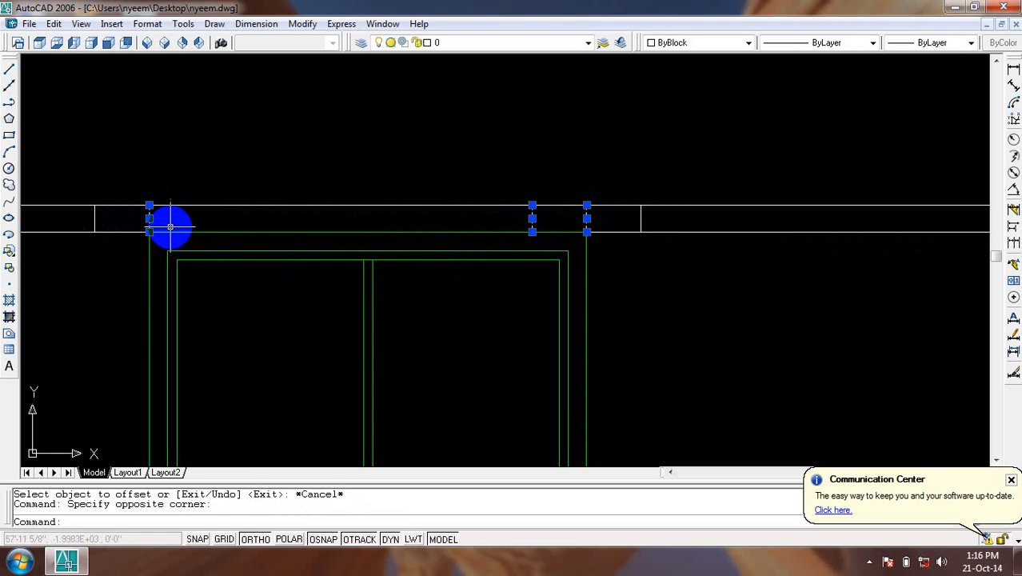
{"action": "key", "text": "Delete"}
{"action": "type", "text": "tr"}
{"action": "key", "text": "Return"}
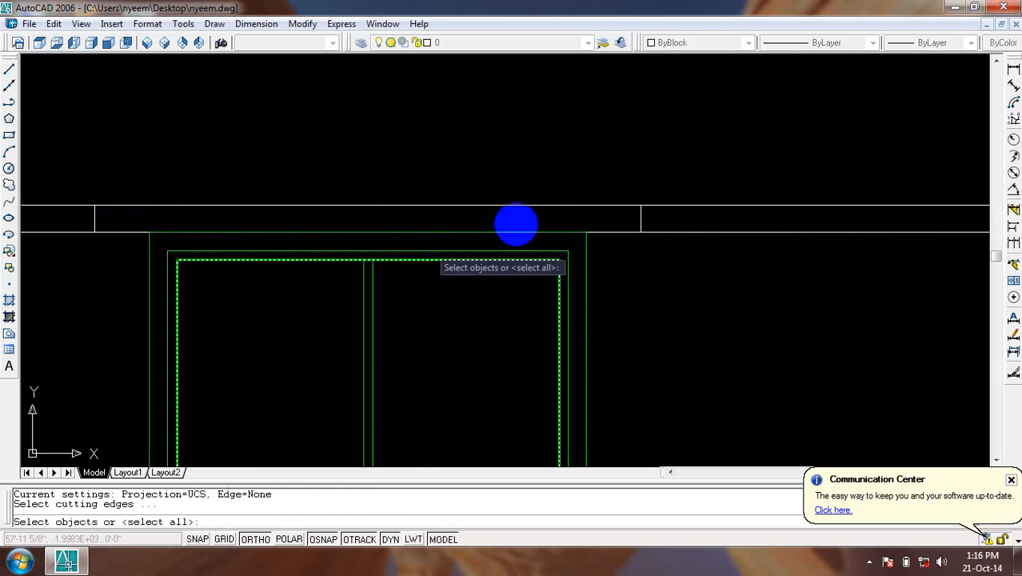
{"action": "scroll", "coordinate": [518, 224], "scroll_direction": "down", "scroll_amount": 3}
{"action": "left_click", "coordinate": [693, 272]}
{"action": "left_click", "coordinate": [296, 225]}
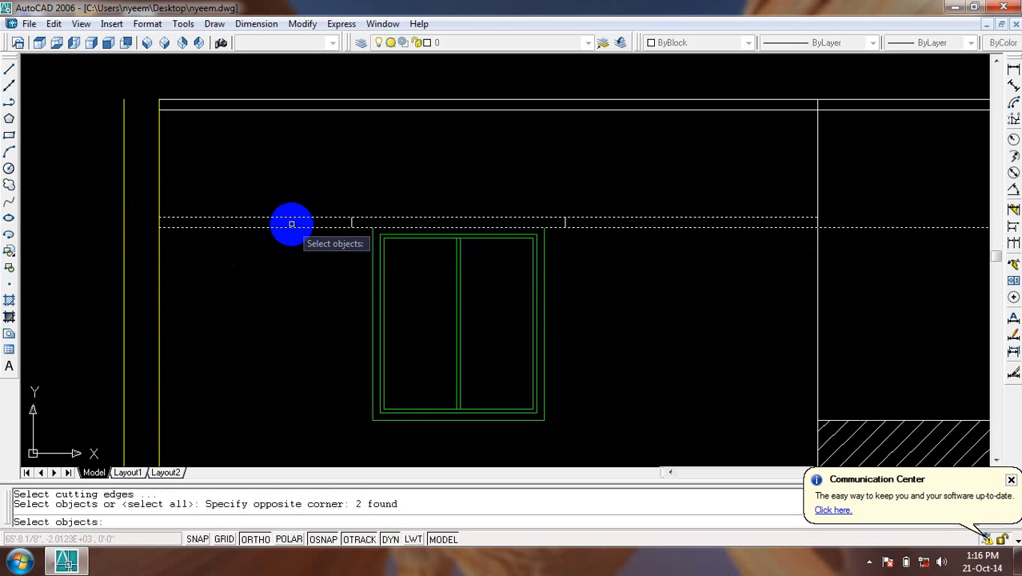
{"action": "key", "text": "Escape"}
Trim the two middle horizontal lines on both sides of the right block's window band up to the end bay, and save the drawing.
{"action": "type", "text": "tr"}
{"action": "key", "text": "Return"}
{"action": "key", "text": "Return"}
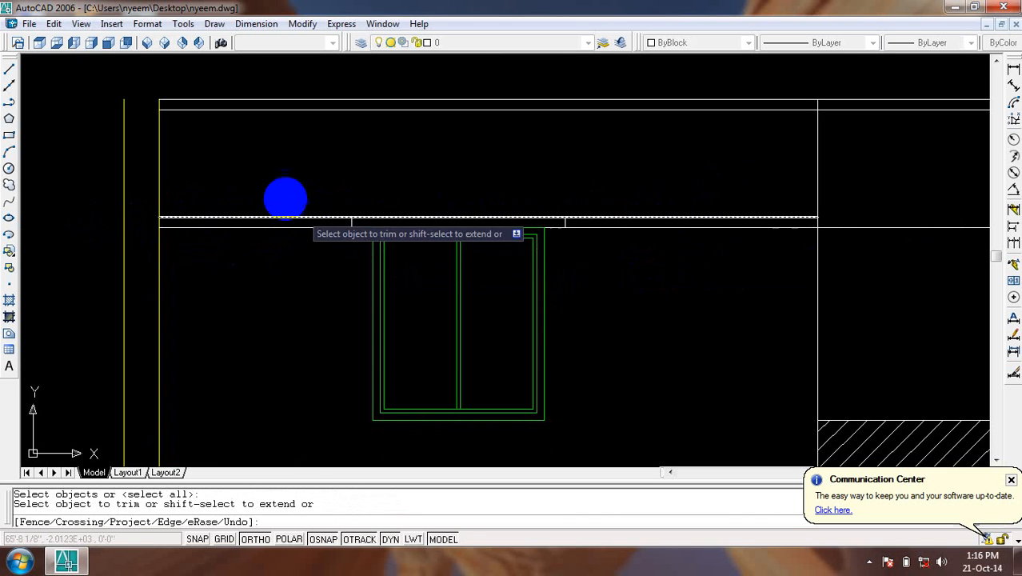
{"action": "left_click", "coordinate": [286, 198]}
{"action": "left_click", "coordinate": [258, 288]}
{"action": "left_click", "coordinate": [739, 195]}
{"action": "left_click", "coordinate": [713, 273]}
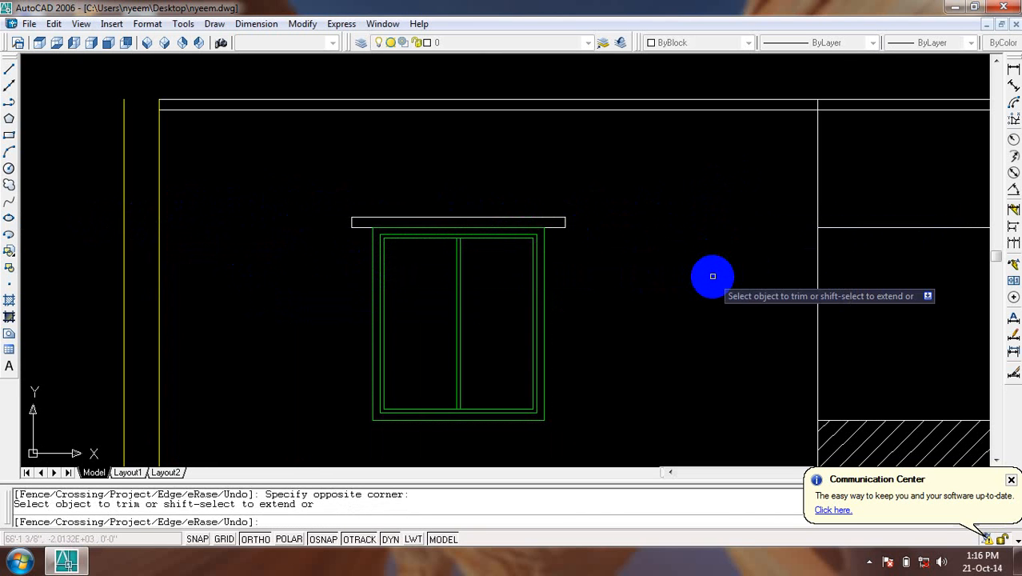
{"action": "key", "text": "Escape"}
{"action": "key", "text": "ctrl+s"}
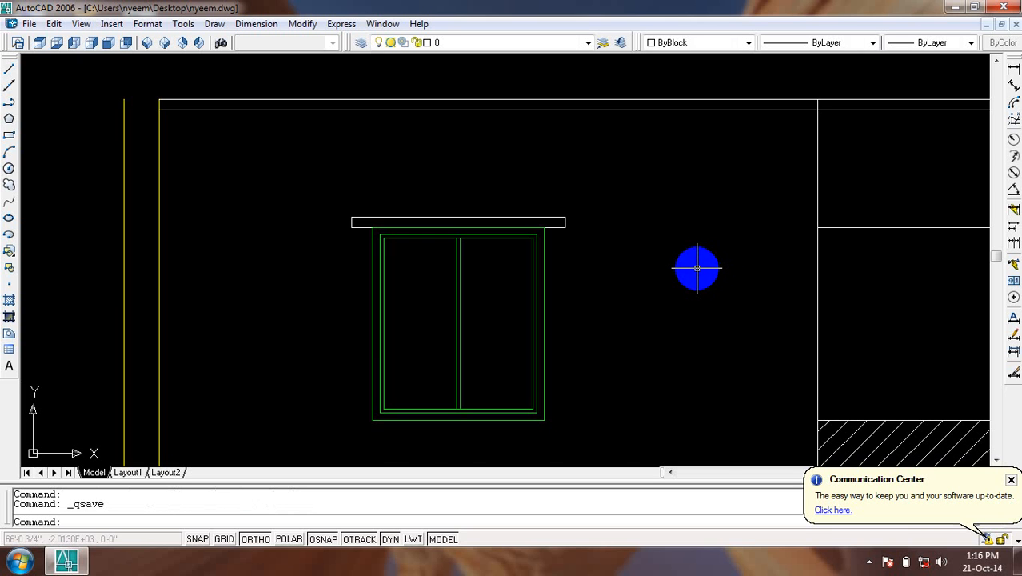
{"action": "scroll", "coordinate": [670, 264], "scroll_direction": "down", "scroll_amount": 5}
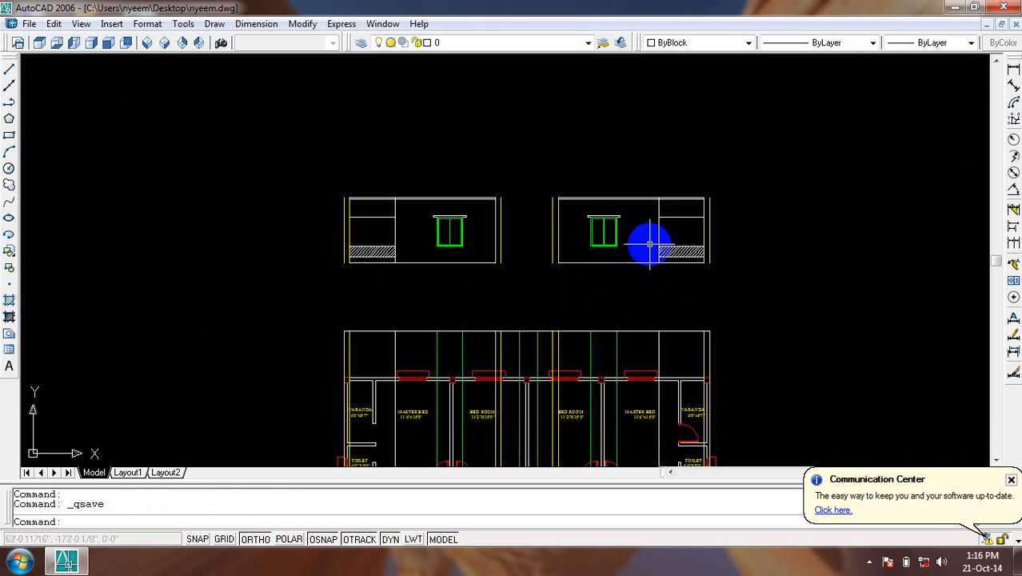
{"action": "scroll", "coordinate": [647, 235], "scroll_direction": "up", "scroll_amount": 3}
{"action": "middle_click_drag", "start_coordinate": [646, 235], "coordinate": [627, 266]}
{"action": "scroll", "coordinate": [628, 266], "scroll_direction": "down", "scroll_amount": 2}
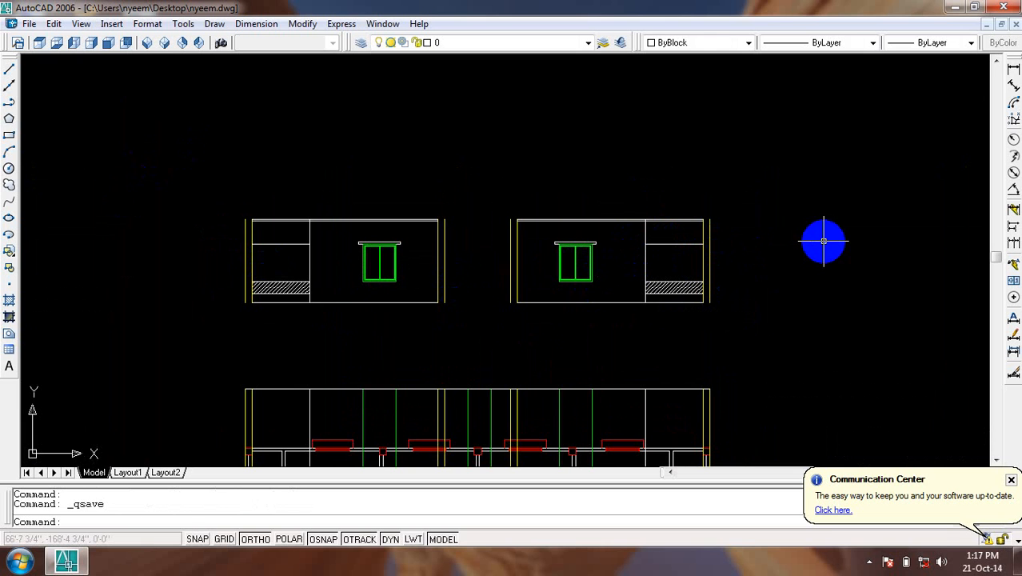
{"action": "scroll", "coordinate": [473, 240], "scroll_direction": "up", "scroll_amount": 2}
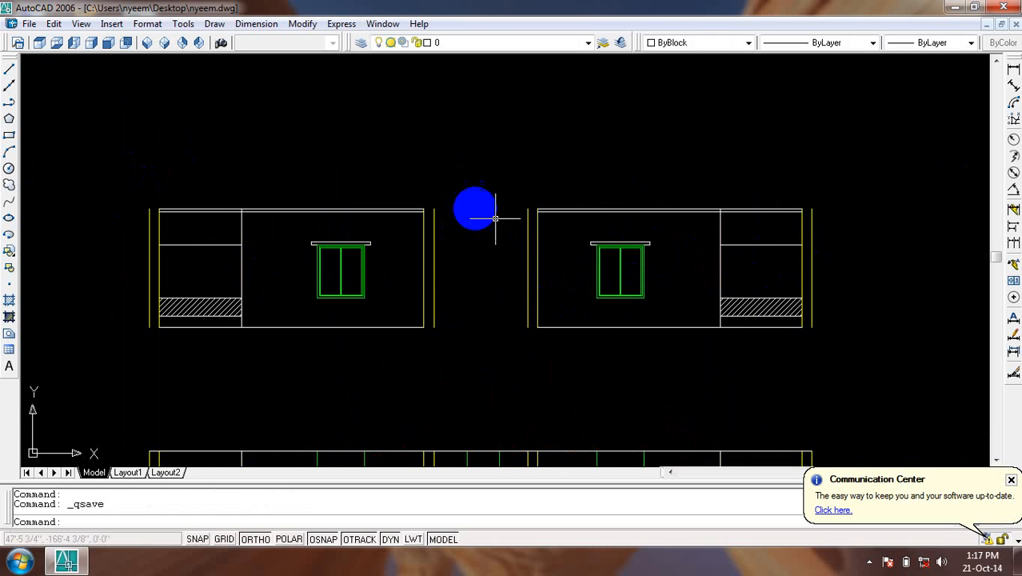
{"action": "left_click", "coordinate": [497, 183]}
{"action": "left_click", "coordinate": [459, 313]}
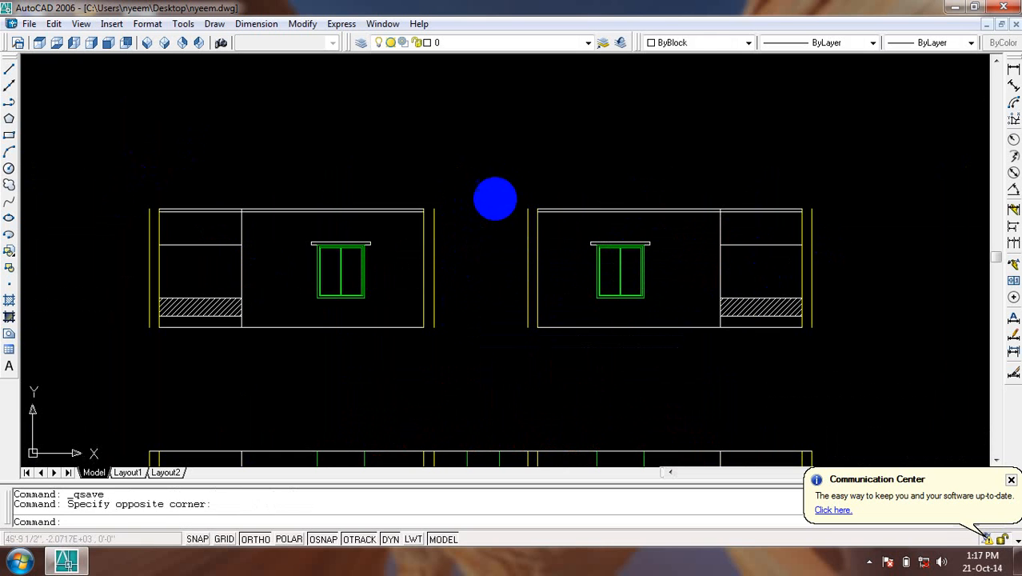
{"action": "left_click", "coordinate": [494, 187]}
{"action": "left_click", "coordinate": [467, 316]}
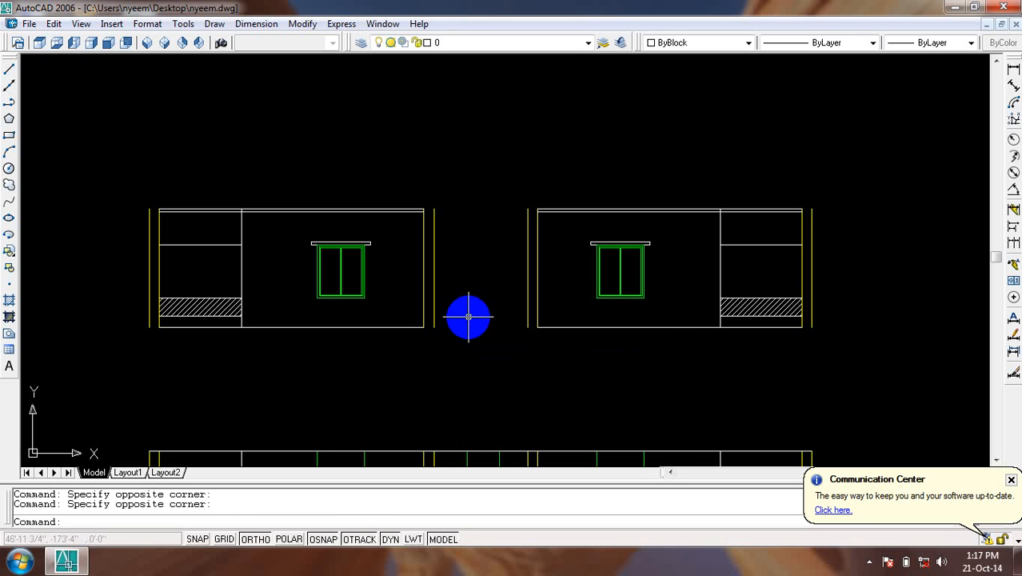
{"action": "key", "text": "ctrl+s"}
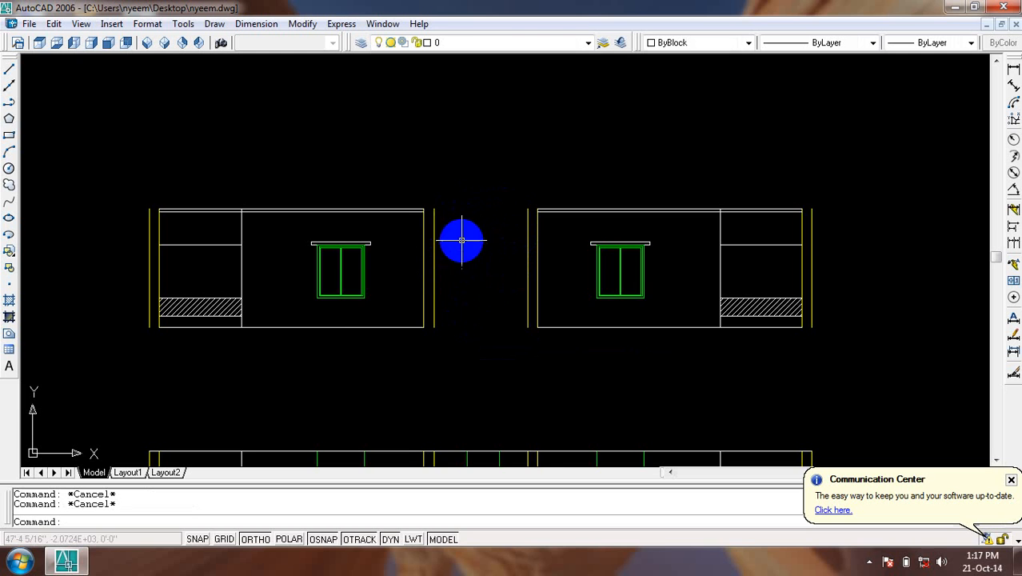
Delete the two green vertical guide lines running through the middle of the floor plan between the yellow line pairs.
{"action": "scroll", "coordinate": [461, 239], "scroll_direction": "down", "scroll_amount": 2}
{"action": "scroll", "coordinate": [474, 319], "scroll_direction": "up", "scroll_amount": 4}
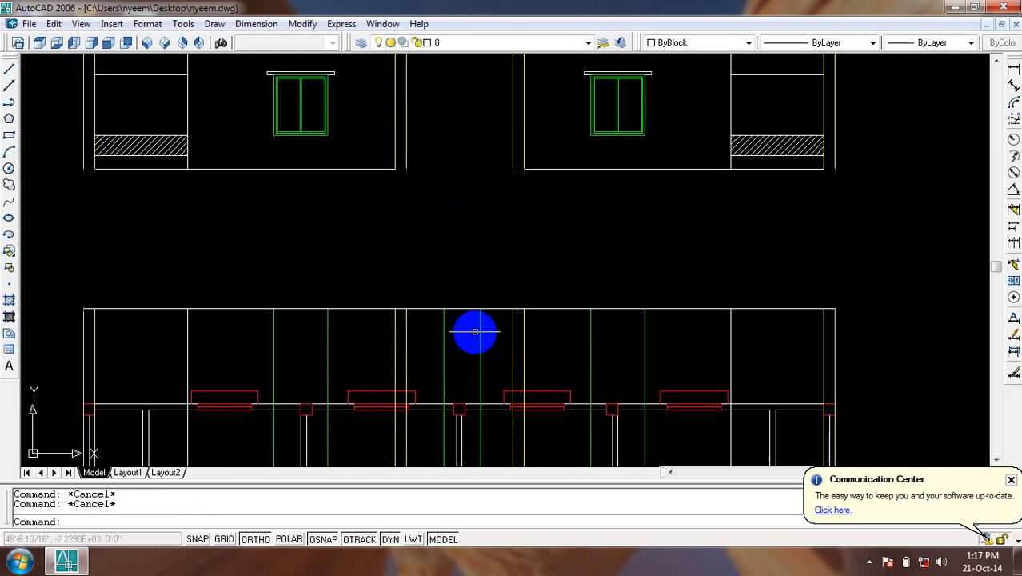
{"action": "left_click", "coordinate": [495, 334]}
{"action": "left_click", "coordinate": [439, 351]}
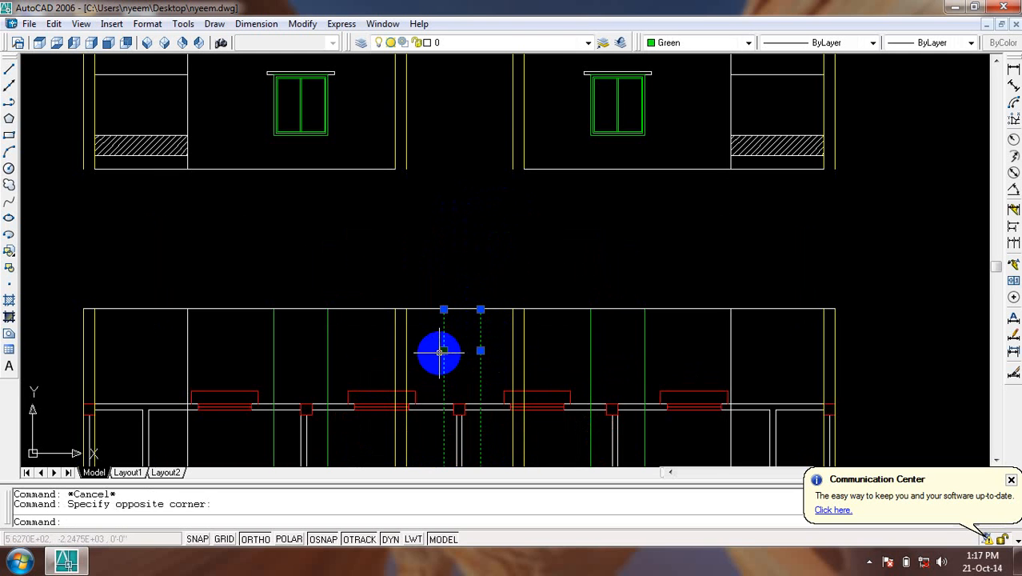
{"action": "key", "text": "Delete"}
Draw vertical construction lines through both ends of the staircase window in the floor plan's front wall.
{"action": "scroll", "coordinate": [455, 240], "scroll_direction": "down", "scroll_amount": 7}
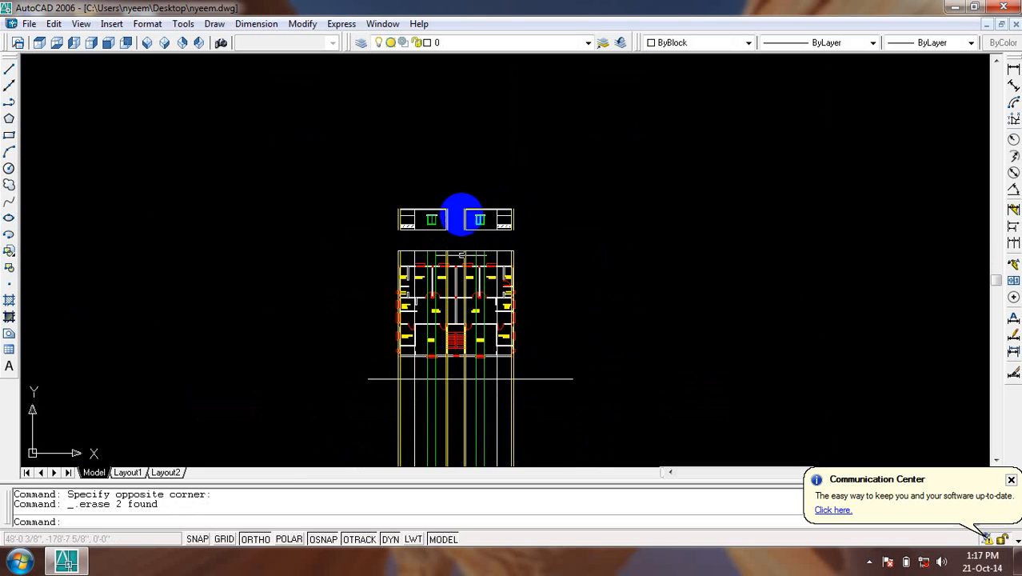
{"action": "scroll", "coordinate": [461, 210], "scroll_direction": "up", "scroll_amount": 5}
{"action": "scroll", "coordinate": [436, 336], "scroll_direction": "down", "scroll_amount": 5}
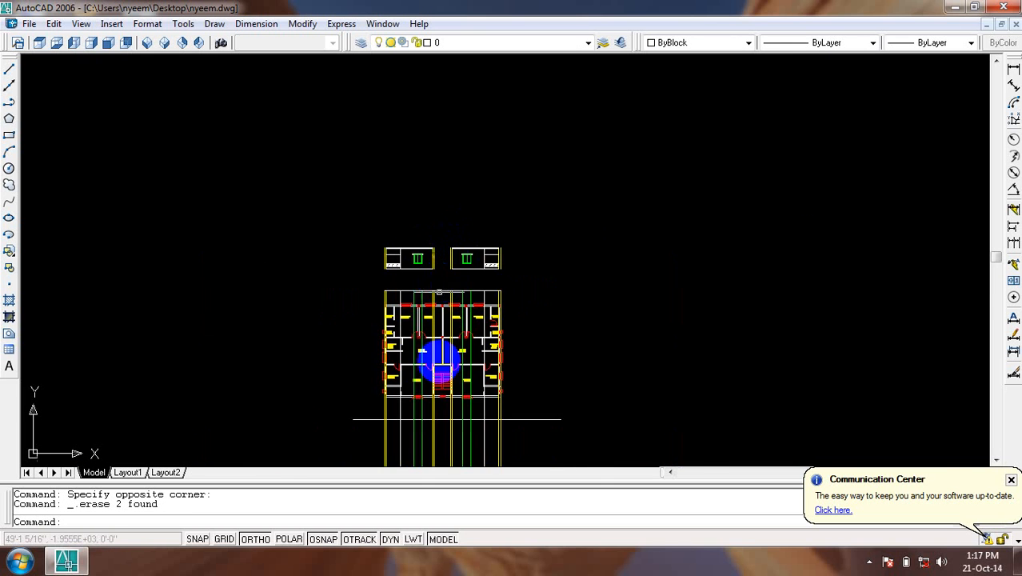
{"action": "scroll", "coordinate": [440, 360], "scroll_direction": "up", "scroll_amount": 8}
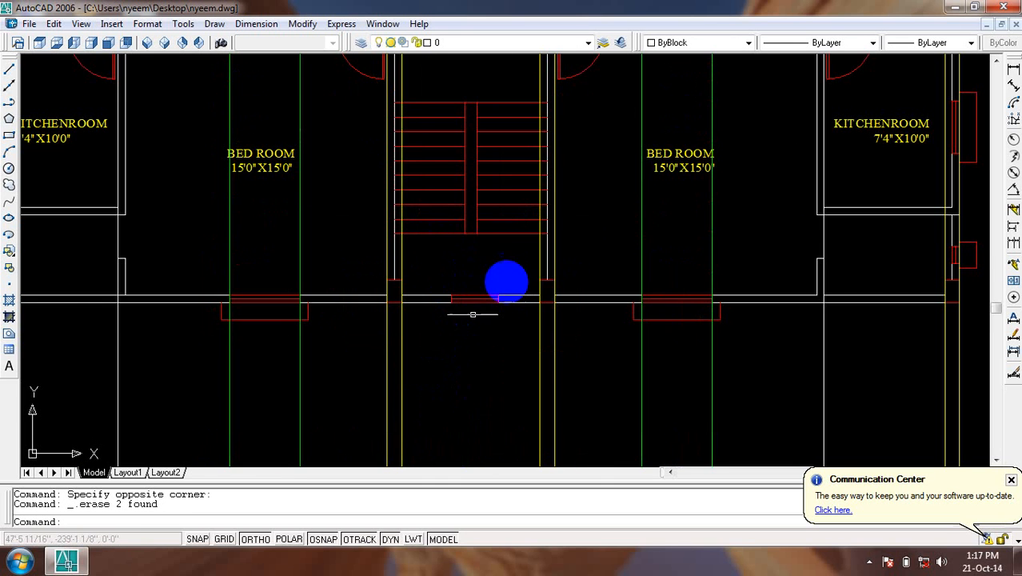
{"action": "scroll", "coordinate": [473, 314], "scroll_direction": "up", "scroll_amount": 3}
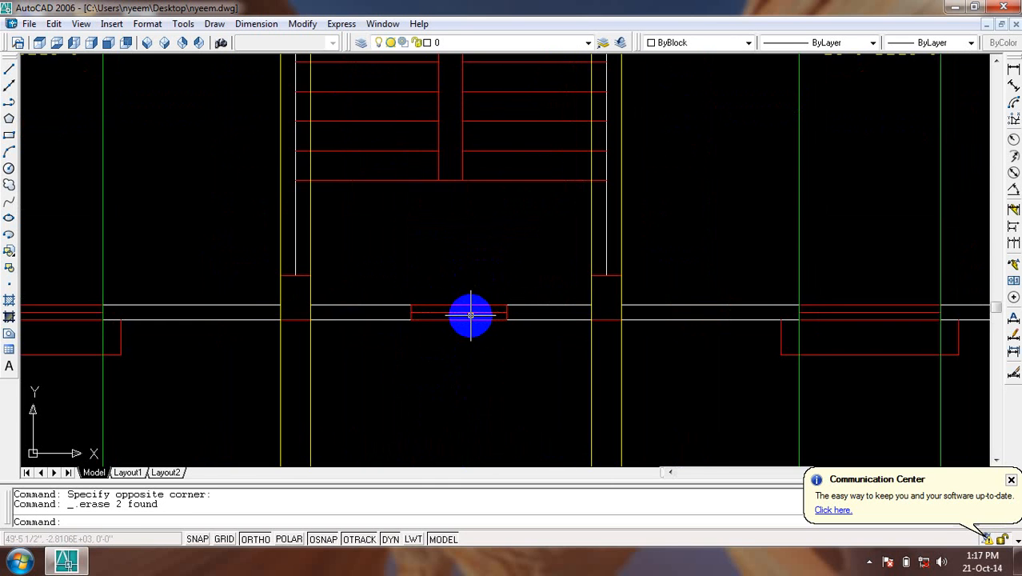
{"action": "key", "text": "Return"}
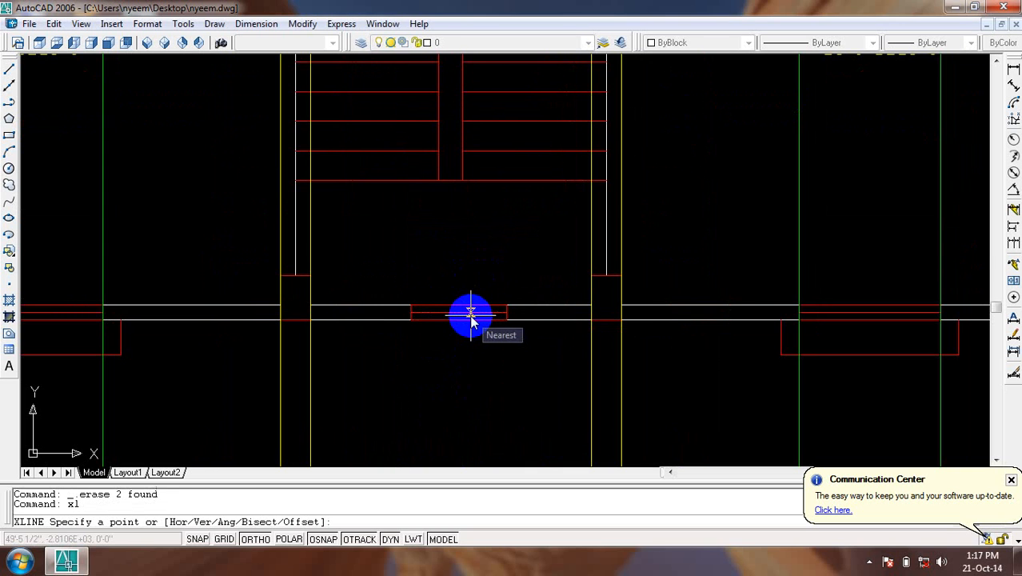
{"action": "type", "text": "v"}
{"action": "key", "text": "Return"}
{"action": "scroll", "coordinate": [424, 328], "scroll_direction": "up", "scroll_amount": 2}
{"action": "left_click", "coordinate": [399, 312]}
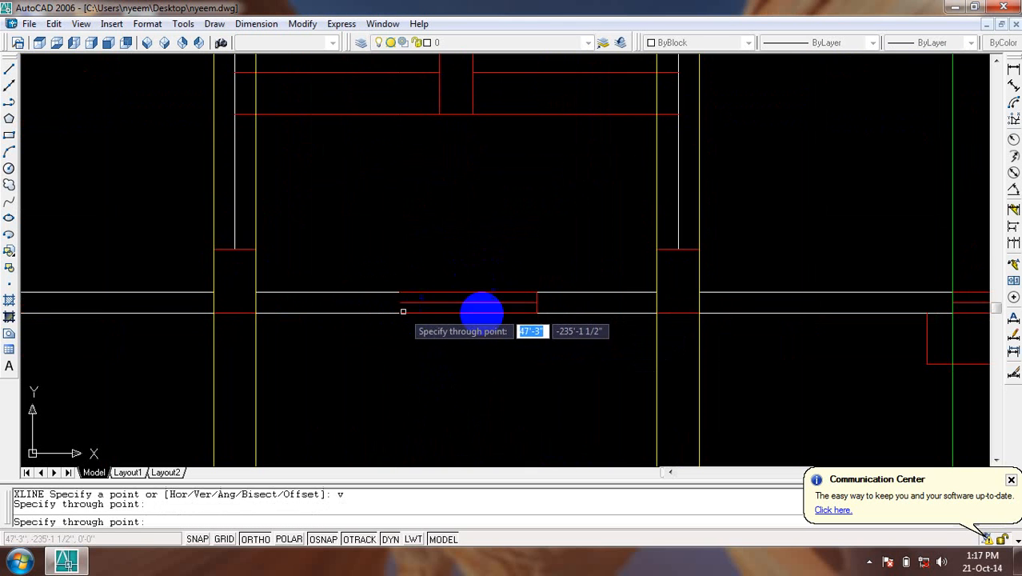
{"action": "left_click", "coordinate": [536, 313]}
{"action": "key", "text": "Escape"}
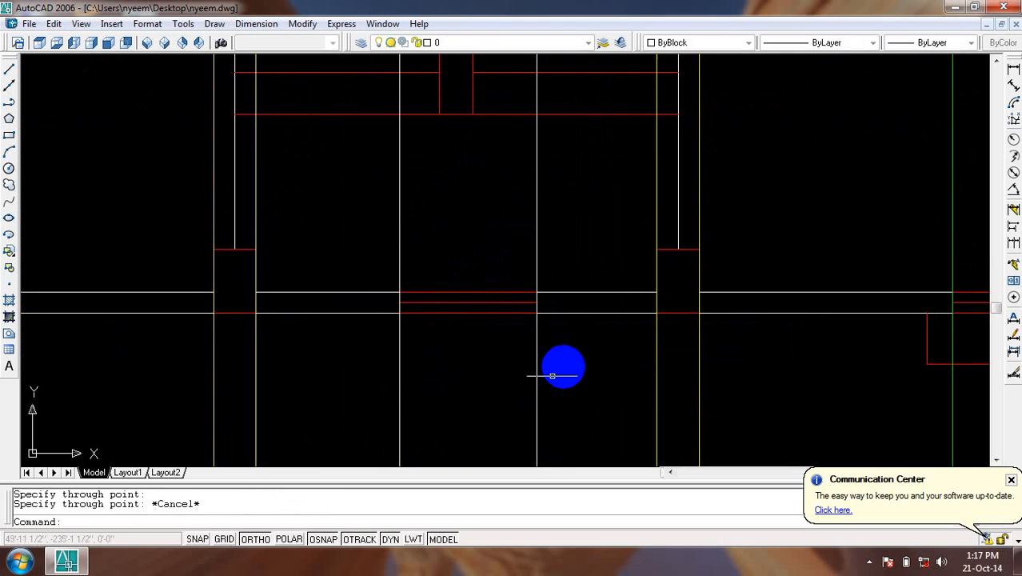
Change the two new construction lines to green and set the current drawing color to cyan.
{"action": "left_click", "coordinate": [559, 429]}
{"action": "left_click", "coordinate": [319, 449]}
{"action": "left_click", "coordinate": [672, 44]}
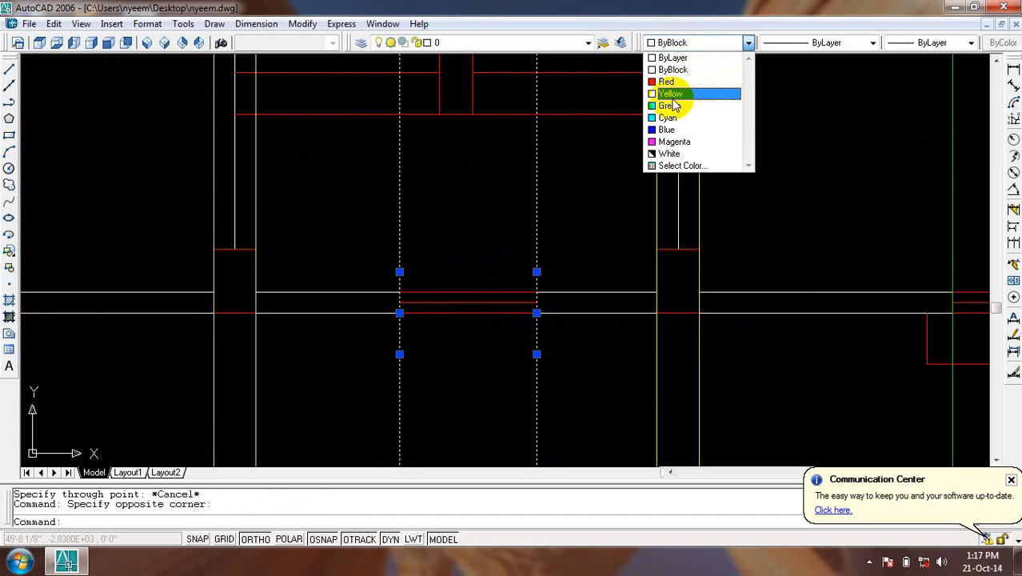
{"action": "left_click", "coordinate": [673, 91]}
{"action": "key", "text": "Escape"}
{"action": "left_click", "coordinate": [686, 45]}
{"action": "left_click", "coordinate": [673, 102]}
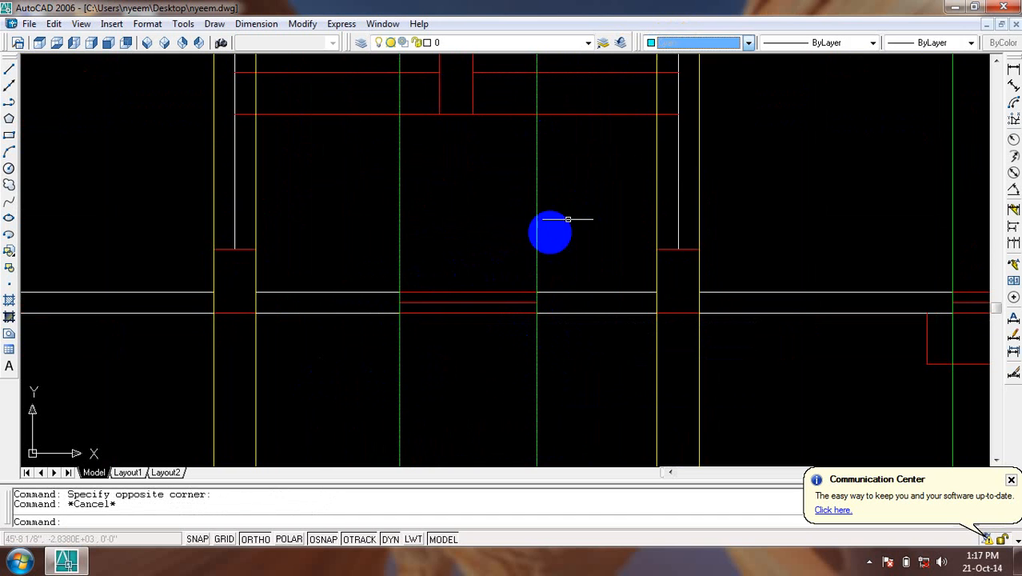
Draw a horizontal line between the lower ends of the inner yellow lines in the elevation's central gap.
{"action": "scroll", "coordinate": [548, 230], "scroll_direction": "down", "scroll_amount": 5}
{"action": "middle_click_drag", "start_coordinate": [538, 251], "coordinate": [542, 394]}
{"action": "scroll", "coordinate": [542, 398], "scroll_direction": "down", "scroll_amount": 5}
{"action": "scroll", "coordinate": [541, 288], "scroll_direction": "up", "scroll_amount": 5}
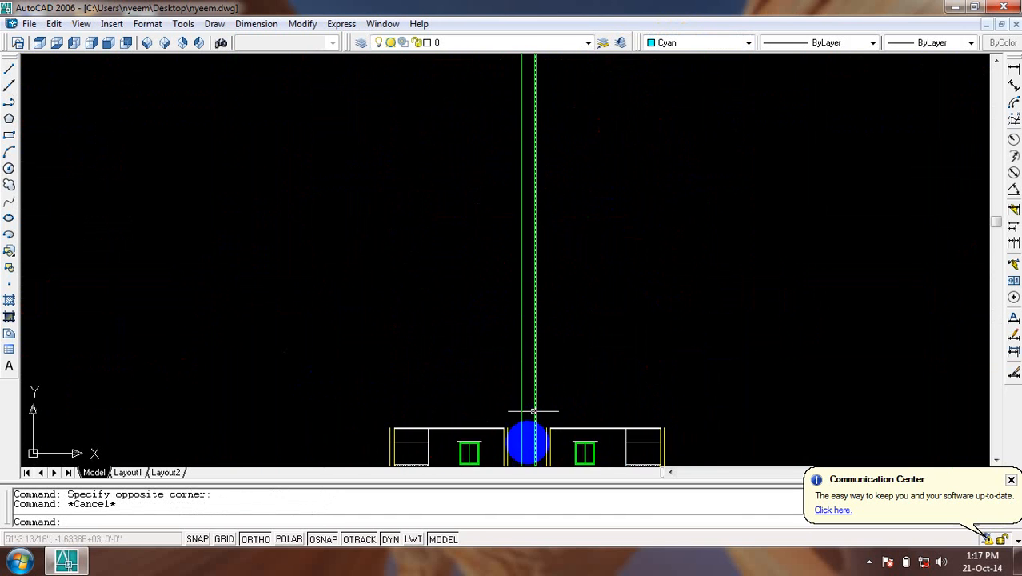
{"action": "middle_click_drag", "start_coordinate": [527, 446], "coordinate": [520, 209]}
{"action": "scroll", "coordinate": [518, 210], "scroll_direction": "up", "scroll_amount": 4}
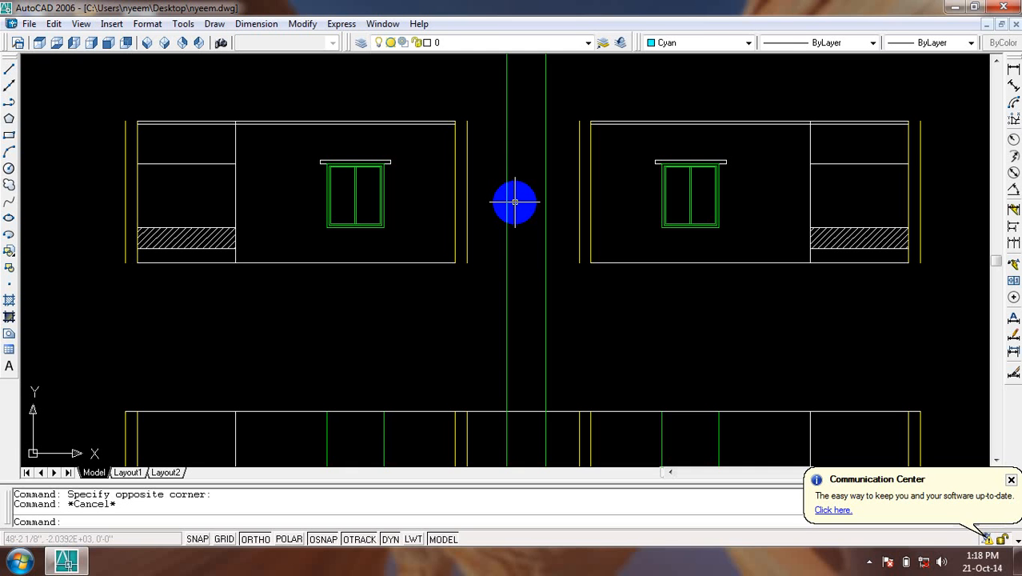
{"action": "scroll", "coordinate": [527, 253], "scroll_direction": "up", "scroll_amount": 1}
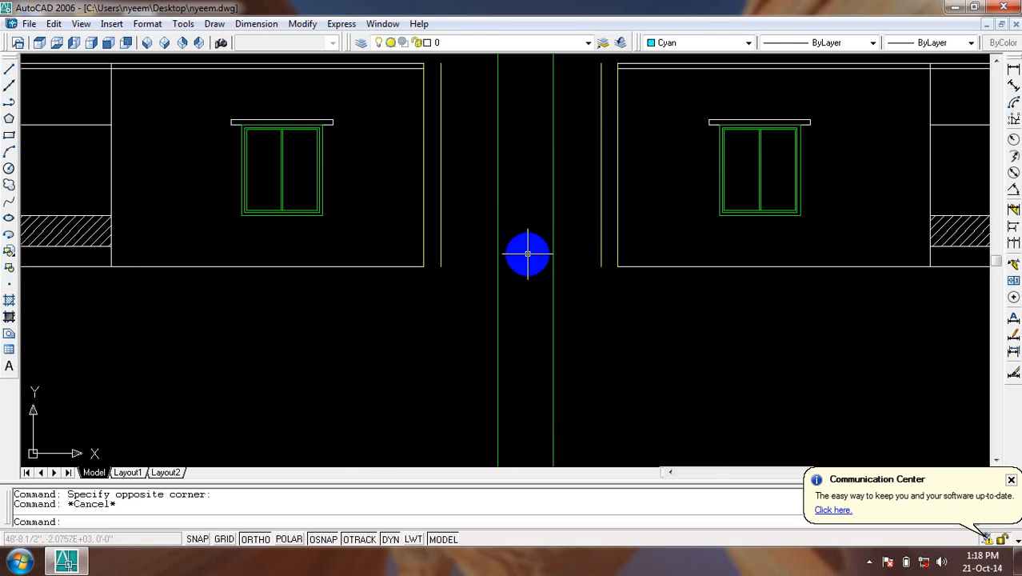
{"action": "type", "text": "l"}
{"action": "key", "text": "Return"}
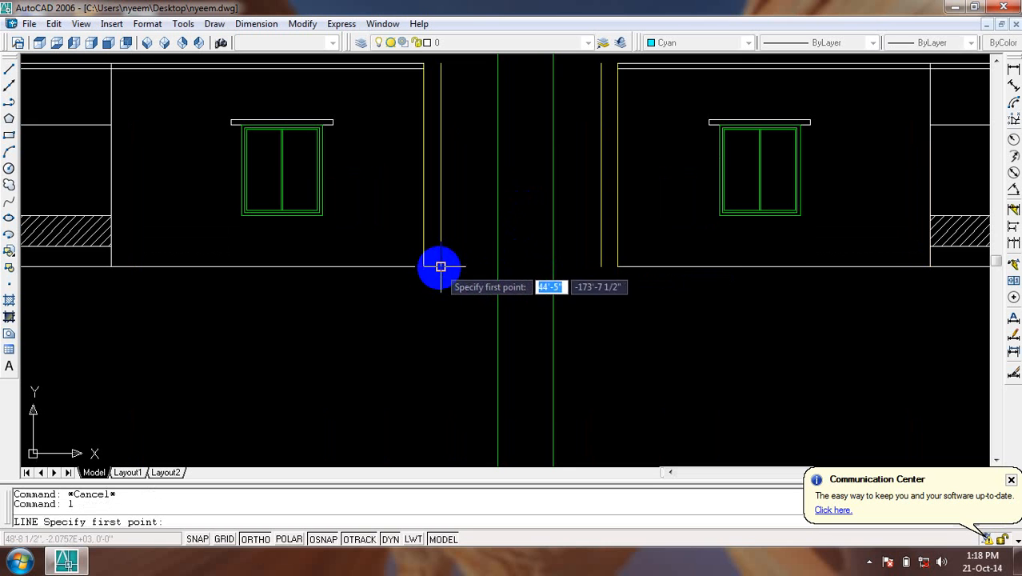
{"action": "left_click", "coordinate": [441, 266]}
{"action": "left_click", "coordinate": [600, 266]}
{"action": "key", "text": "Return"}
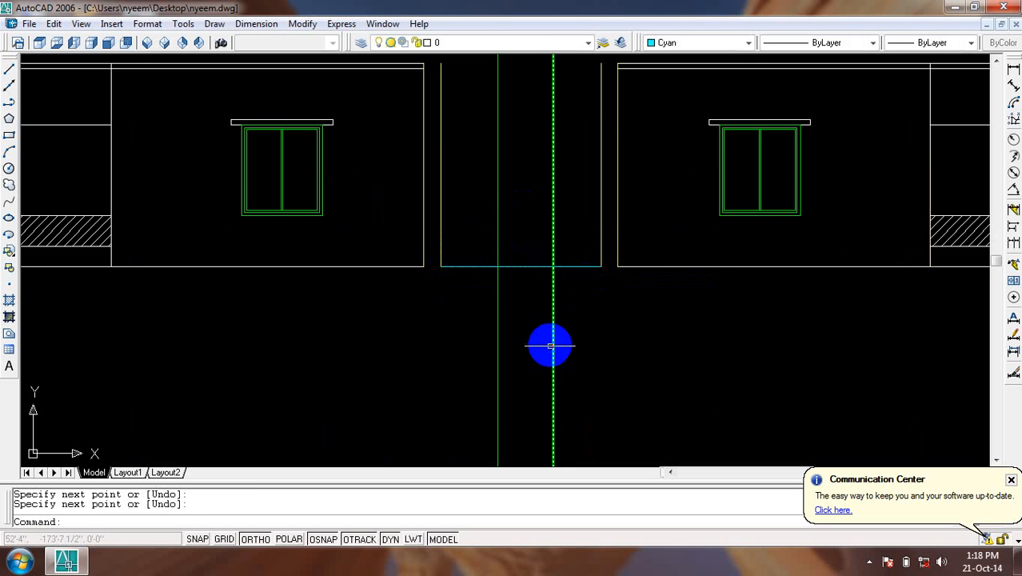
Offset the central base line 6' upward and delete the original line.
{"action": "type", "text": "o"}
{"action": "key", "text": "Return"}
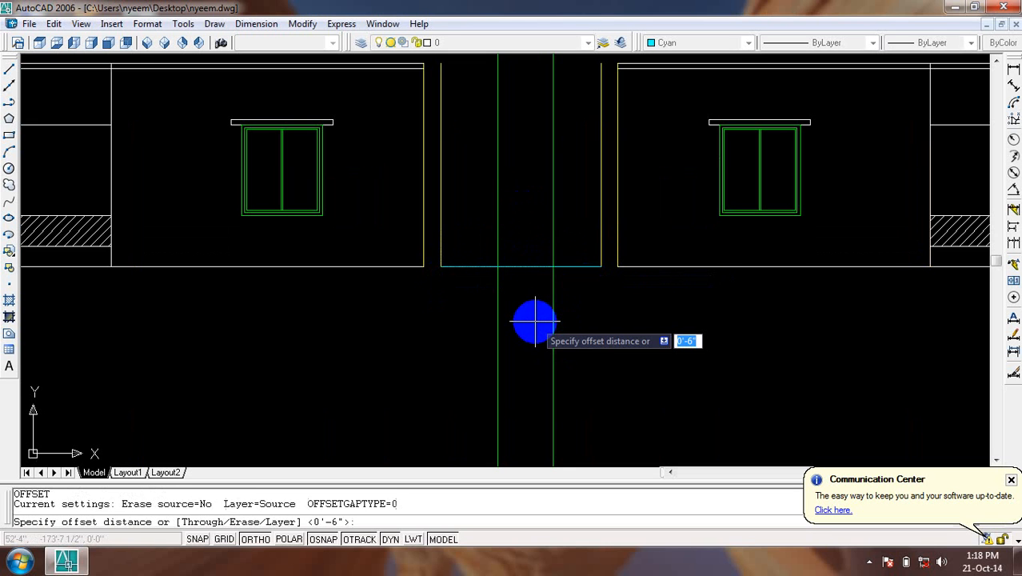
{"action": "type", "text": "6"}
{"action": "key", "text": "Return"}
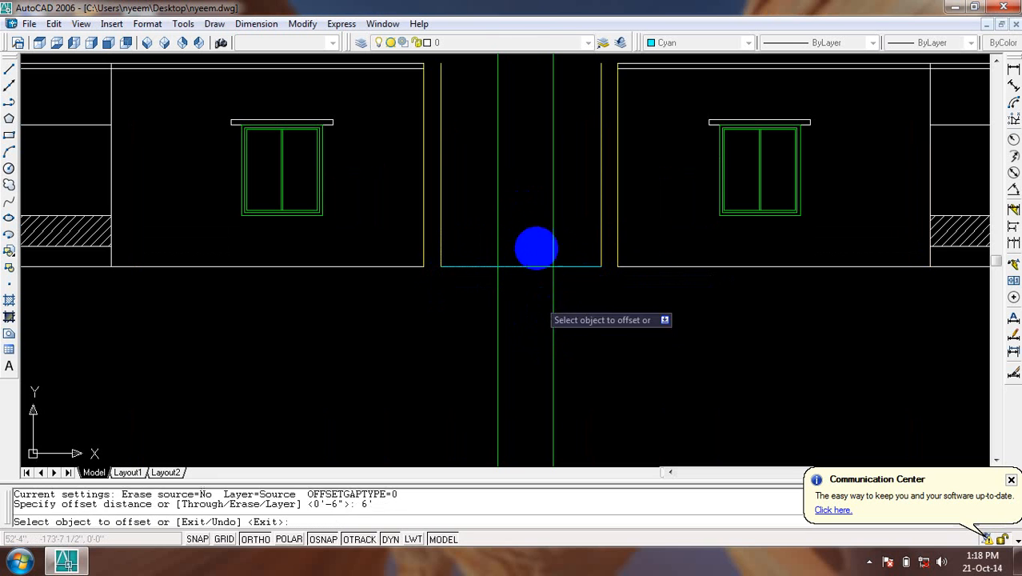
{"action": "left_click", "coordinate": [533, 264]}
{"action": "left_click", "coordinate": [533, 189]}
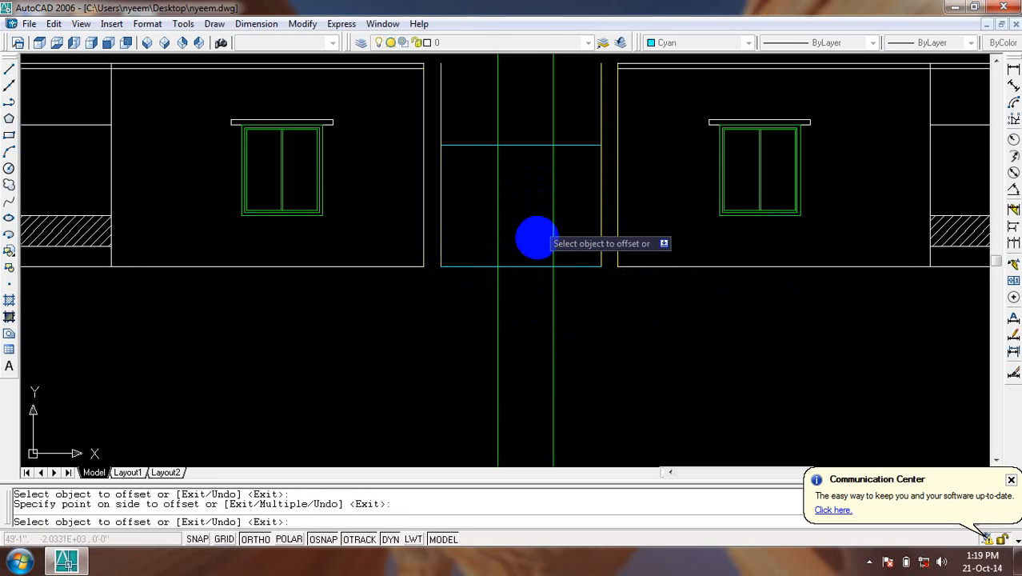
{"action": "key", "text": "Escape"}
{"action": "left_click_drag", "start_coordinate": [536, 251], "coordinate": [527, 289]}
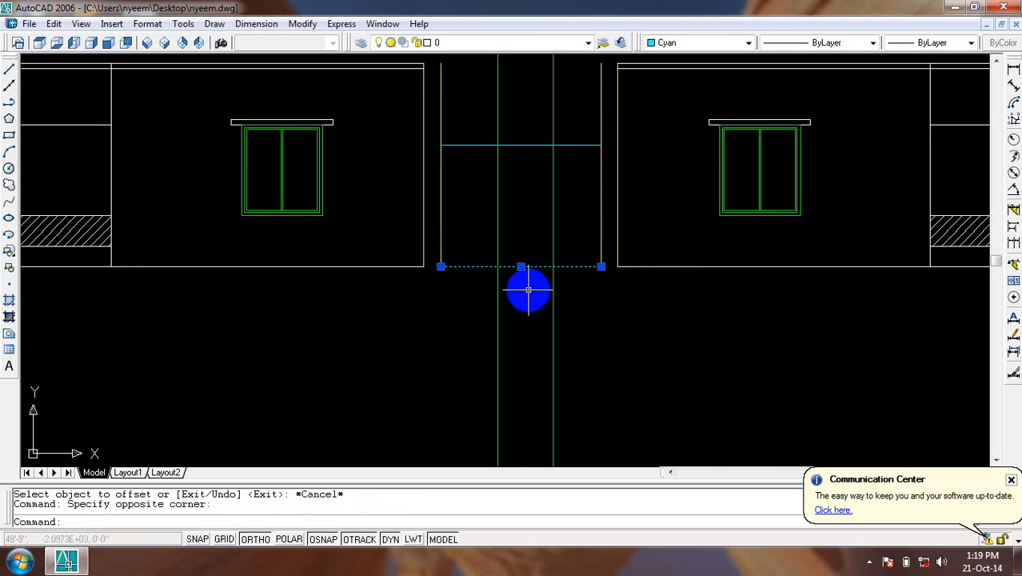
{"action": "key", "text": "Delete"}
Offset the remaining cyan line 4'6" upward to mark the top of the staircase window.
{"action": "scroll", "coordinate": [532, 280], "scroll_direction": "down", "scroll_amount": 3}
{"action": "scroll", "coordinate": [519, 272], "scroll_direction": "up", "scroll_amount": 5}
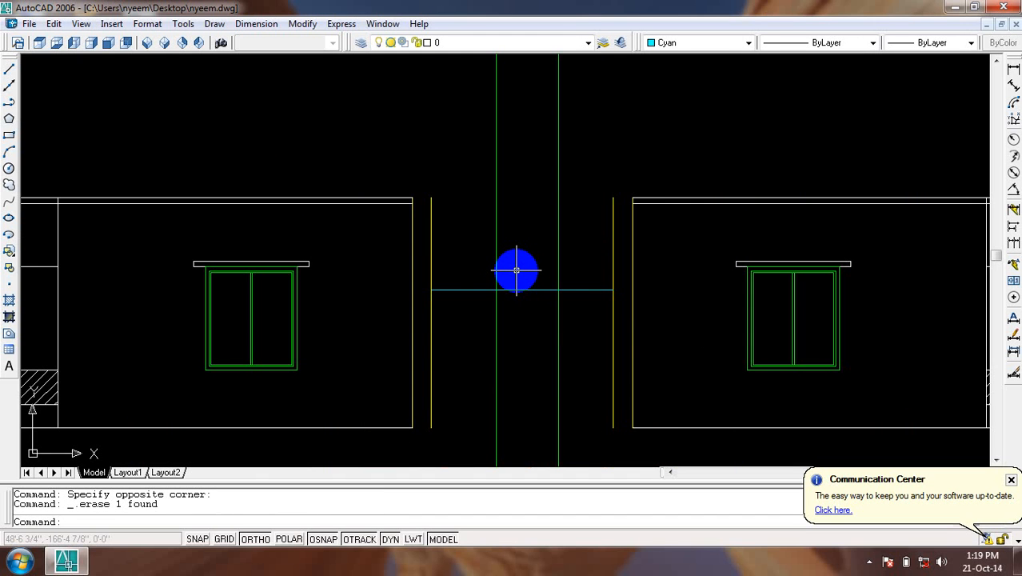
{"action": "type", "text": "o"}
{"action": "key", "text": "Return"}
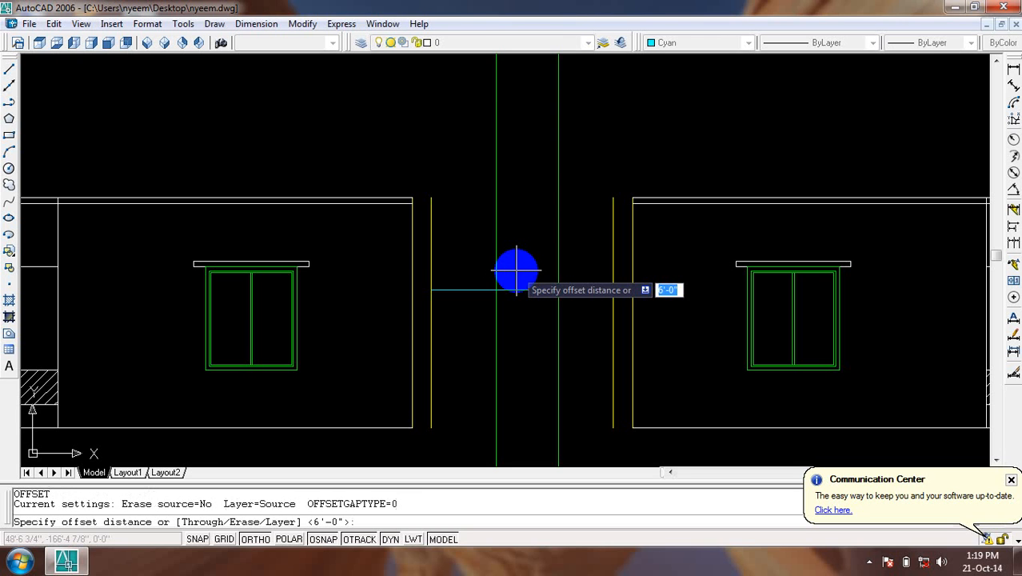
{"action": "type", "text": "4'6"}
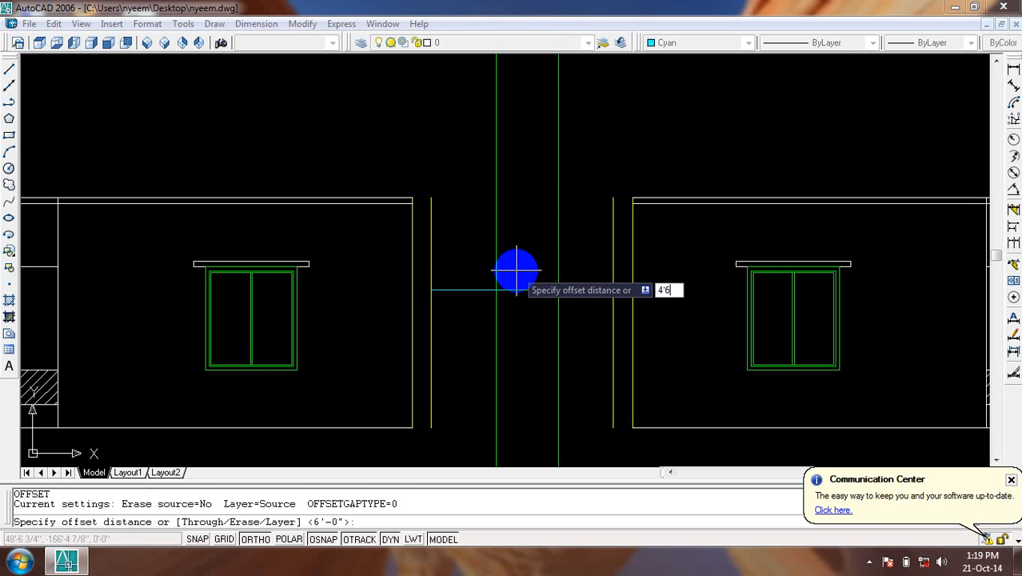
{"action": "key", "text": "Return"}
{"action": "left_click", "coordinate": [532, 289]}
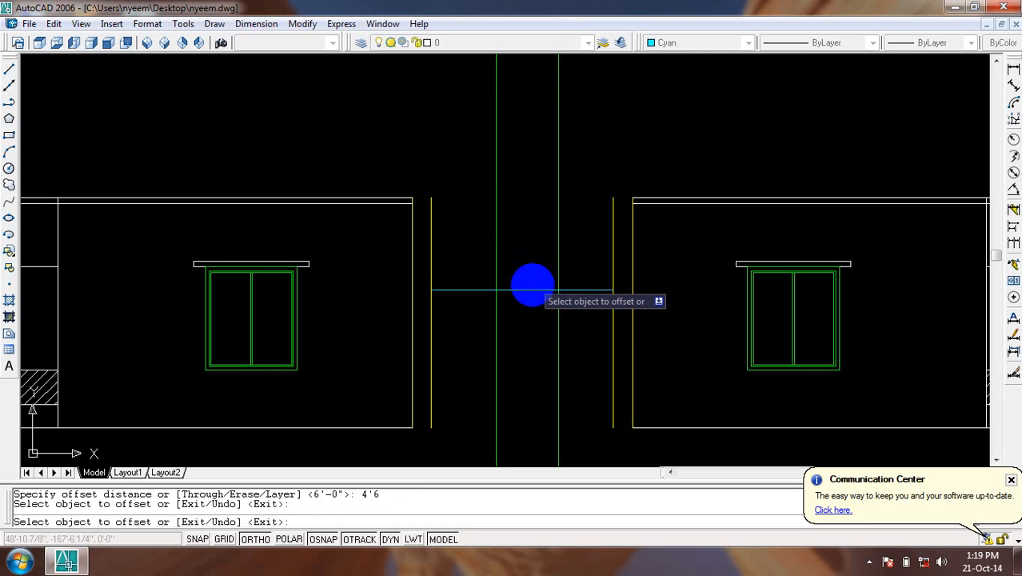
{"action": "left_click", "coordinate": [531, 286]}
{"action": "left_click", "coordinate": [534, 201]}
{"action": "key", "text": "Escape"}
{"action": "key", "text": "Escape"}
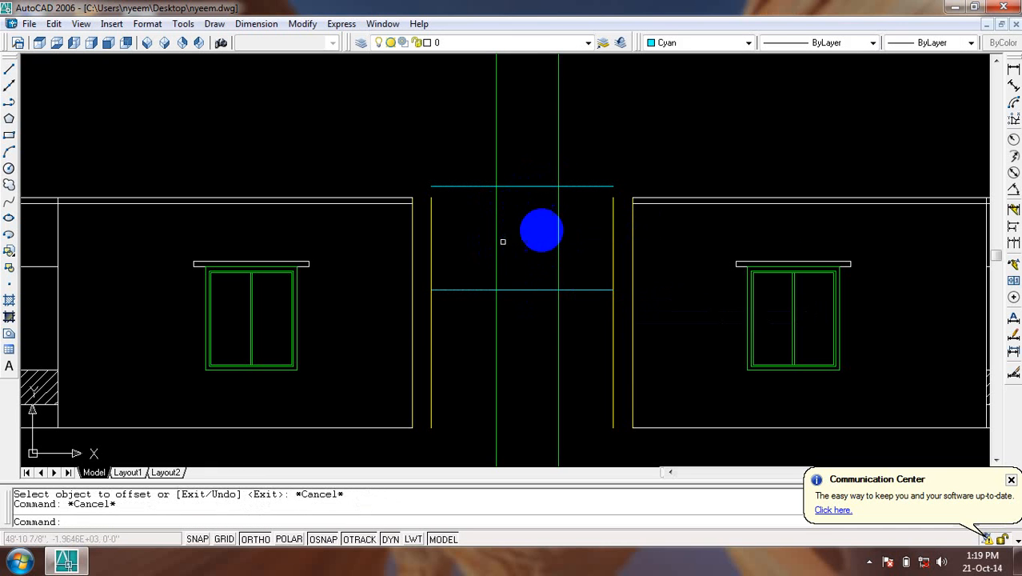
Set the current color to green and draw the staircase window rectangle between the green and cyan guide lines.
{"action": "left_click", "coordinate": [665, 43]}
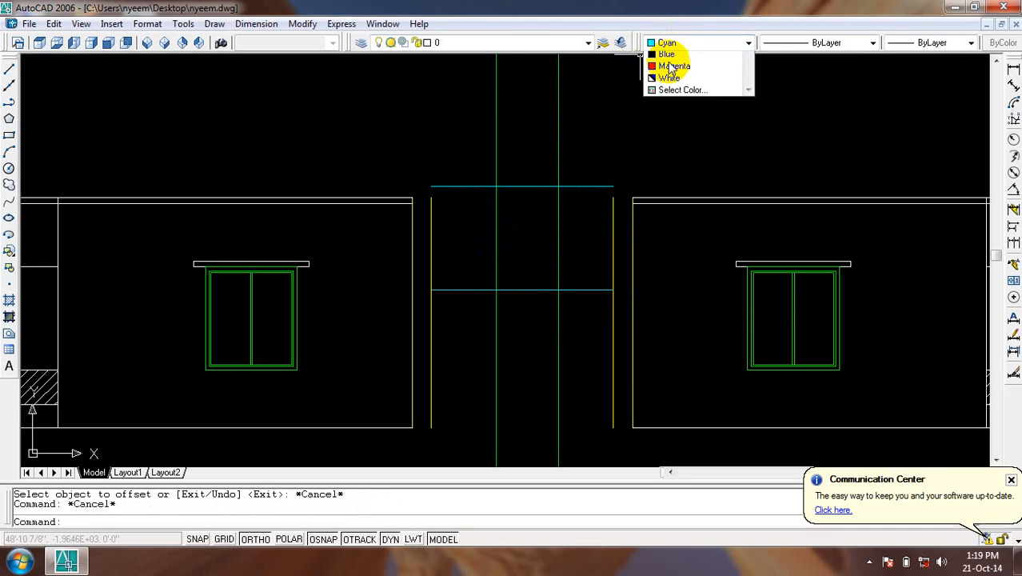
{"action": "left_click", "coordinate": [669, 105]}
{"action": "left_click", "coordinate": [9, 134]}
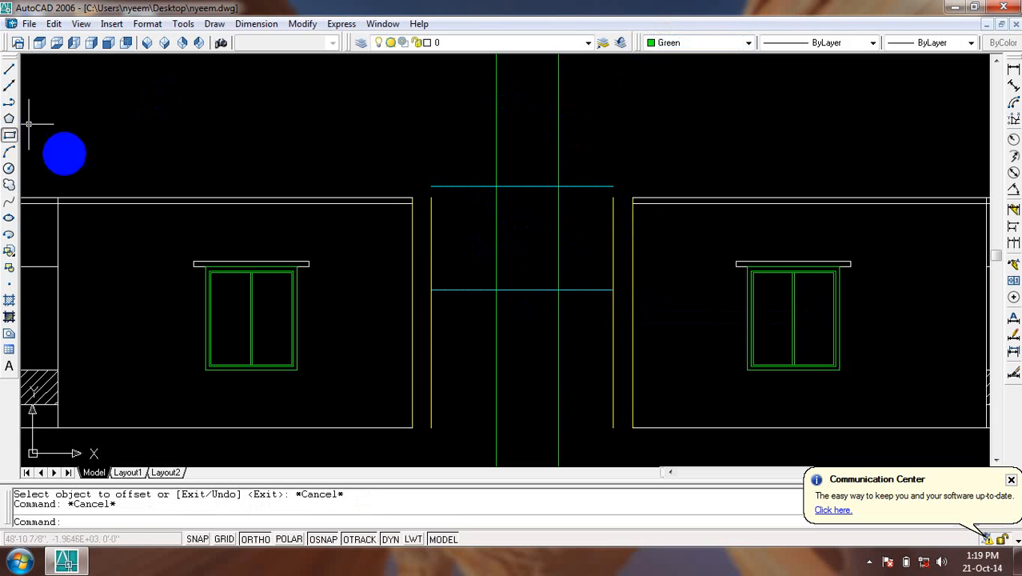
{"action": "left_click", "coordinate": [496, 186]}
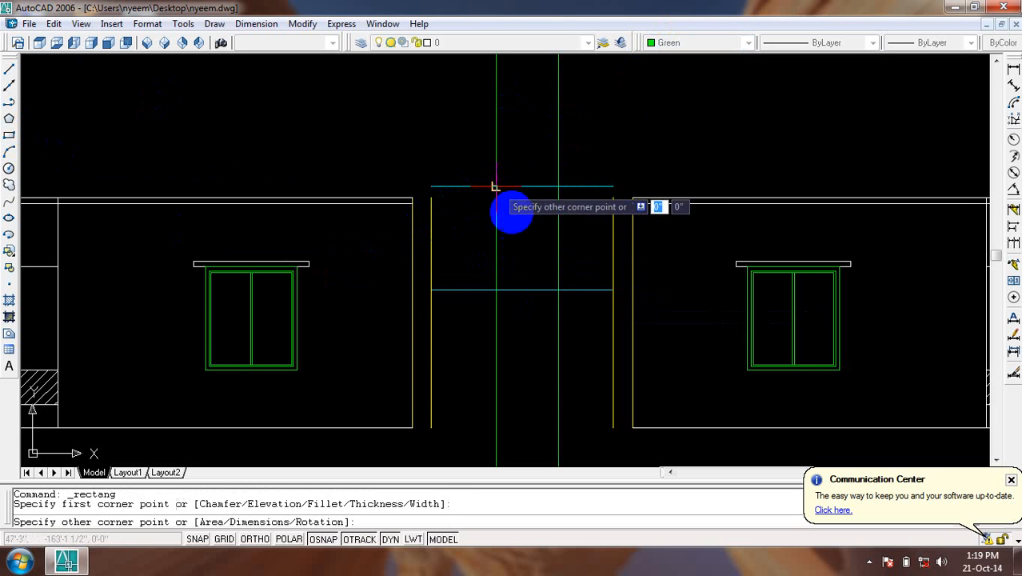
{"action": "left_click", "coordinate": [558, 291]}
Delete the two vertical green construction lines and the two cyan lines around the staircase window.
{"action": "left_click", "coordinate": [583, 318]}
{"action": "left_click", "coordinate": [459, 360]}
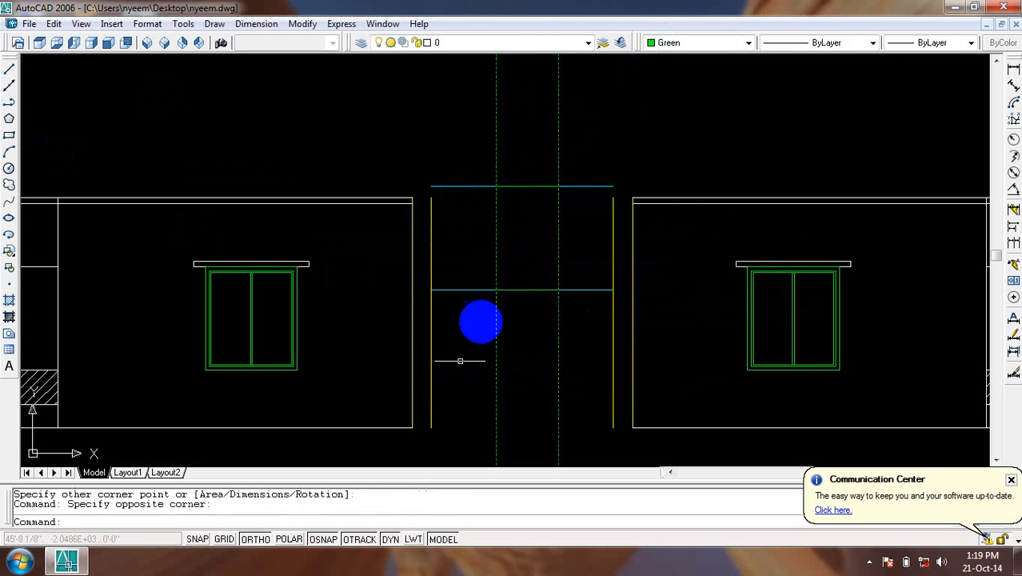
{"action": "left_click", "coordinate": [486, 169]}
{"action": "left_click", "coordinate": [464, 320]}
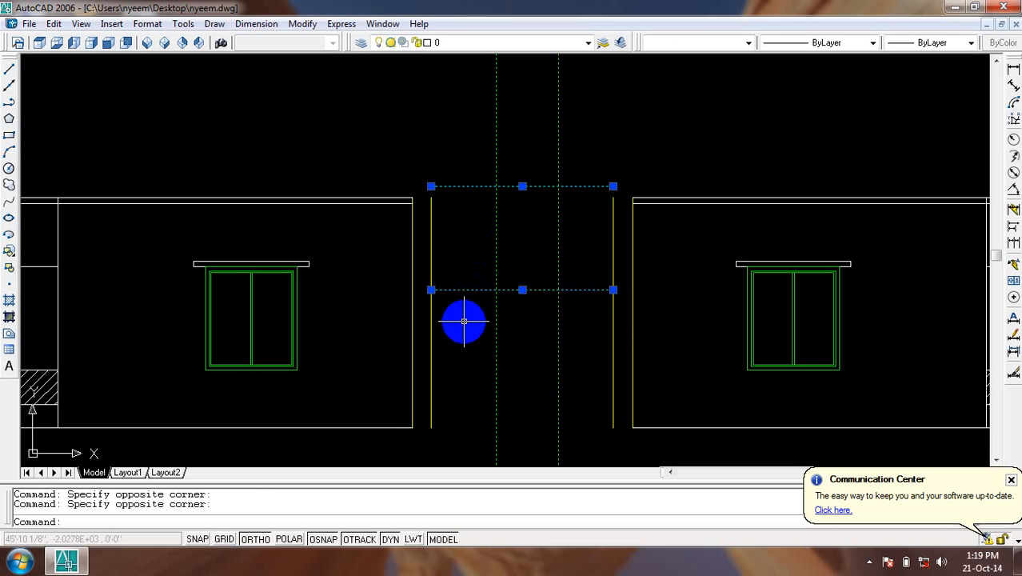
{"action": "key", "text": "Delete"}
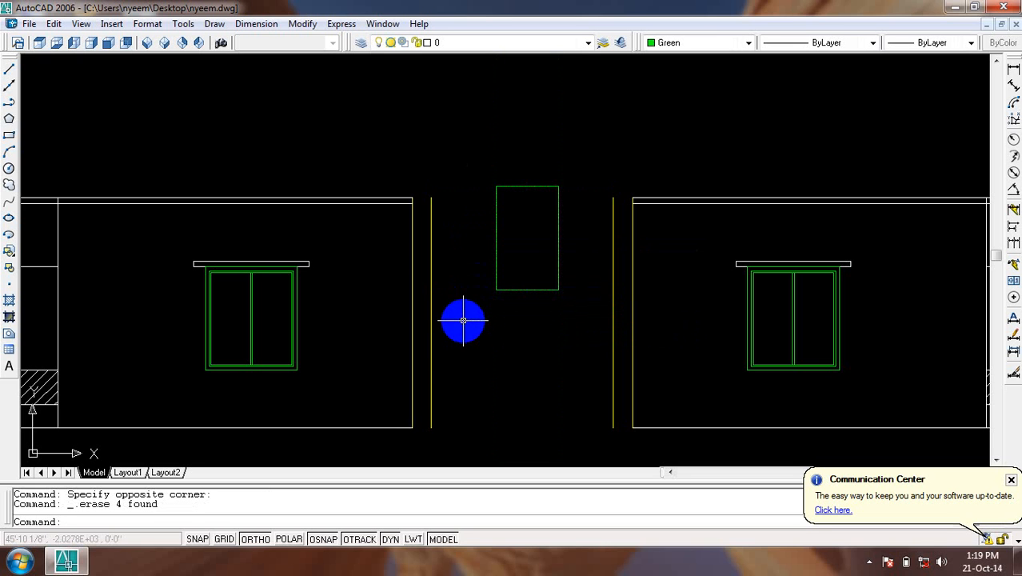
Offset the staircase window rectangle 2" inward to form its frame.
{"action": "scroll", "coordinate": [549, 233], "scroll_direction": "up", "scroll_amount": 2}
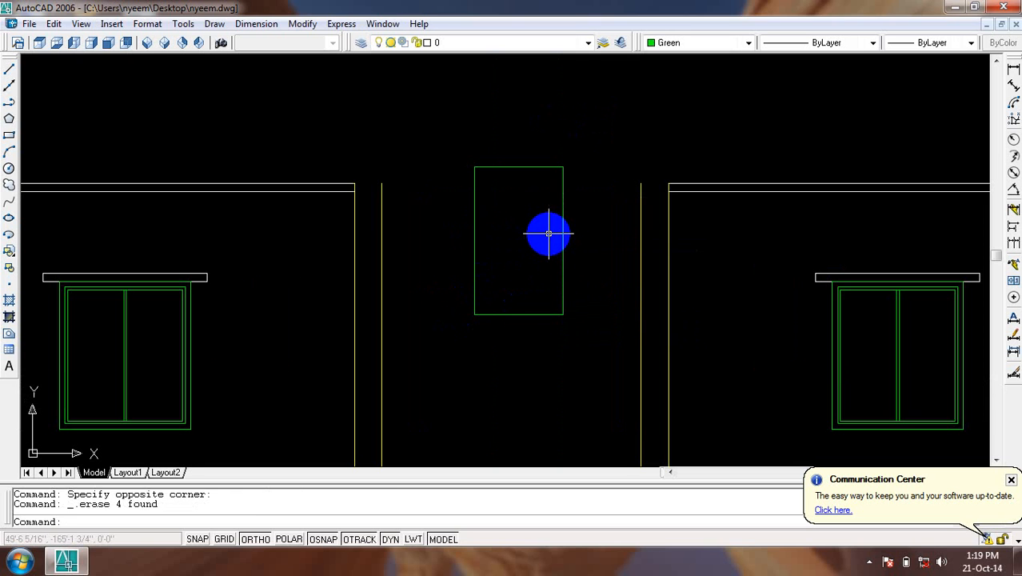
{"action": "type", "text": "o"}
{"action": "key", "text": "Return"}
{"action": "type", "text": "2"}
{"action": "key", "text": "Return"}
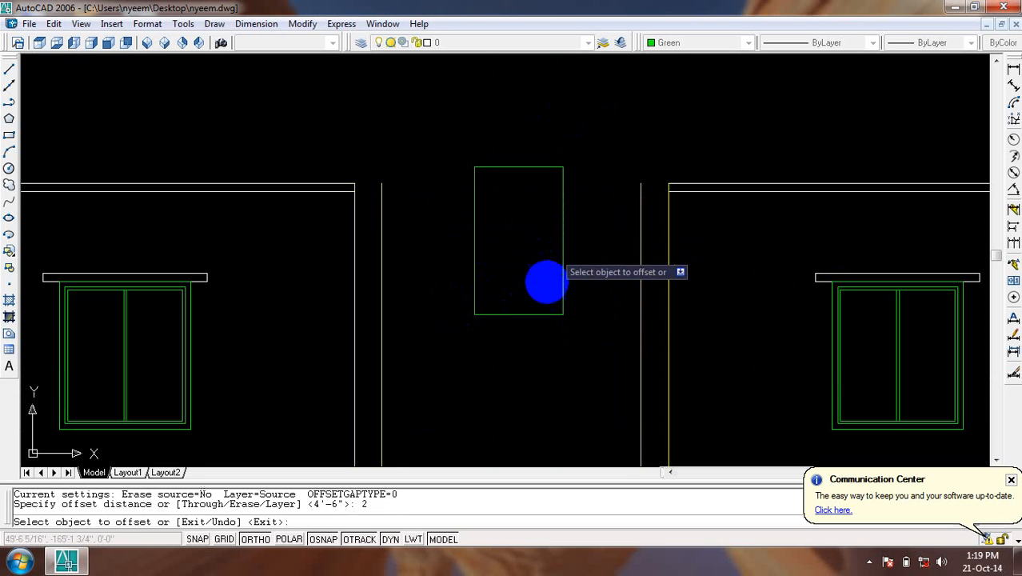
{"action": "left_click", "coordinate": [532, 314]}
{"action": "left_click", "coordinate": [539, 253]}
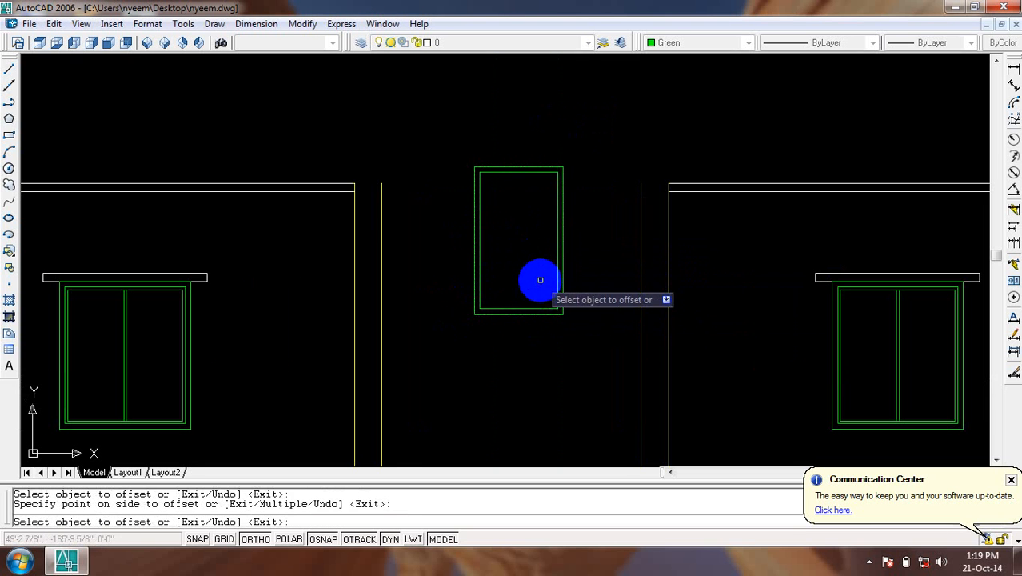
{"action": "key", "text": "Escape"}
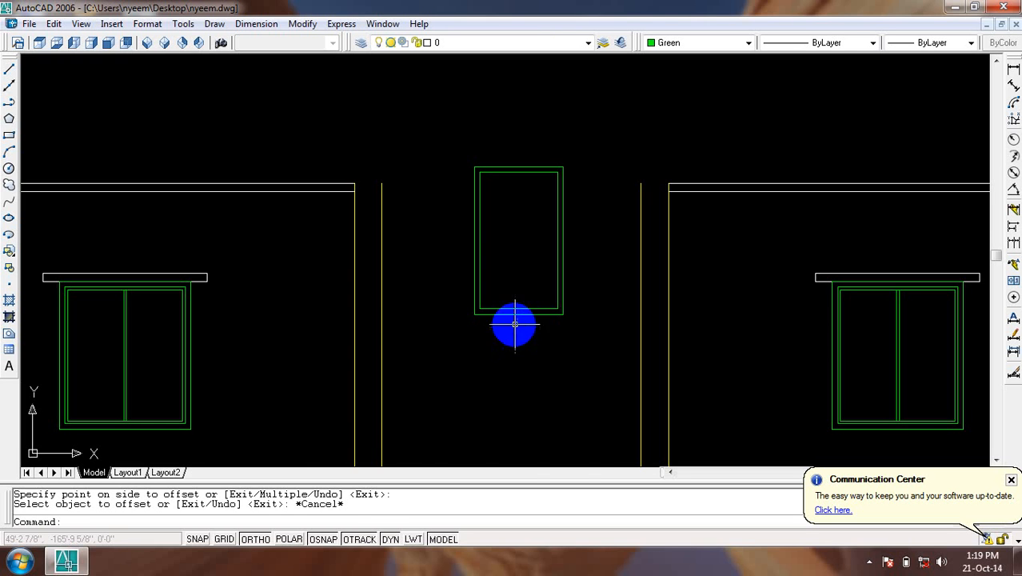
{"action": "scroll", "coordinate": [516, 332], "scroll_direction": "down", "scroll_amount": 6}
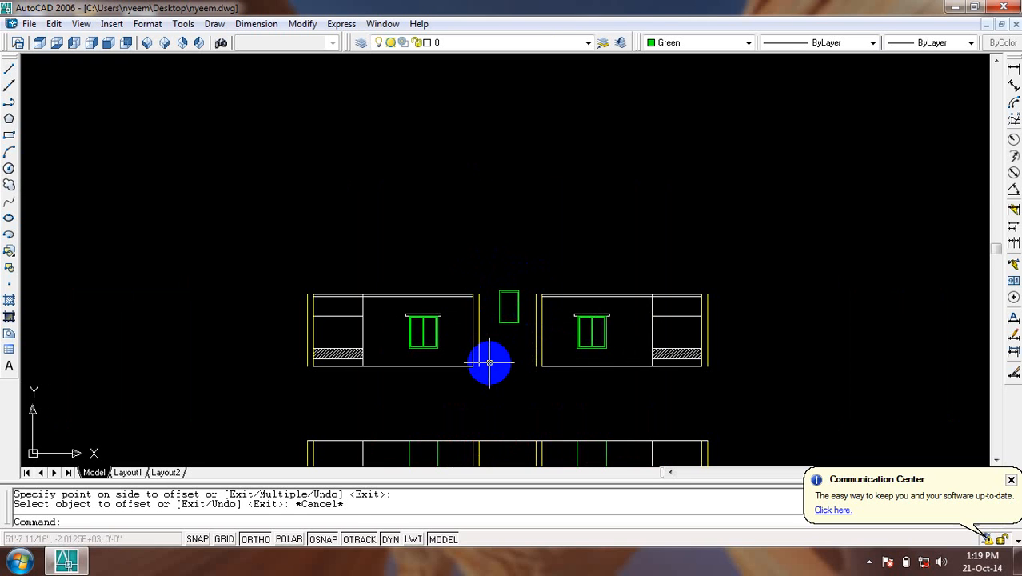
{"action": "scroll", "coordinate": [487, 352], "scroll_direction": "up", "scroll_amount": 5}
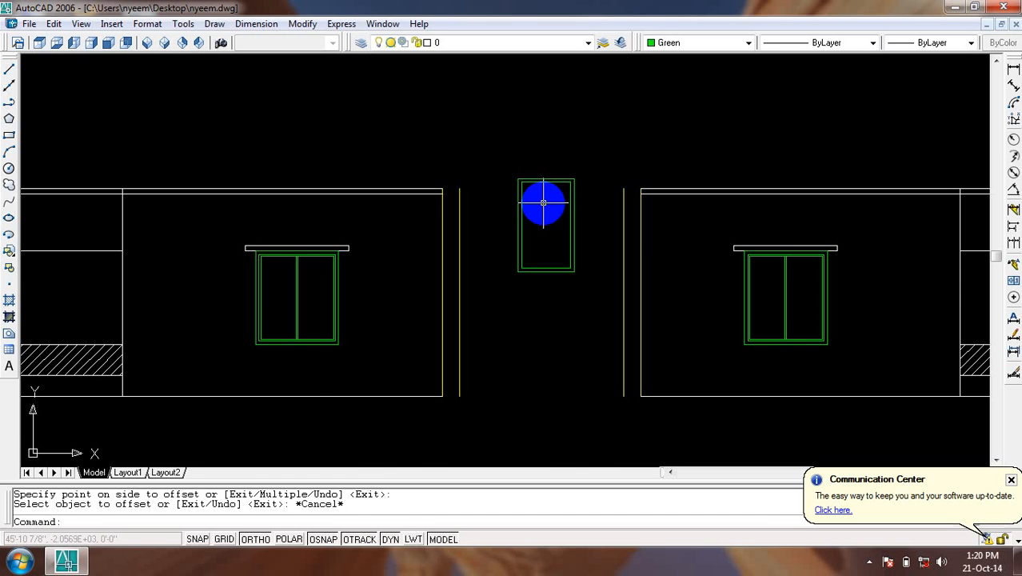
Save the drawing with the finished staircase window in the front elevation.
{"action": "scroll", "coordinate": [549, 207], "scroll_direction": "down", "scroll_amount": 4}
{"action": "mouse_move", "coordinate": [573, 246]}
{"action": "middle_mouse_down"}
{"action": "mouse_move", "coordinate": [417, 289]}
{"action": "mouse_move", "coordinate": [488, 292]}
{"action": "middle_mouse_up"}
{"action": "scroll", "coordinate": [418, 284], "scroll_direction": "up", "scroll_amount": 2}
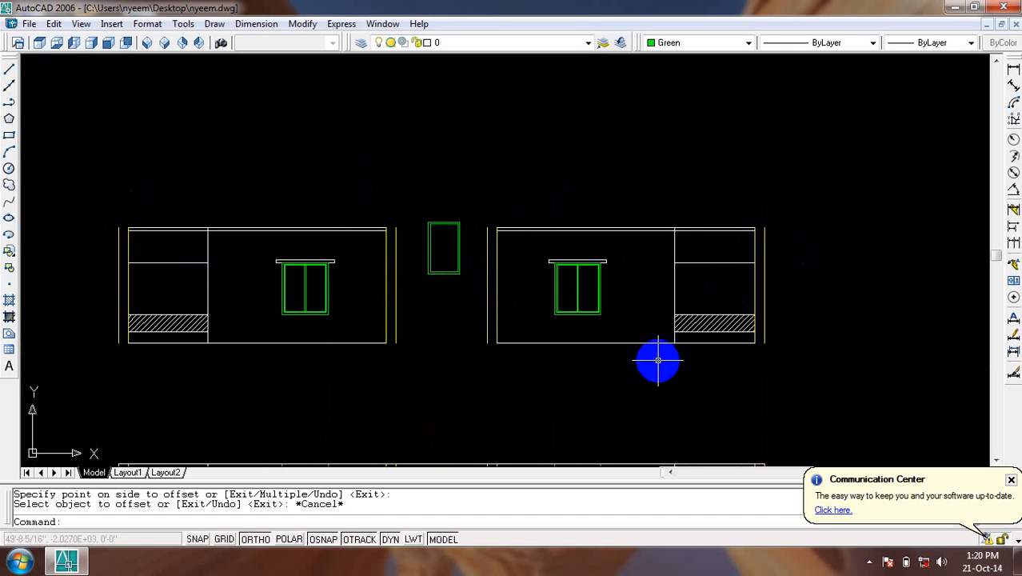
{"action": "key", "text": "ctrl+s"}
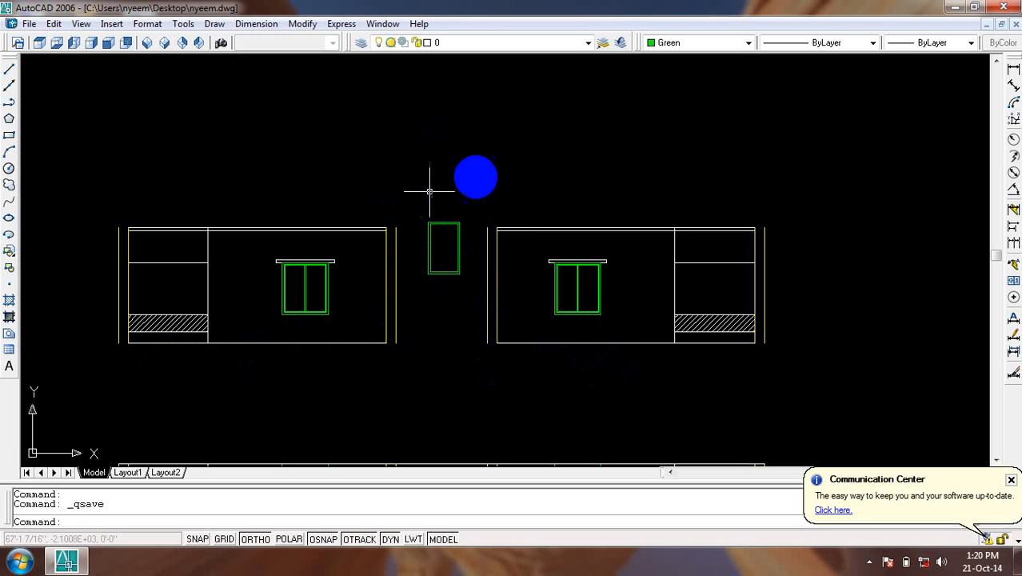
{"action": "left_click", "coordinate": [819, 144]}
{"action": "left_click", "coordinate": [503, 174]}
{"action": "left_click", "coordinate": [732, 121]}
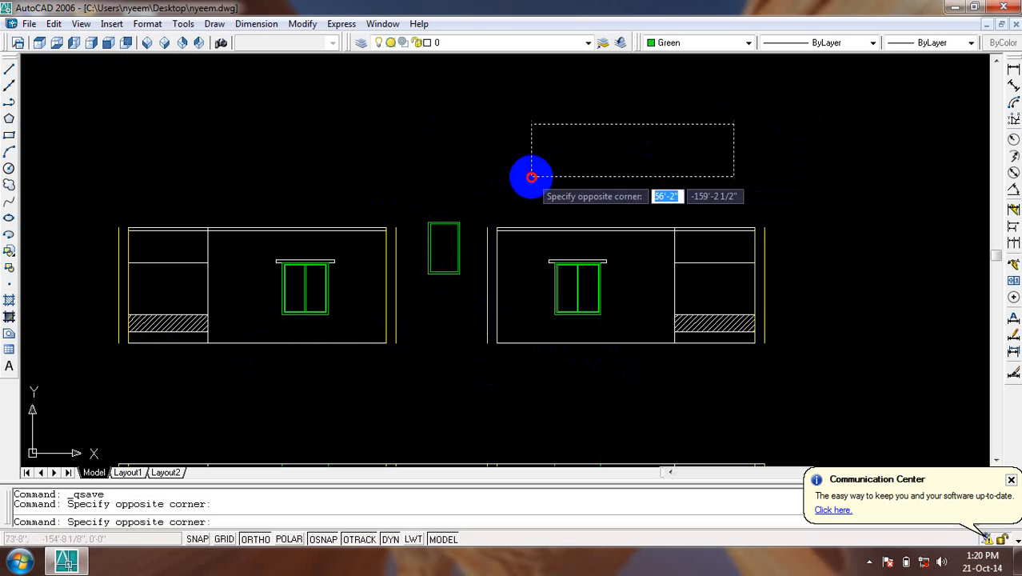
{"action": "left_click", "coordinate": [531, 176]}
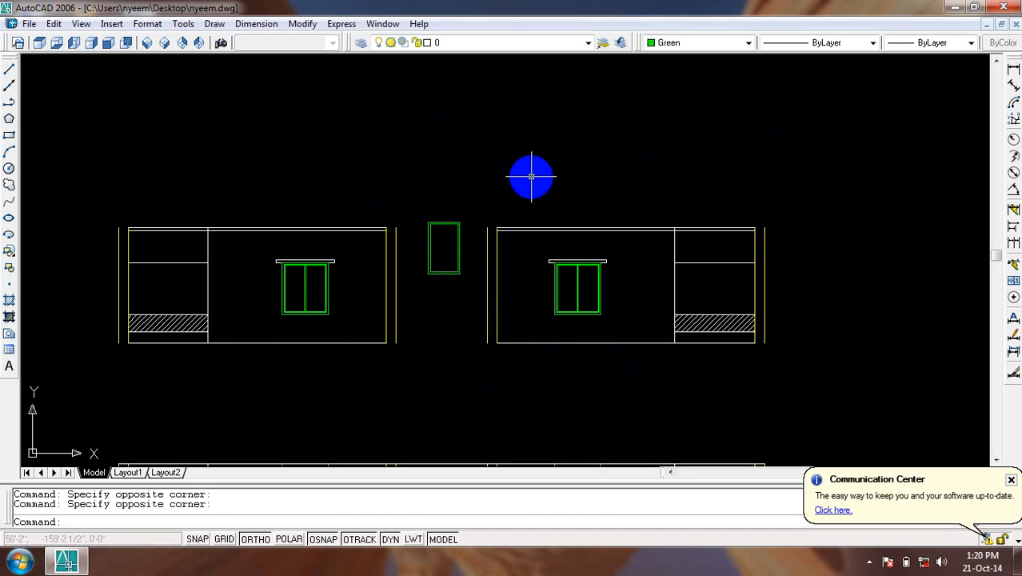
{"action": "left_click", "coordinate": [706, 147]}
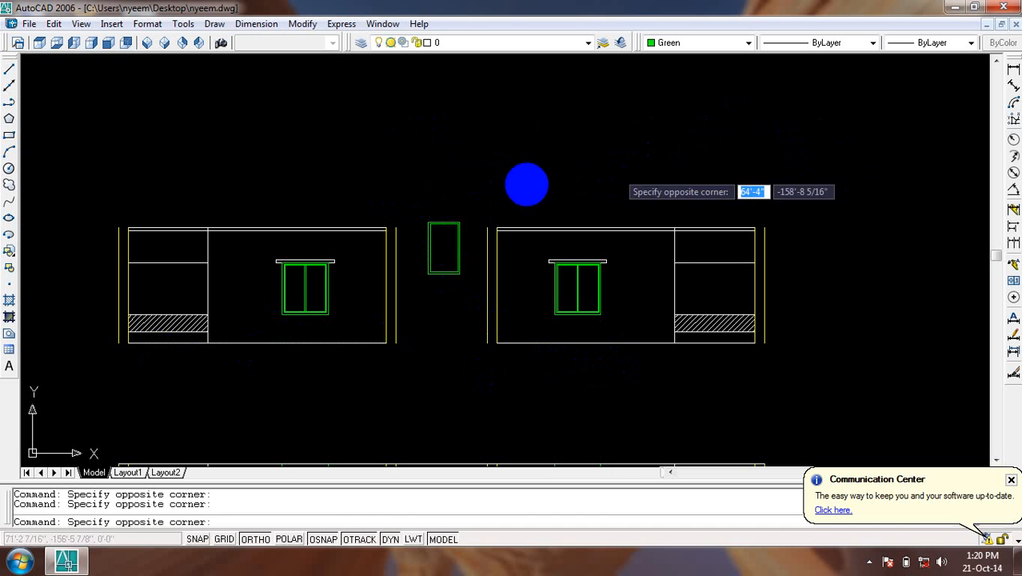
{"action": "left_click", "coordinate": [485, 192]}
{"action": "scroll", "coordinate": [445, 242], "scroll_direction": "up", "scroll_amount": 3}
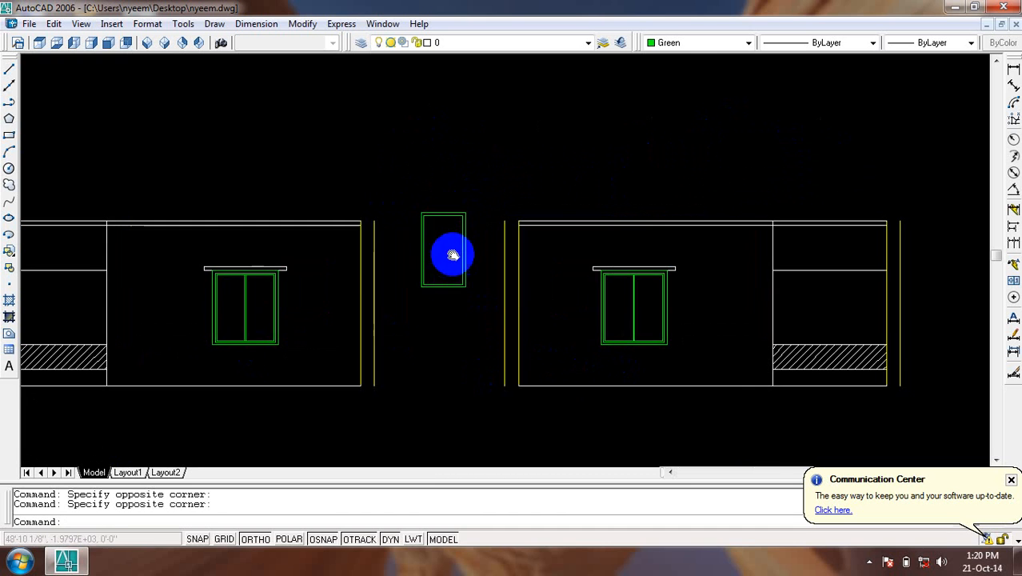
{"action": "left_click", "coordinate": [869, 561]}
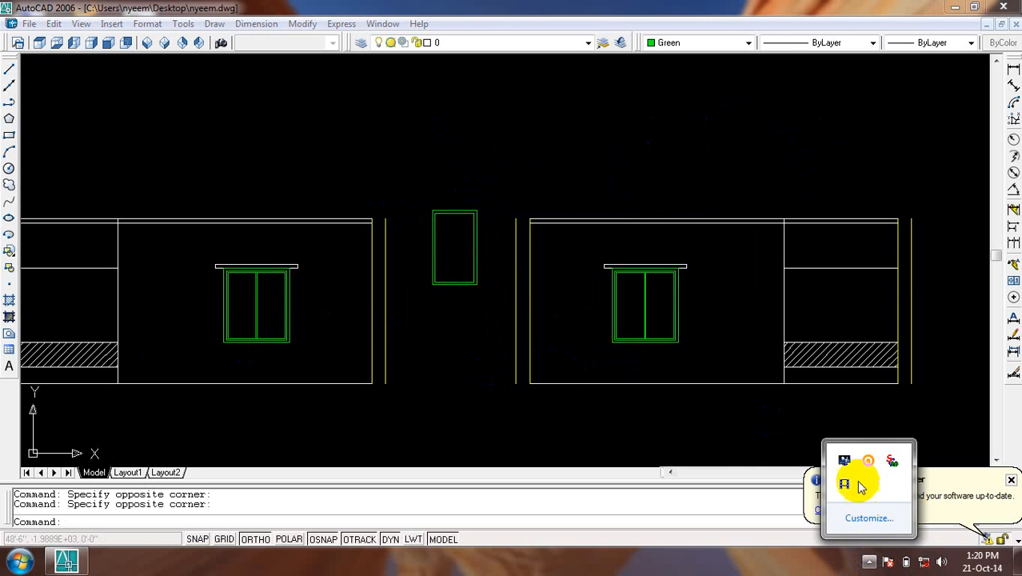